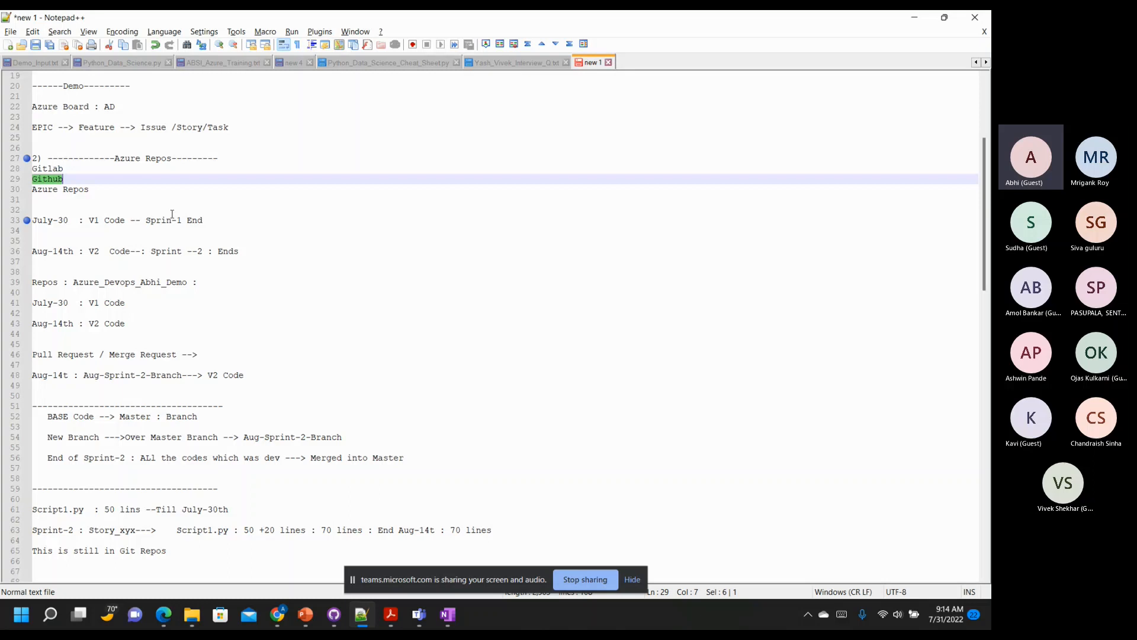
Review the Azure Repos notes, from the sprint dates and repository name to the closing line about Git Repos
click(86, 203)
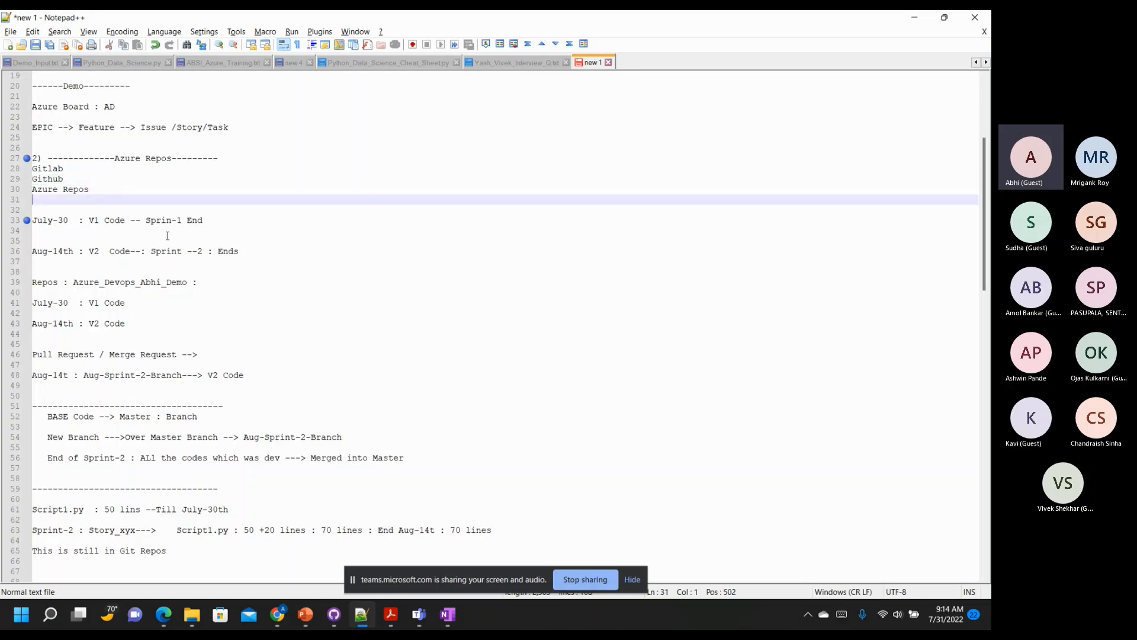
drag(267, 252, 27, 225)
click(239, 243)
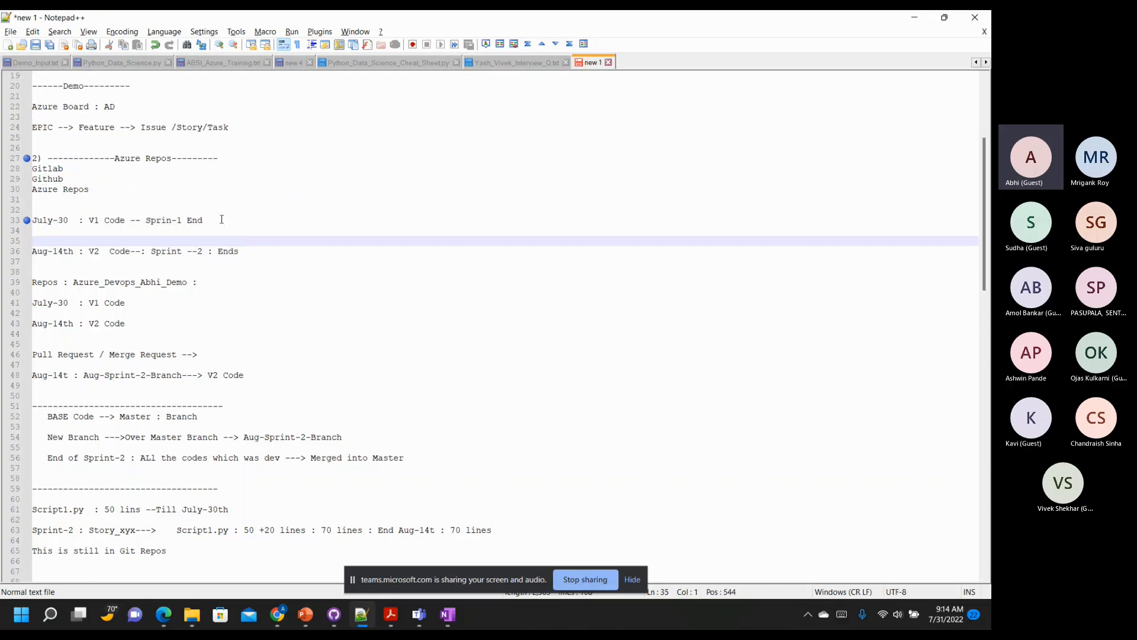
drag(221, 219, 31, 220)
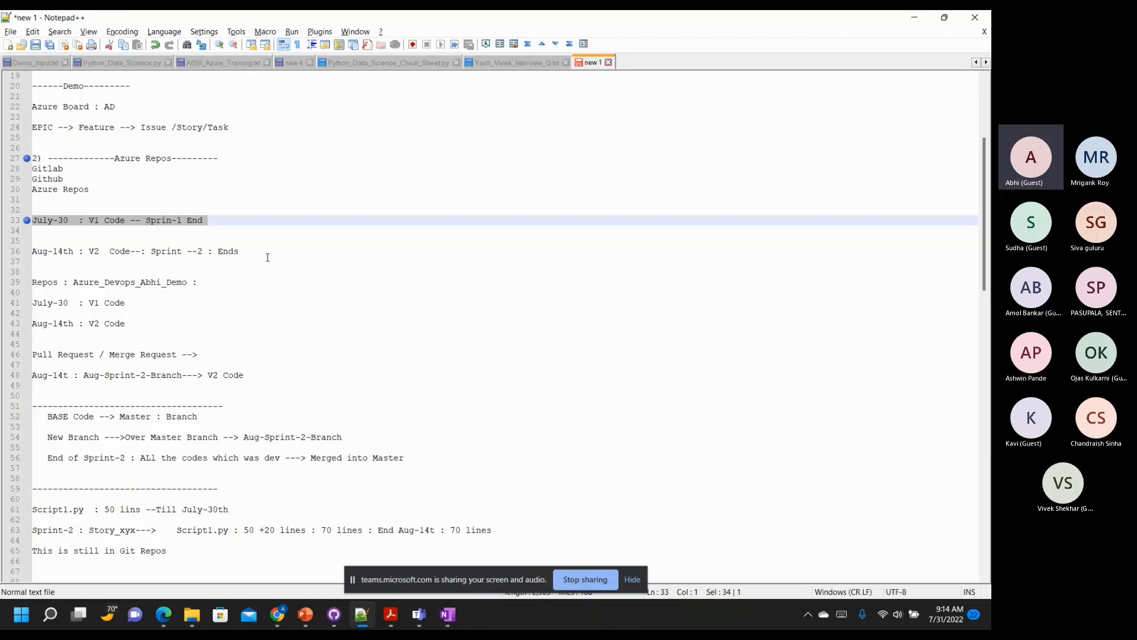
drag(240, 252, 32, 251)
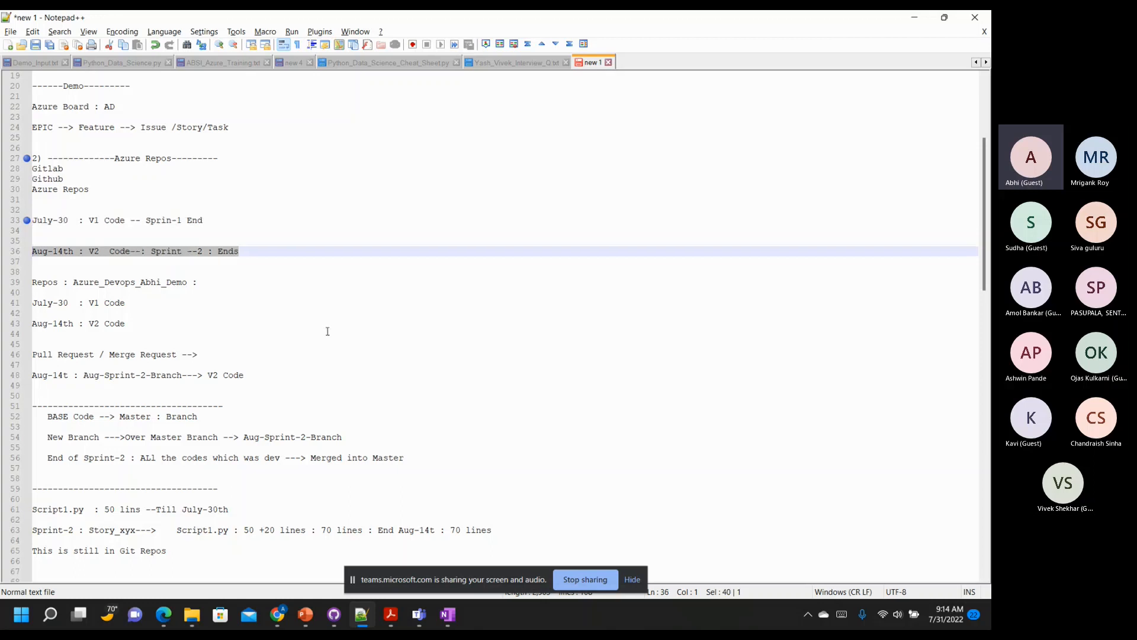
click(200, 283)
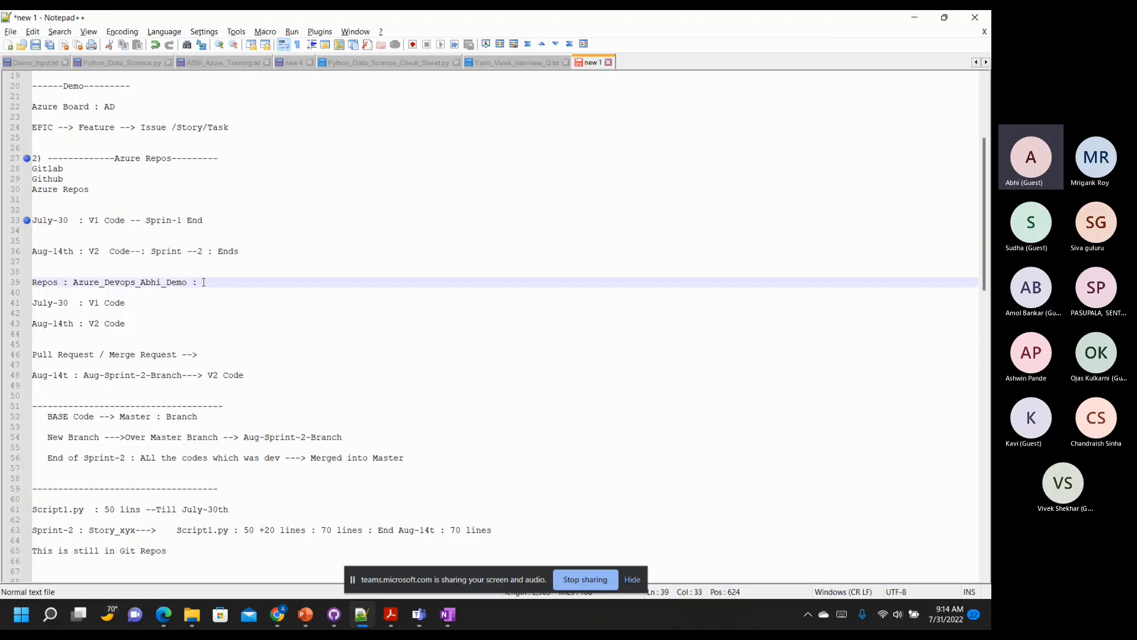
double_click(180, 283)
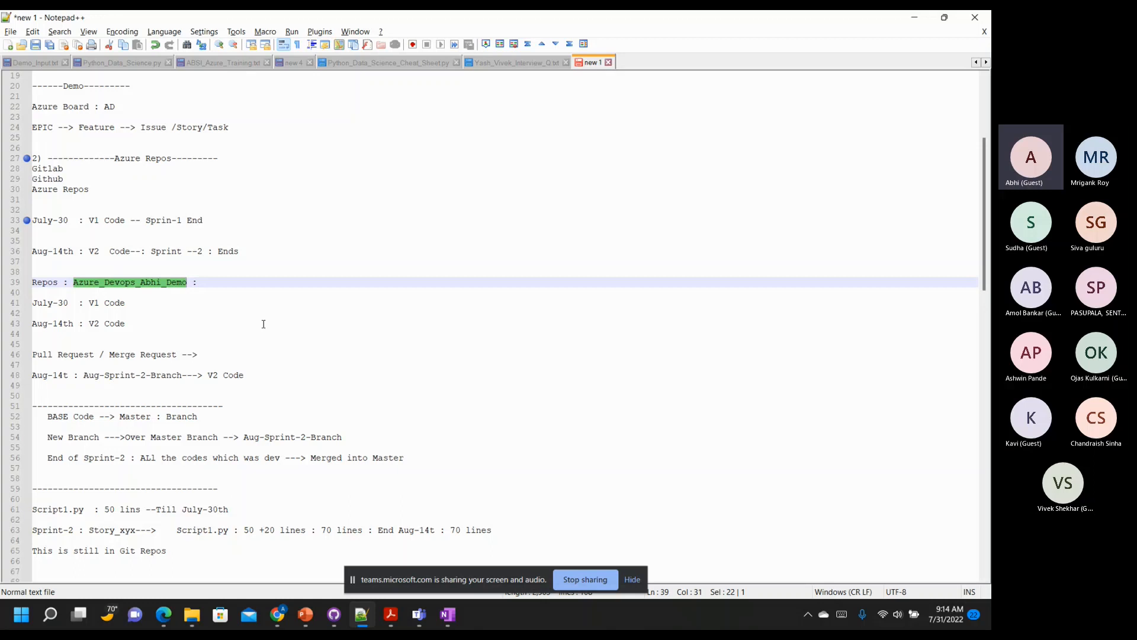
scroll(263, 323, down, 2)
drag(168, 489, 33, 147)
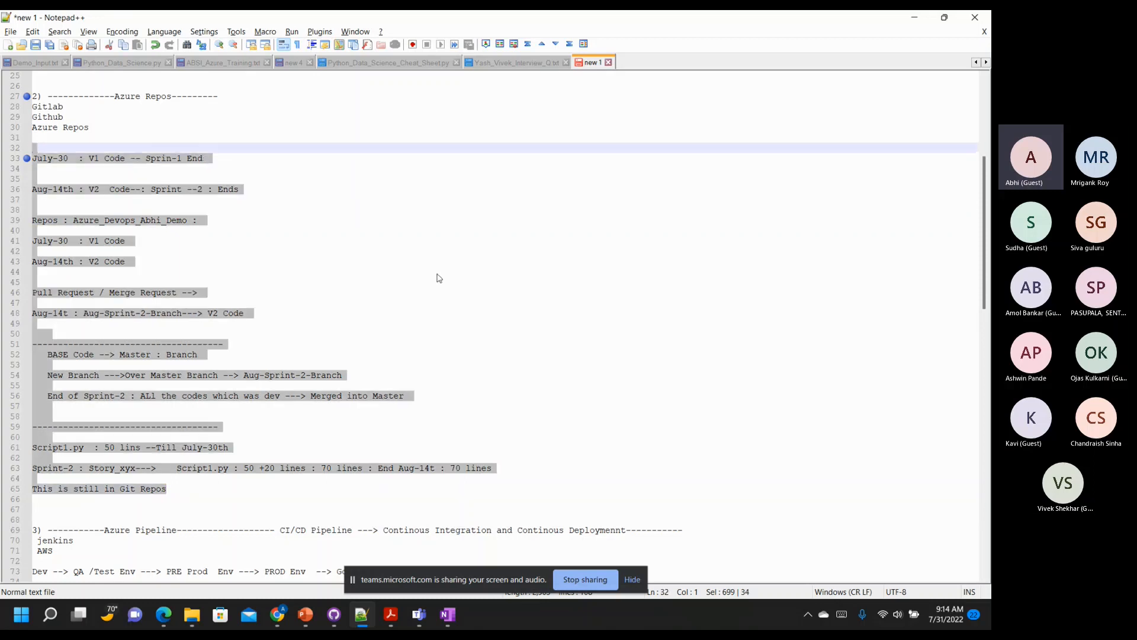
Insert "--" before "End" in the July-30 V1 Code Sprin-1 line
click(209, 158)
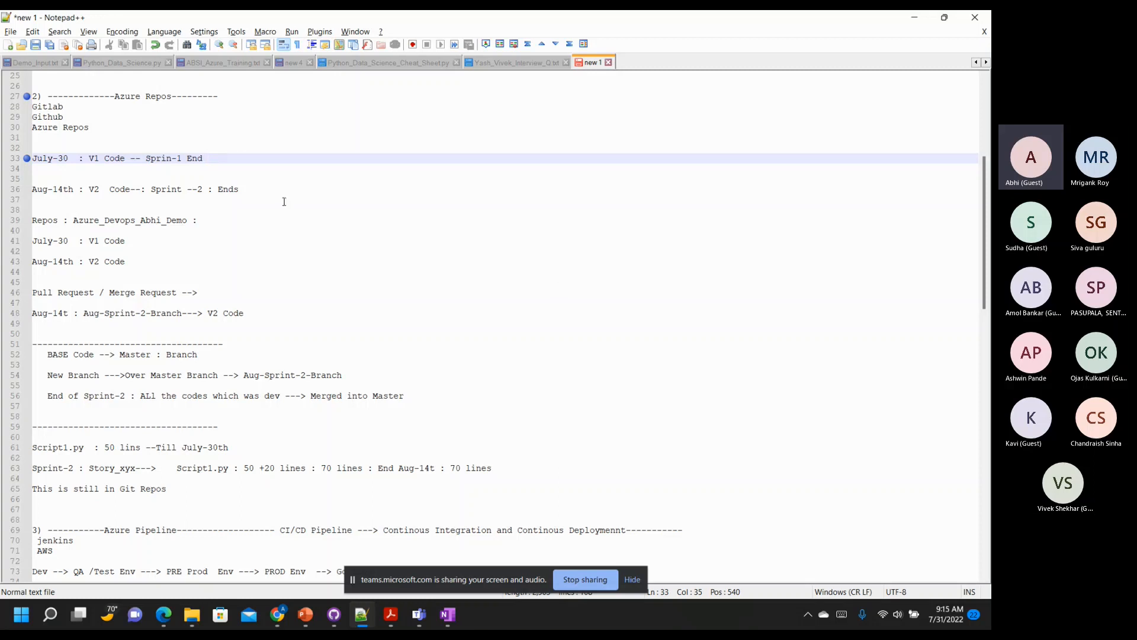
click(187, 159)
text(--)
Under the Repos entry, append "--50 lines" to the July-30 V1 Code line and "--- 70 Lines" to the Aug-14th V2 Code line
double_click(131, 222)
click(136, 242)
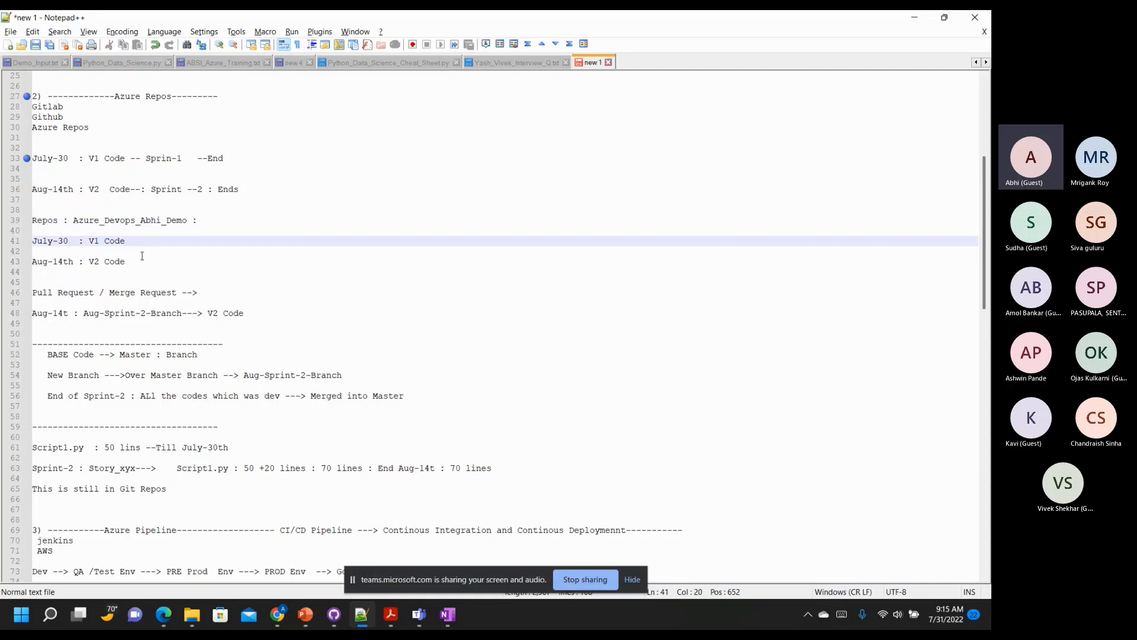
text(--50 lines)
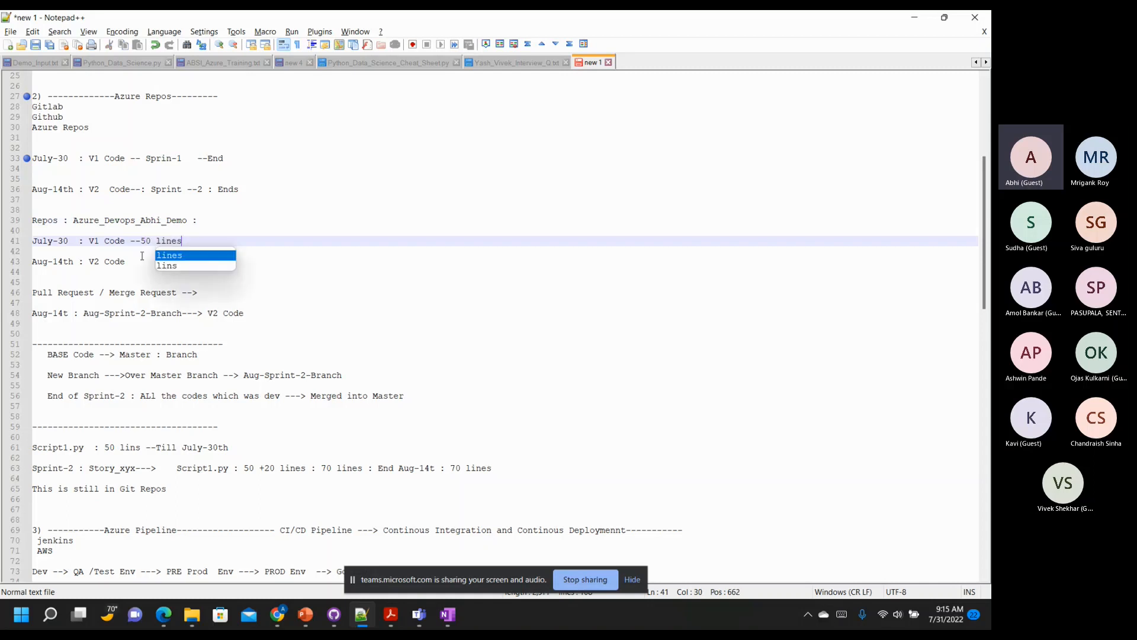
click(143, 262)
text(---)
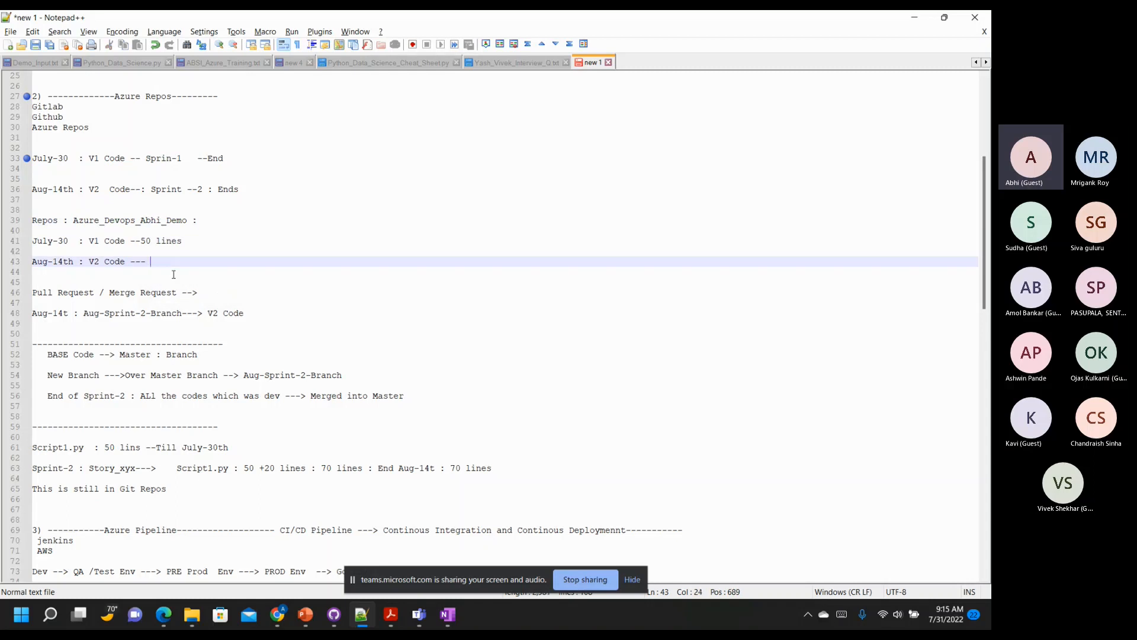
text( 70 Lines)
click(219, 295)
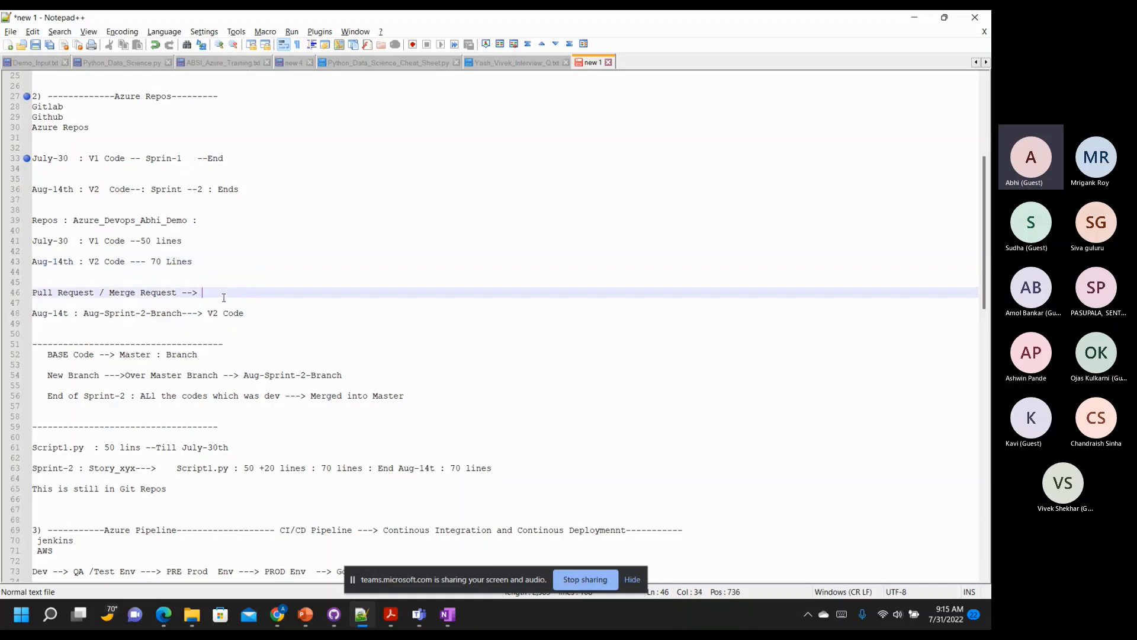
double_click(68, 295)
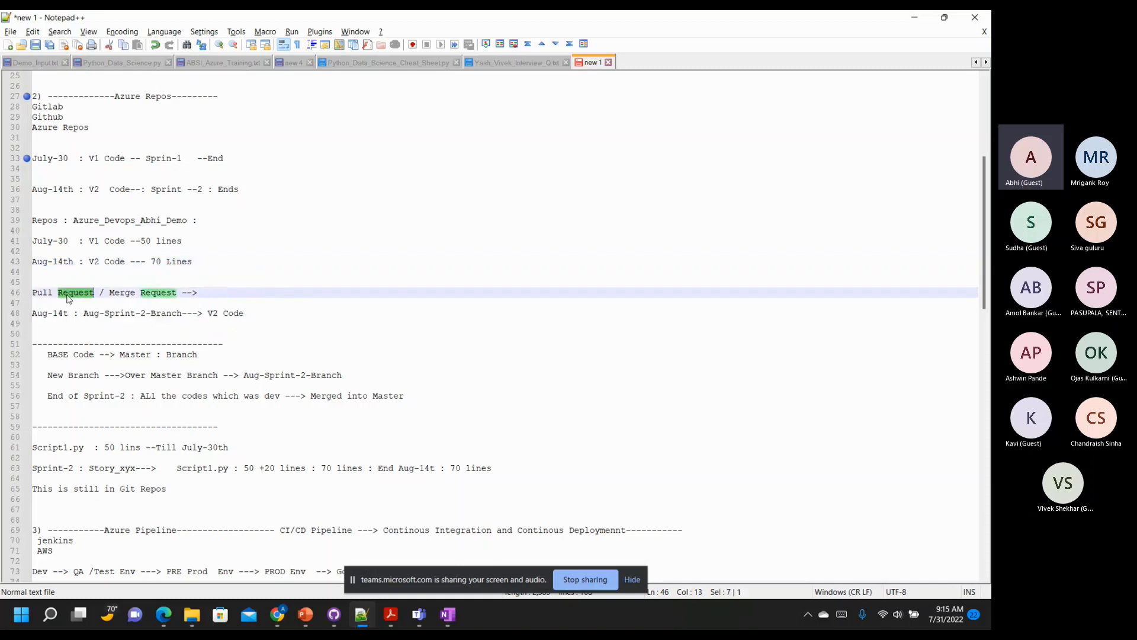
click(216, 296)
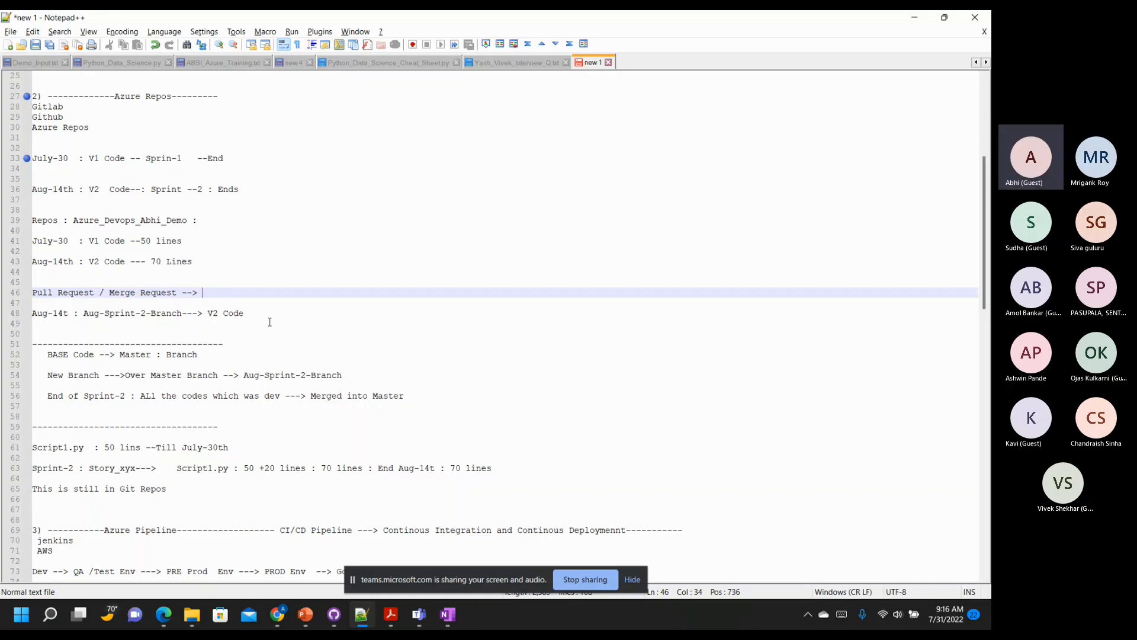
Add "/Main" directly after "Master" in the BASE Code line
scroll(240, 336, down, 2)
double_click(129, 292)
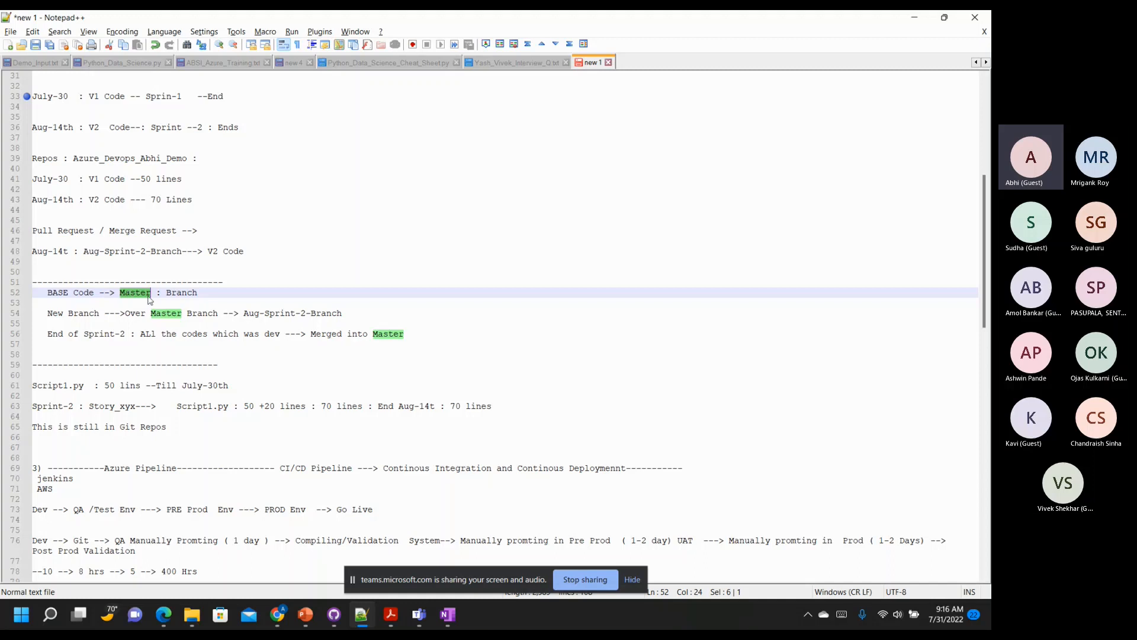
click(154, 295)
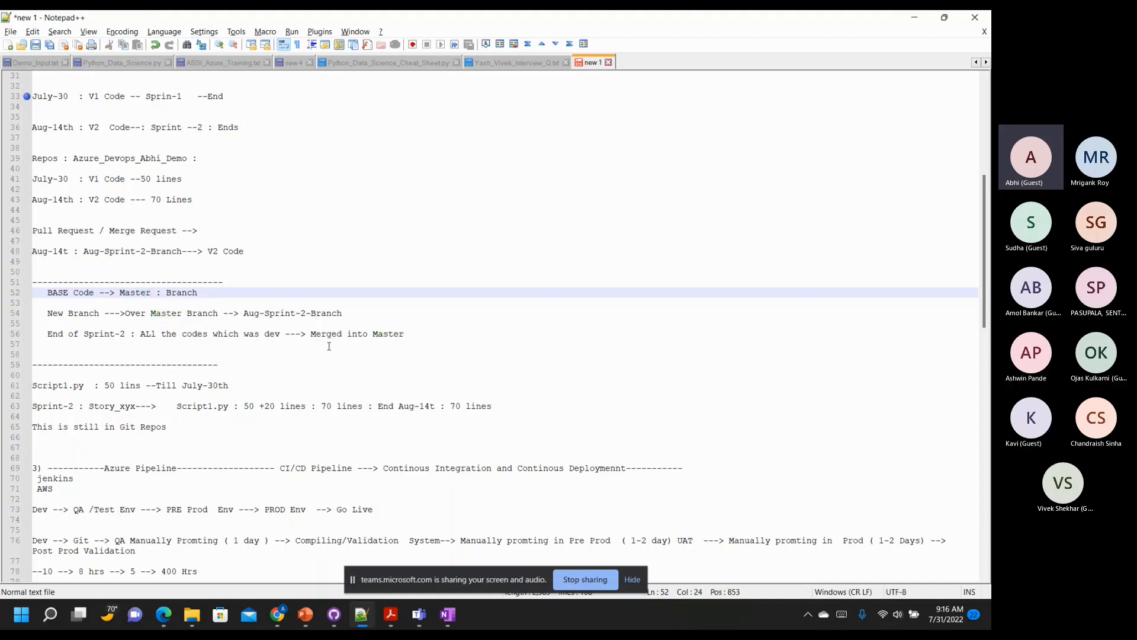
text(/Mai)
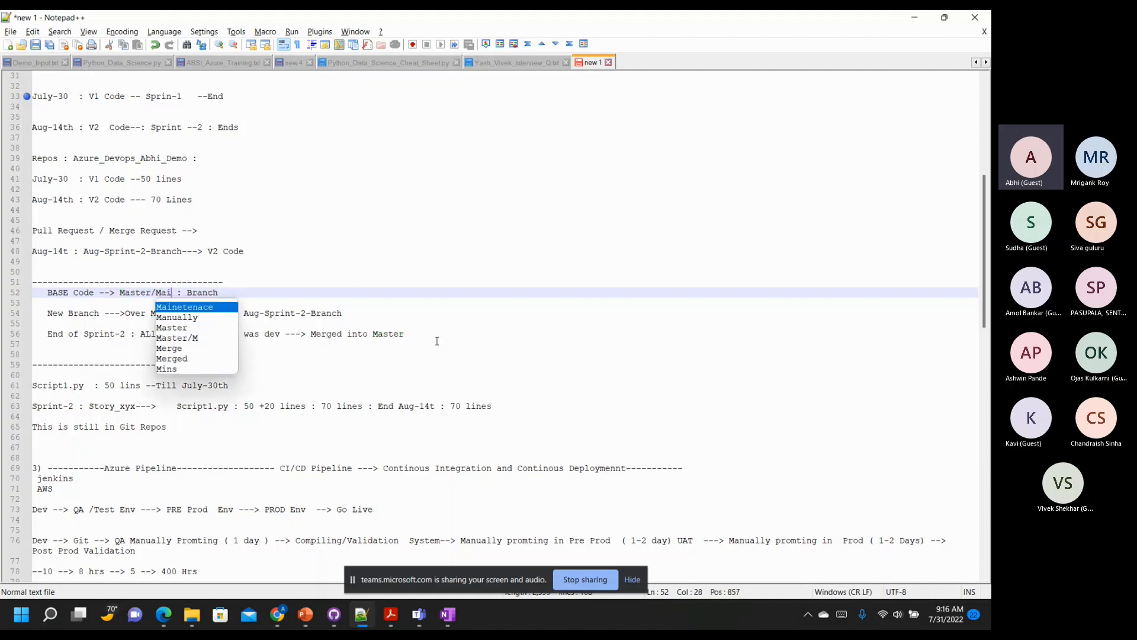
text(n)
click(507, 341)
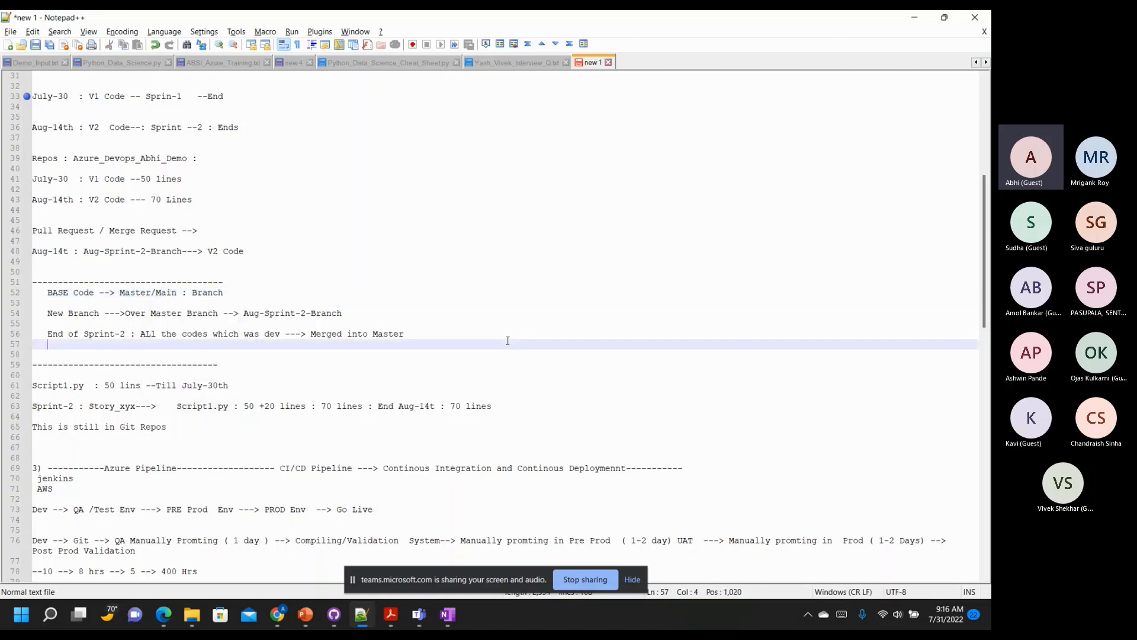
double_click(121, 292)
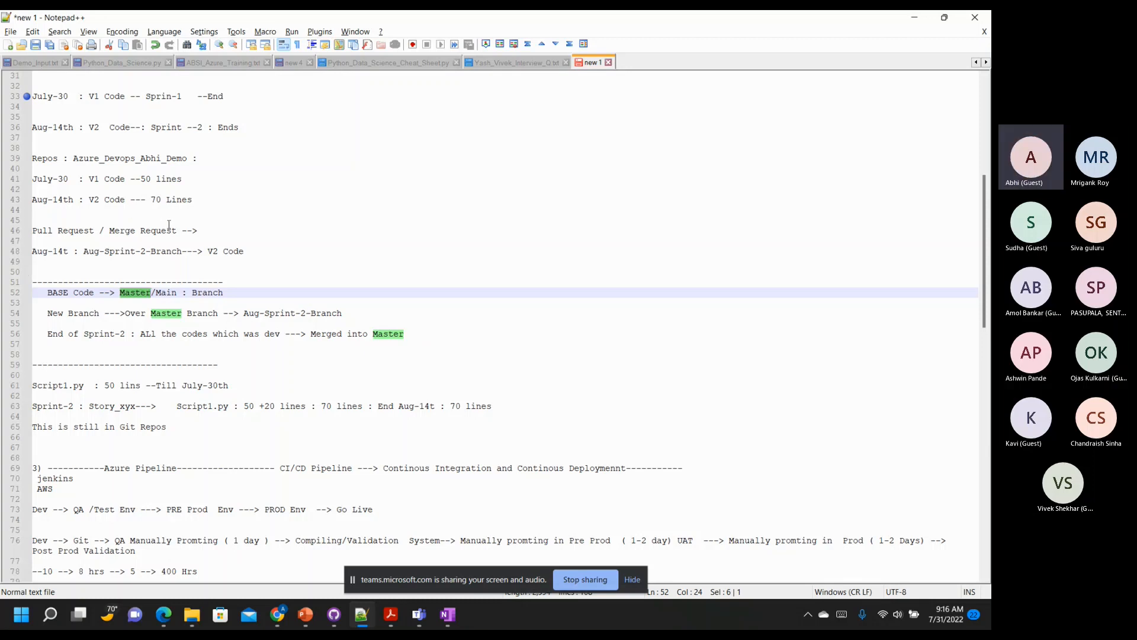
drag(203, 234, 32, 231)
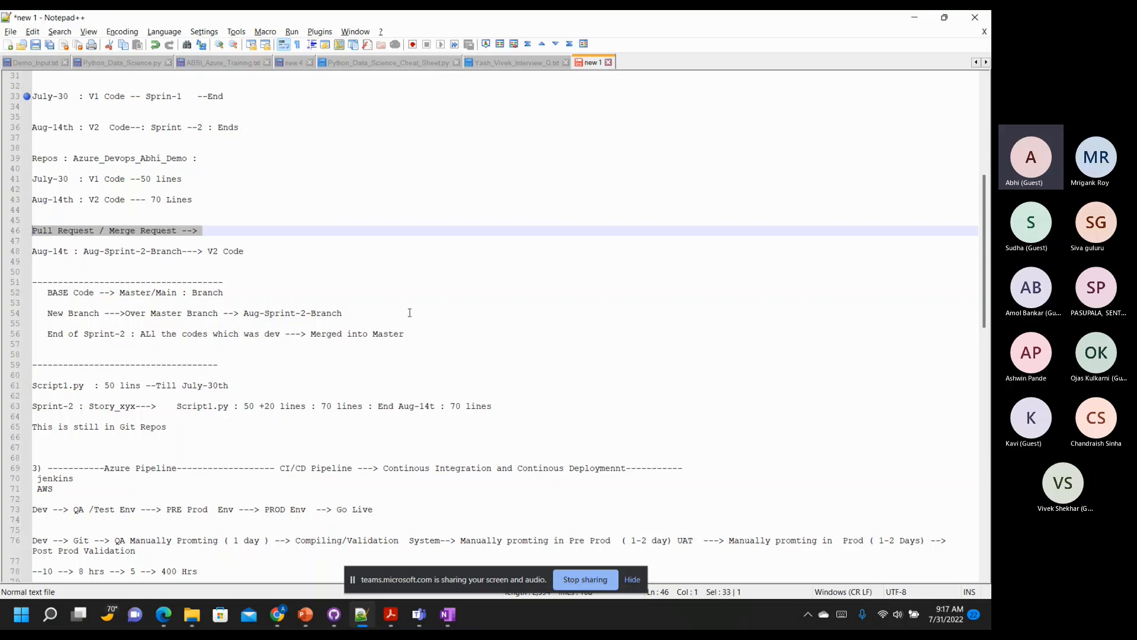
scroll(407, 323, down, 1)
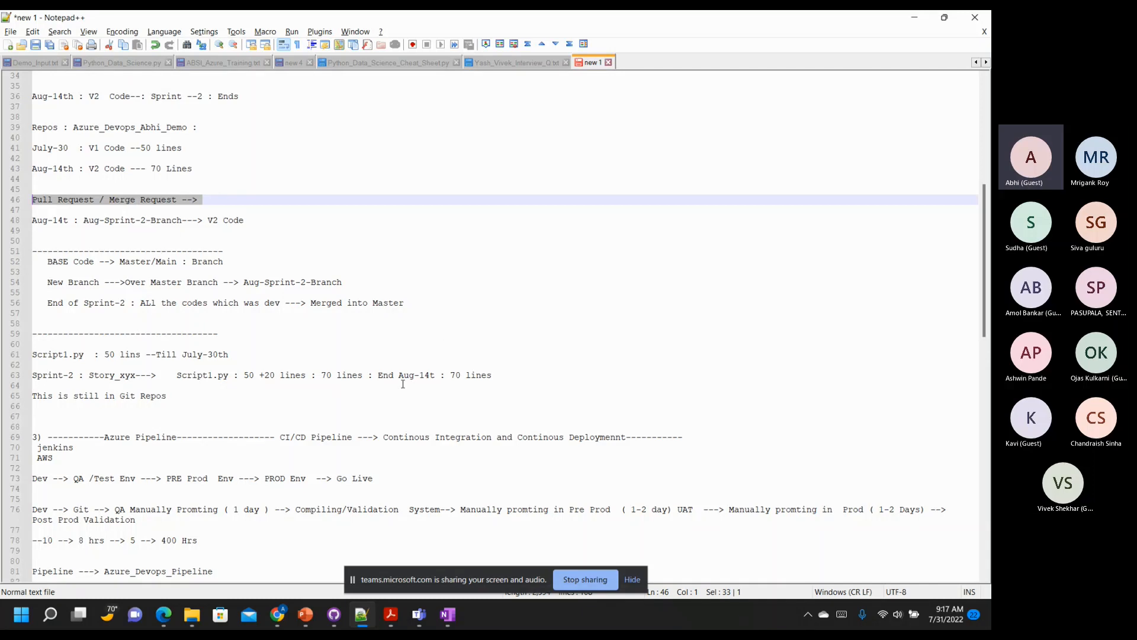
scroll(403, 384, up, 1)
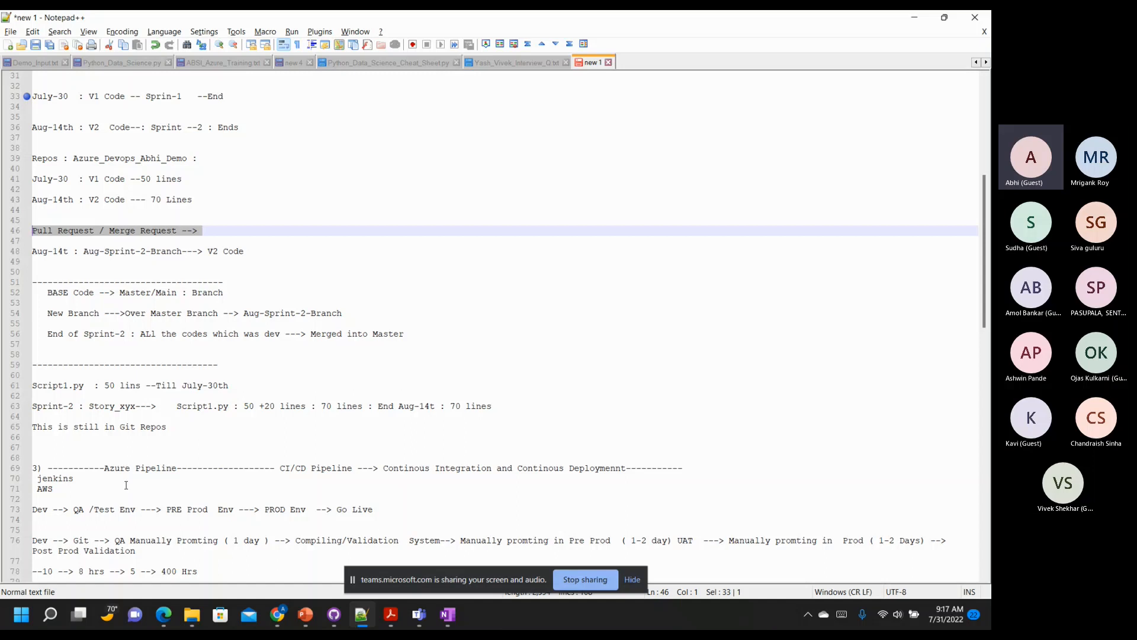
Add blank lines below "This is still in Git Repos" and write the bullet "** Code Base" there
click(78, 438)
key(Return)
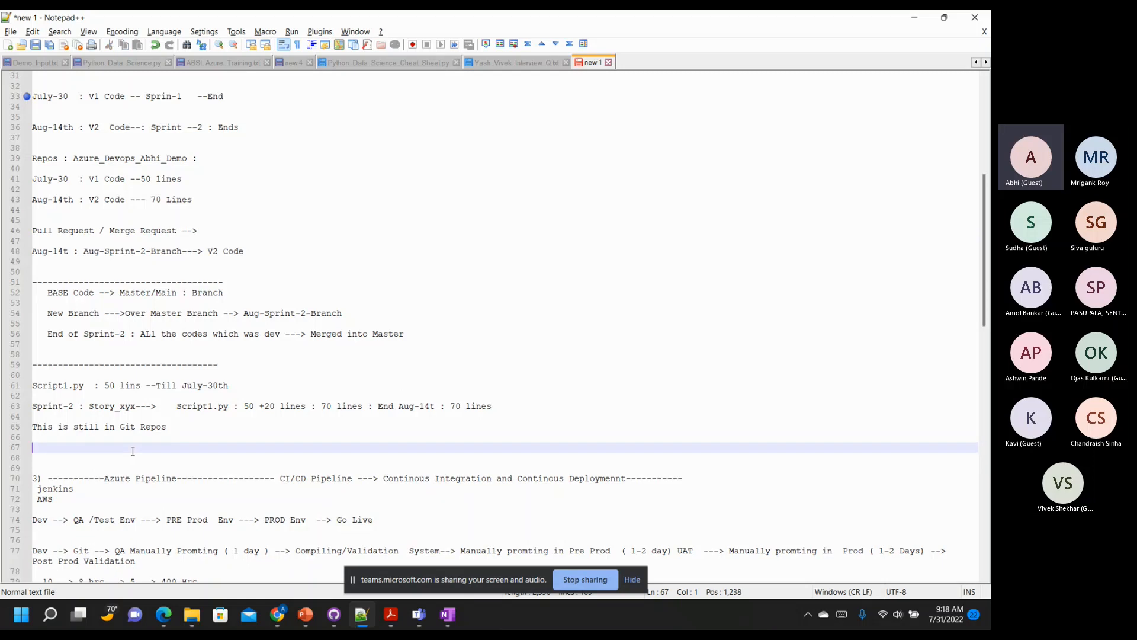
scroll(132, 451, down, 1)
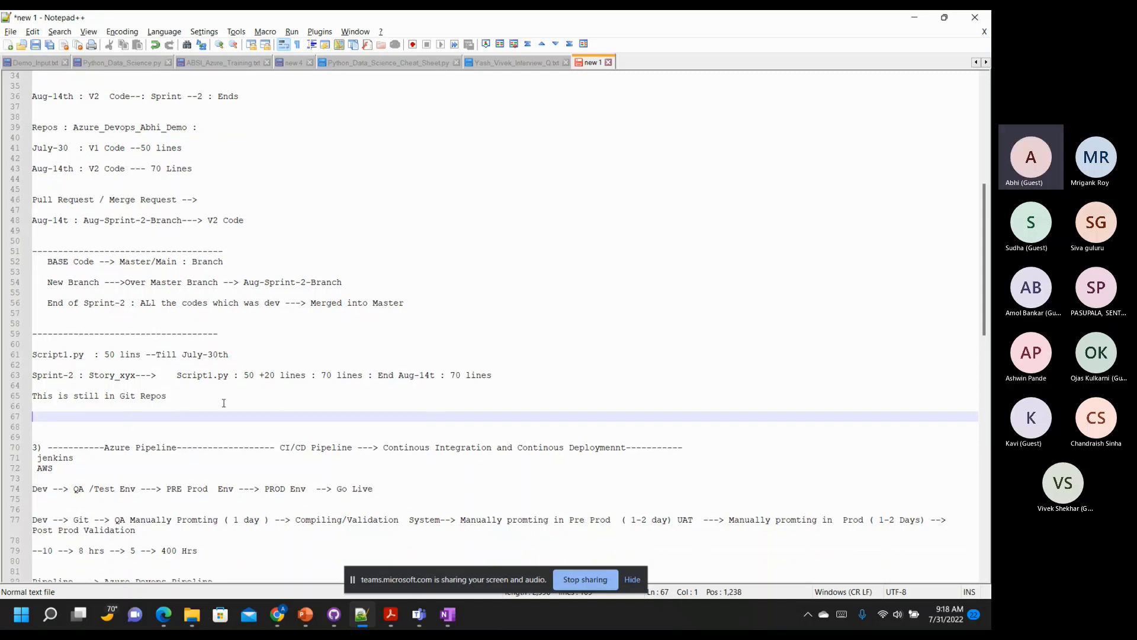
scroll(224, 403, up, 1)
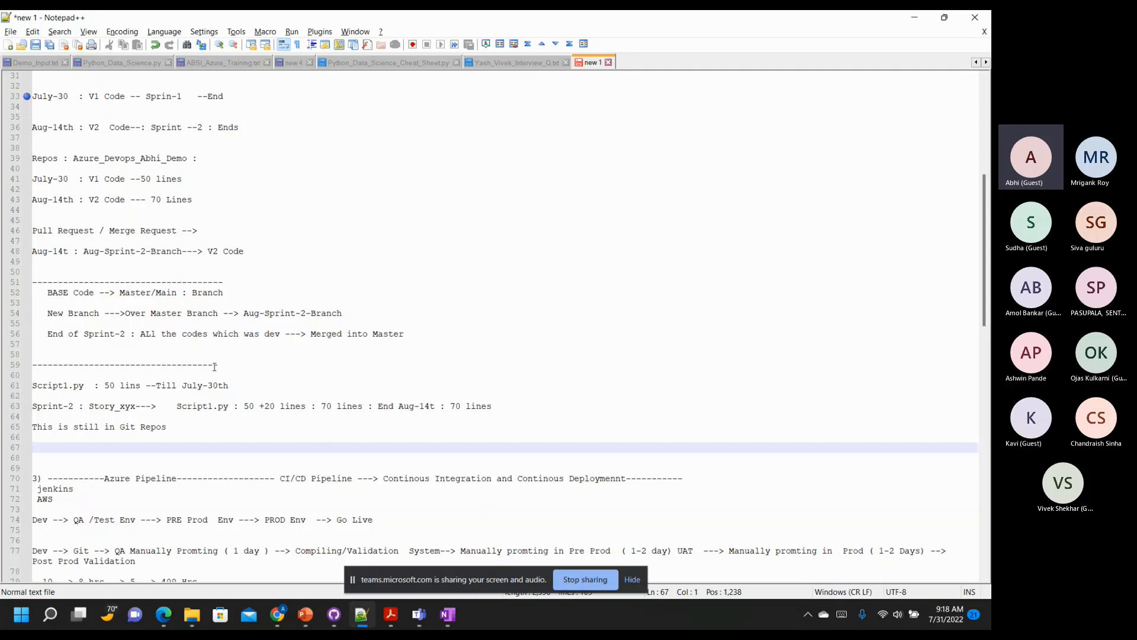
scroll(197, 283, up, 2)
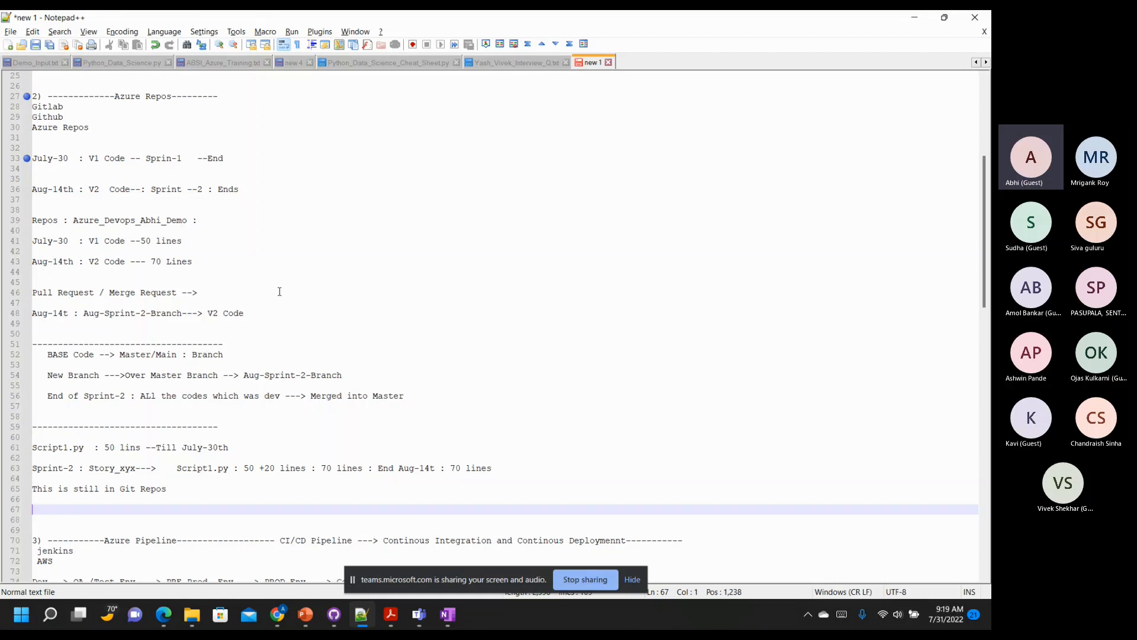
key(Return)
key(Return)
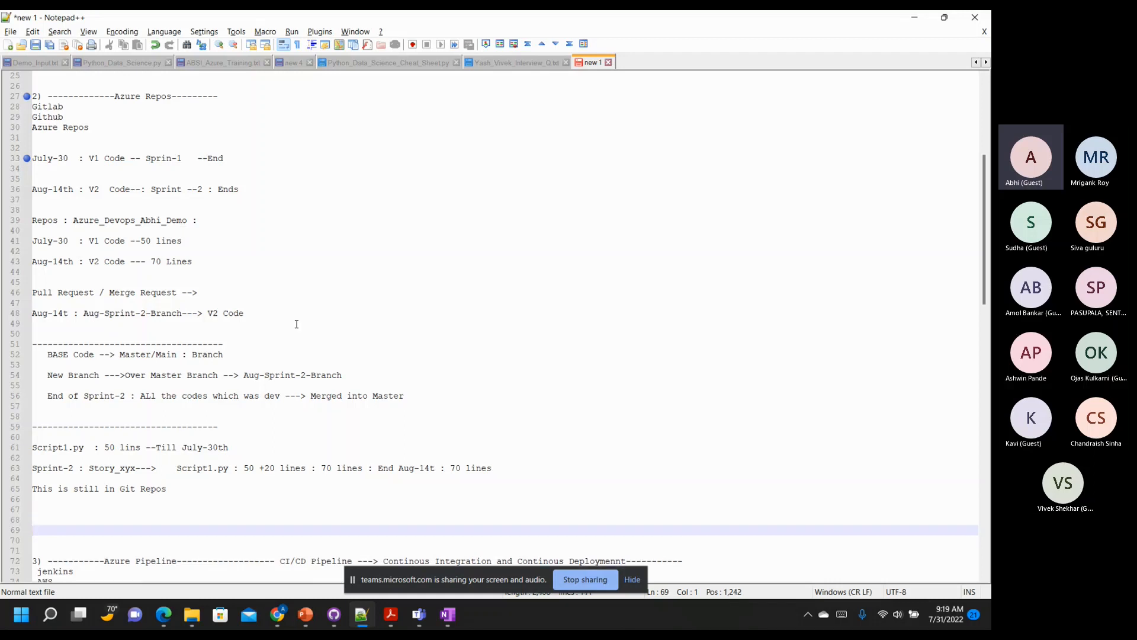
text(** Code Base)
key(Return)
Under the Code Base bullet, write "** Versioing --> PROD Migration and along with that you would have a roll back plan"
text(** )
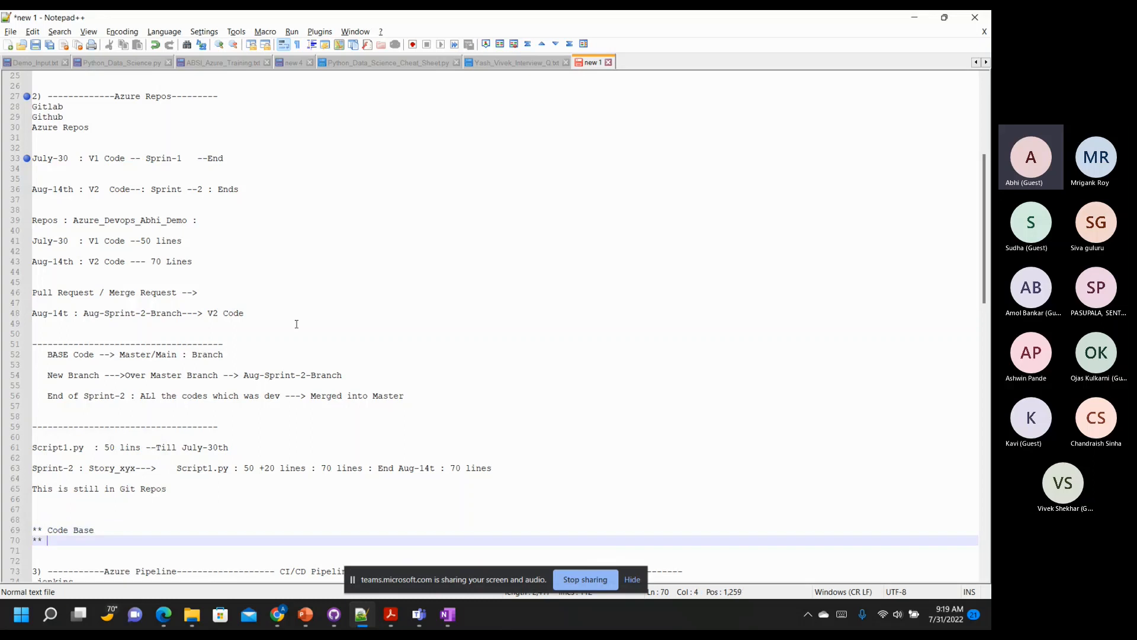
text(Versioing)
text(--> PROD)
text(Migrat)
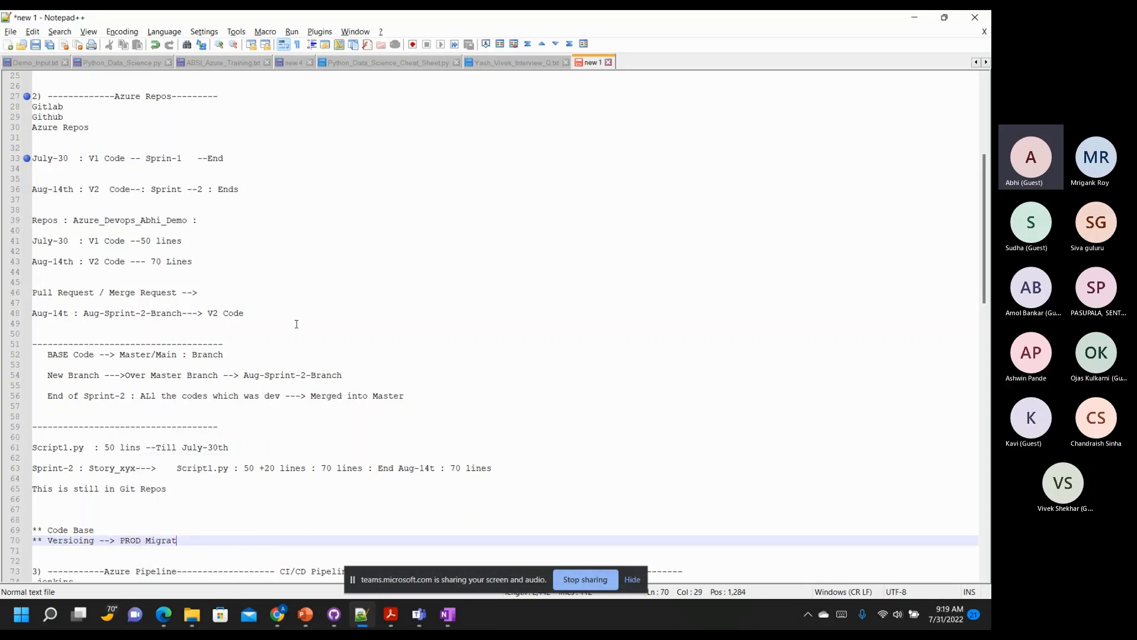
text(ion and a)
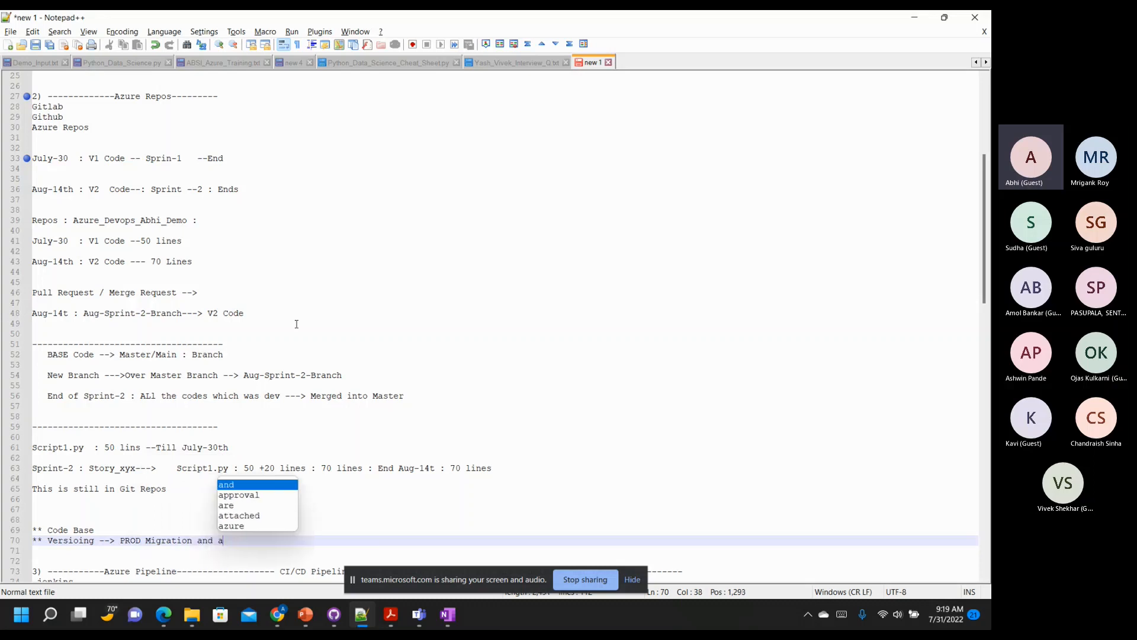
text(long w)
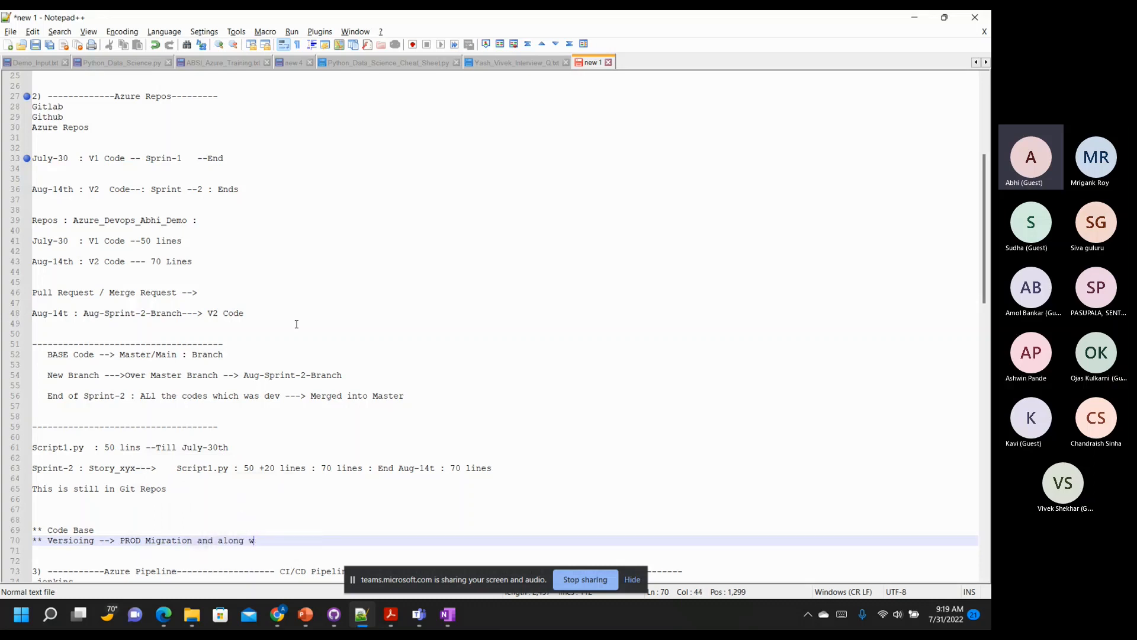
text(ith that you would ha)
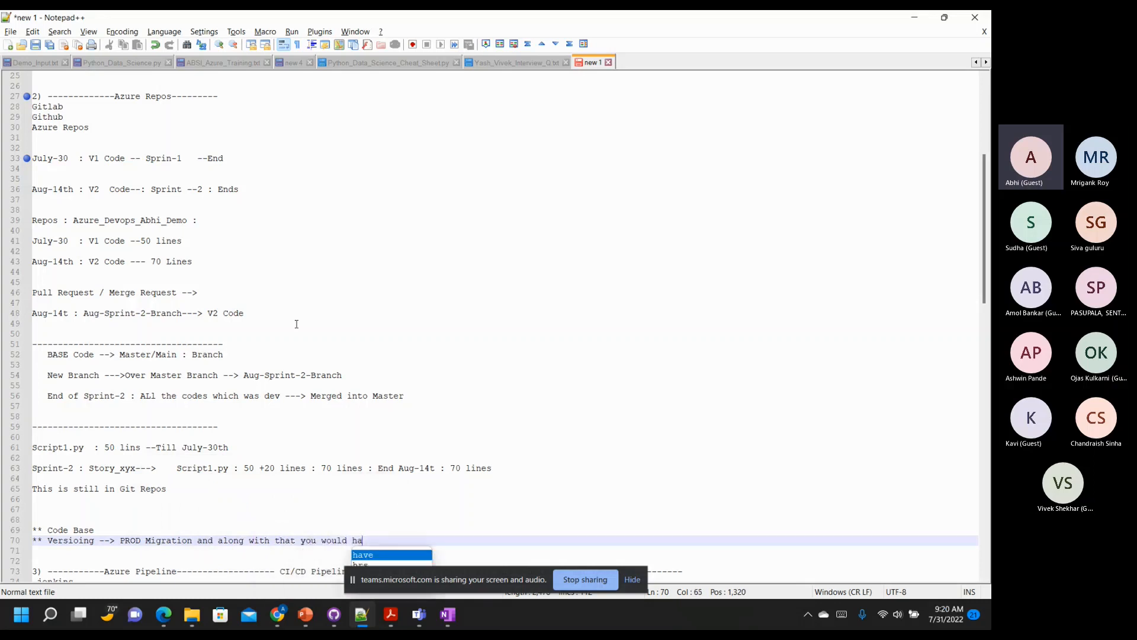
text(ve a roo)
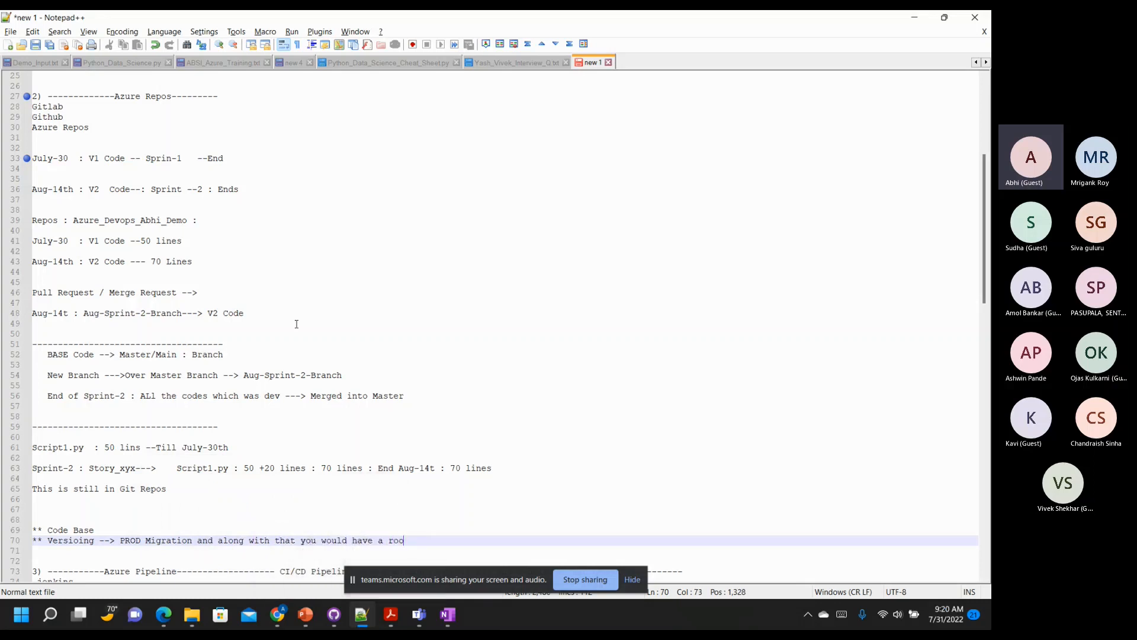
key(BackSpace)
text(ll back pla)
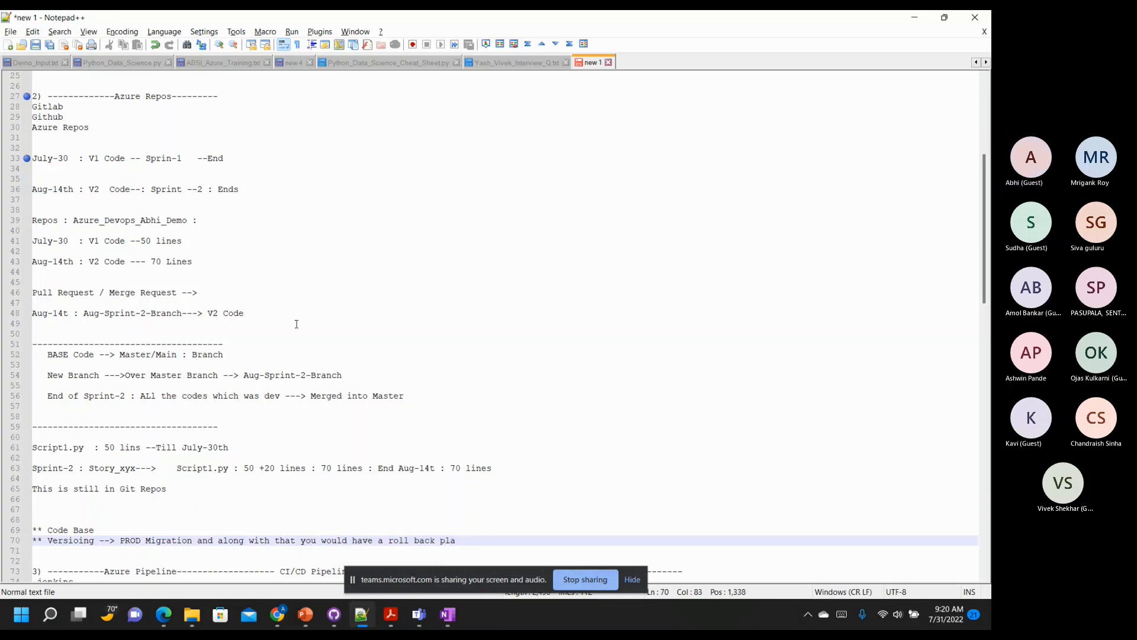
text(na)
key(BackSpace)
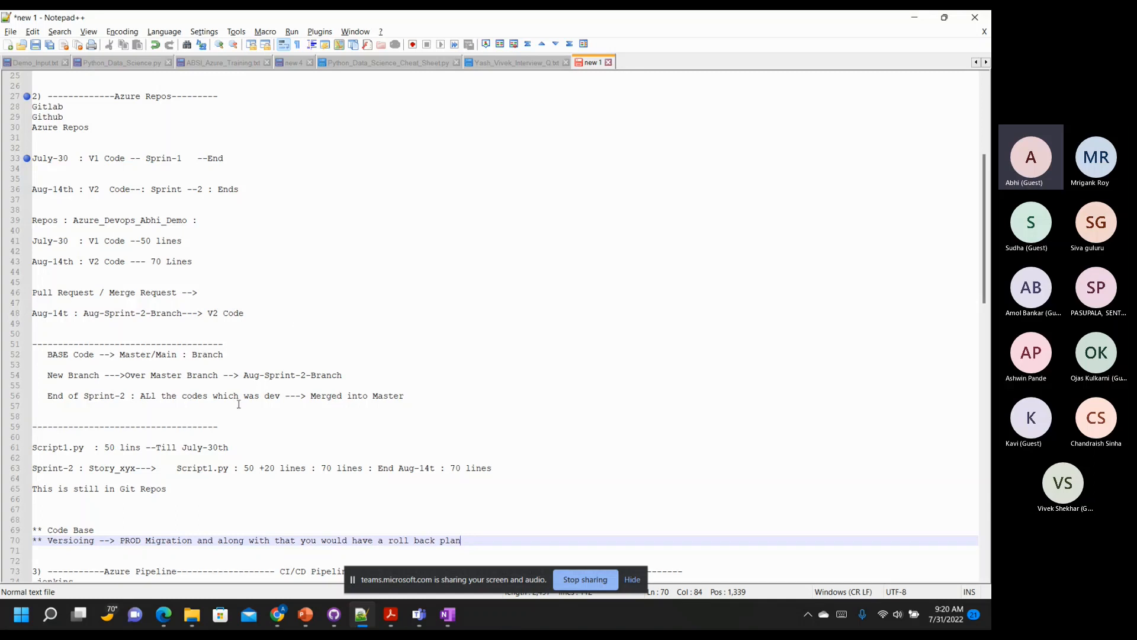
Write the heading "Git/Azure Repos" on the blank line above the Code Base bullet
click(61, 509)
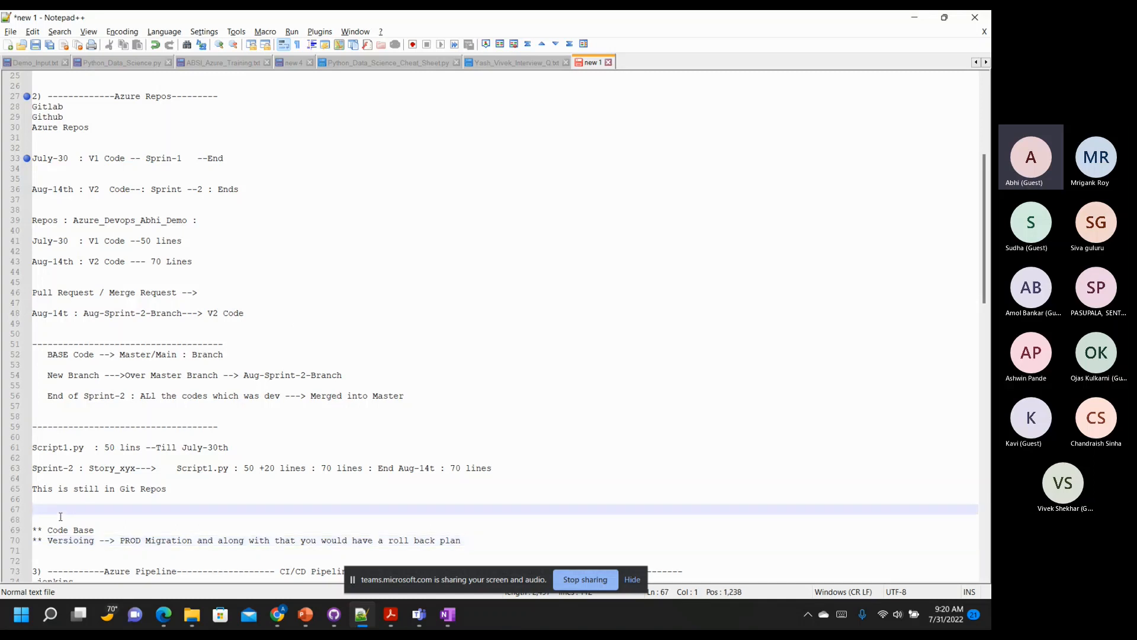
text(Git/Azure Repo)
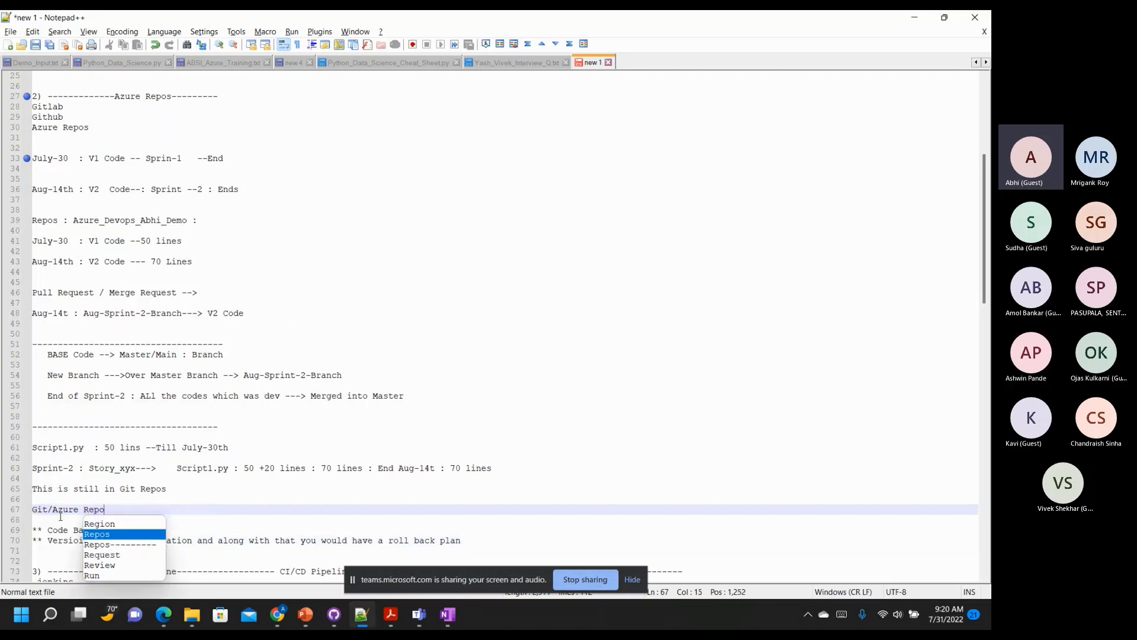
text(s)
click(211, 532)
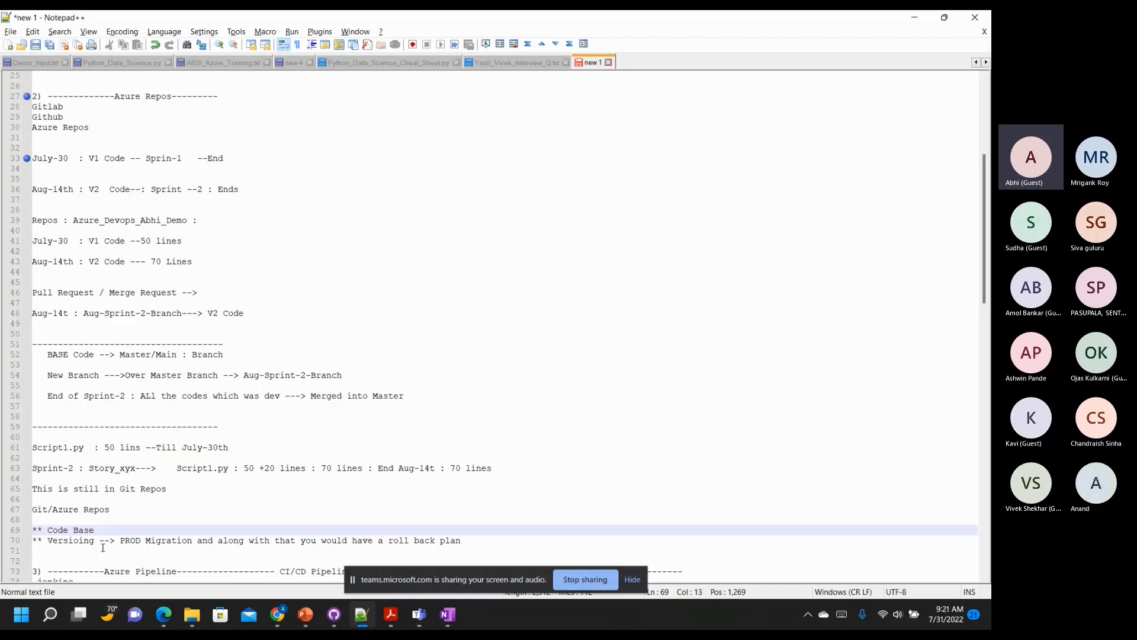
Below the Versioing bullet, add the bullet "** Base for Pipeline Promotion/Build" followed by blank lines
click(470, 540)
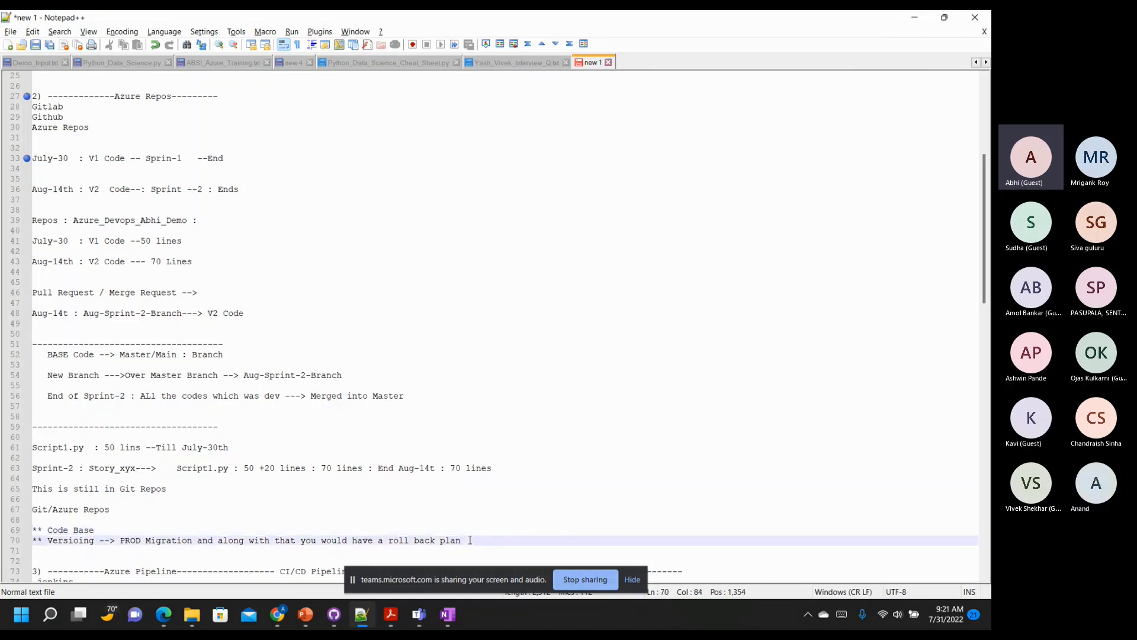
key(Return)
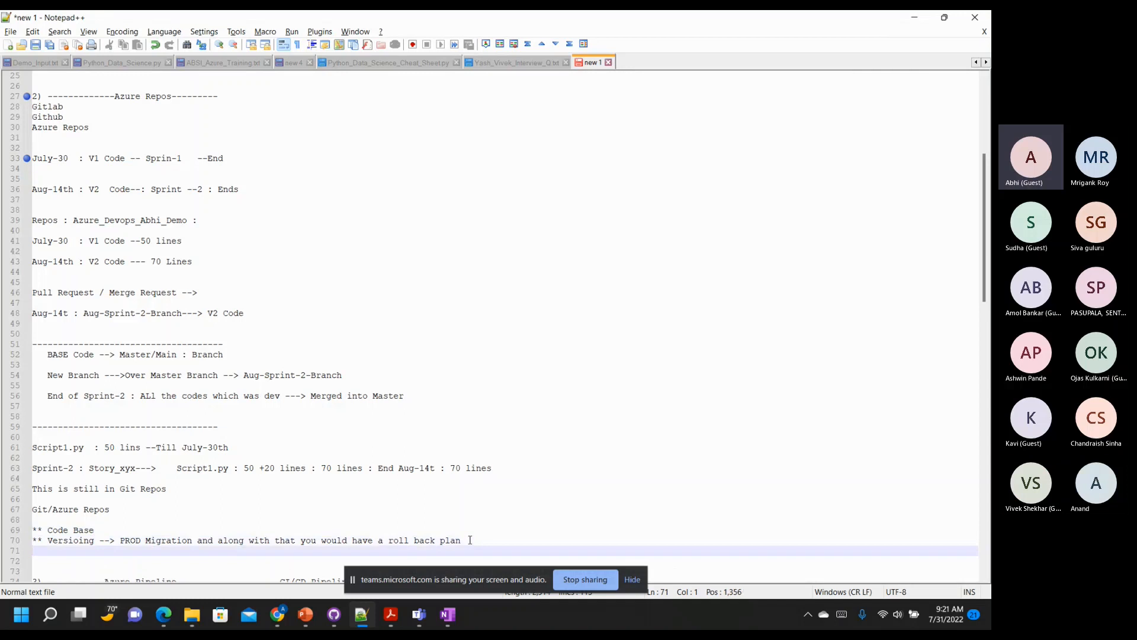
text(**)
key(BackSpace)
text(Base for Pipeline )
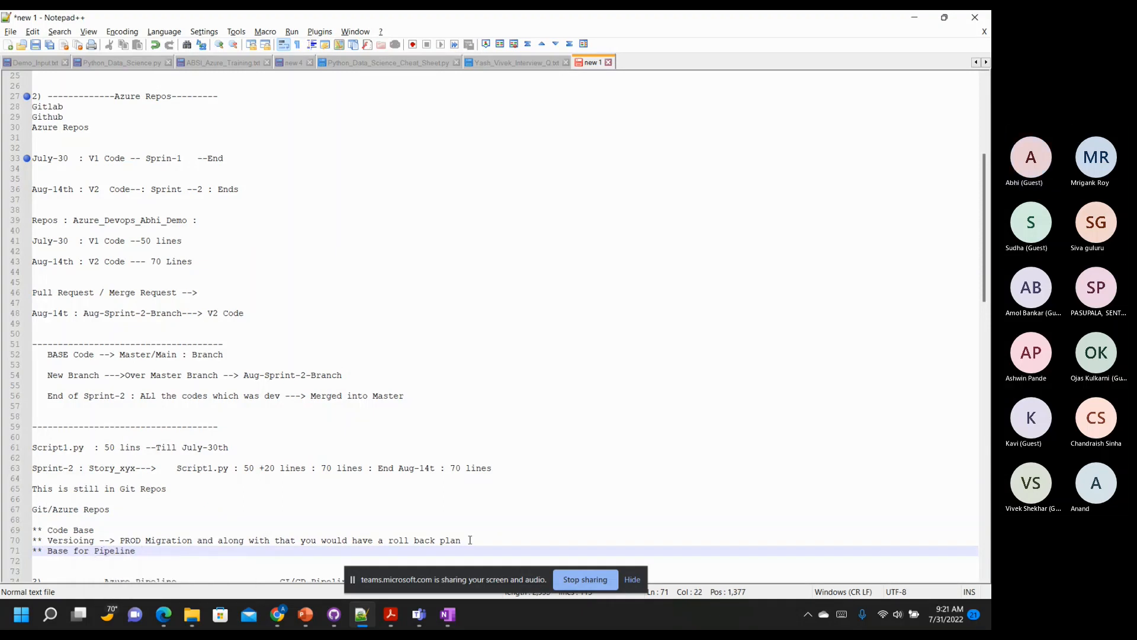
text(Ptrom)
key(BackSpace)
key(BackSpace)
key(BackSpace)
key(BackSpace)
text(rom)
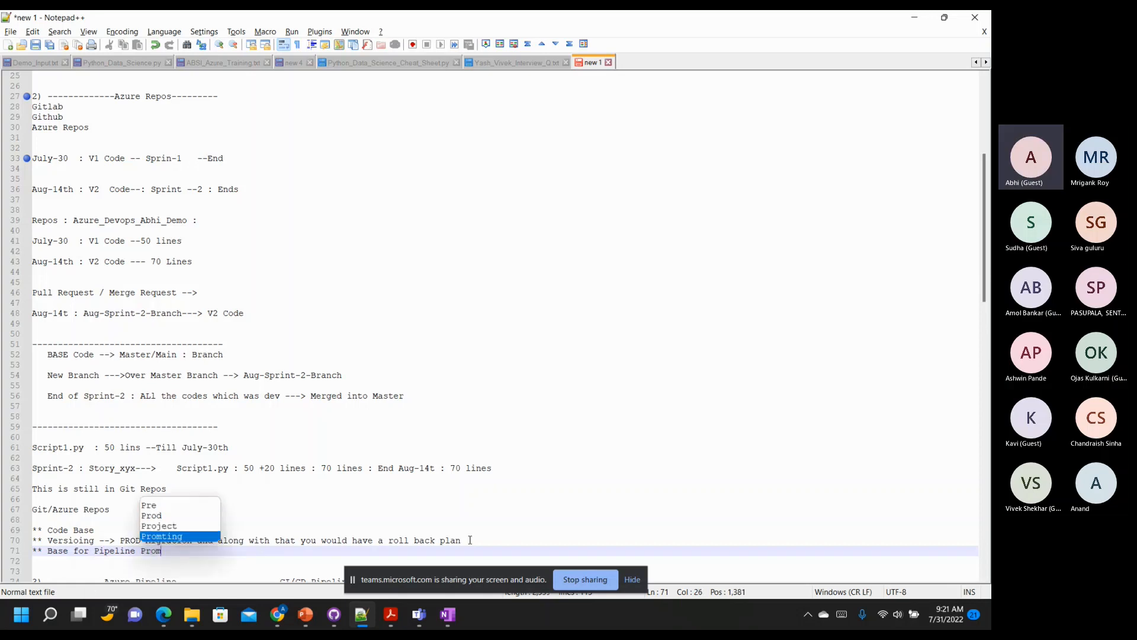
text(otion/Build)
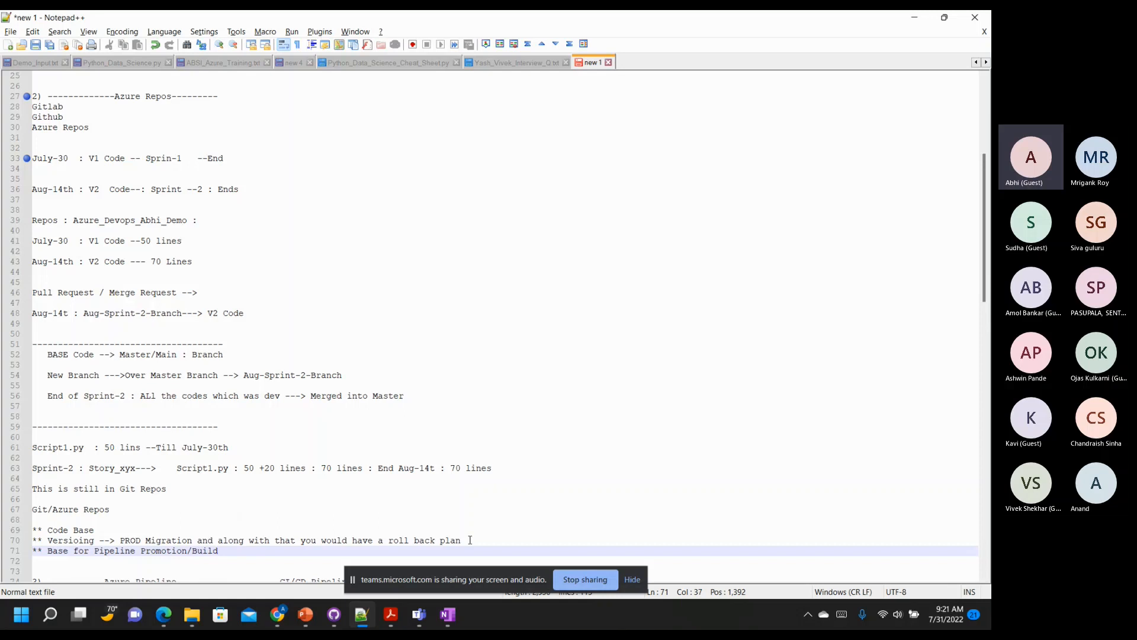
key(Return)
key(Return)
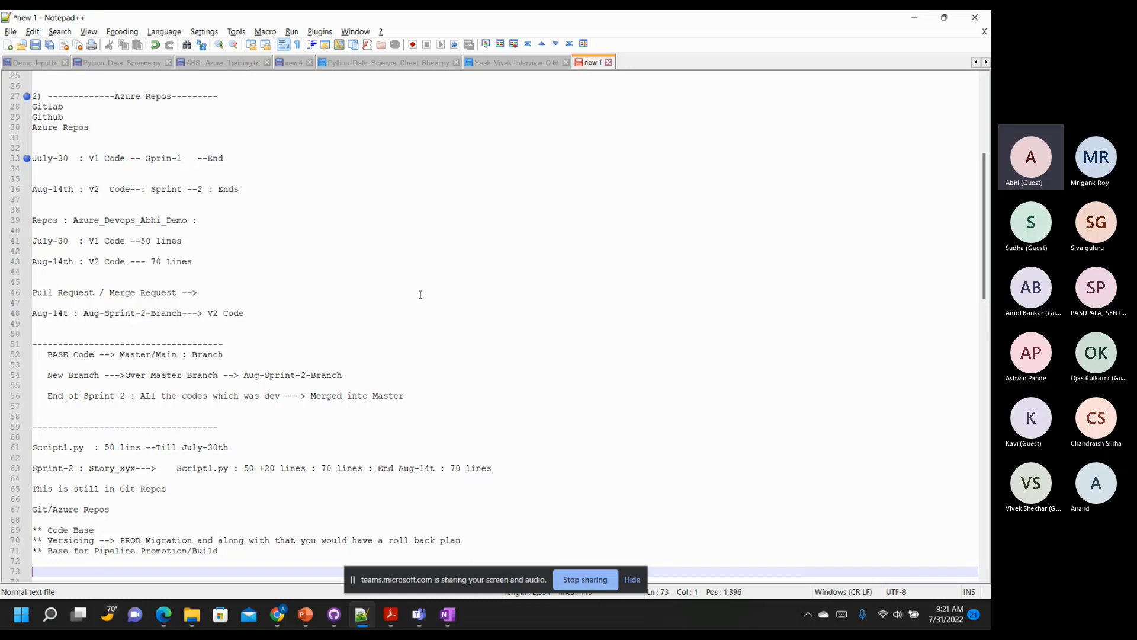
Switch to Azure DevOps in Chrome and open the project's Repos files
mouse_move(278, 601)
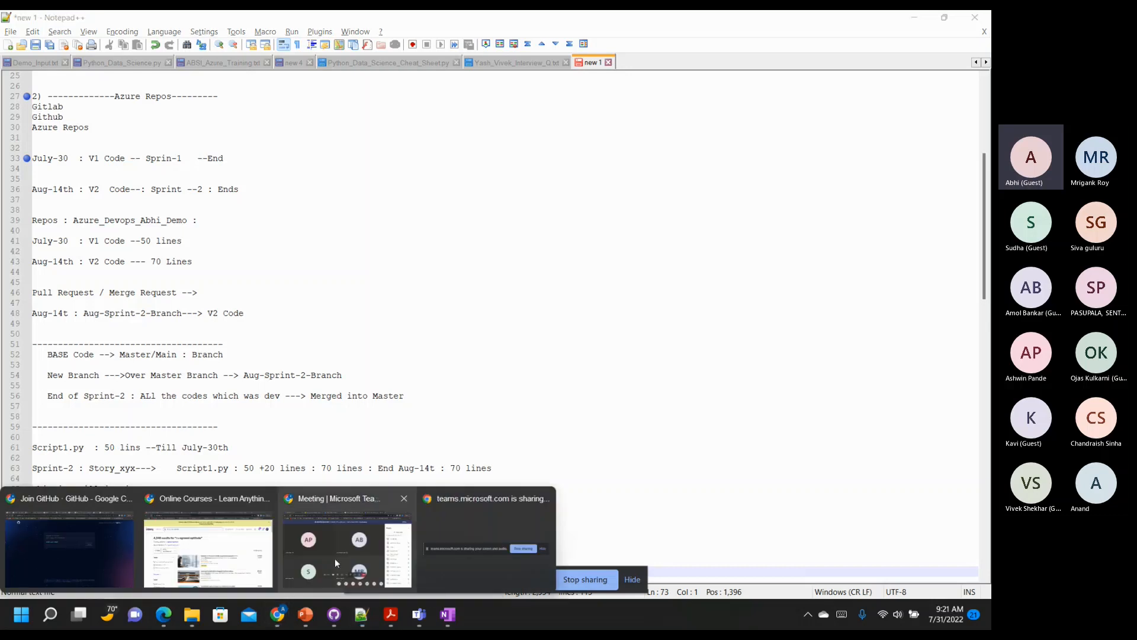
click(336, 558)
click(59, 26)
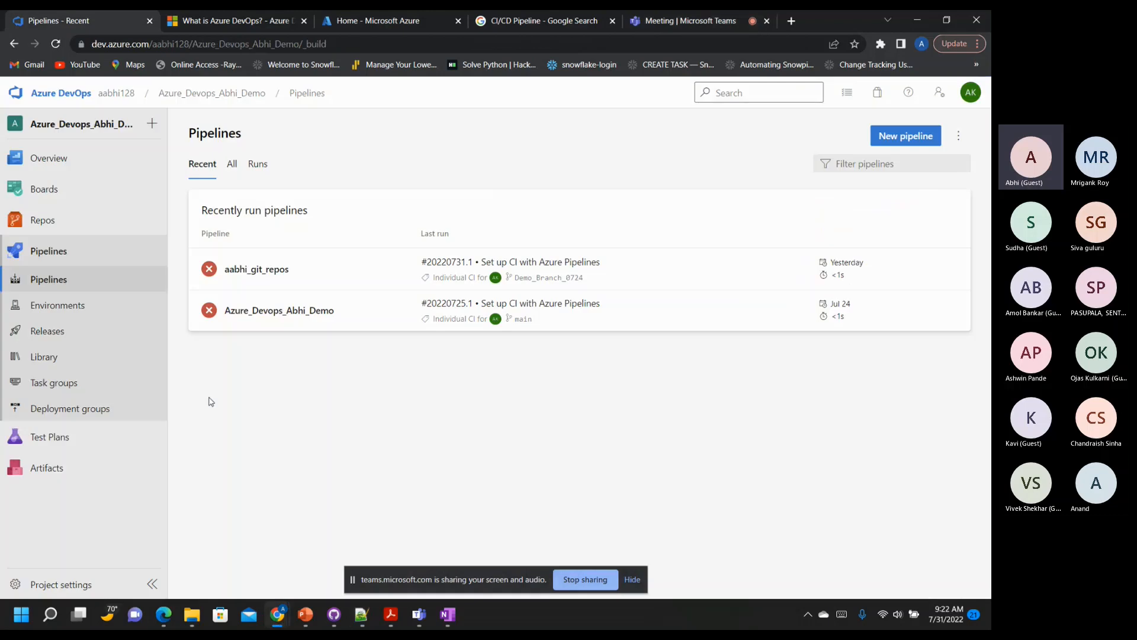
click(53, 227)
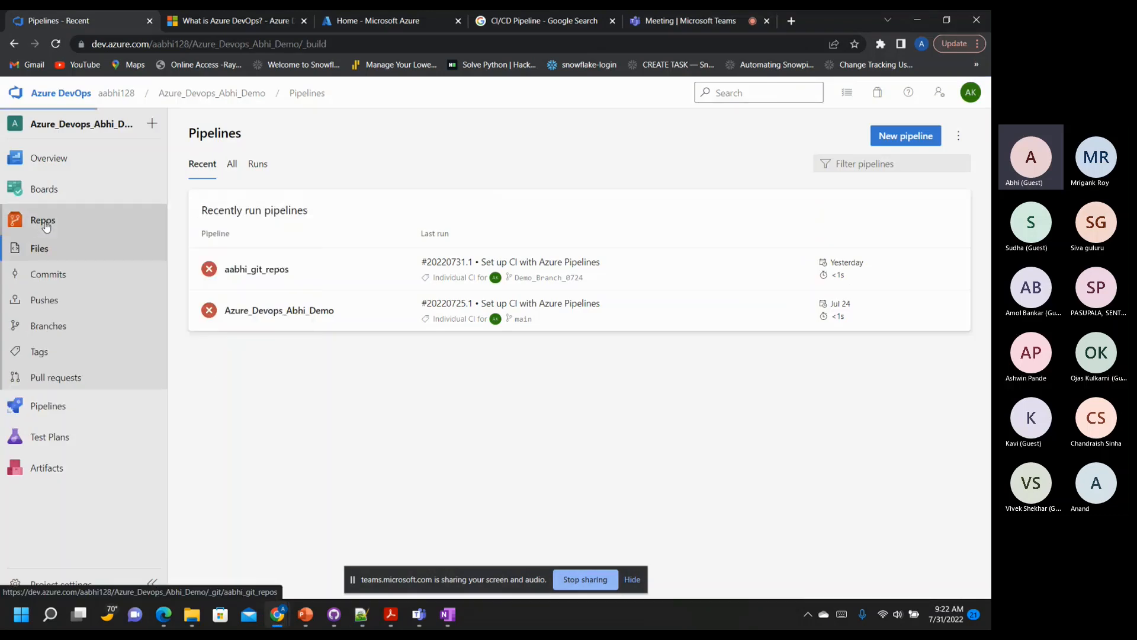
click(37, 222)
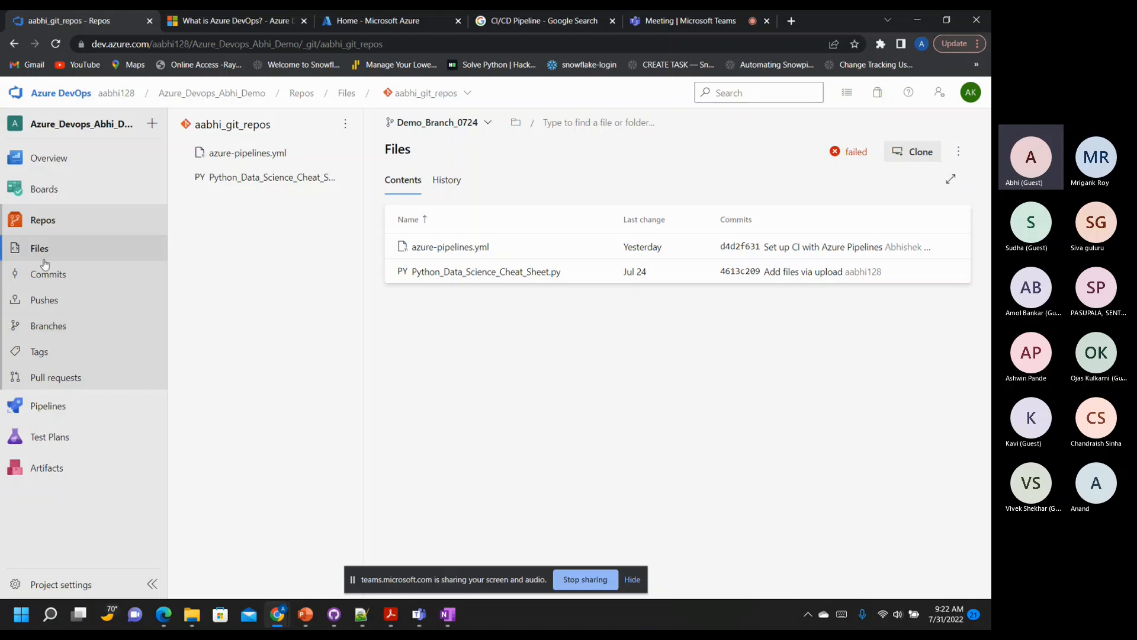
Review the actions offered for the open repository, such as cloning, forking and uploading files, without choosing one
mouse_move(110, 397)
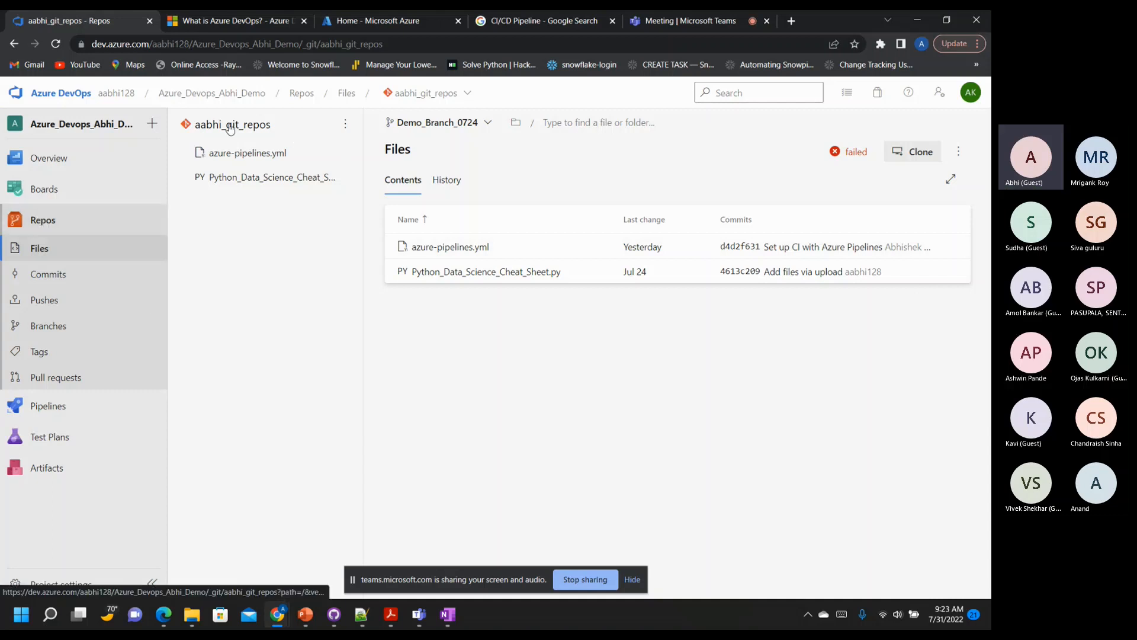
click(345, 125)
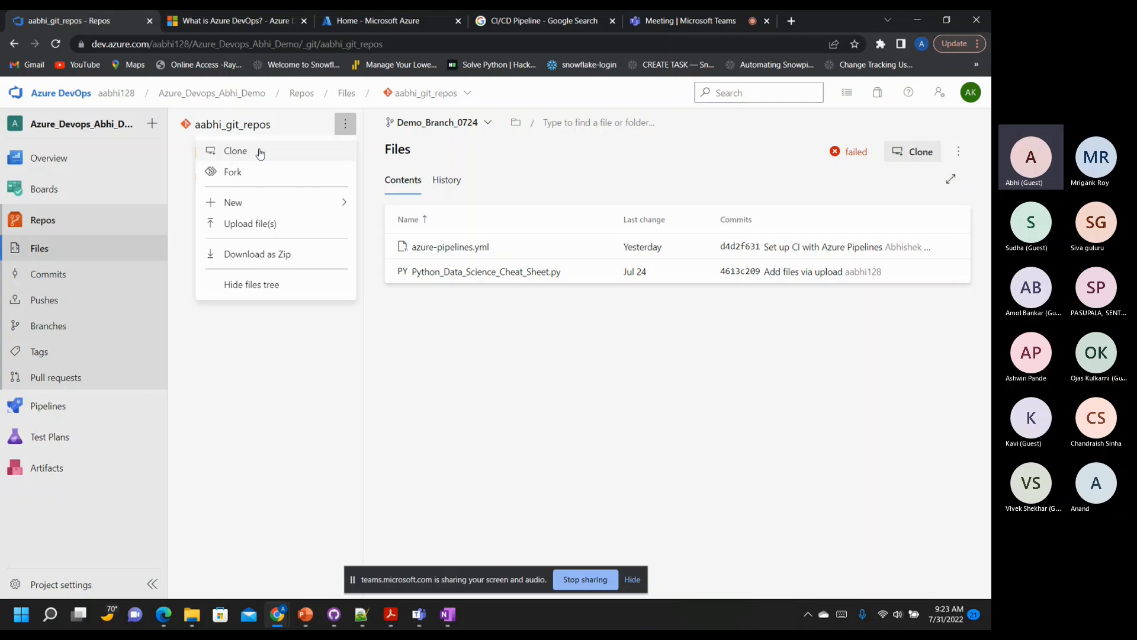
mouse_move(276, 204)
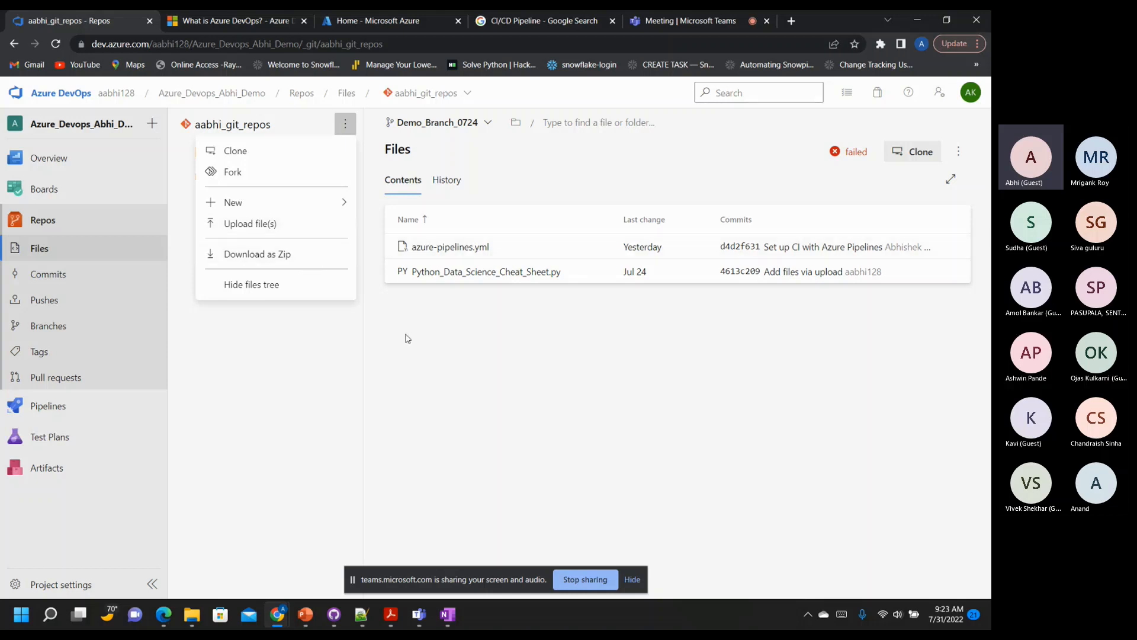
click(487, 331)
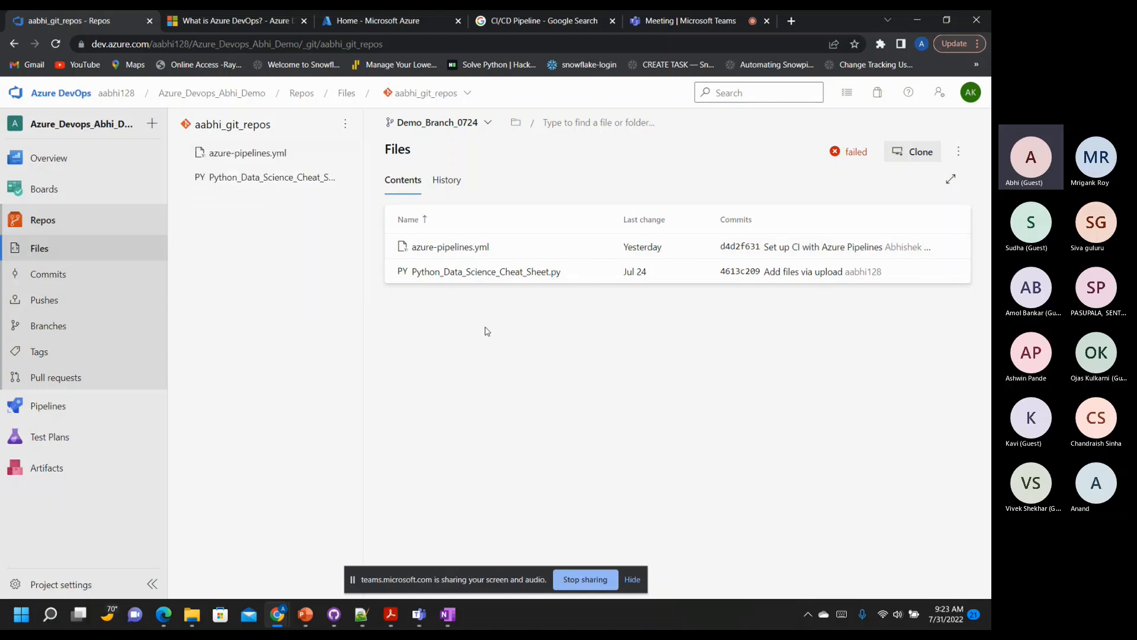
Open the repository's Branches page and compare its branches with the branch notes in Notepad++
click(61, 222)
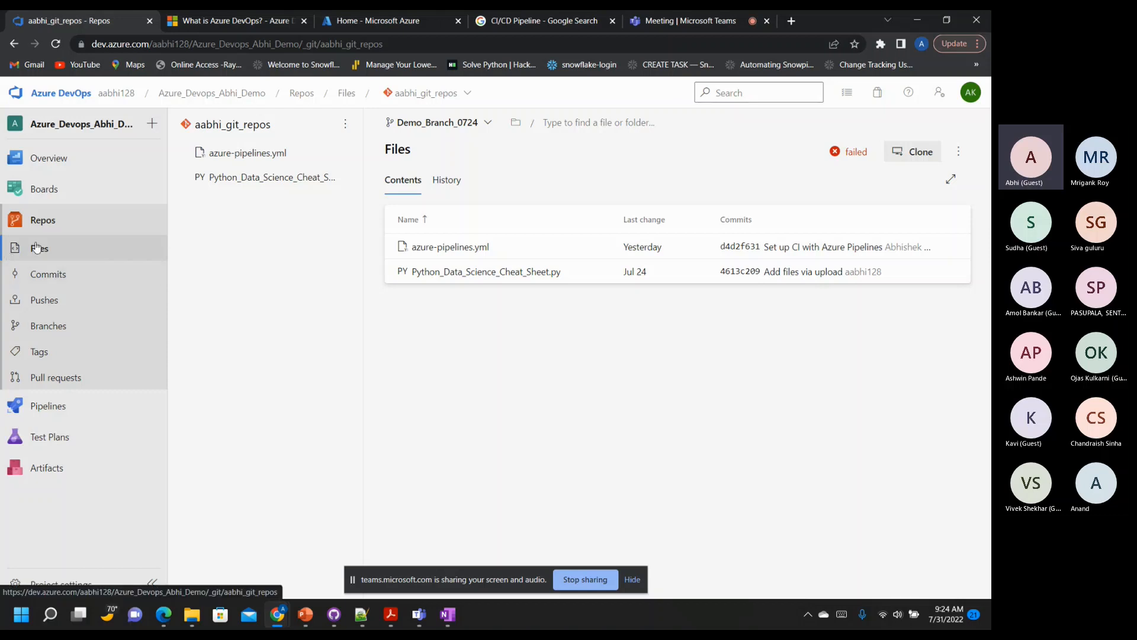
click(46, 327)
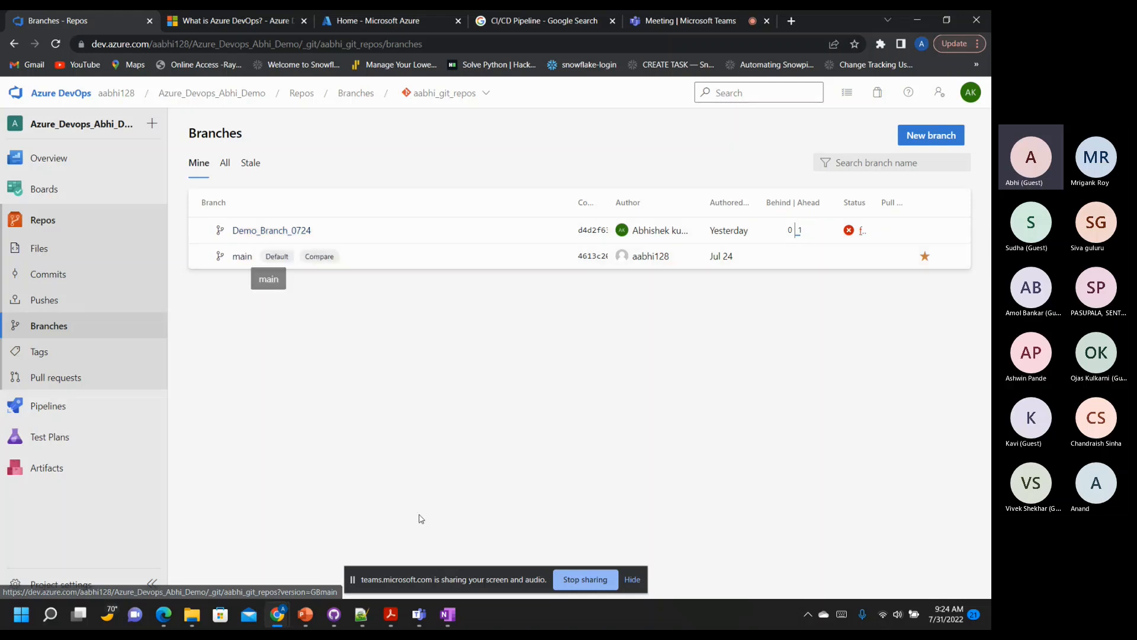
click(361, 614)
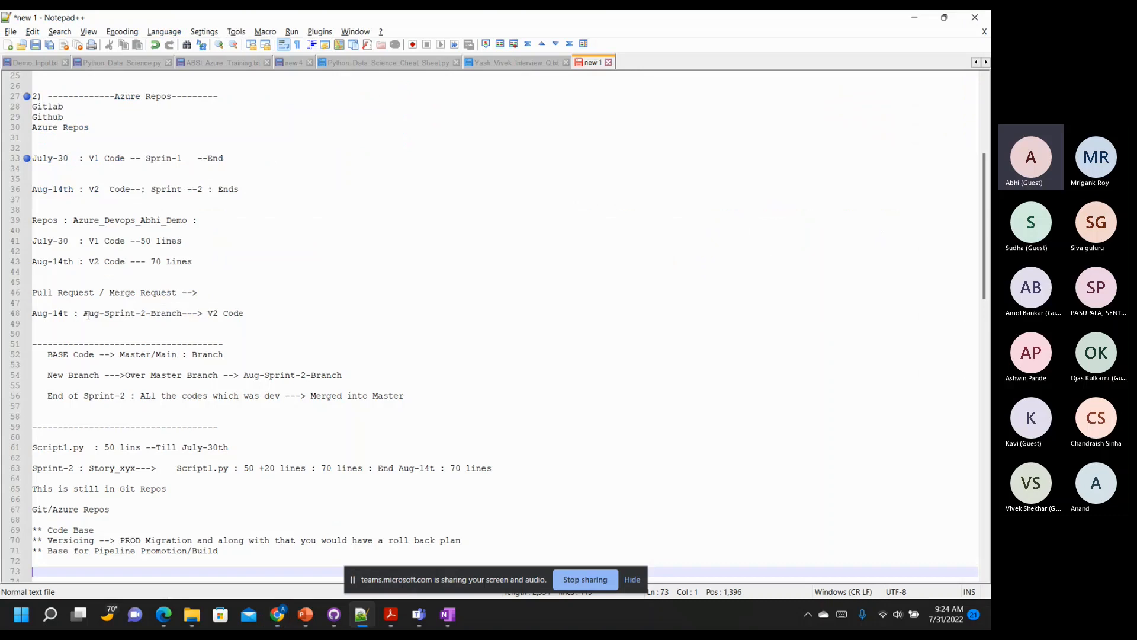
key(alt+Tab)
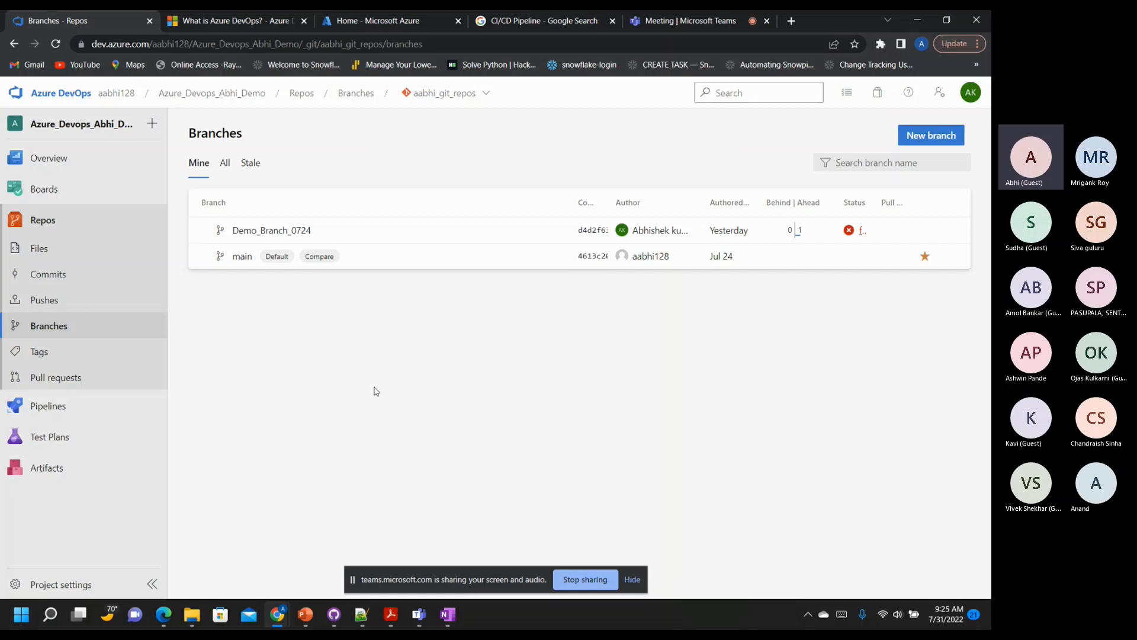
Back in the Notepad++ notes, add blank lines below the Base for Pipeline bullet and start a new section with the separator "----------"
click(361, 614)
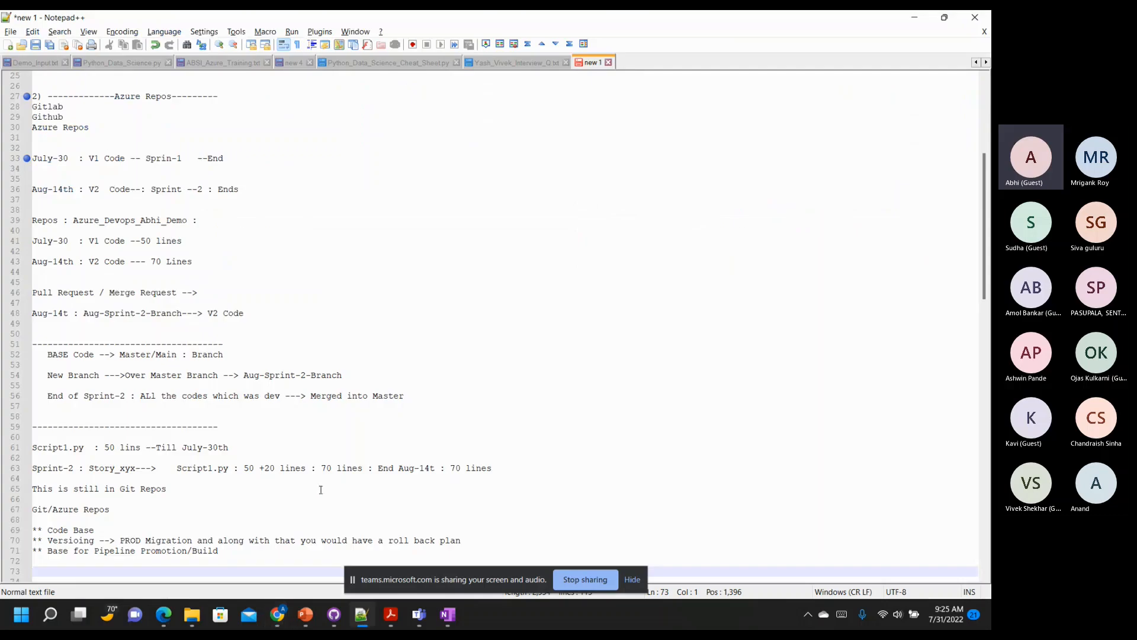
scroll(320, 490, down, 2)
key(Return)
key(Return)
key(Return)
key(Return)
key(Return)
key(Return)
key(Up)
key(Up)
key(Up)
key(Up)
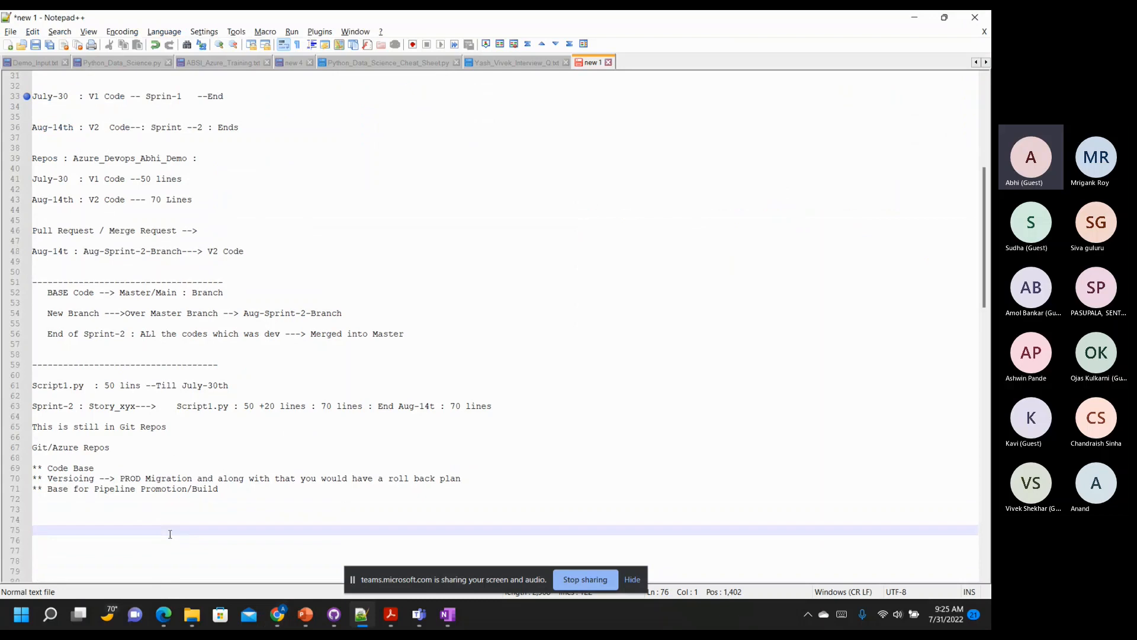
key(Return)
key(Return)
key(Return)
key(Up)
key(Up)
key(Up)
key(Up)
key(Up)
text(----------)
key(Return)
key(Return)
Below the new separator, write "Master Branch ( Which has latest code till July-30th) --->"
text(Mas)
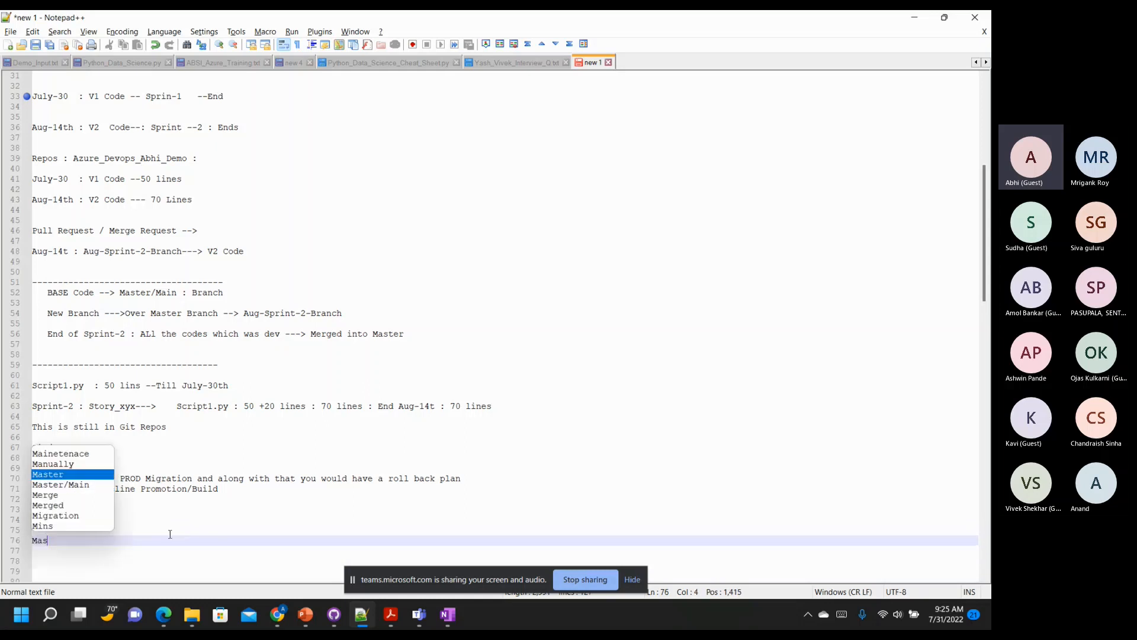
text(ter Brabch)
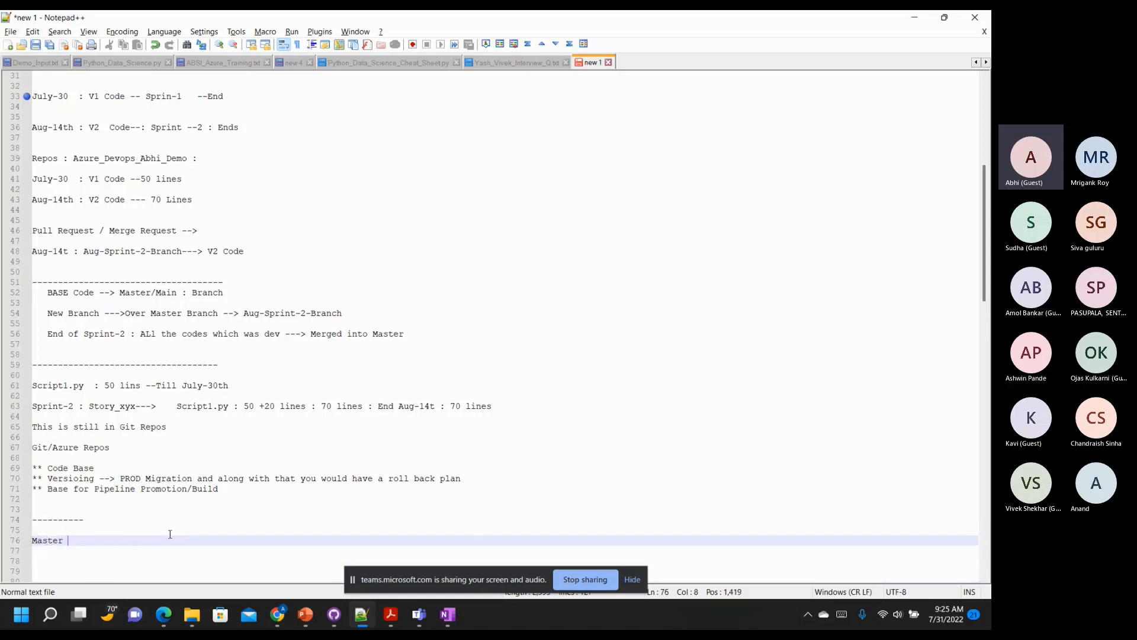
key(BackSpace)
key(BackSpace)
key(BackSpace)
key(BackSpace)
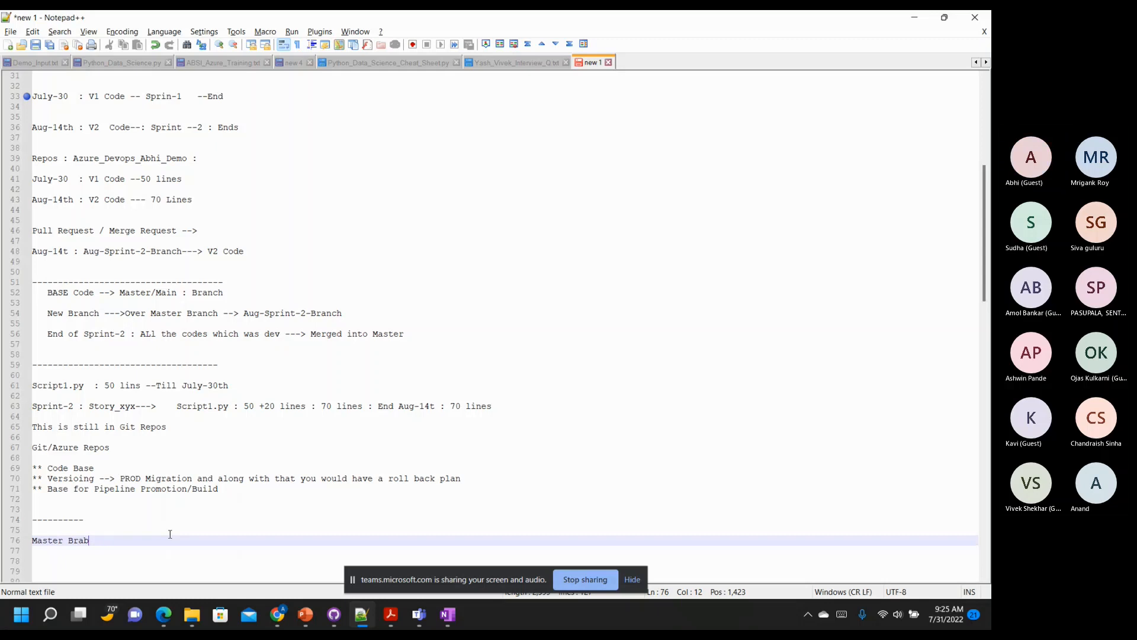
text(nch )
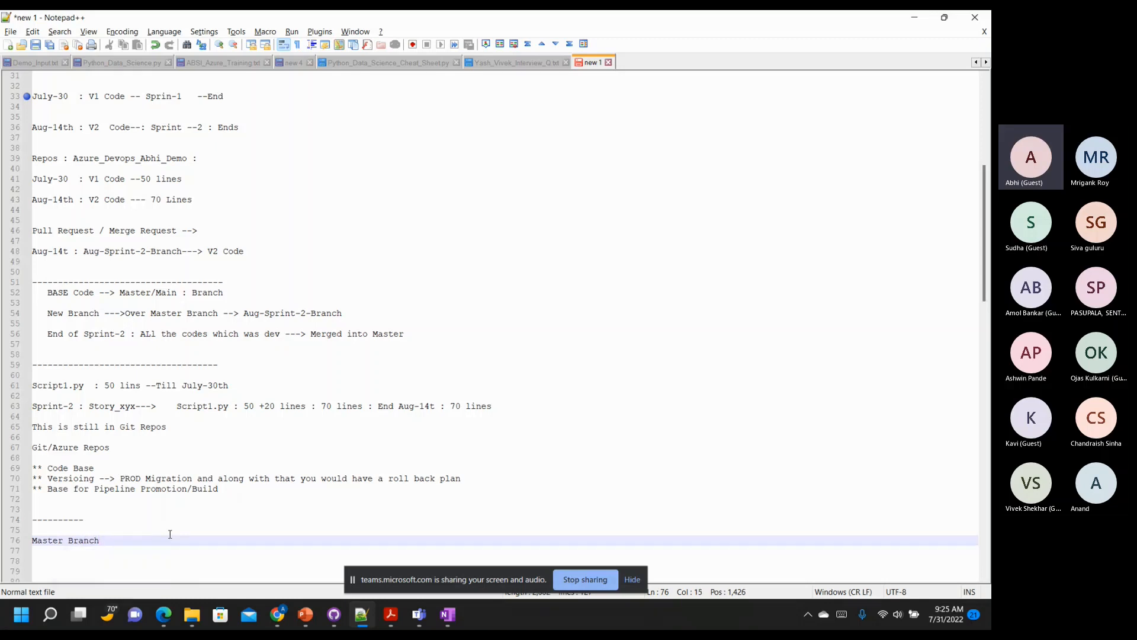
text(( Whicj)
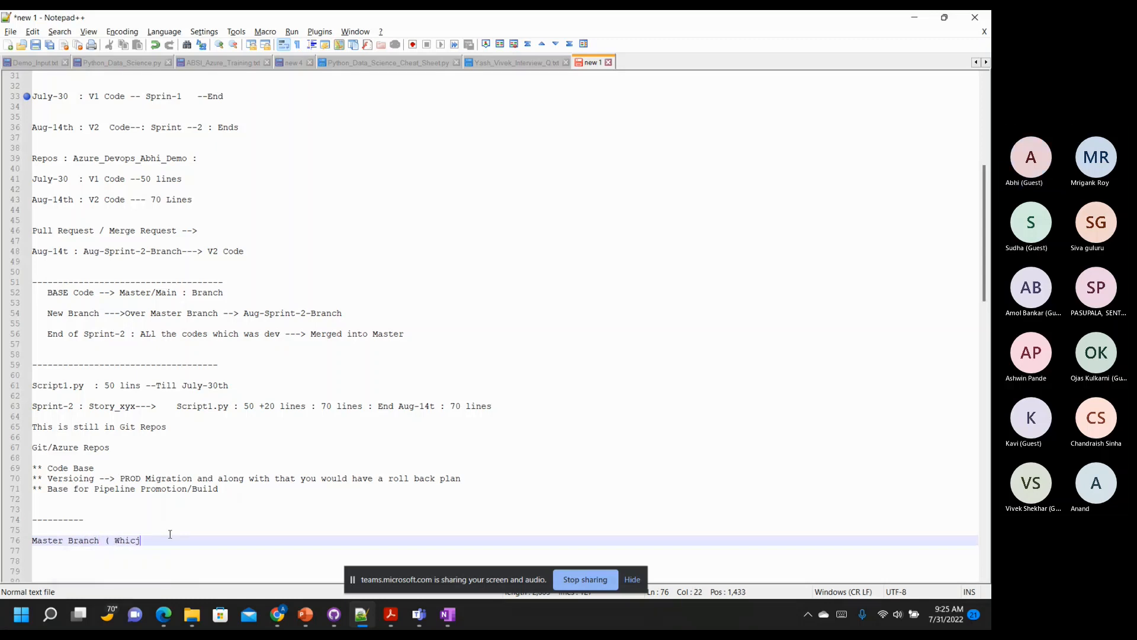
key(BackSpace)
text(h h)
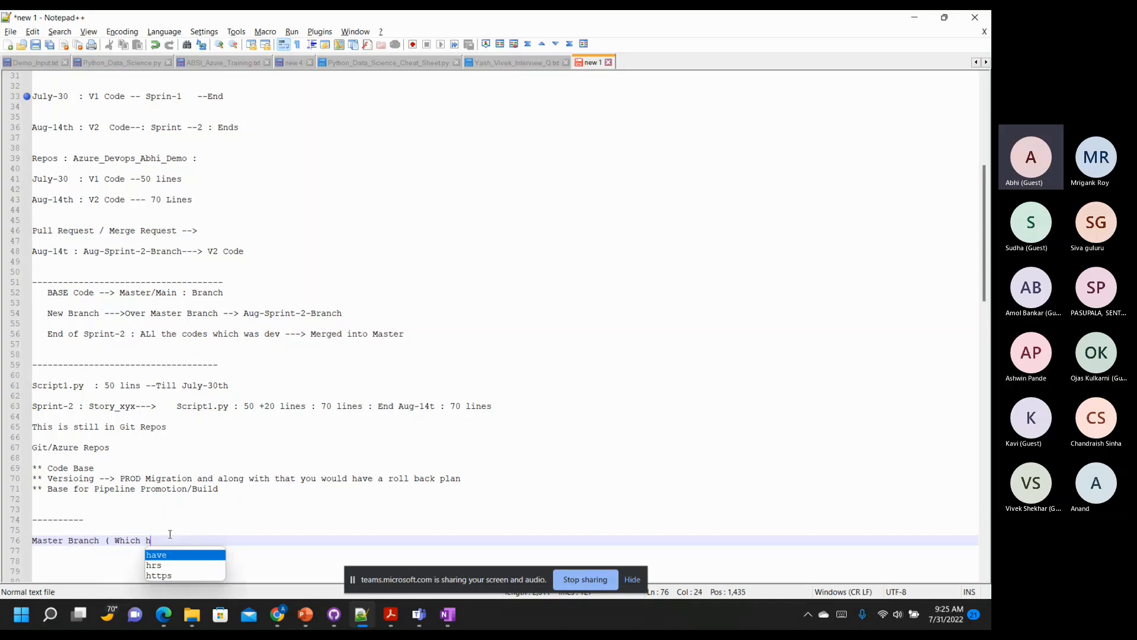
text(as latest code til)
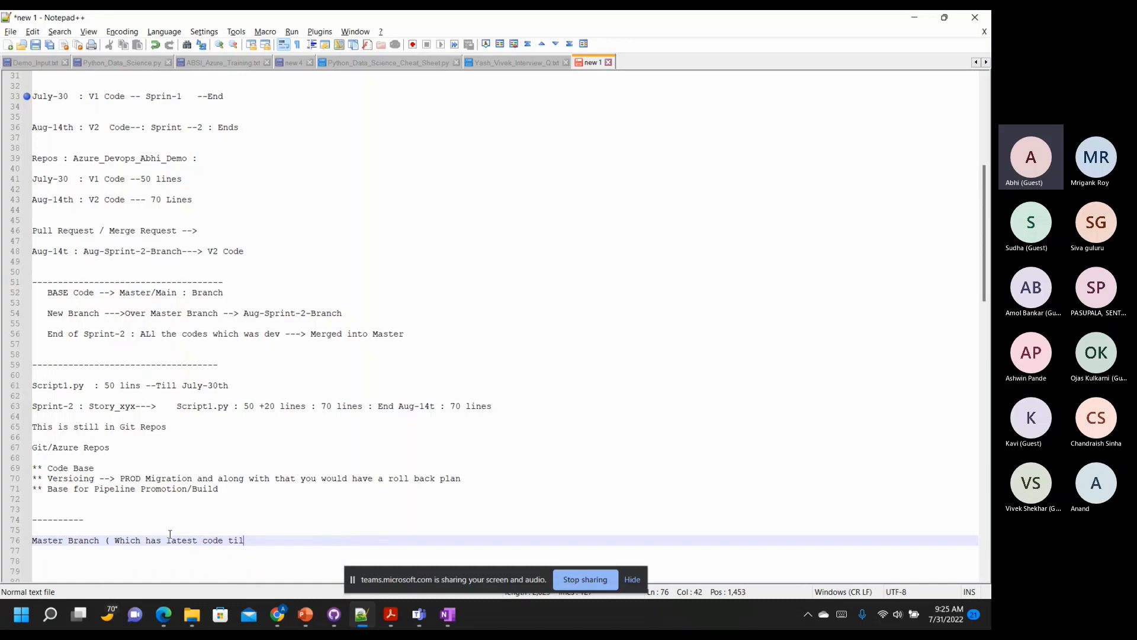
text(l July-30th)
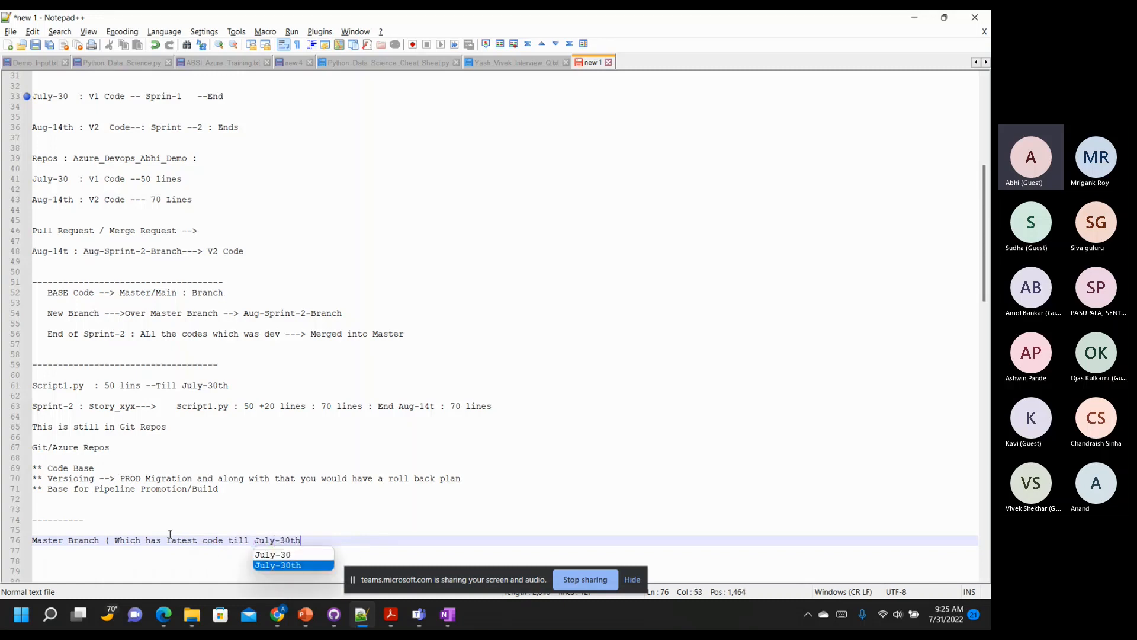
key(Return)
text() ---)
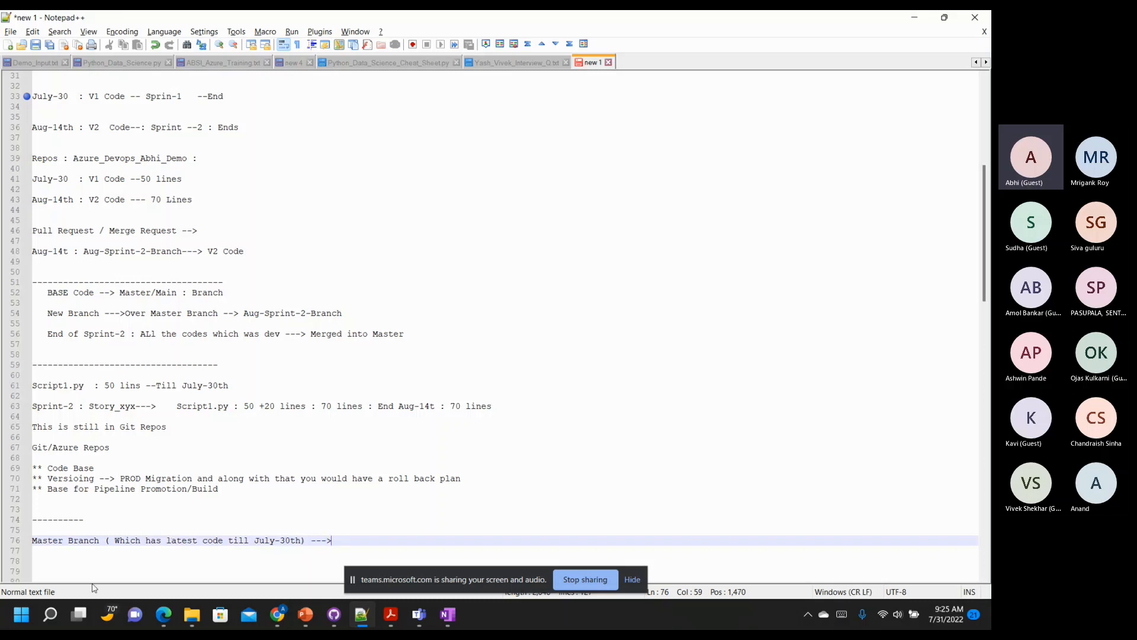
Lengthen the dashed separator above the Master Branch line by 16 dashes, and place the cursor on the line below Master Branch
click(98, 519)
text(----------------)
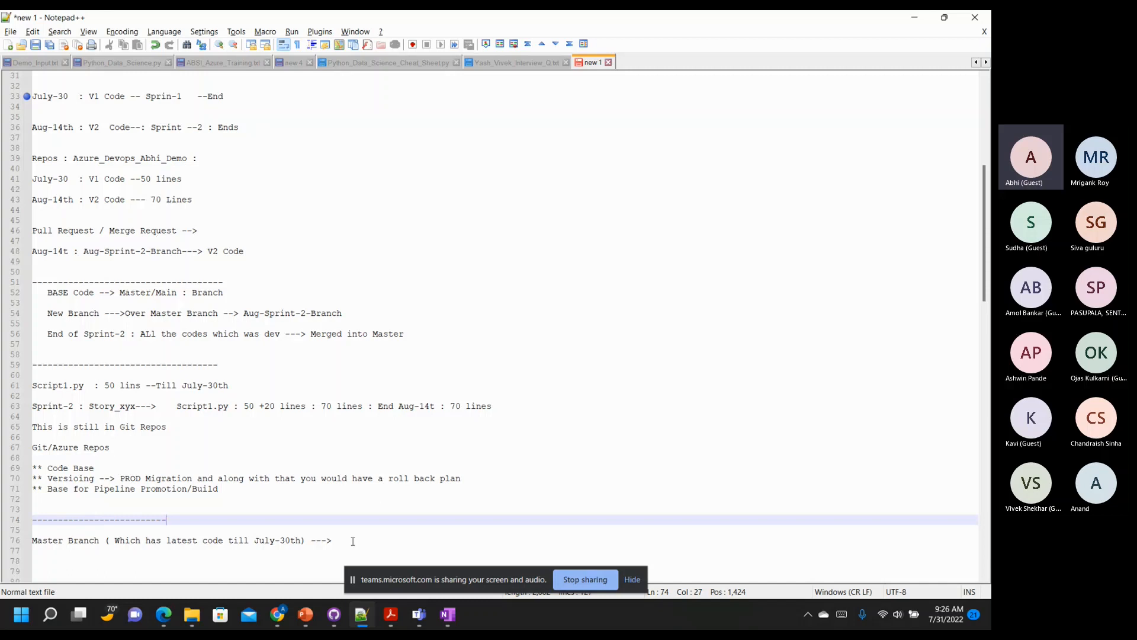
drag(304, 540, 33, 540)
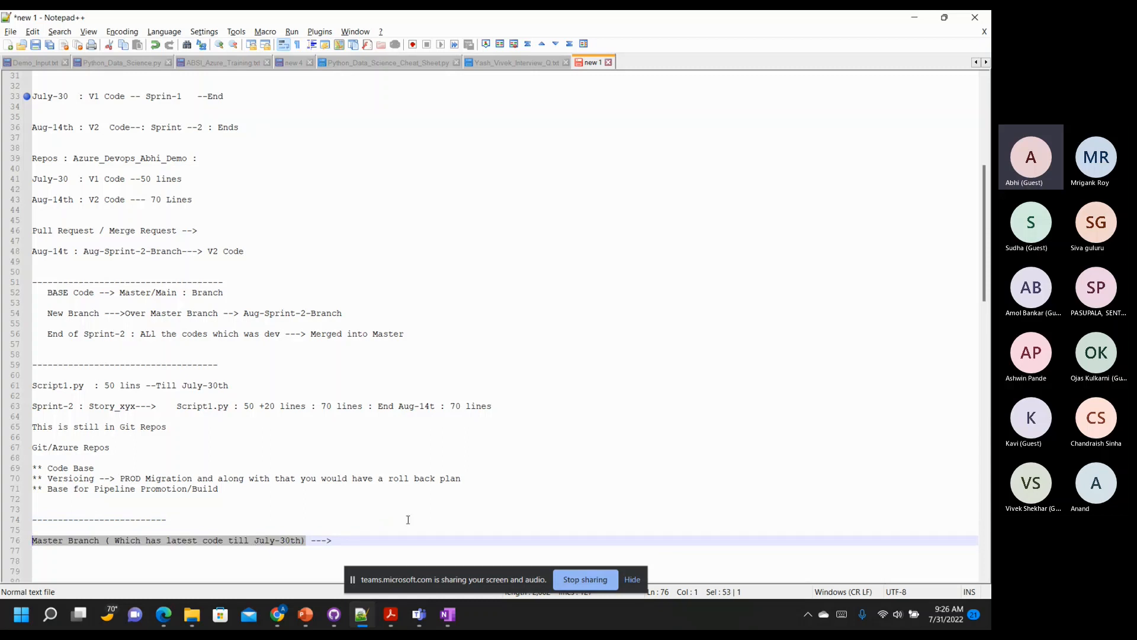
click(339, 550)
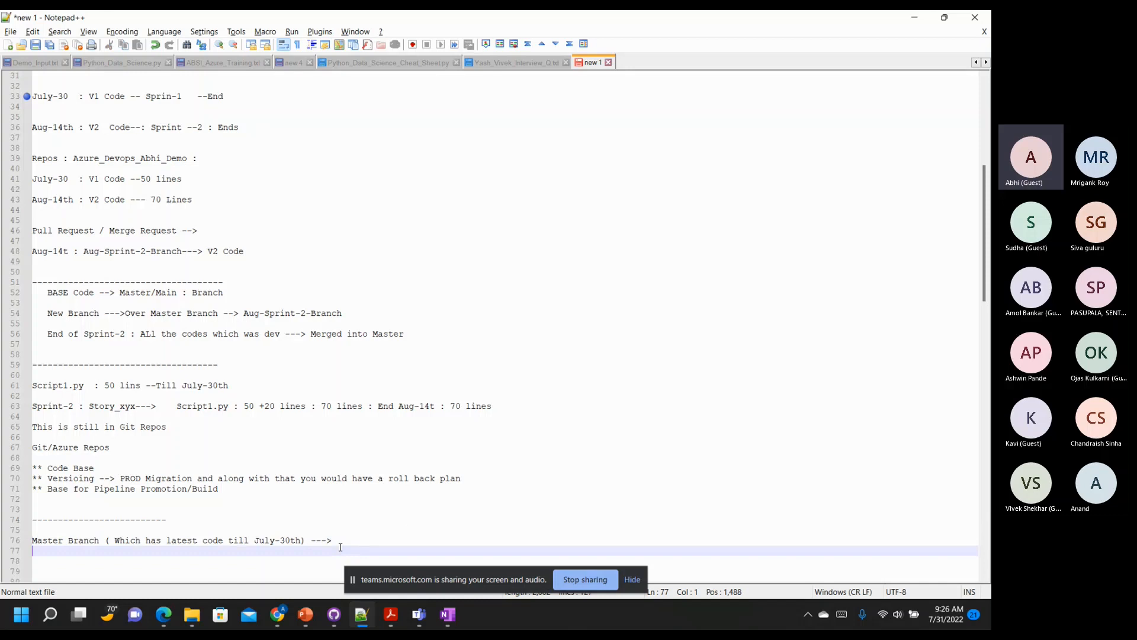
key(Return)
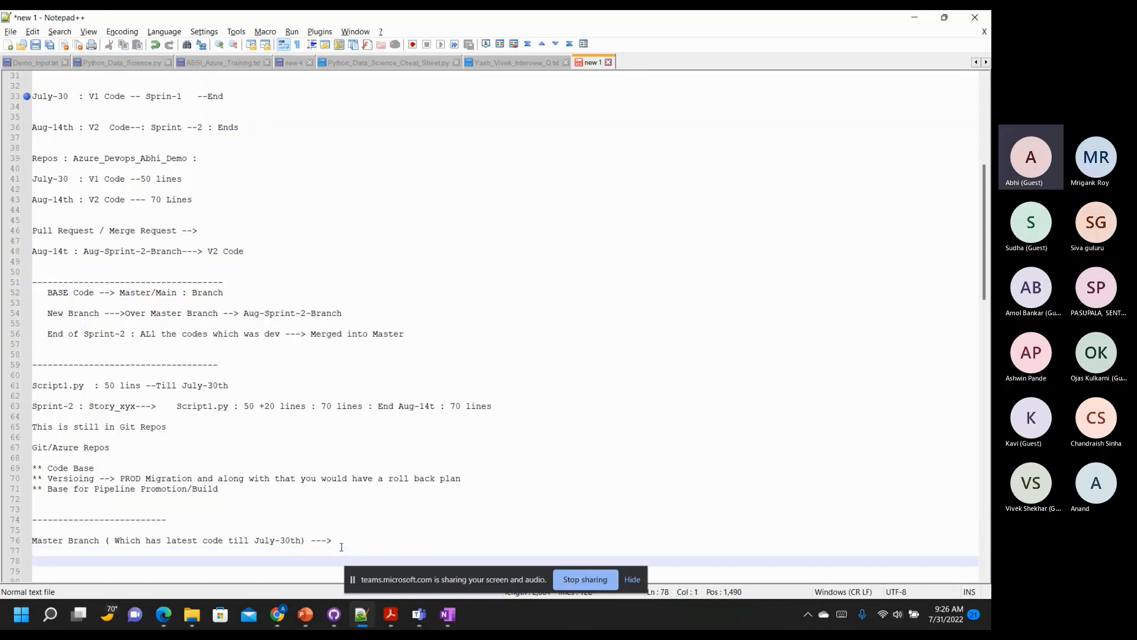
text(Tea)
key(BackSpace)
key(BackSpace)
key(BackSpace)
Switch to Azure DevOps and look over the new-branch form, the repository's files and its branch list
key(alt+Tab)
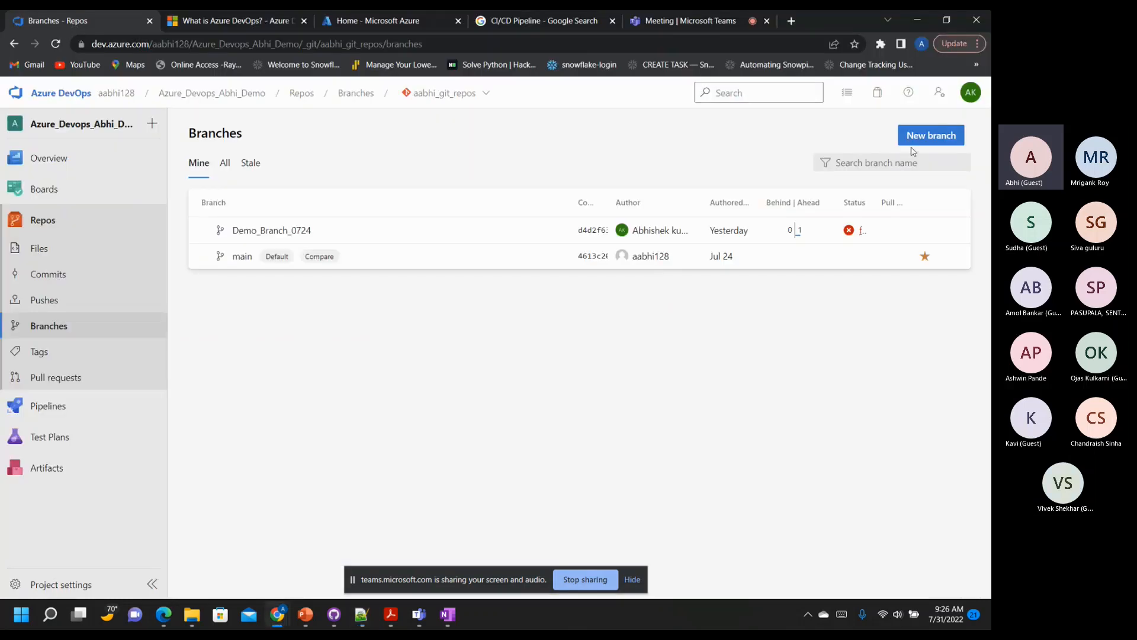
click(921, 137)
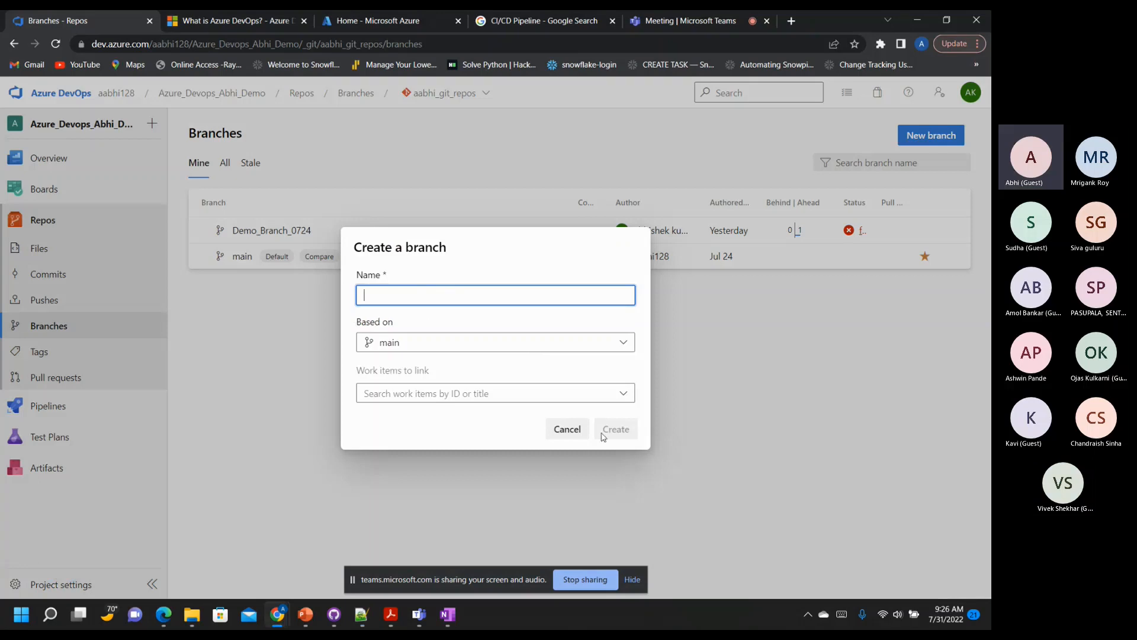
click(573, 431)
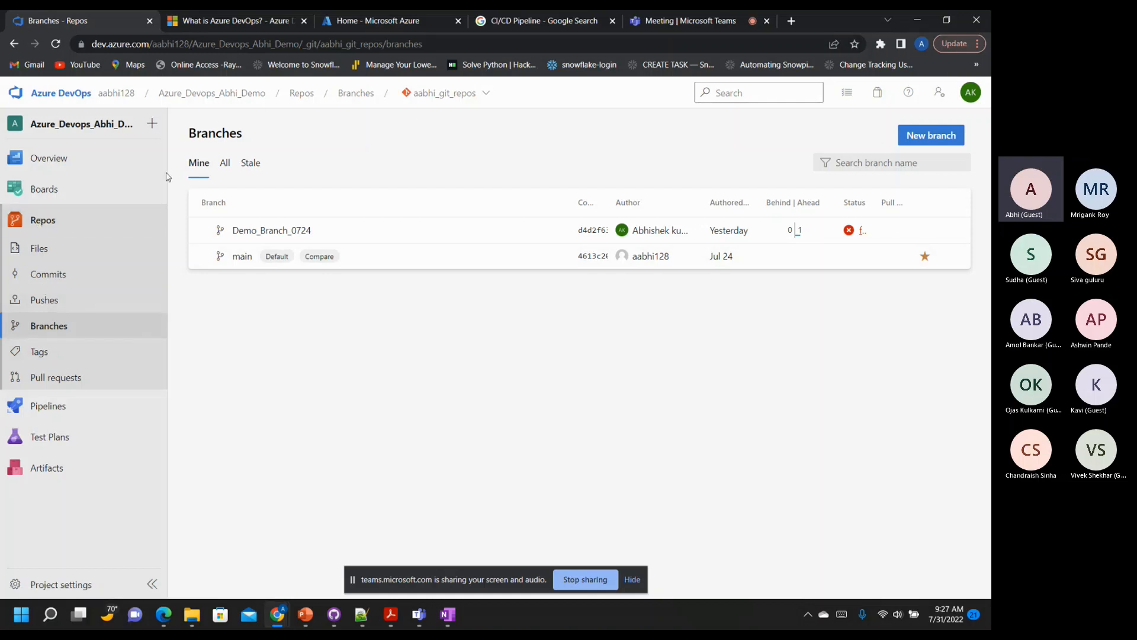
click(50, 220)
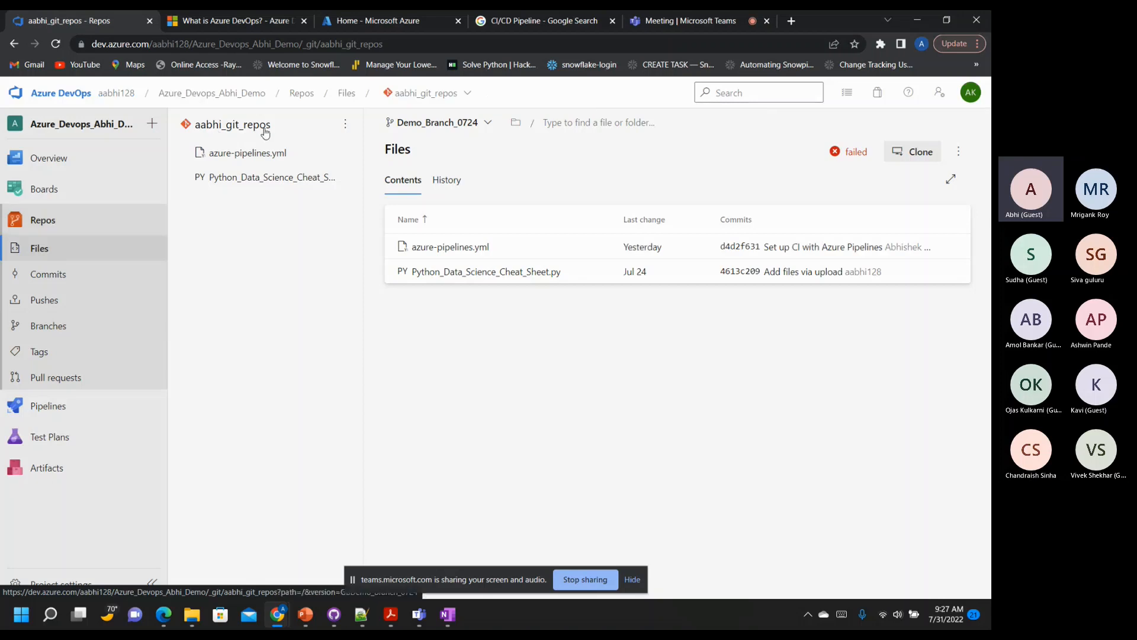
click(63, 329)
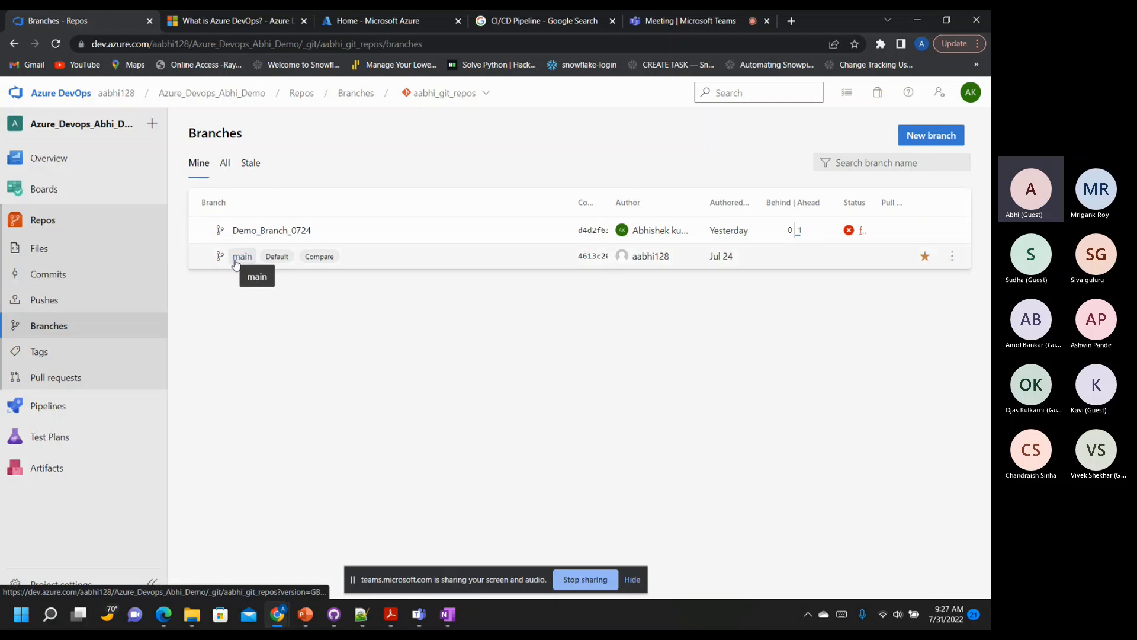
Set up a new branch named Azure_Devops_Part_2_Sprint_2 based on main, and check the work items available to link without selecting any
click(931, 136)
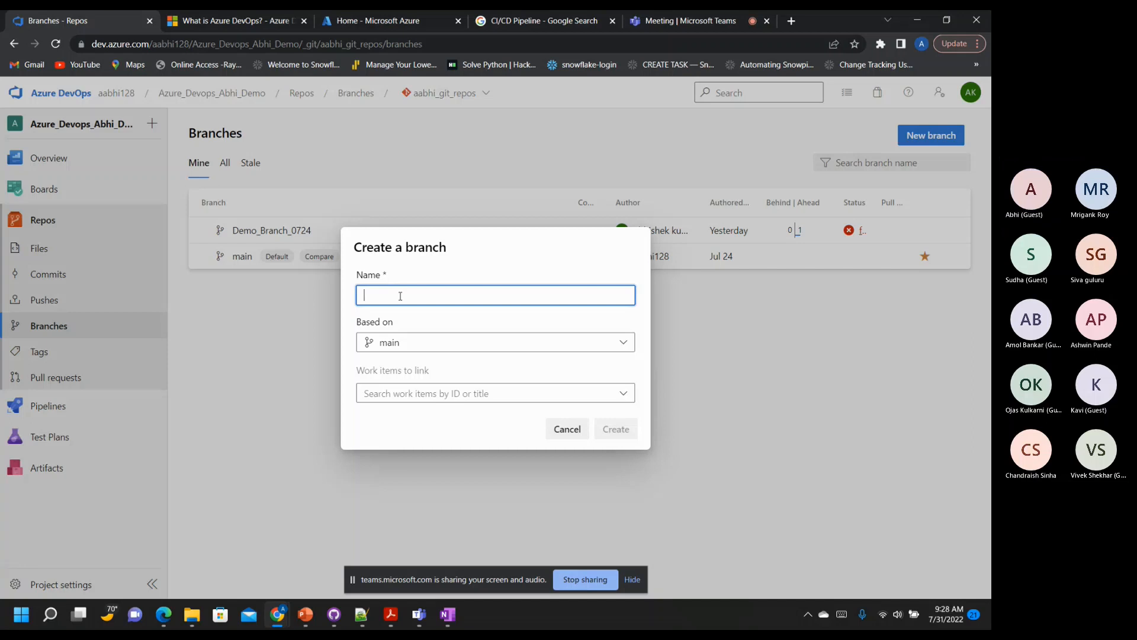
text(Azure)
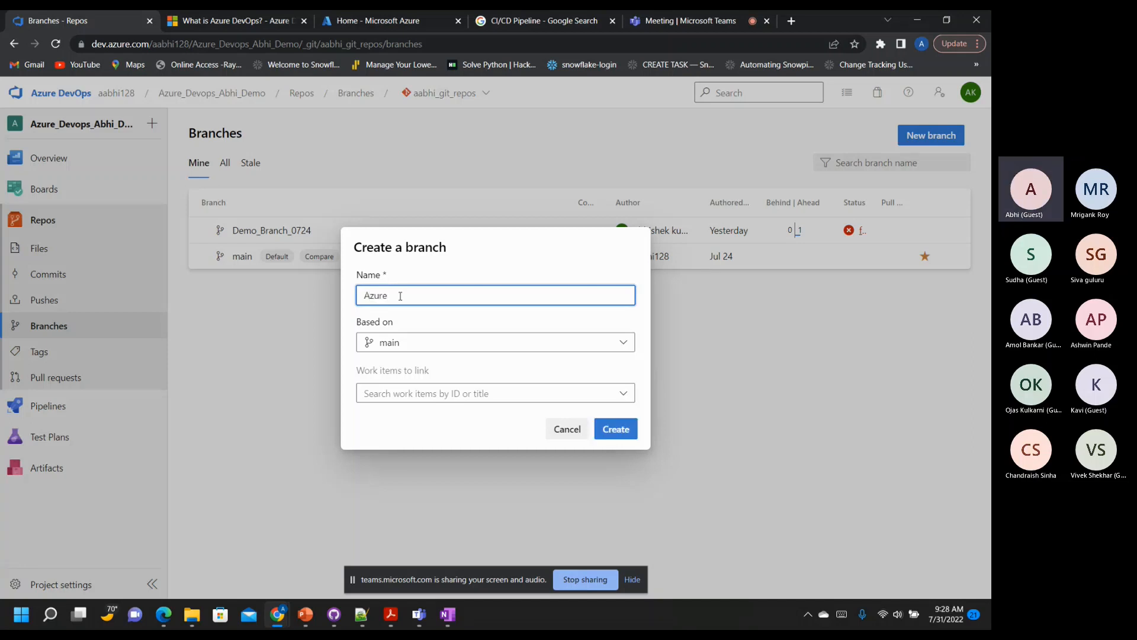
text(_Devops_Part_2_Sprint_2)
click(444, 342)
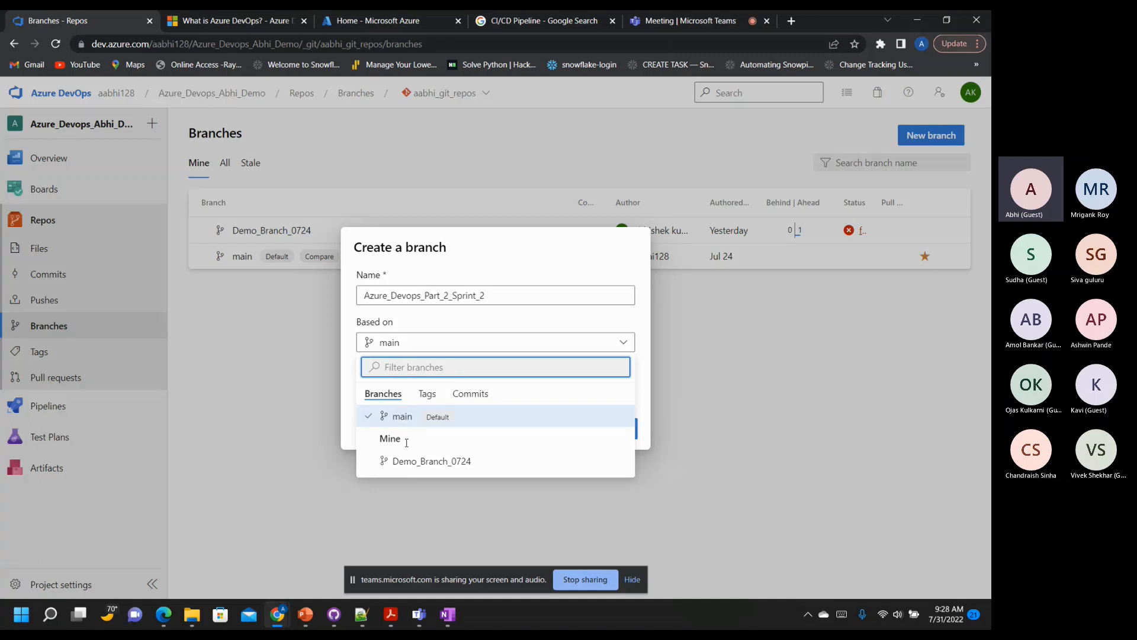
click(393, 417)
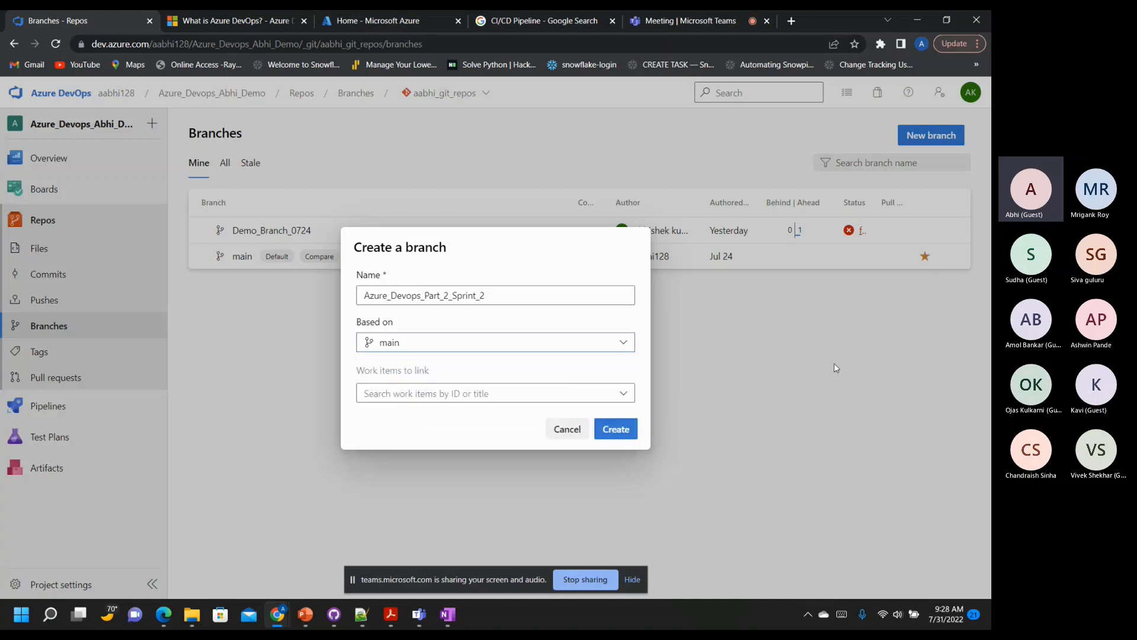
click(582, 394)
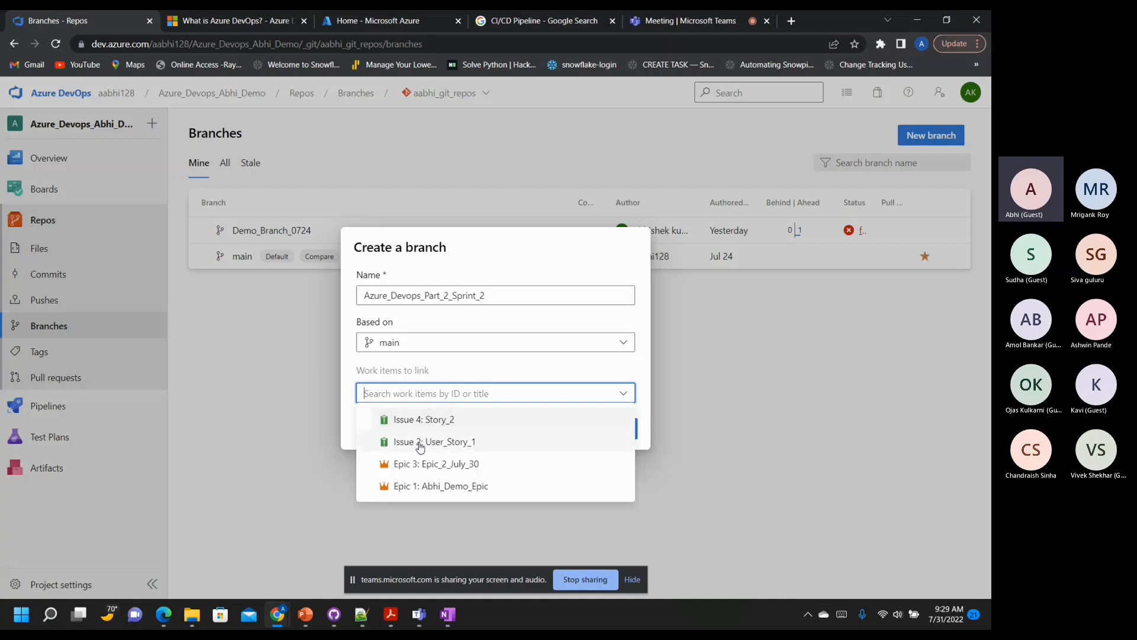
click(649, 393)
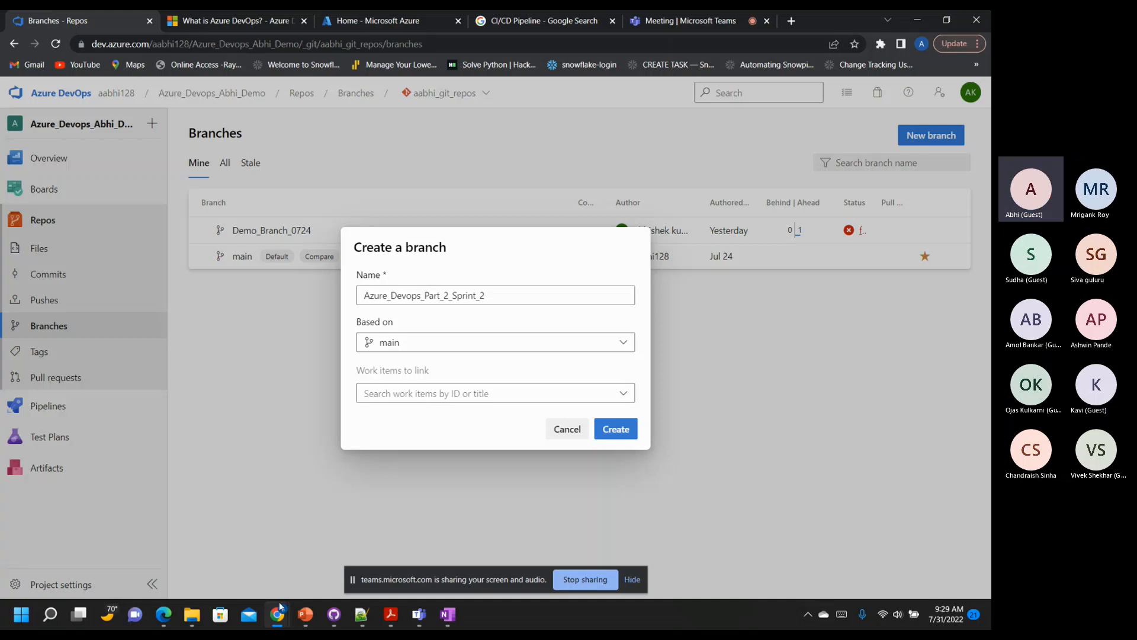
View the Azure DevOps services overview in Edge, return to the branch form in Chrome, and create the branch
mouse_move(167, 614)
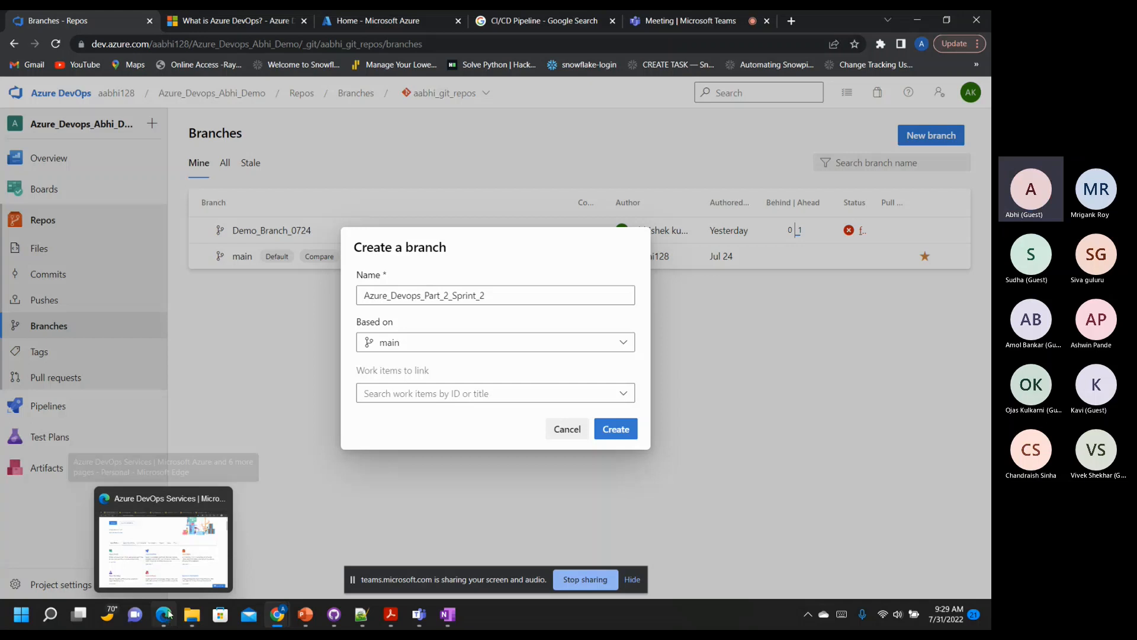
click(167, 614)
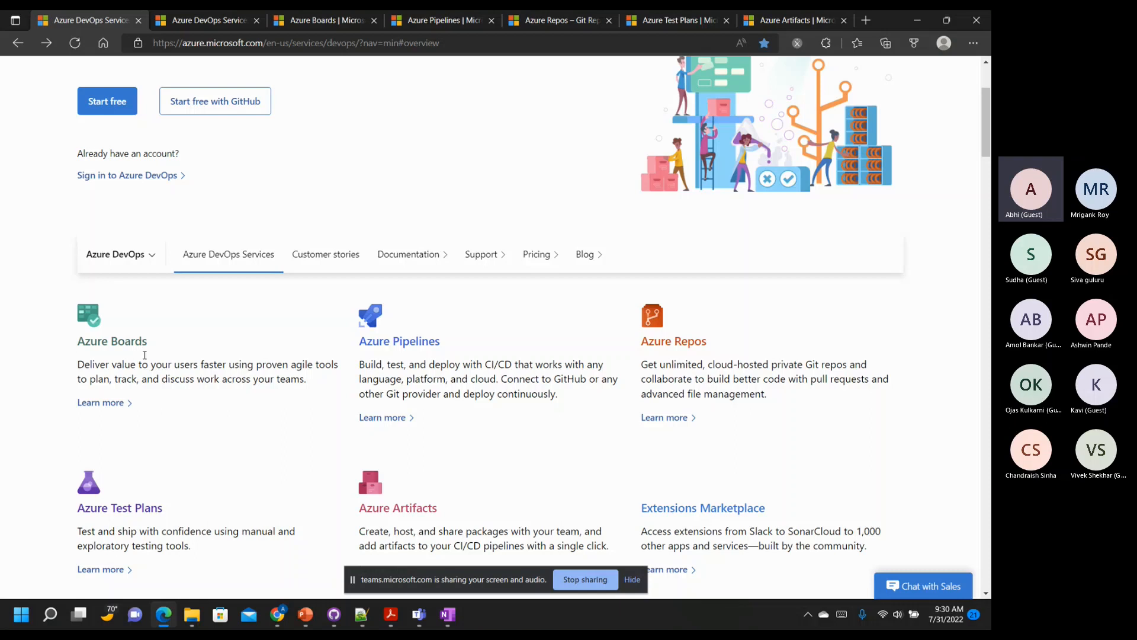
mouse_move(277, 614)
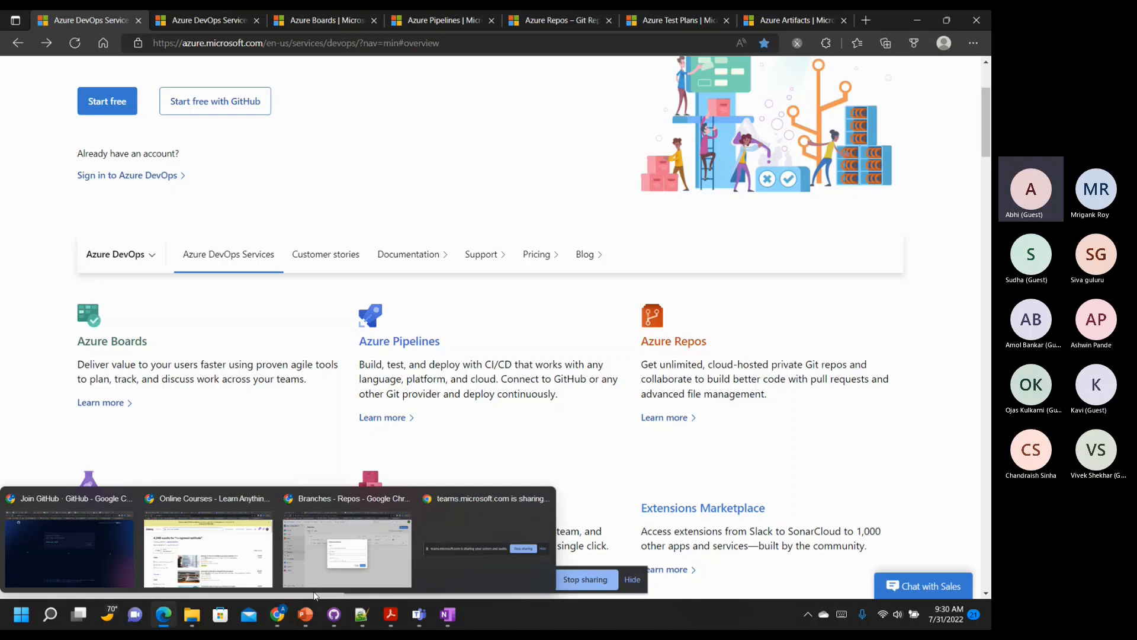
click(335, 568)
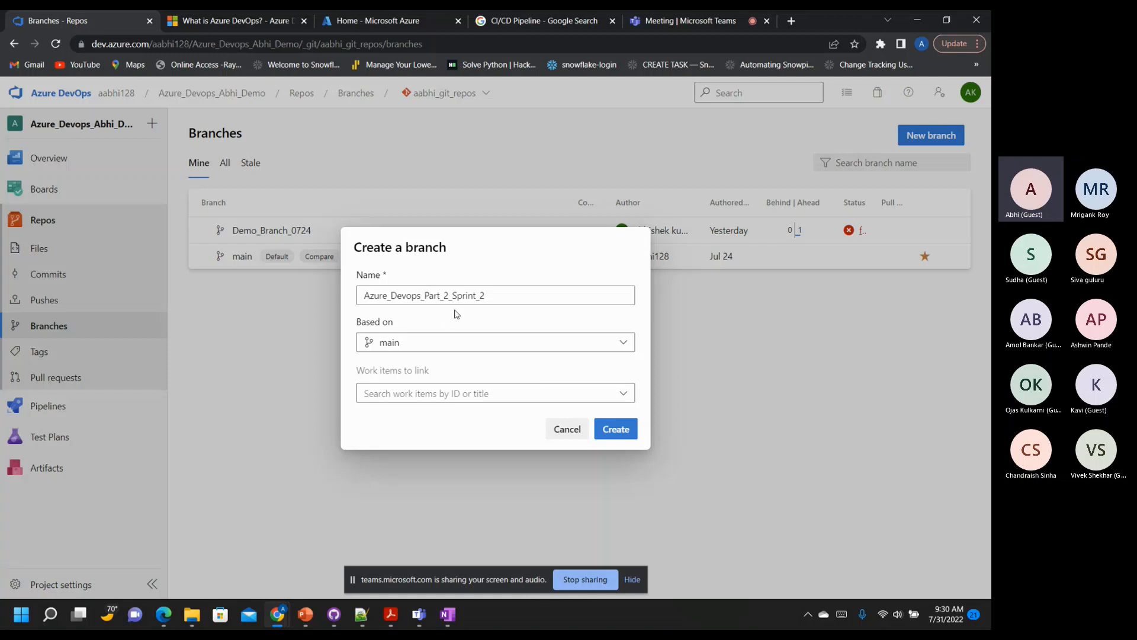
click(616, 428)
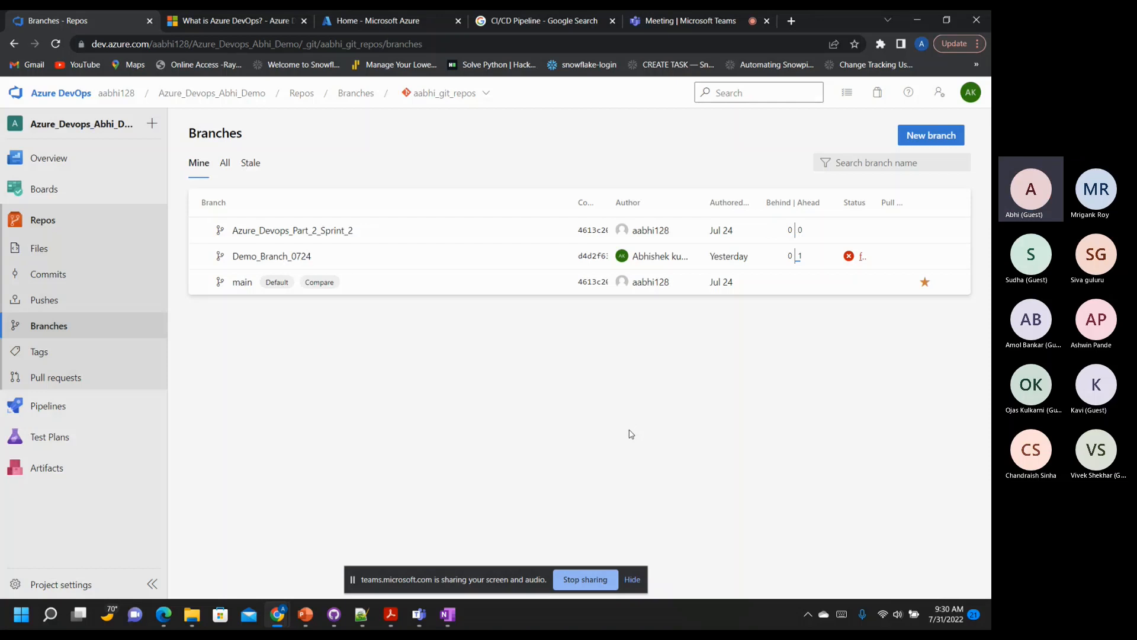
Open Python_Data_Science_Cheat_Sheet.py in the Azure_Devops_Part_2_Sprint_2 branch and examine its code from start to end
click(296, 230)
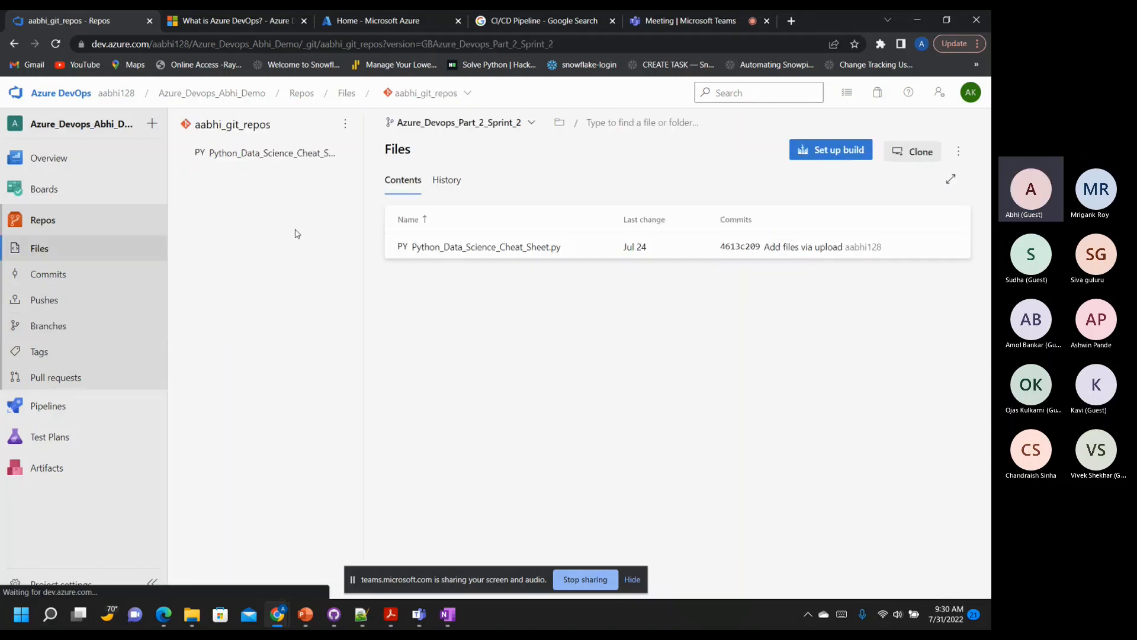
click(484, 247)
scroll(652, 377, down, 17)
scroll(705, 408, down, 20)
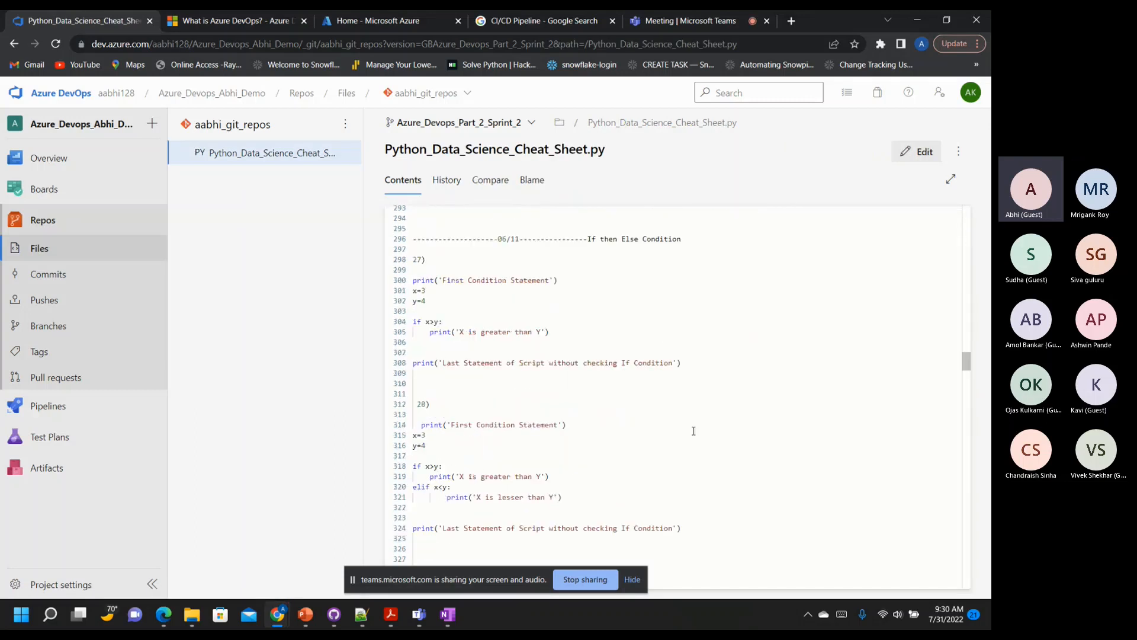
scroll(688, 432, down, 20)
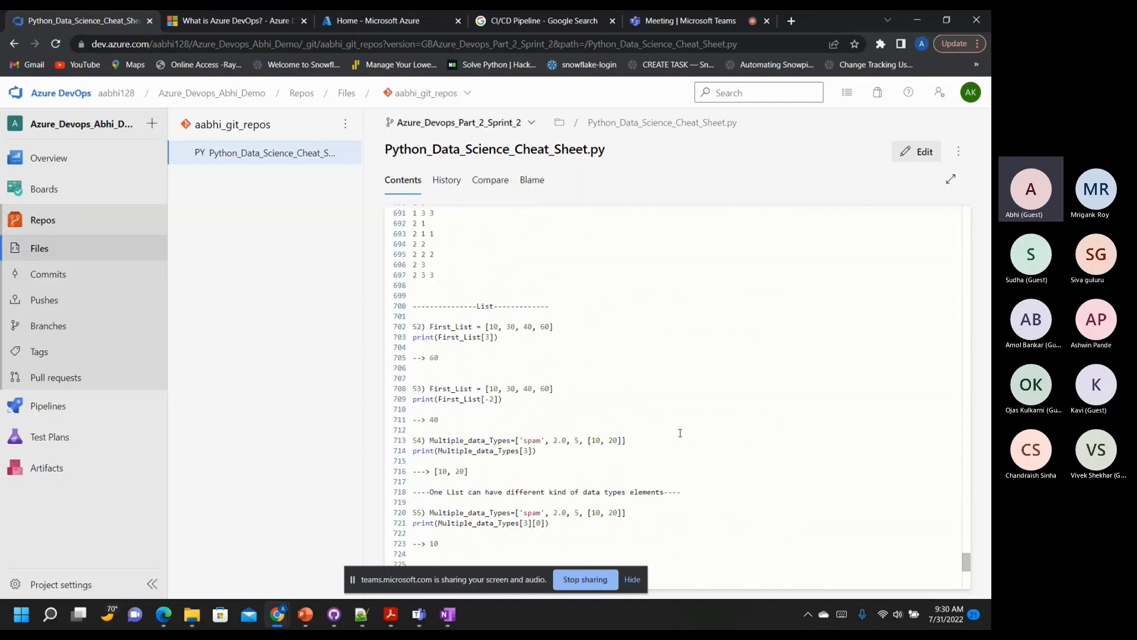
scroll(680, 433, down, 6)
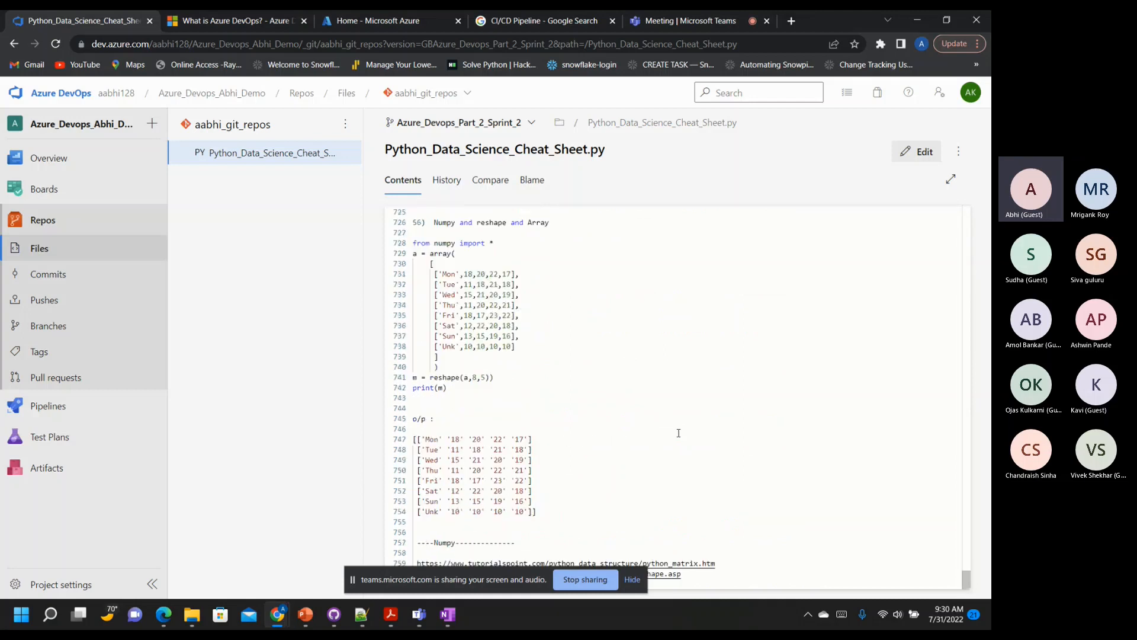
scroll(680, 433, up, 20)
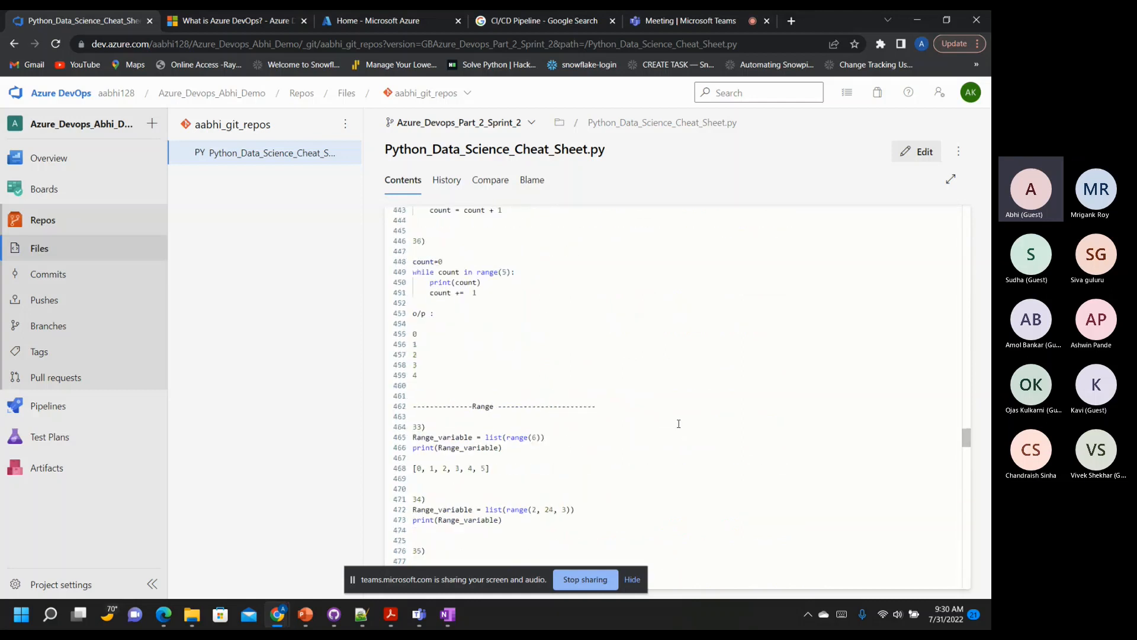
scroll(679, 424, up, 20)
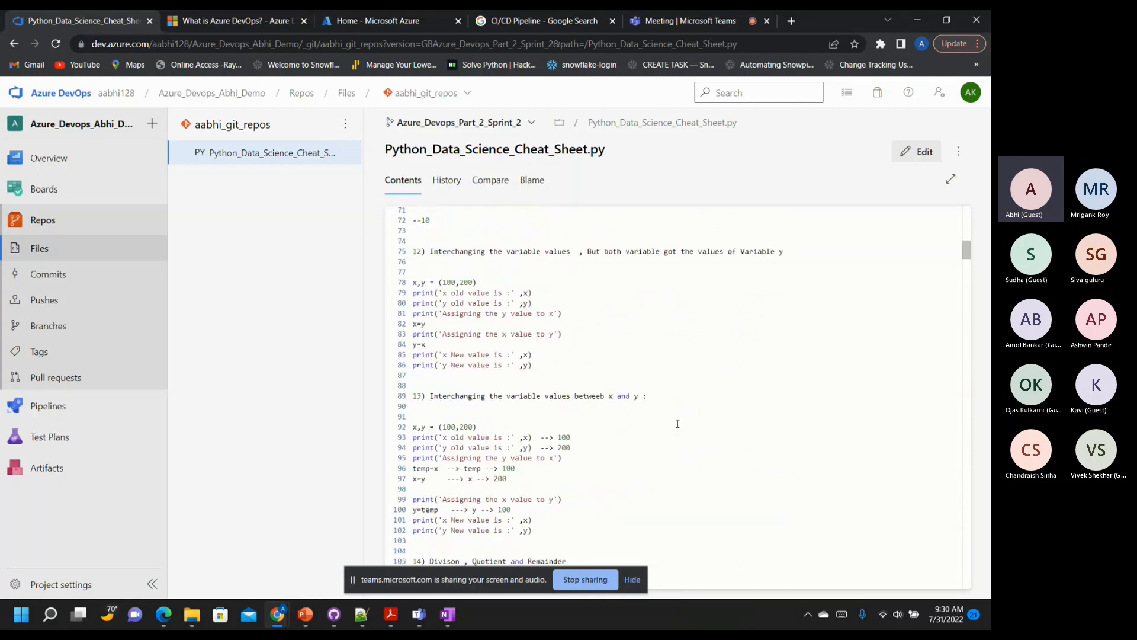
scroll(677, 424, up, 12)
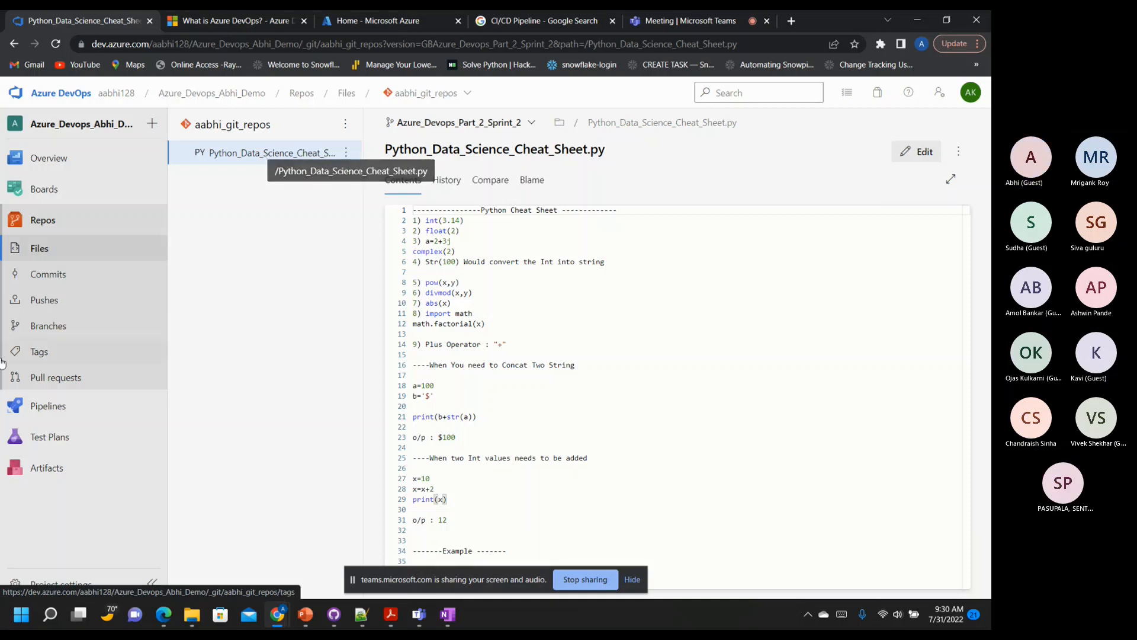
Compare the commit history of the Azure_Devops_Part_2_Sprint_2 branch with that of the main branch
click(50, 327)
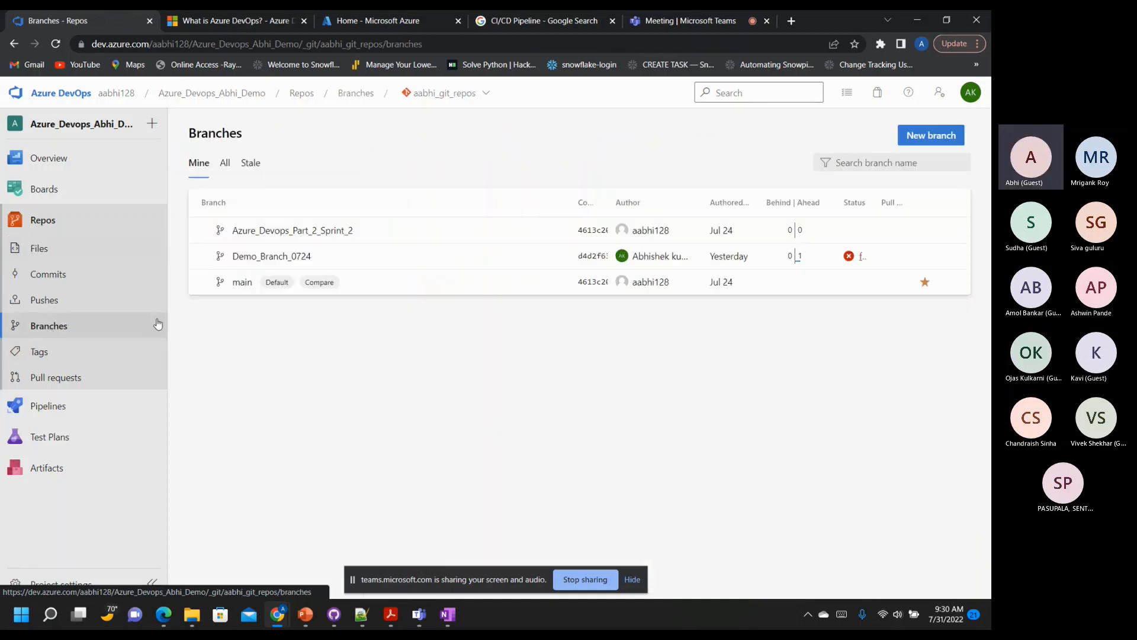
click(306, 231)
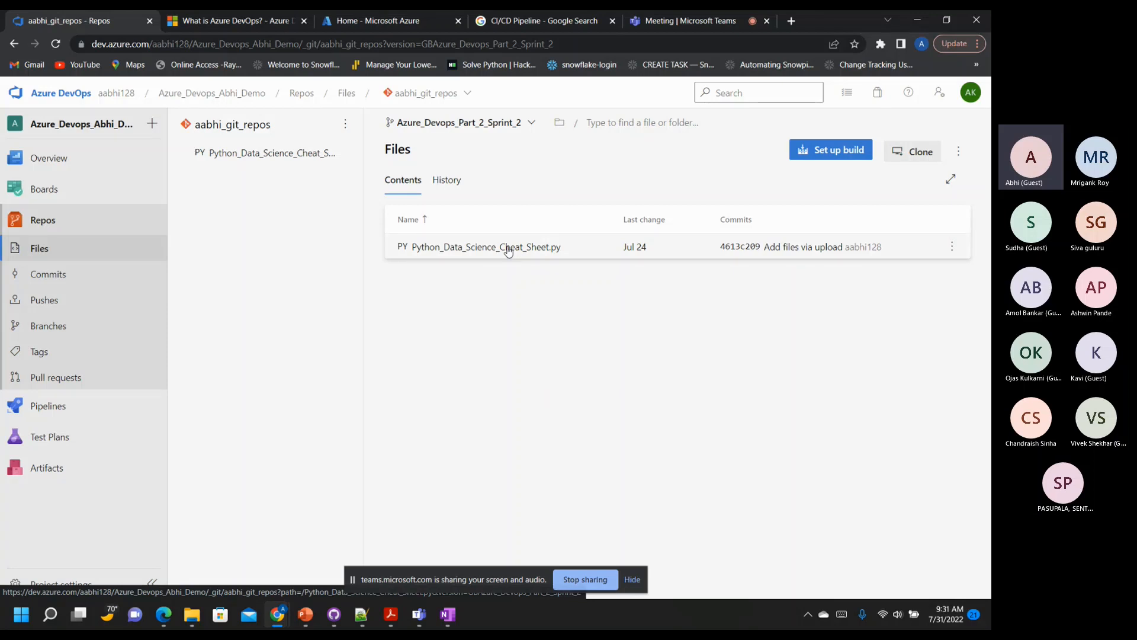
click(440, 182)
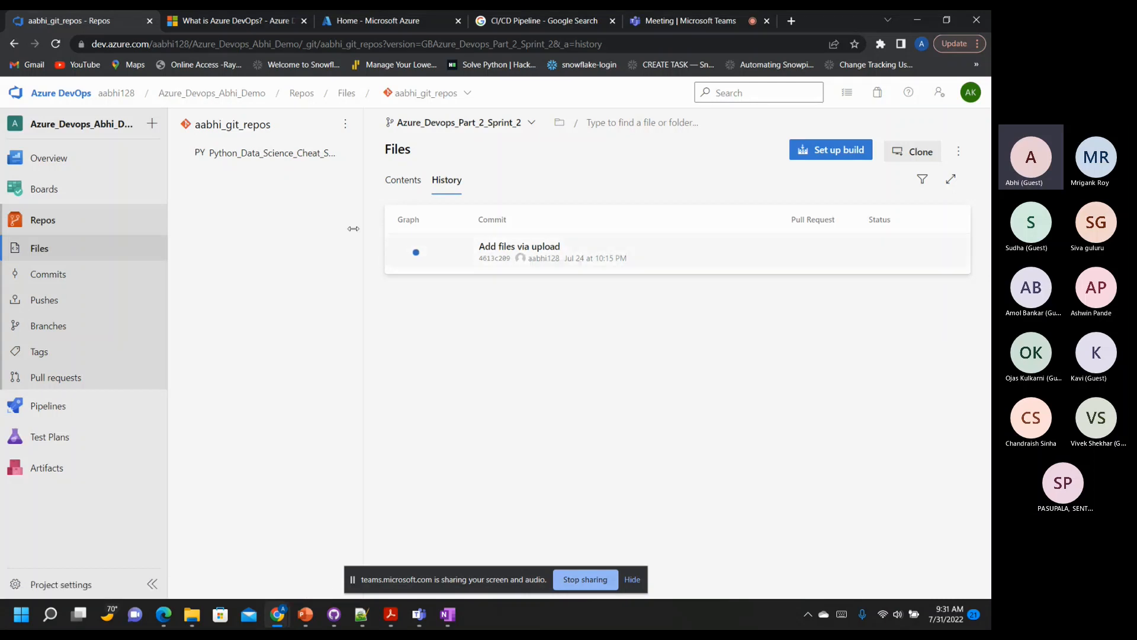
click(49, 325)
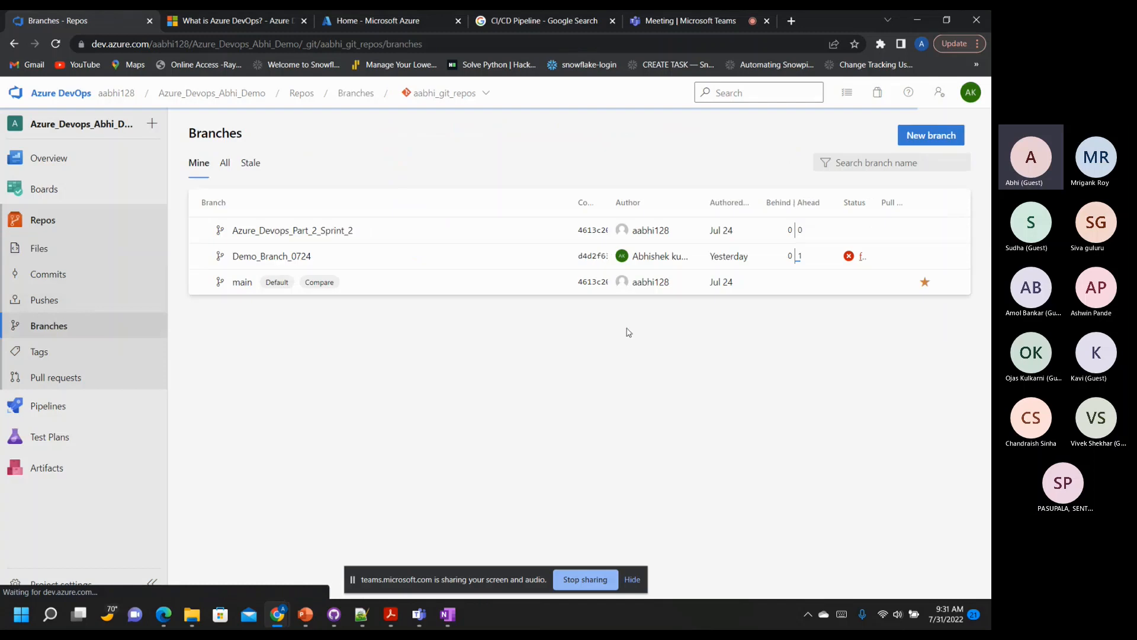
click(243, 283)
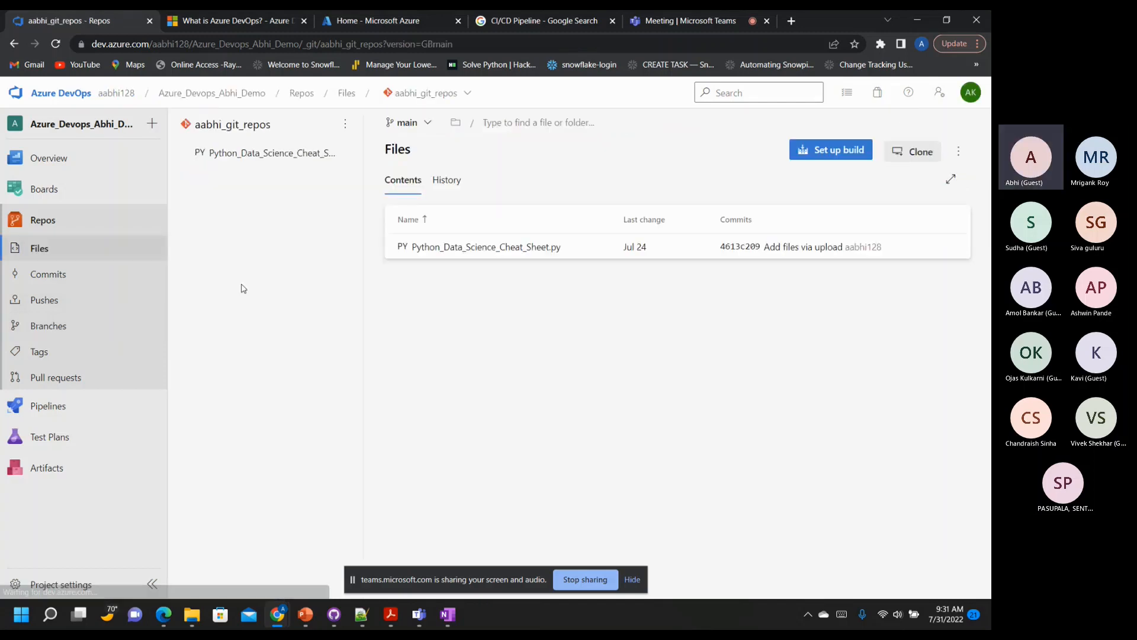
click(451, 187)
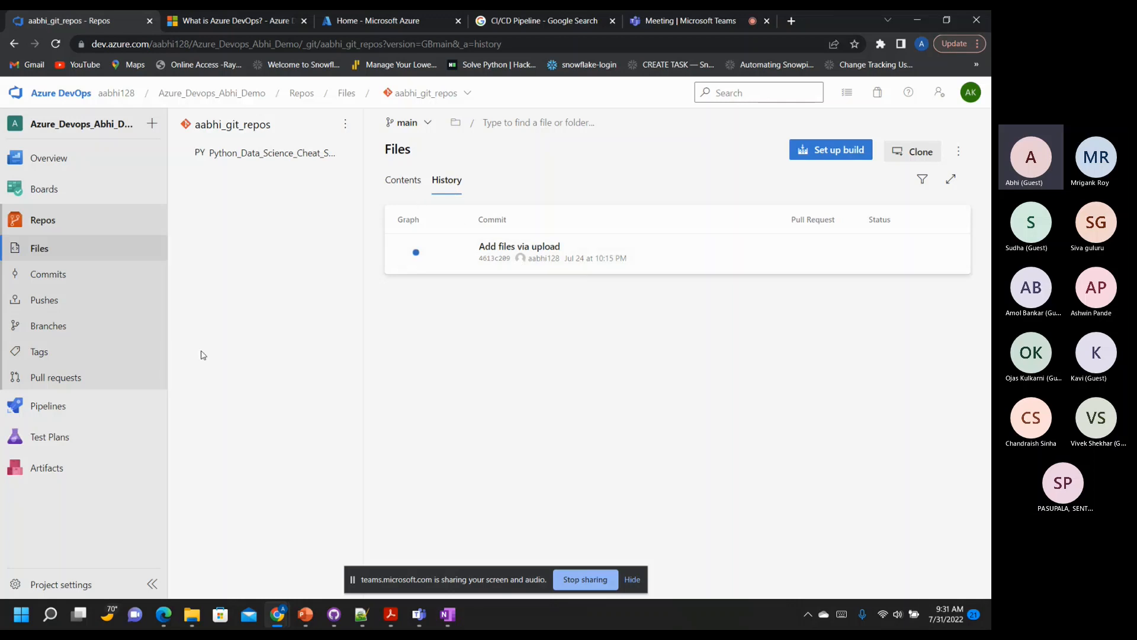
Open Python_Data_Science_Cheat_Sheet.py in the Azure_Devops_Part_2_Sprint_2 branch for editing, go to its end, and hide the screen-sharing notice
click(52, 330)
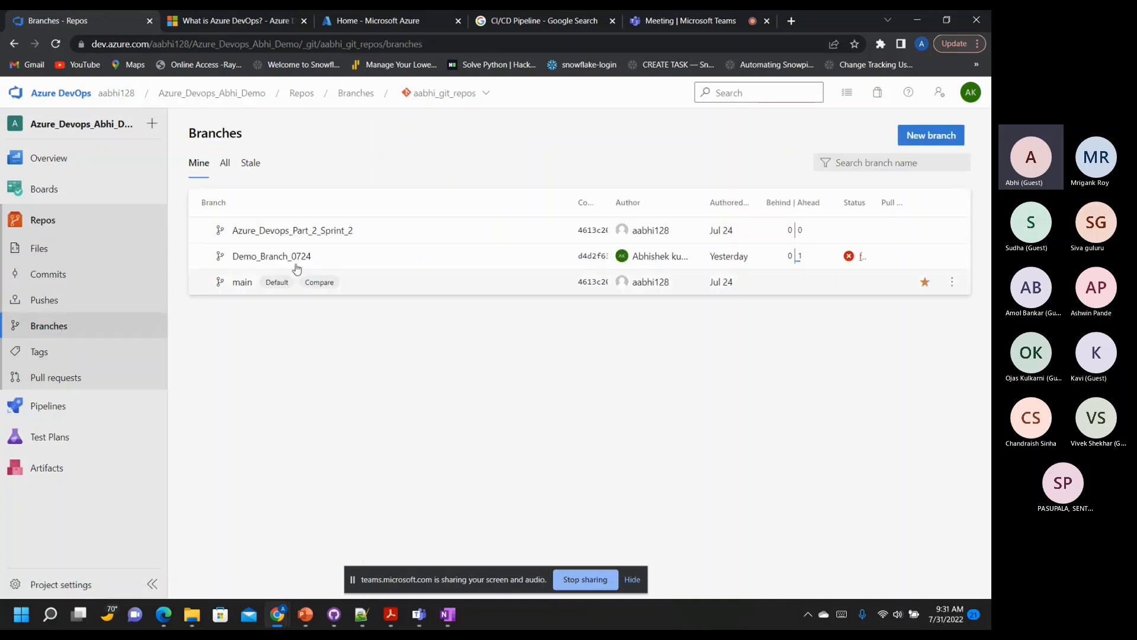
click(281, 231)
click(413, 249)
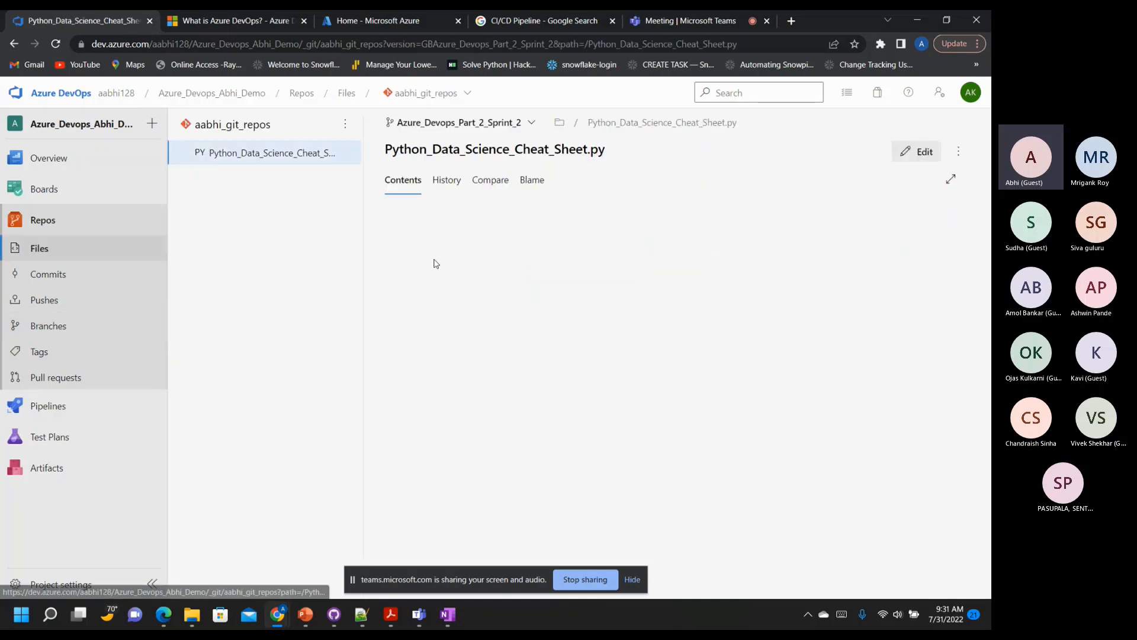
click(918, 152)
drag(968, 220, 955, 595)
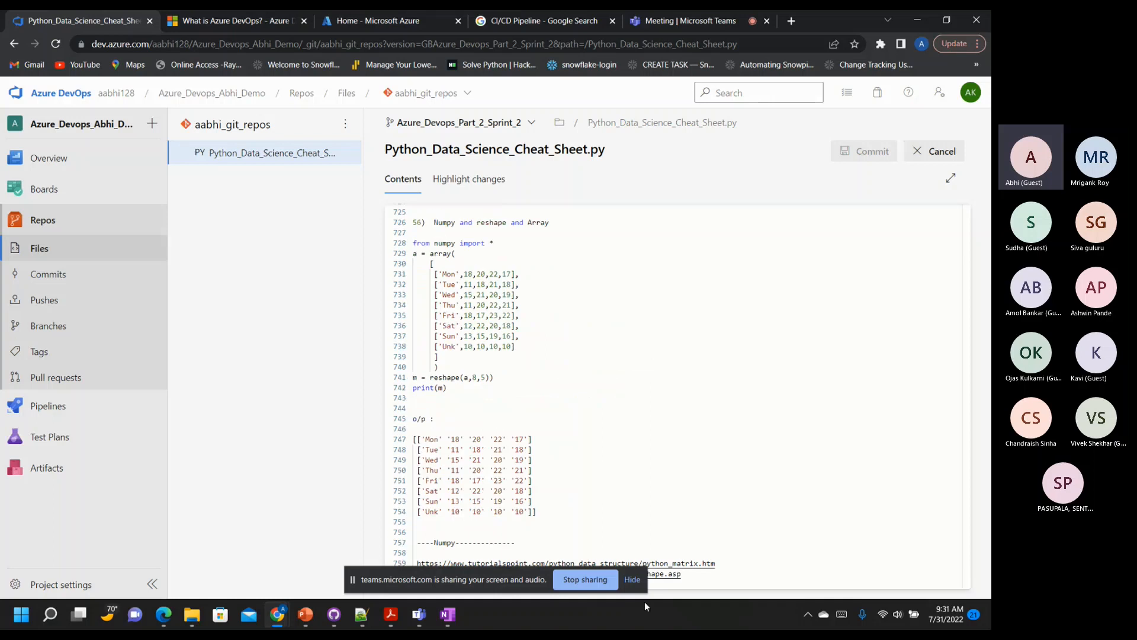
click(636, 584)
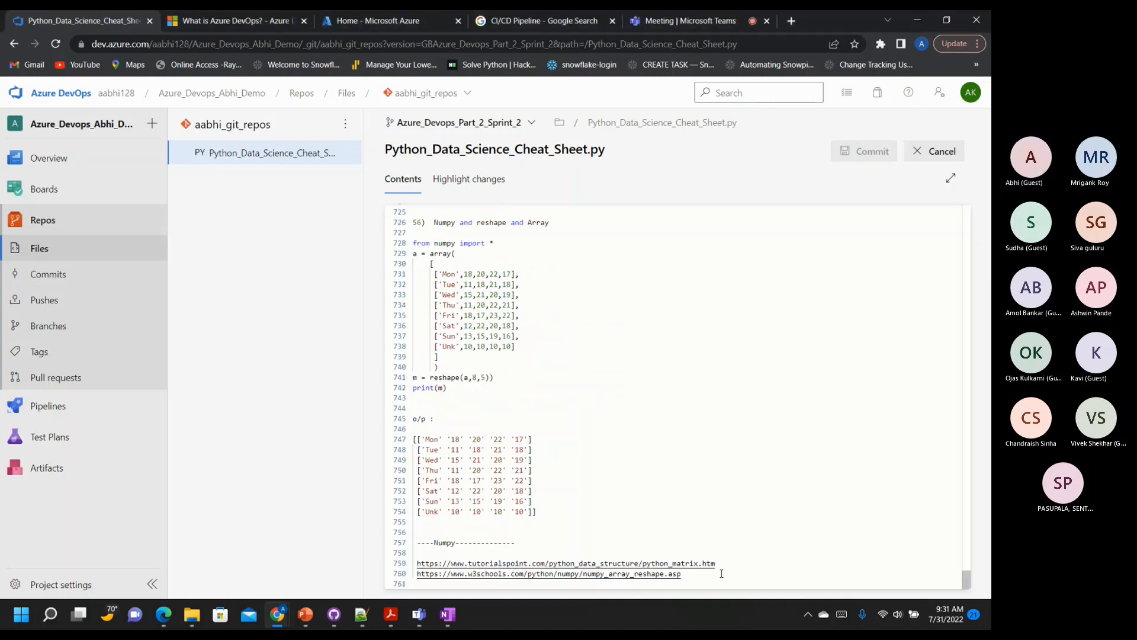
Add blank lines and a separator "-------------------" below the last Numpy link at the end of the script
key(Return)
key(Return)
key(Return)
key(Return)
text(-------------------)
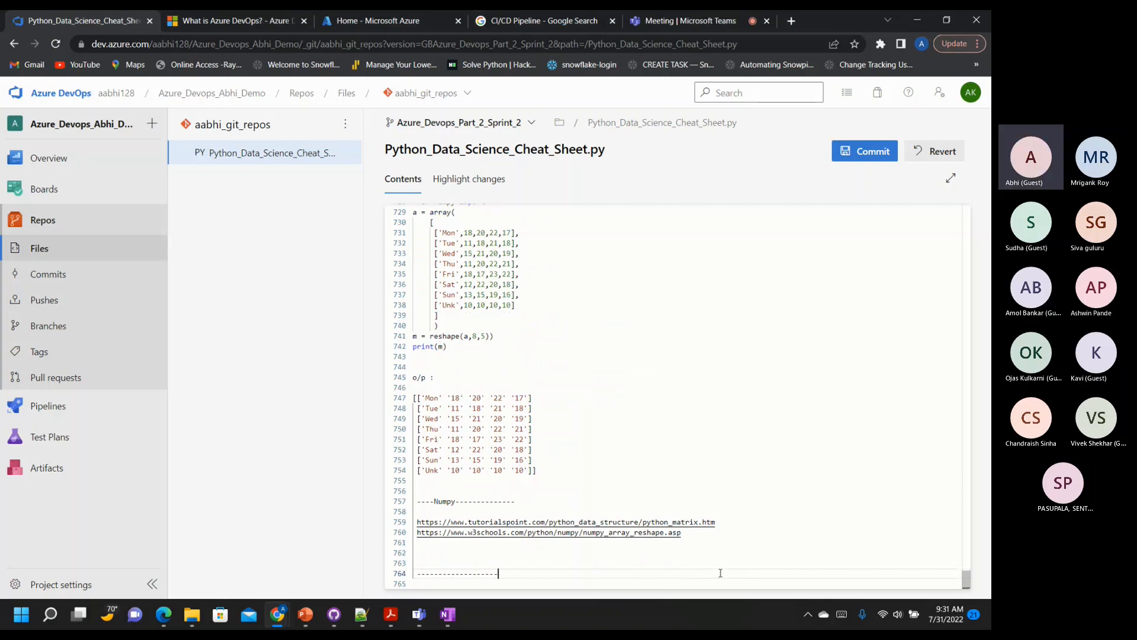
Complete the separator at the end of the script with "July-31st-----------" and leave a blank line below it
text(July-31)
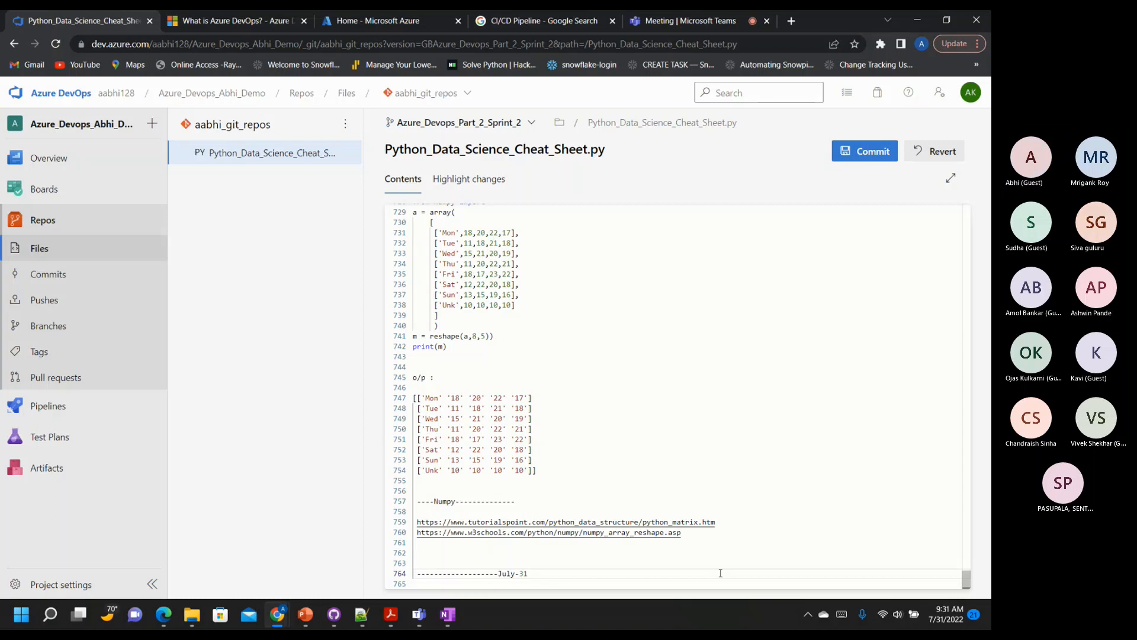
text(st-)
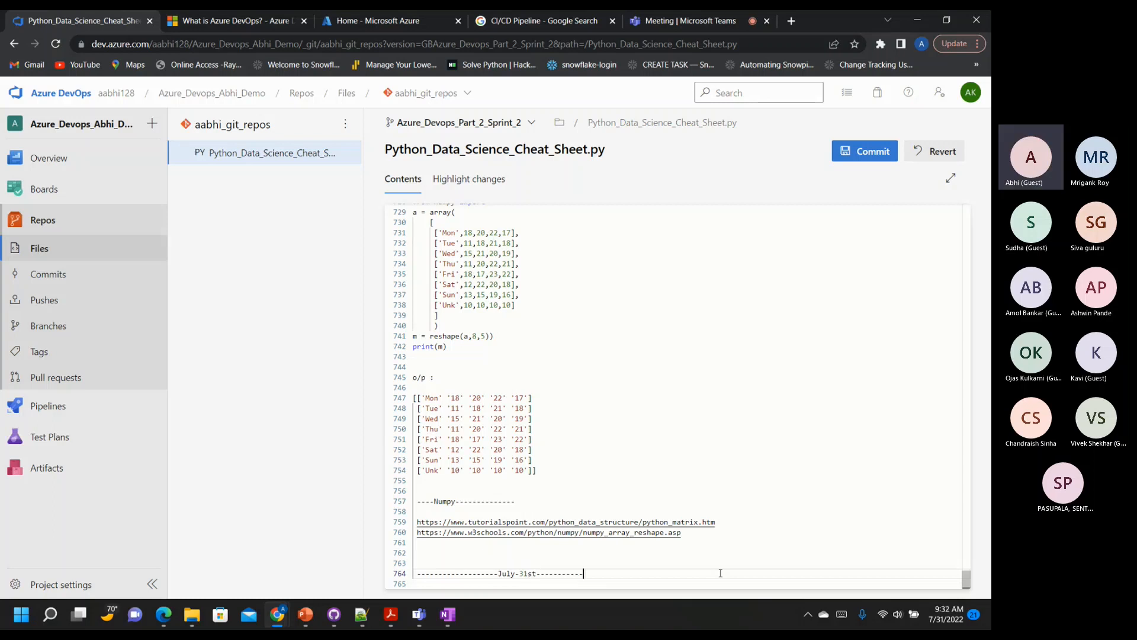
text(----------)
key(Return)
key(Return)
Add the line print("Hello : Welcome to Azure Devops Session -2") below the July-31st separator
text(Print)
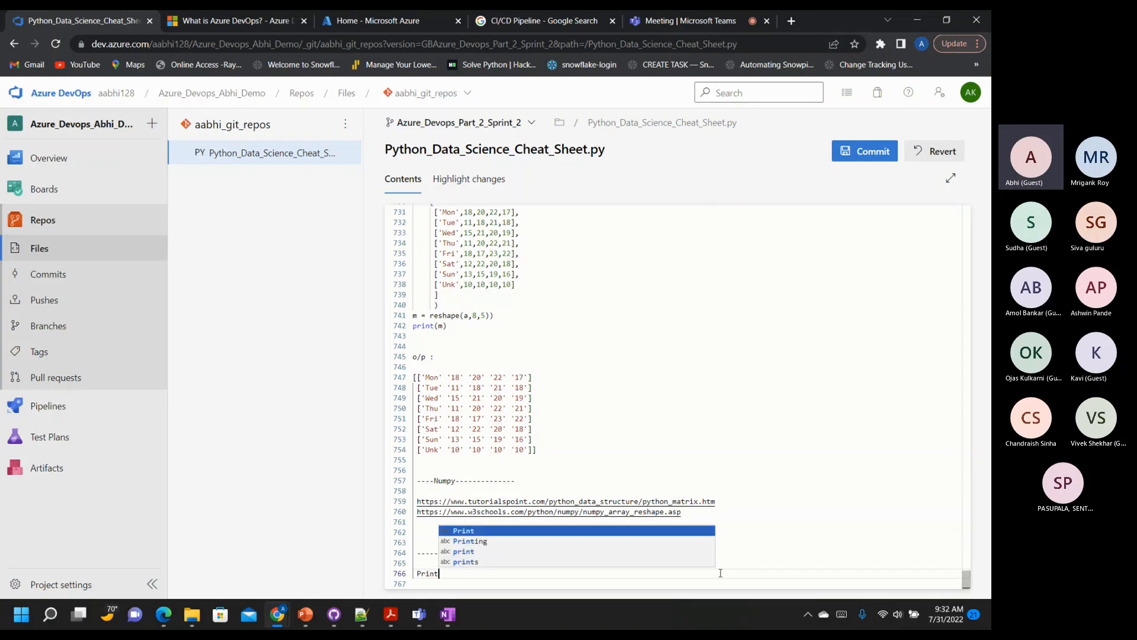
key(BackSpace)
key(BackSpace)
key(BackSpace)
key(BackSpace)
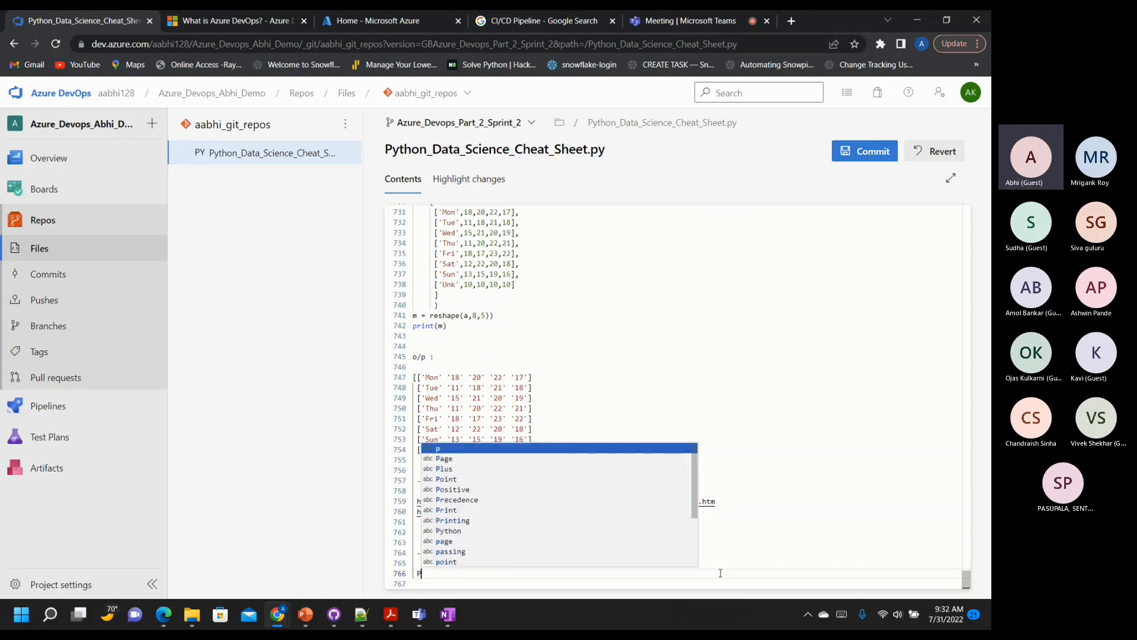
text(print)
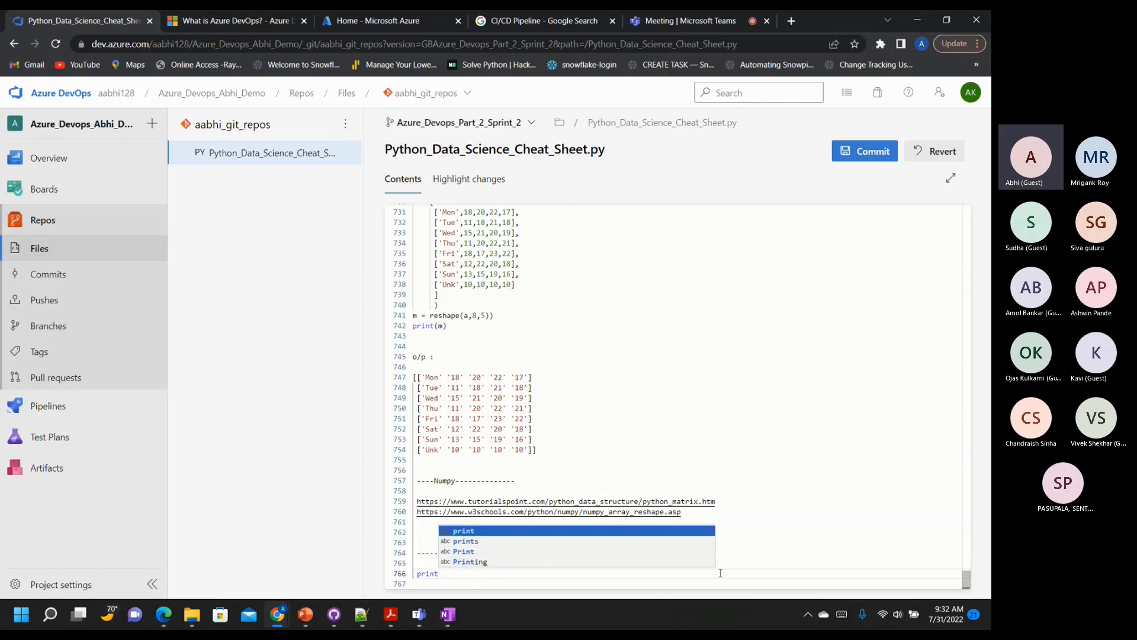
text((")
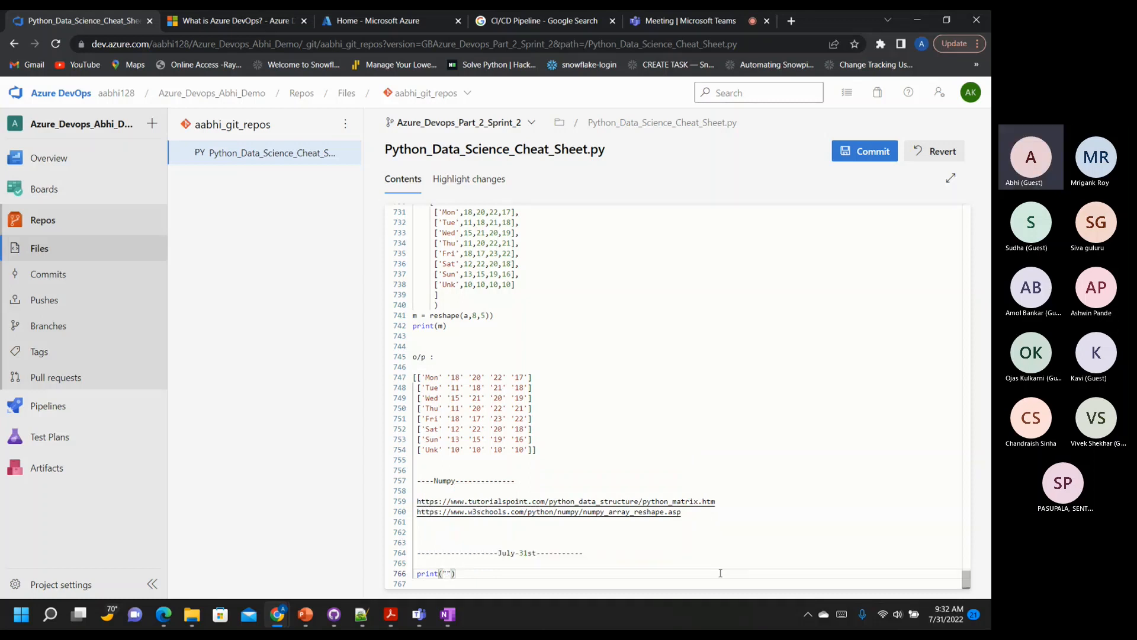
text(Hello )
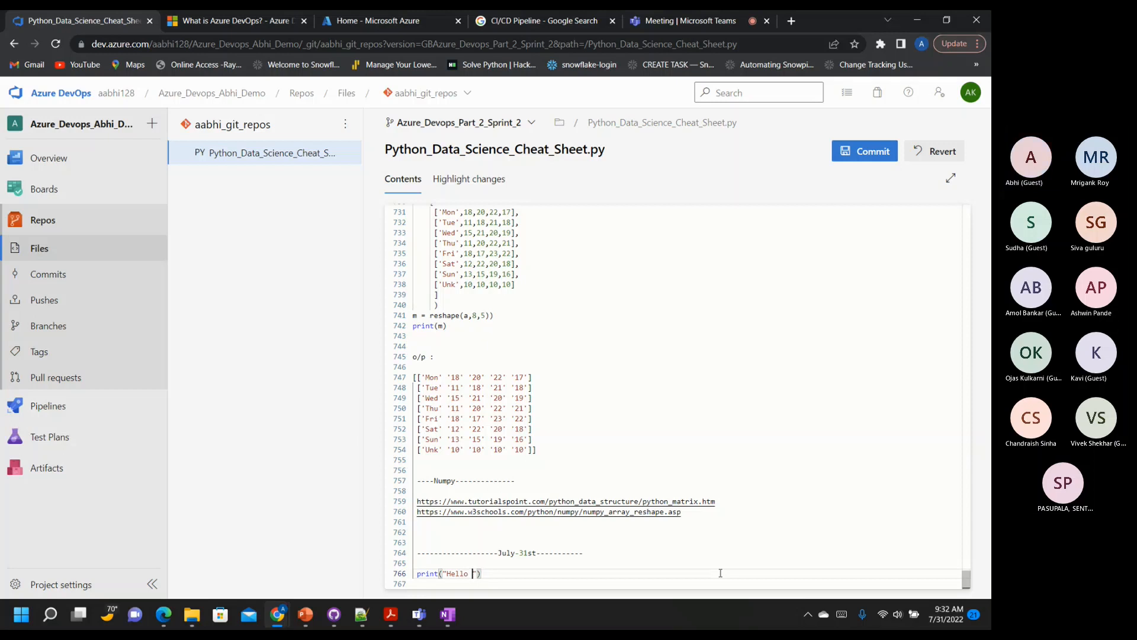
text(: Welcome to Azure Dev)
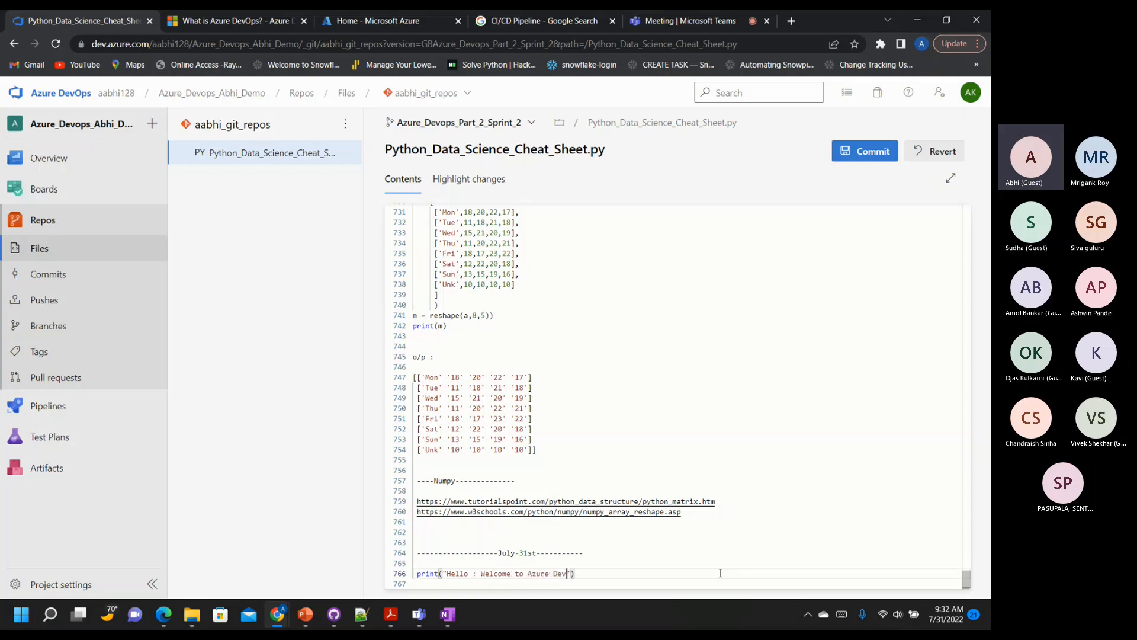
text(ops Session -2)
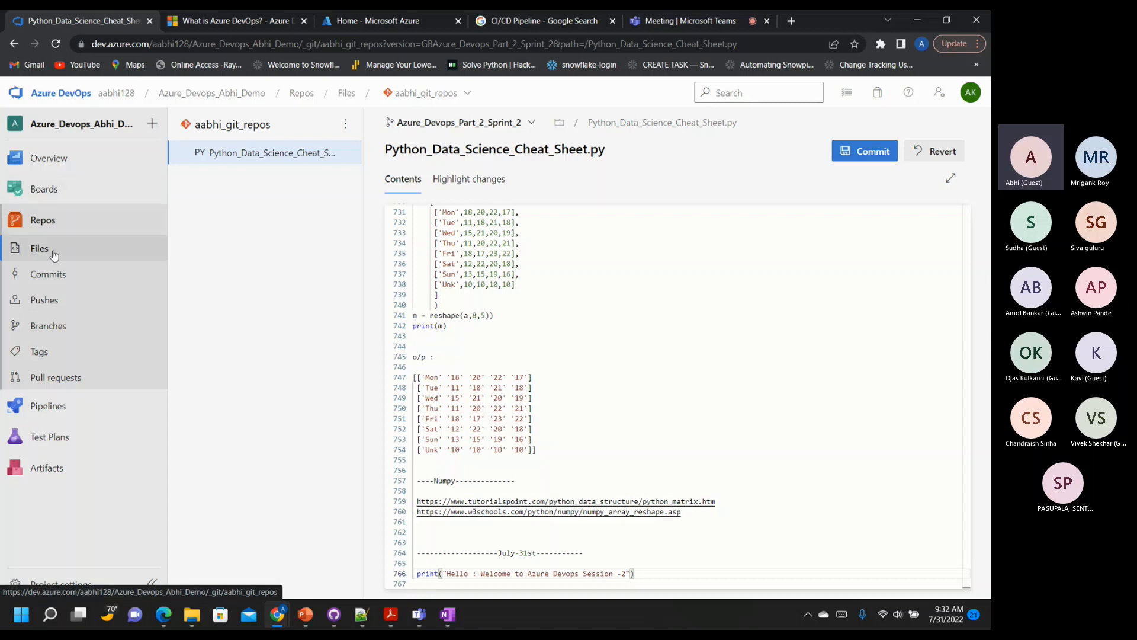
Mark the Azure_Devops_Part_2_Sprint_2 branch as a favorite and check the repository's tags
click(531, 124)
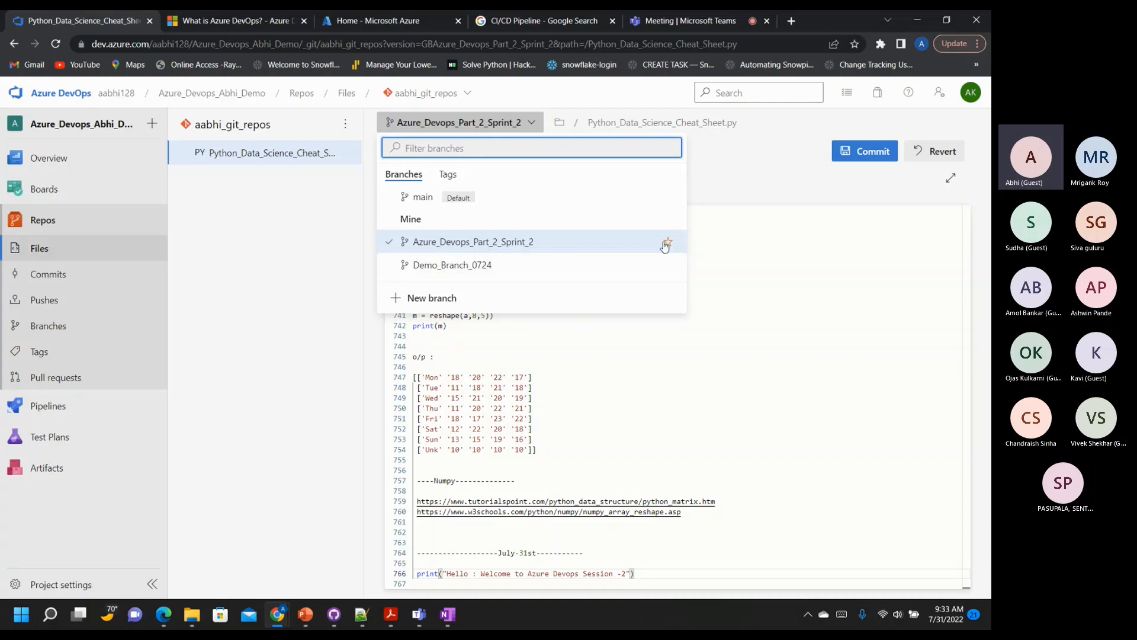
click(666, 244)
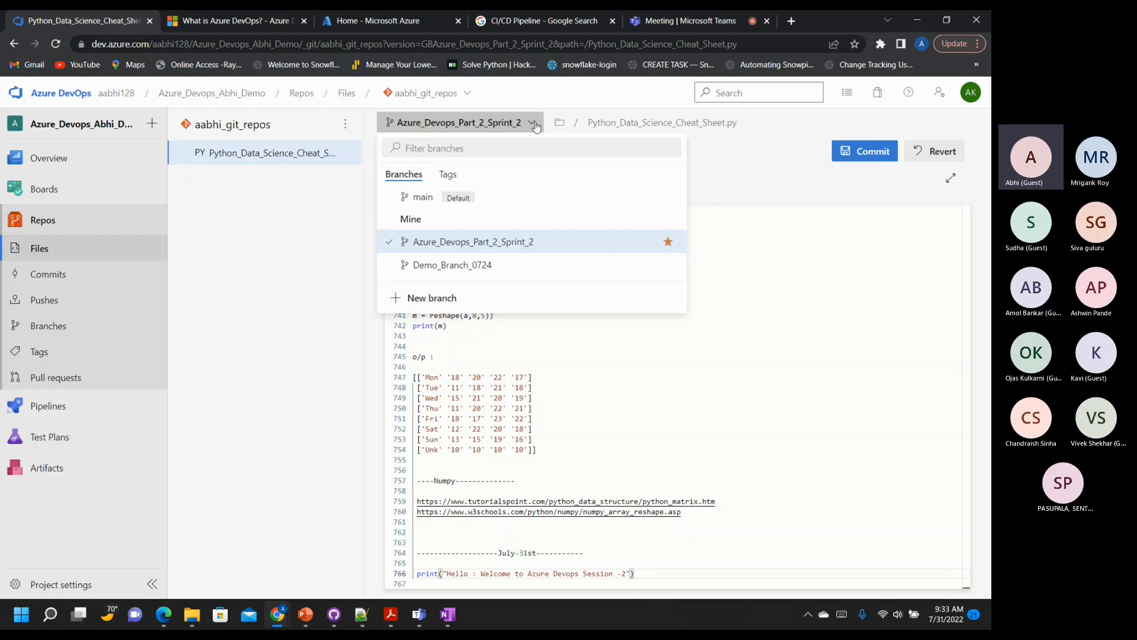
click(447, 175)
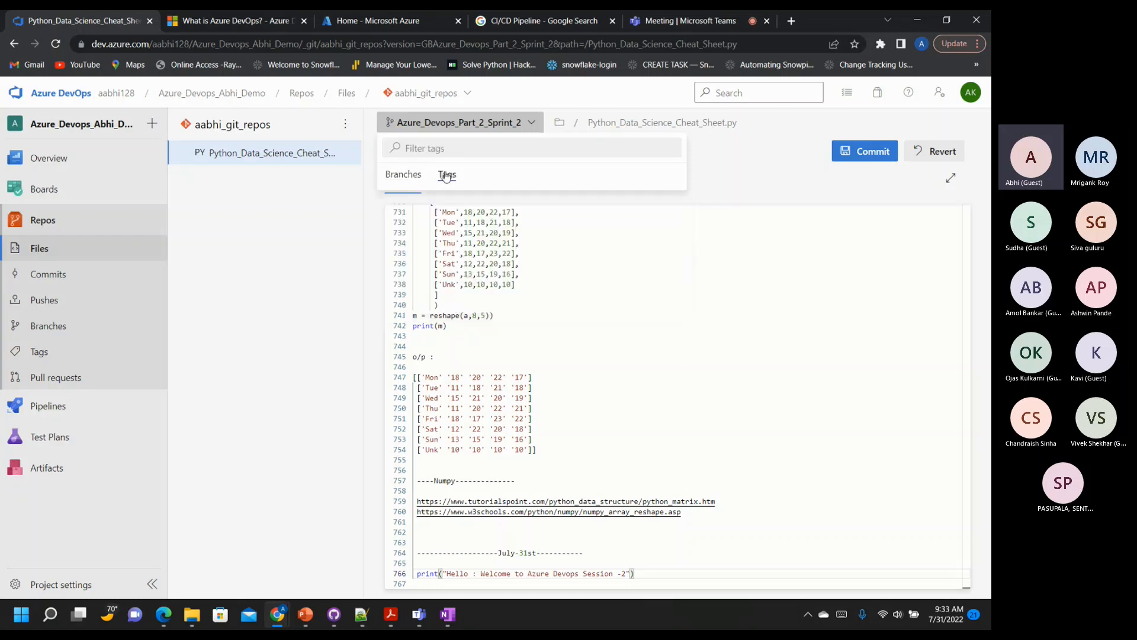
click(405, 179)
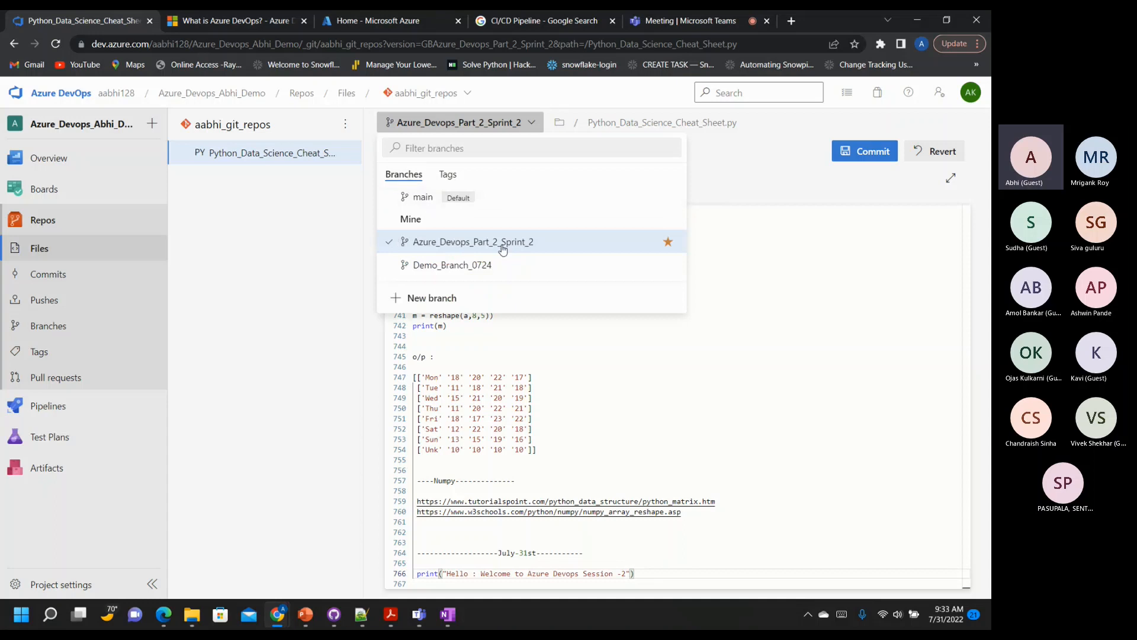
click(825, 287)
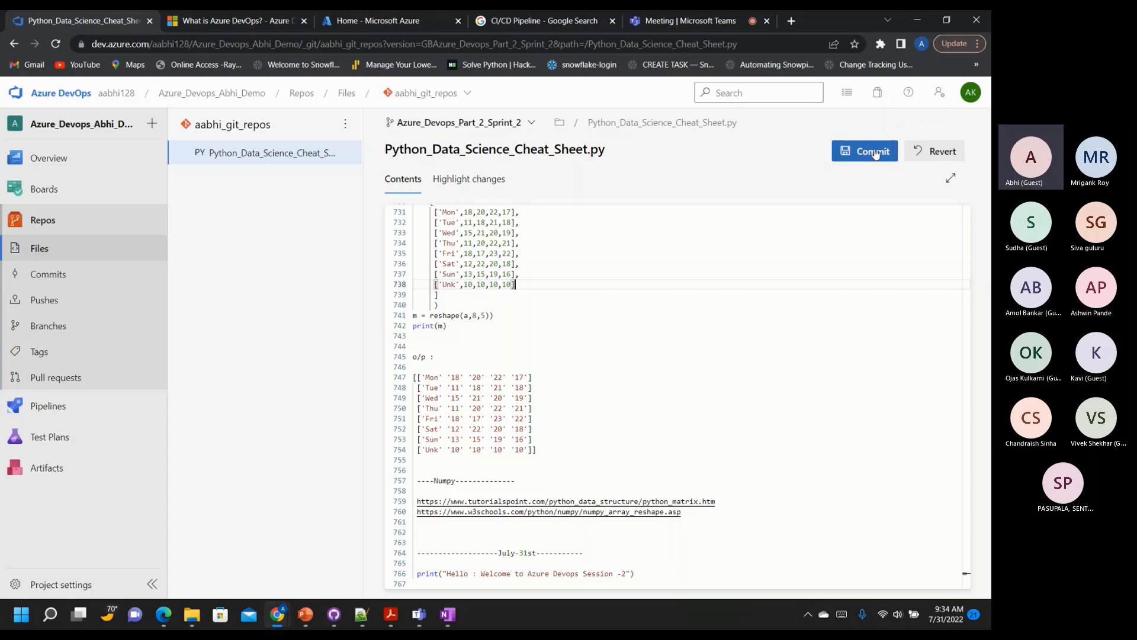
View the branch notes in Notepad++ and check the selected branch in the Azure DevOps branch list
click(361, 614)
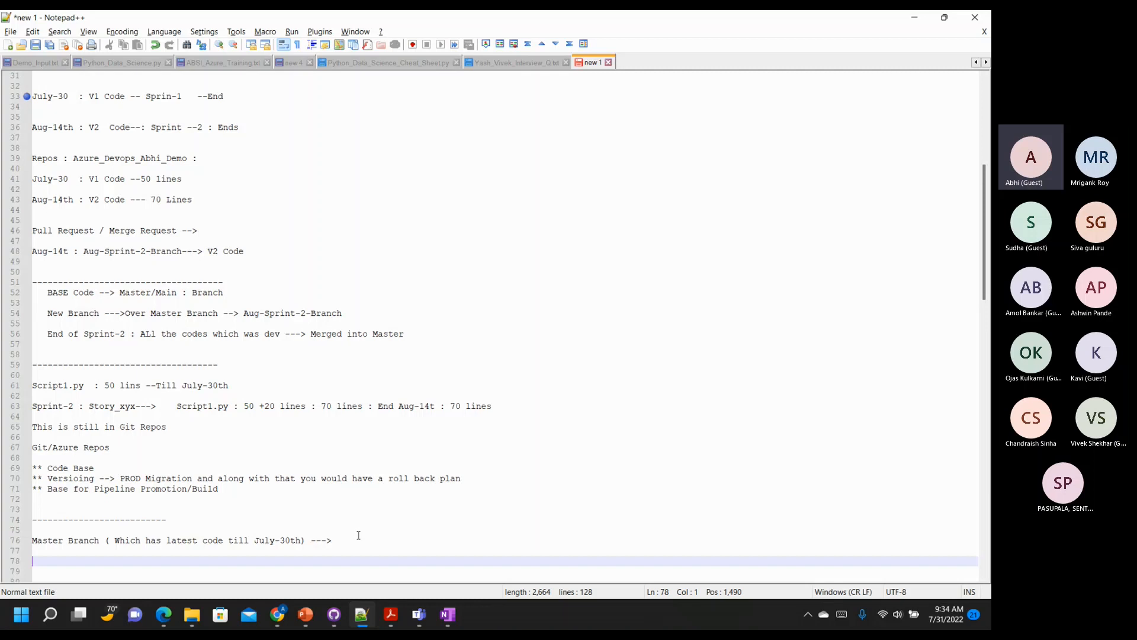
key(alt+Tab)
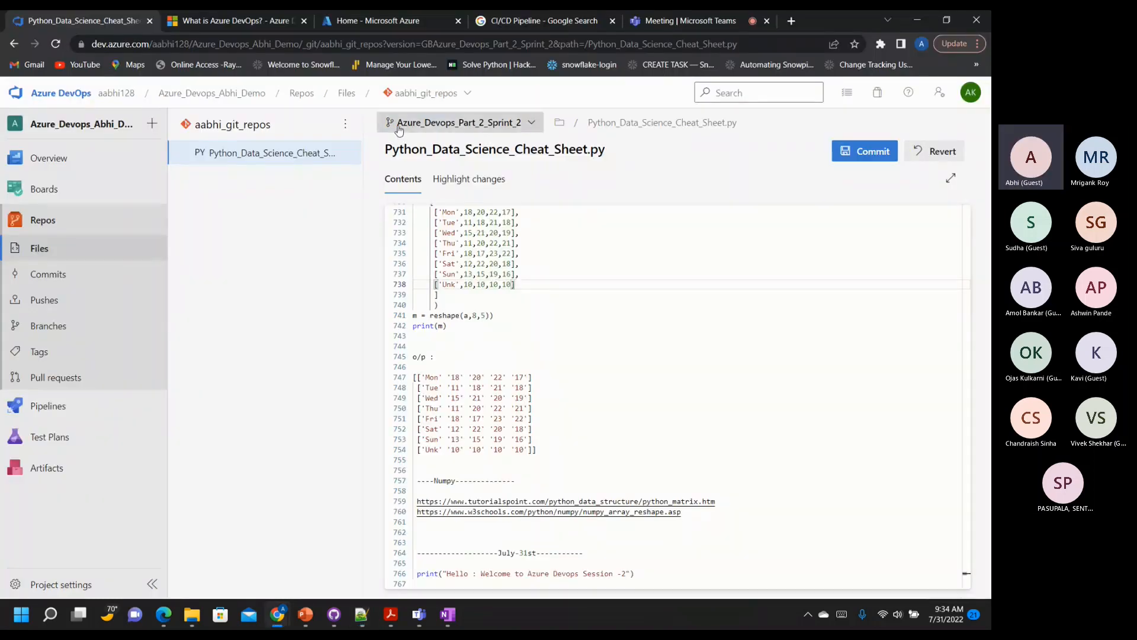
click(423, 128)
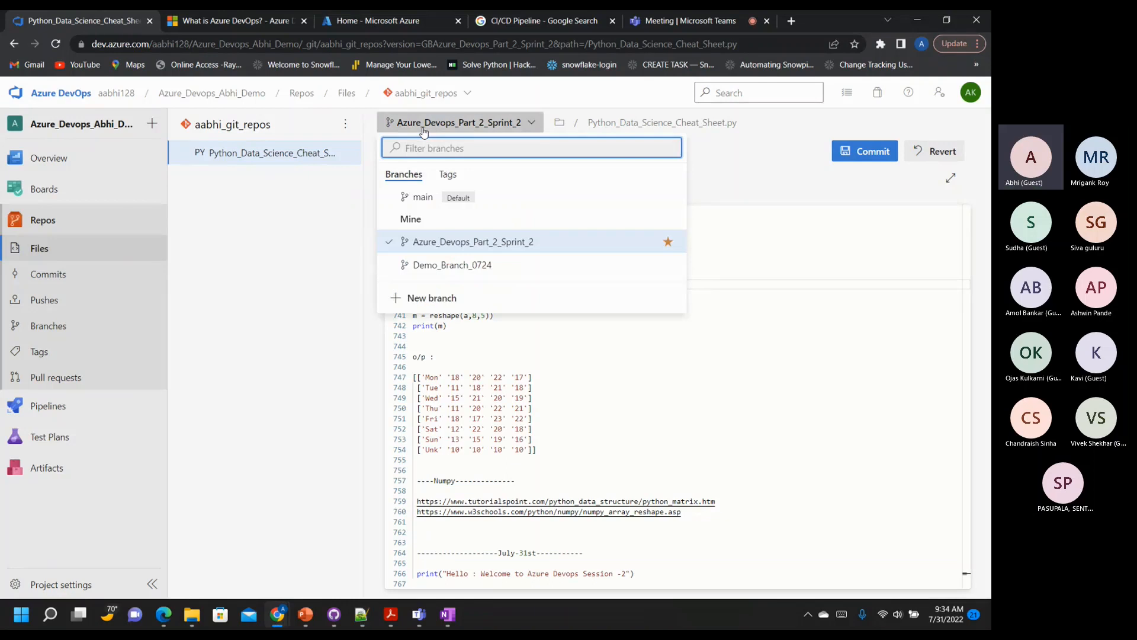
click(513, 241)
In Notepad++, add the note "New Branch ---> Azure_Devops***-Sprint-2" below the Master Branch line
key(alt+Tab)
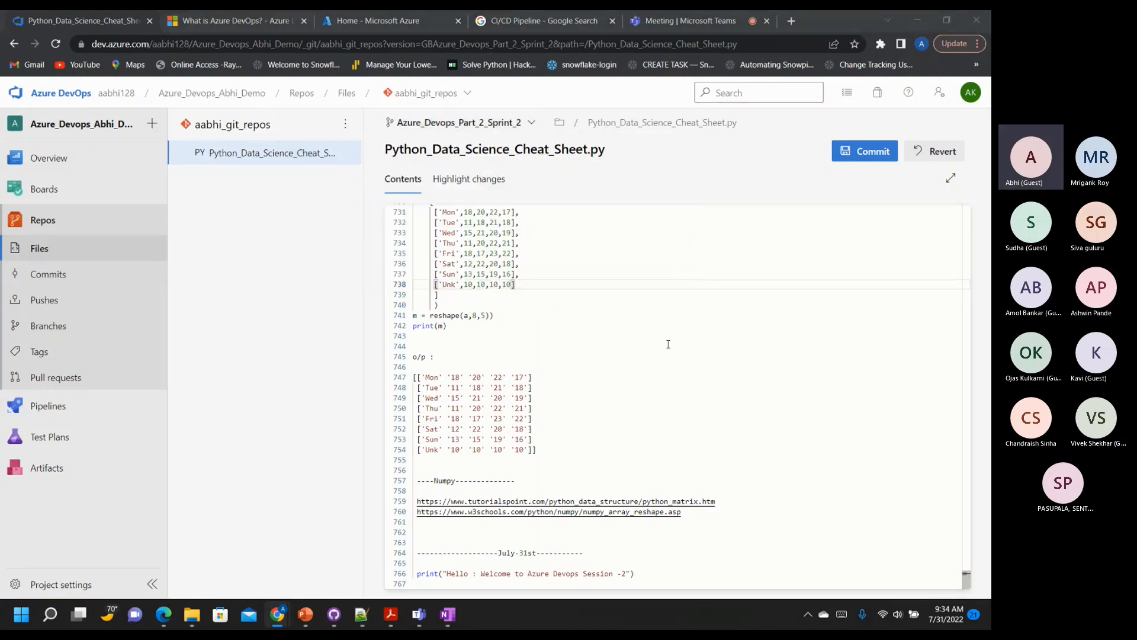
text(New)
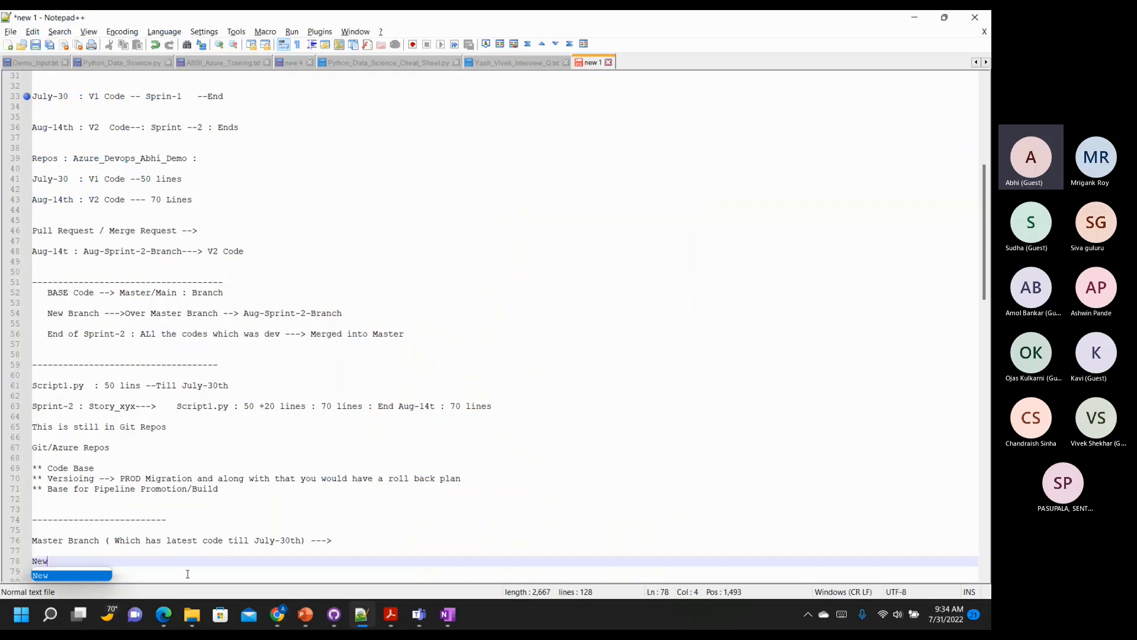
text( Bra)
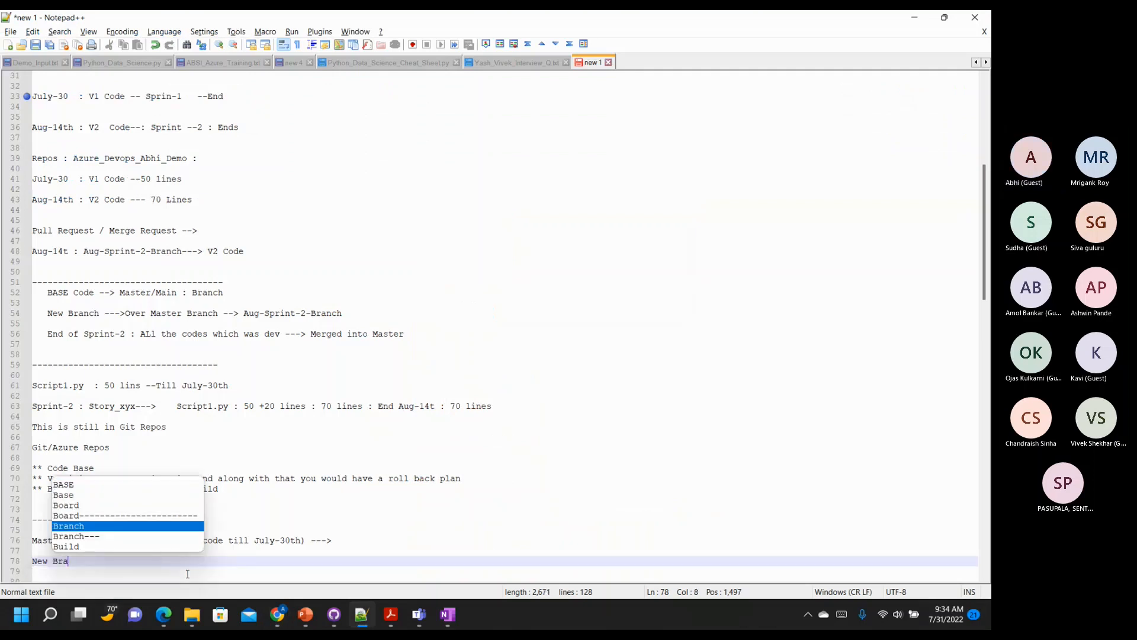
text(nch --->)
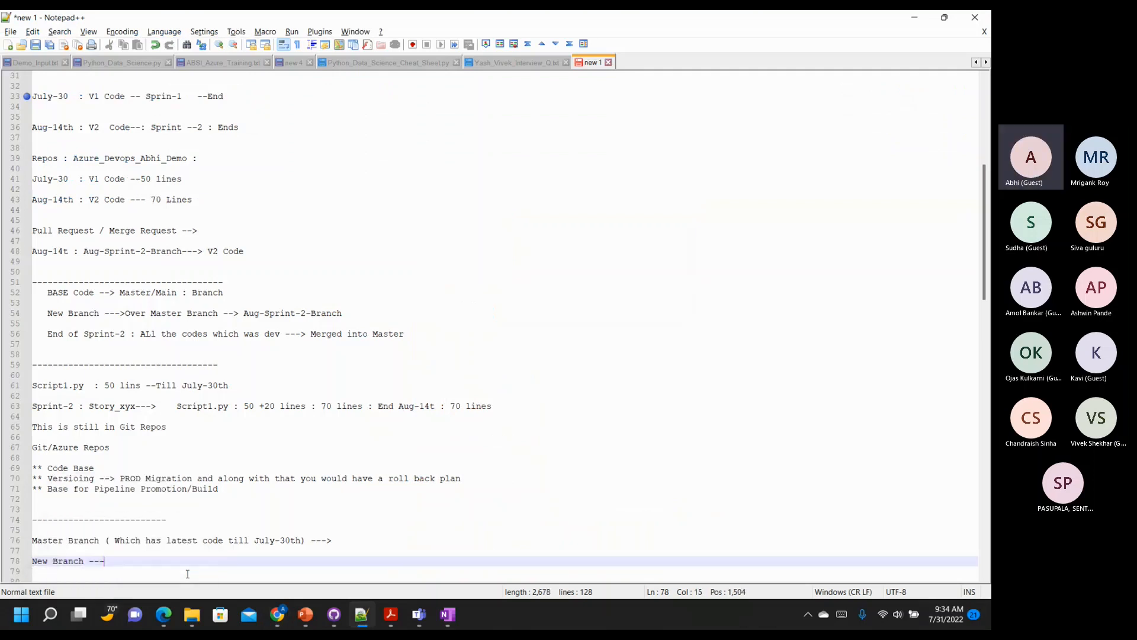
key(alt+Tab)
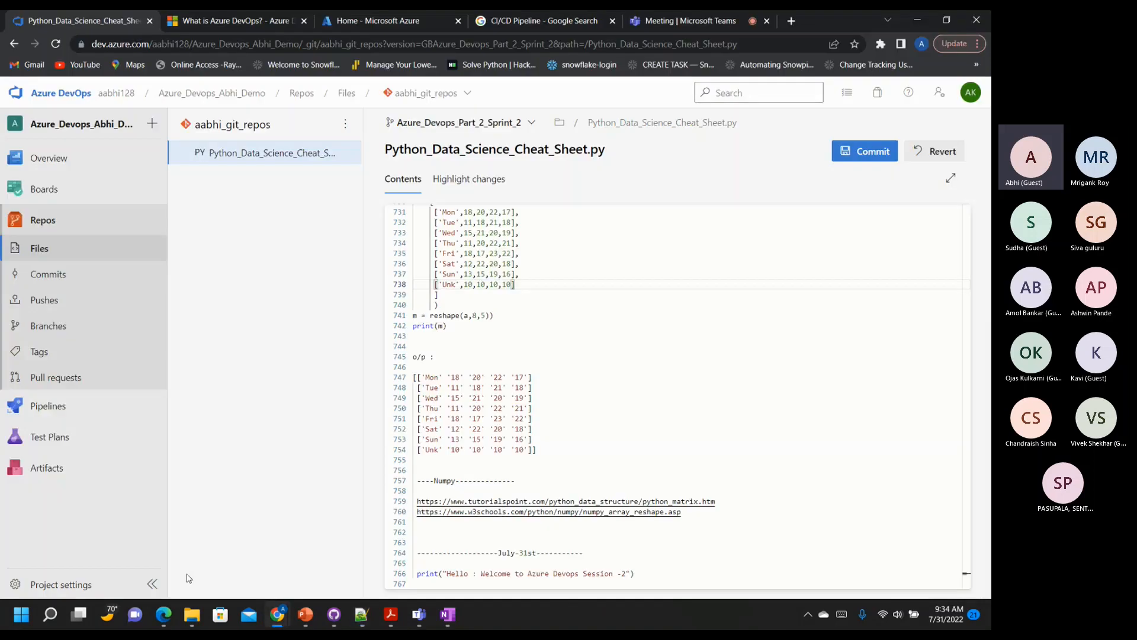
key(alt+Tab)
text(Azure_D)
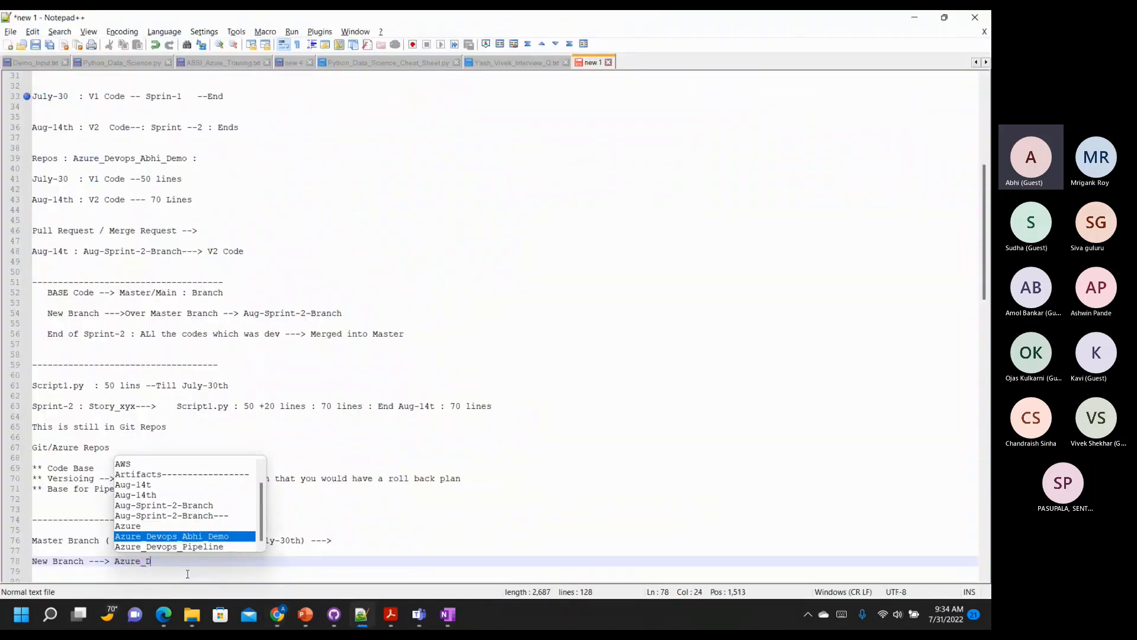
text(evo)
text(ps***-)
text(Sprint)
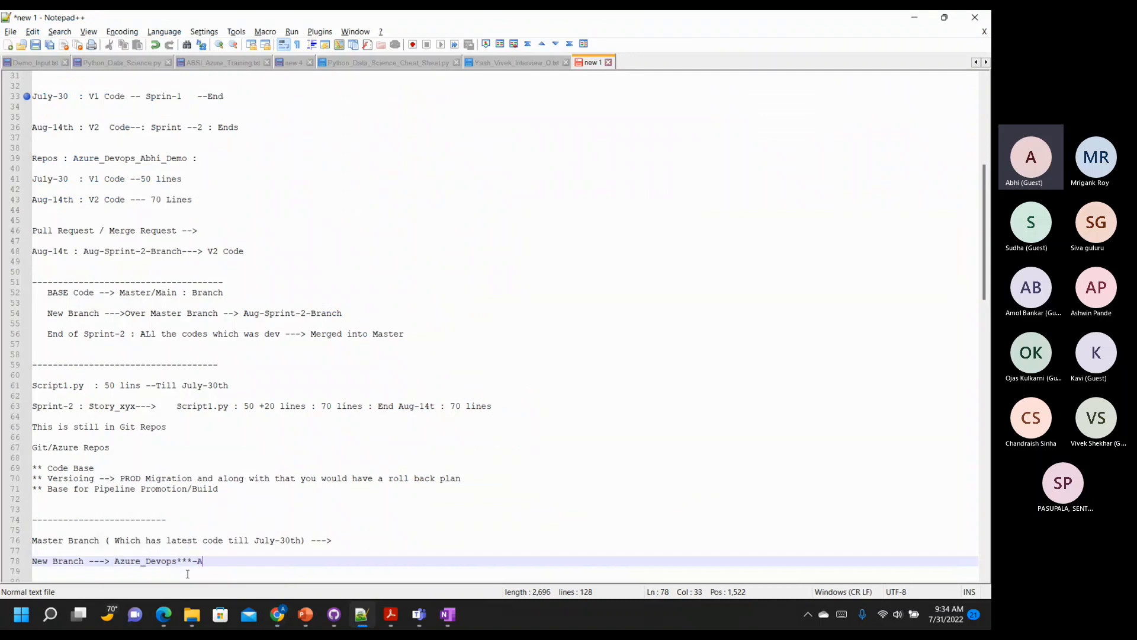
text(-2)
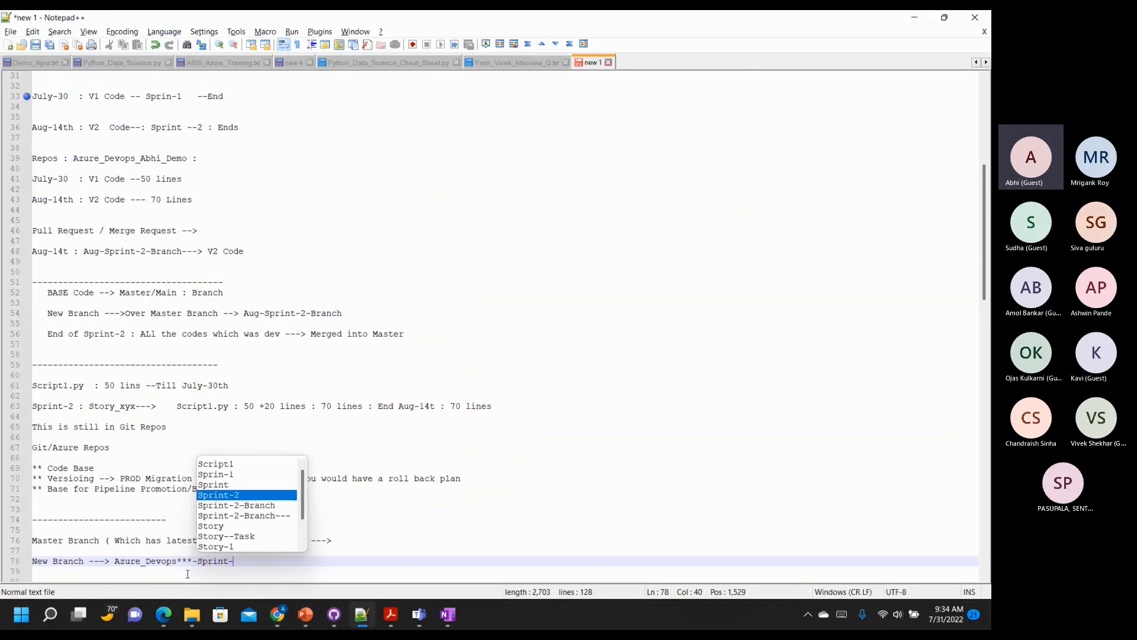
click(265, 558)
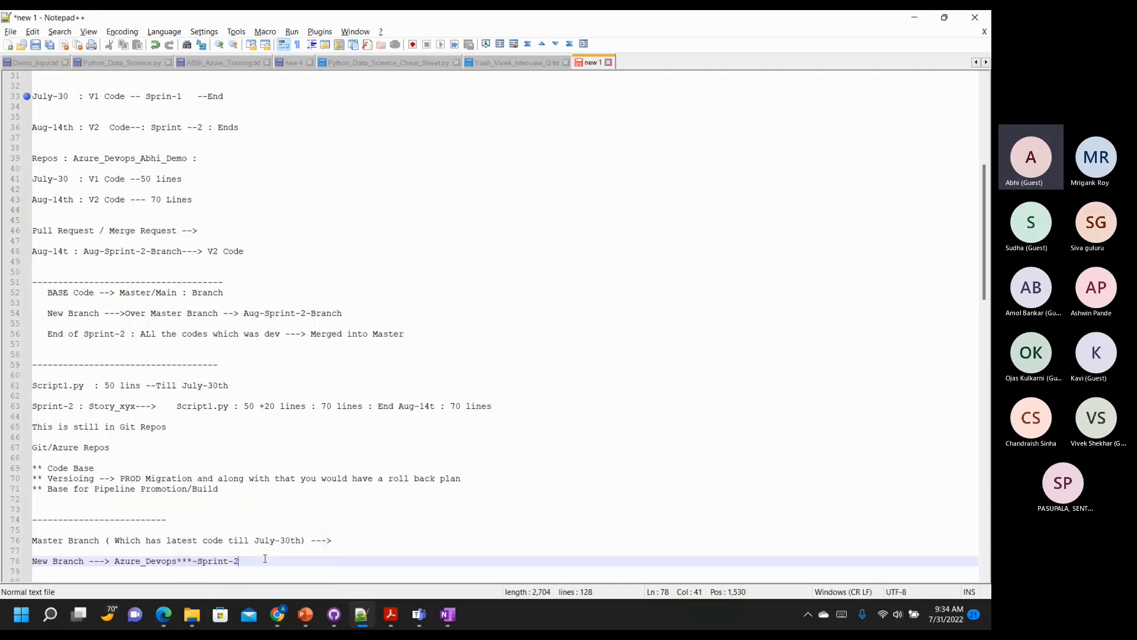
Add the note "Modiying the File present in above branch --> Done" below the New Branch line, separated by a blank line
key(Return)
key(Return)
text(Added)
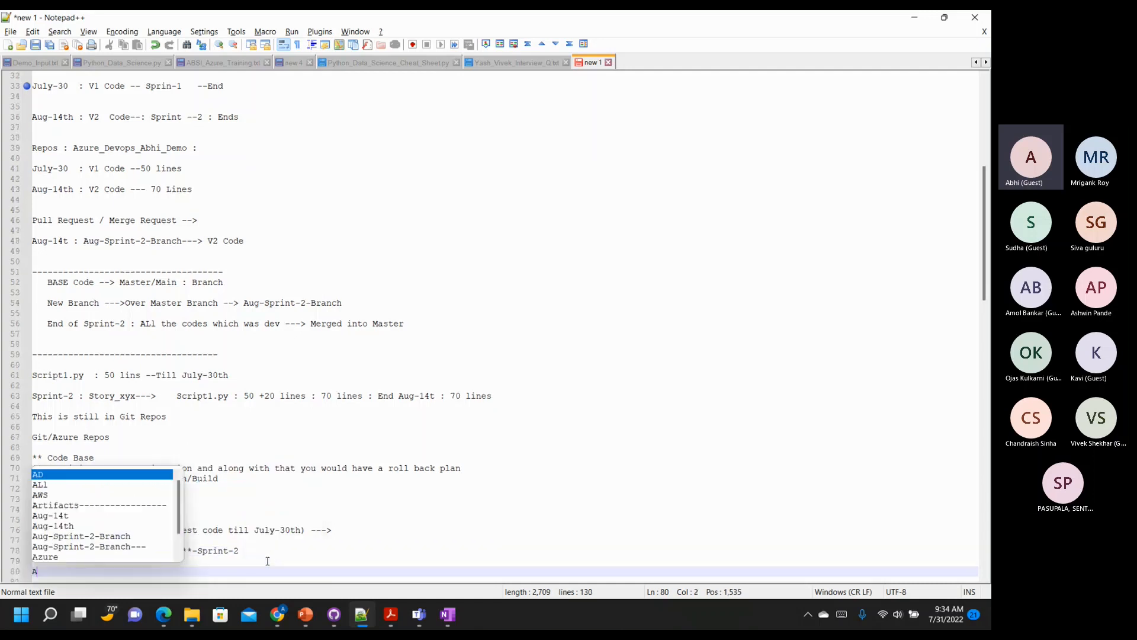
key(BackSpace)
key(BackSpace)
key(BackSpace)
key(BackSpace)
key(BackSpace)
text(Modiying the)
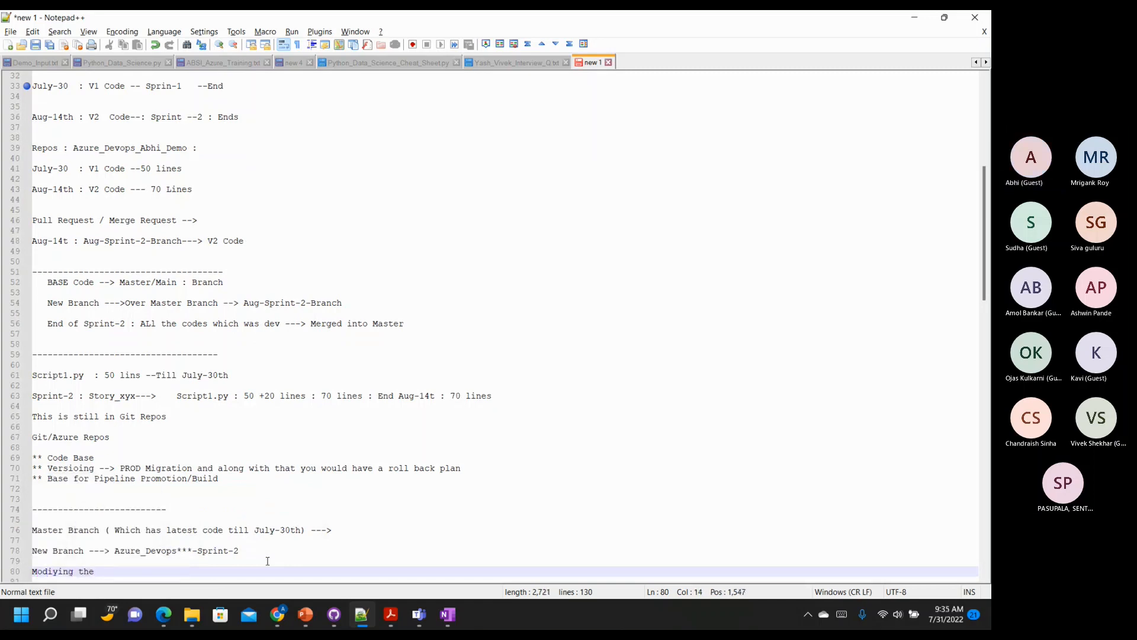
text( File)
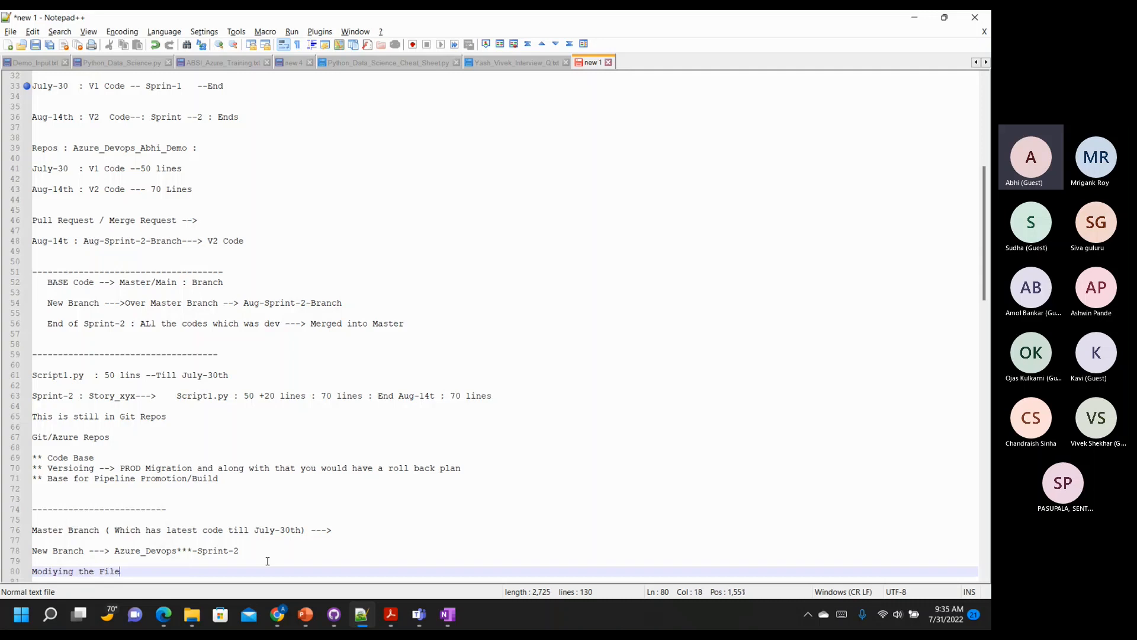
text( present in above branch --> Done)
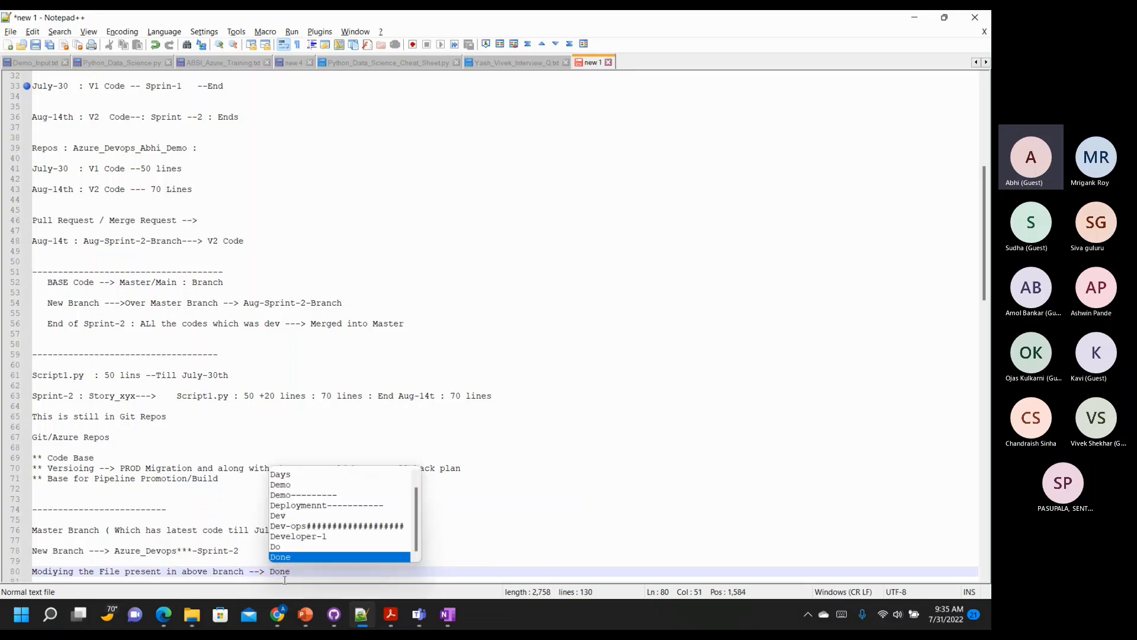
click(313, 573)
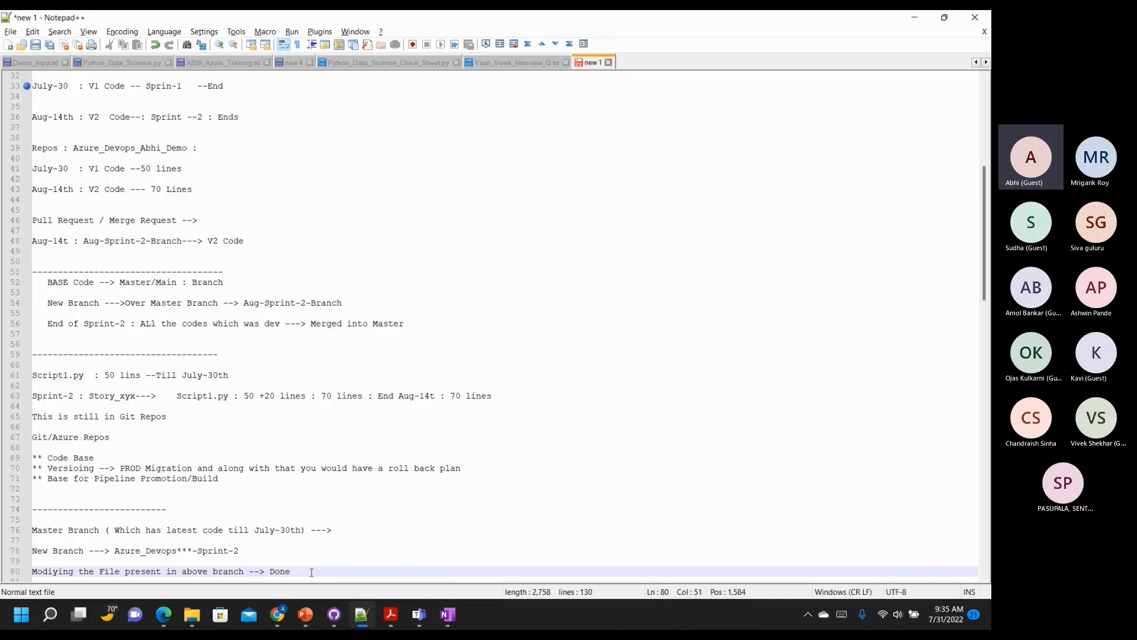
Add two line breaks after the last note and remove the blank lines between the Master Branch, New Branch and file modification notes
key(Return)
key(Return)
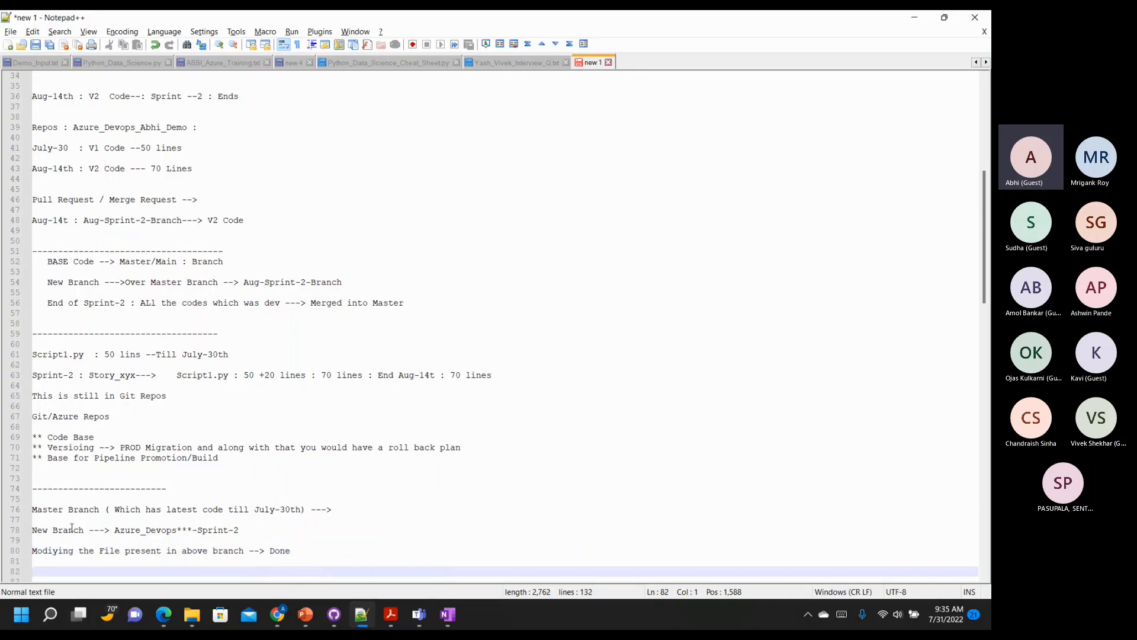
click(54, 519)
key(Delete)
click(61, 528)
key(Delete)
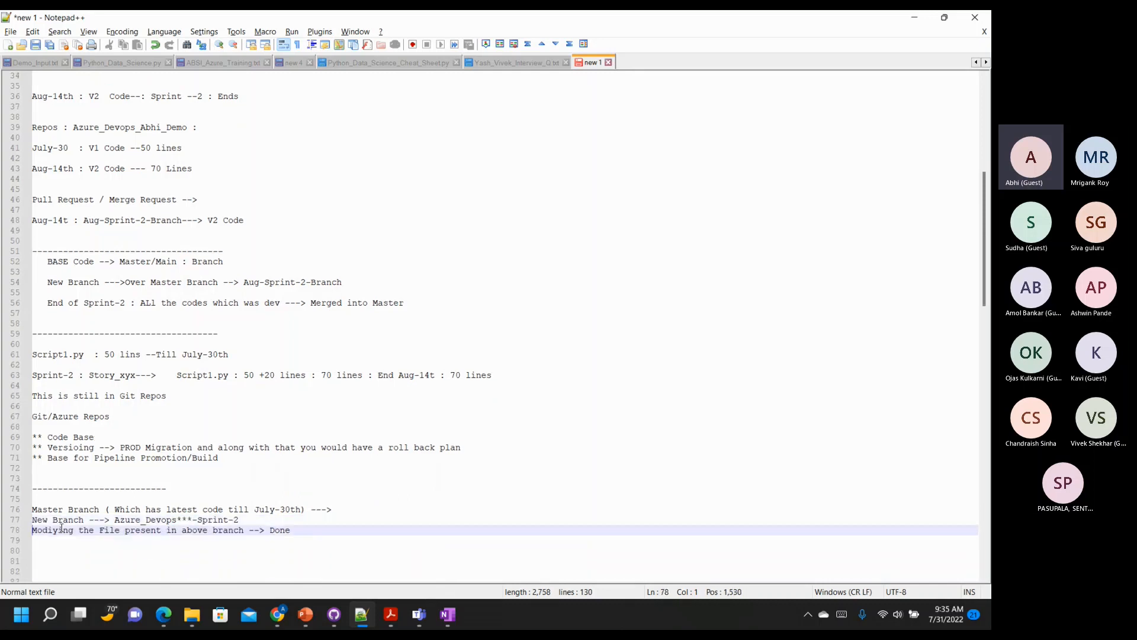
Switch to Azure DevOps and start a commit with the comment "Modified Python_Data_Science_Cheat_Sheet.py and added print statements"
key(alt+Tab)
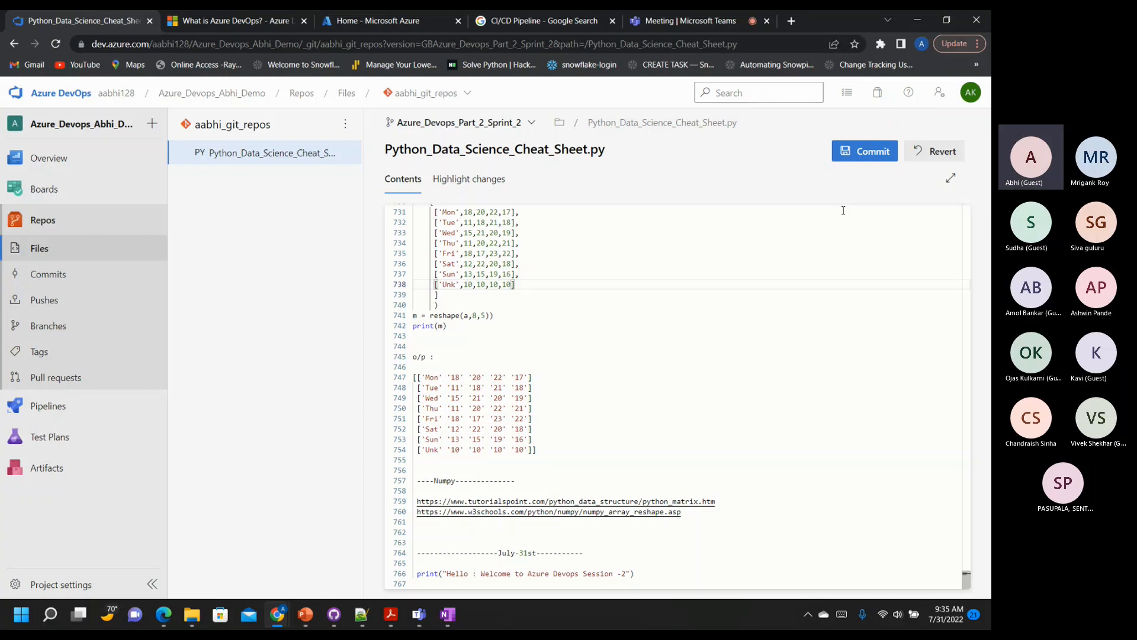
click(867, 153)
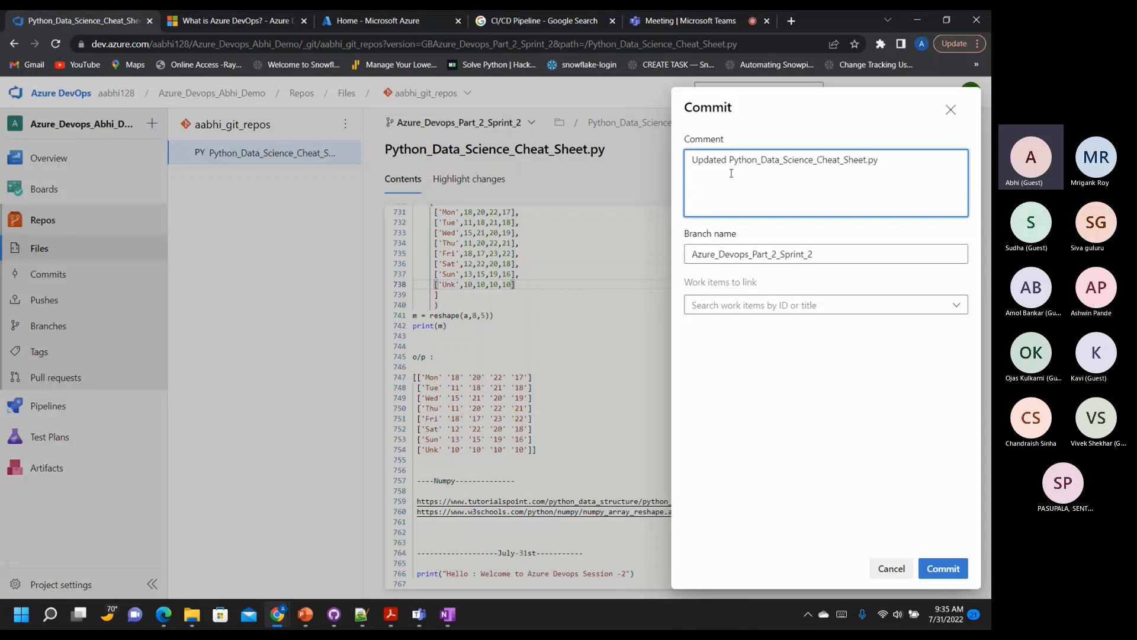
text(Modif)
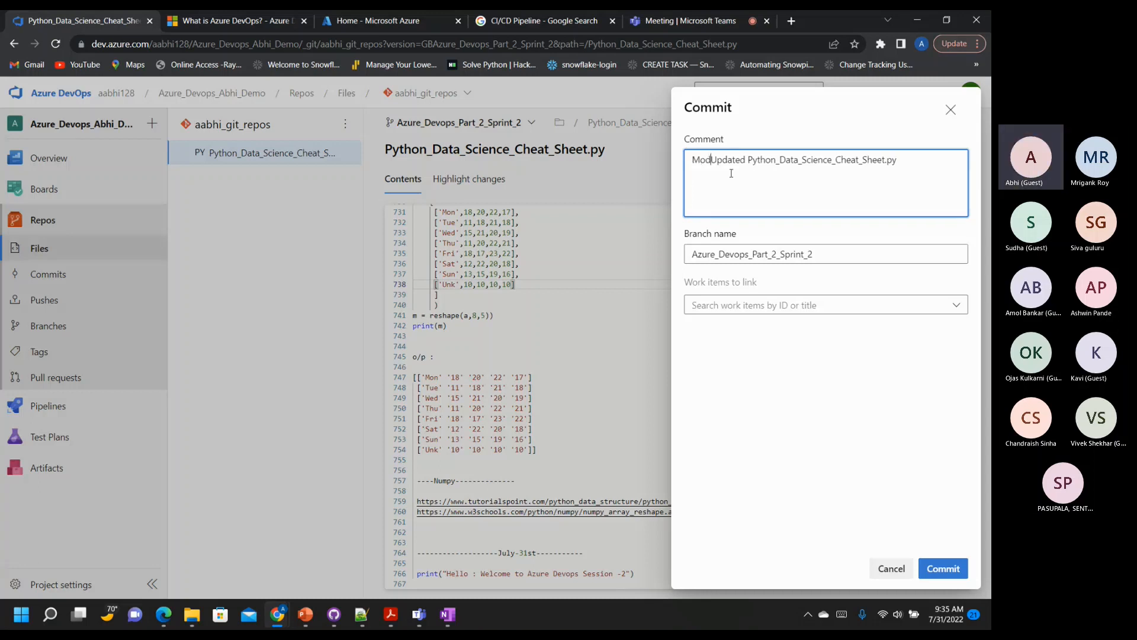
text(y)
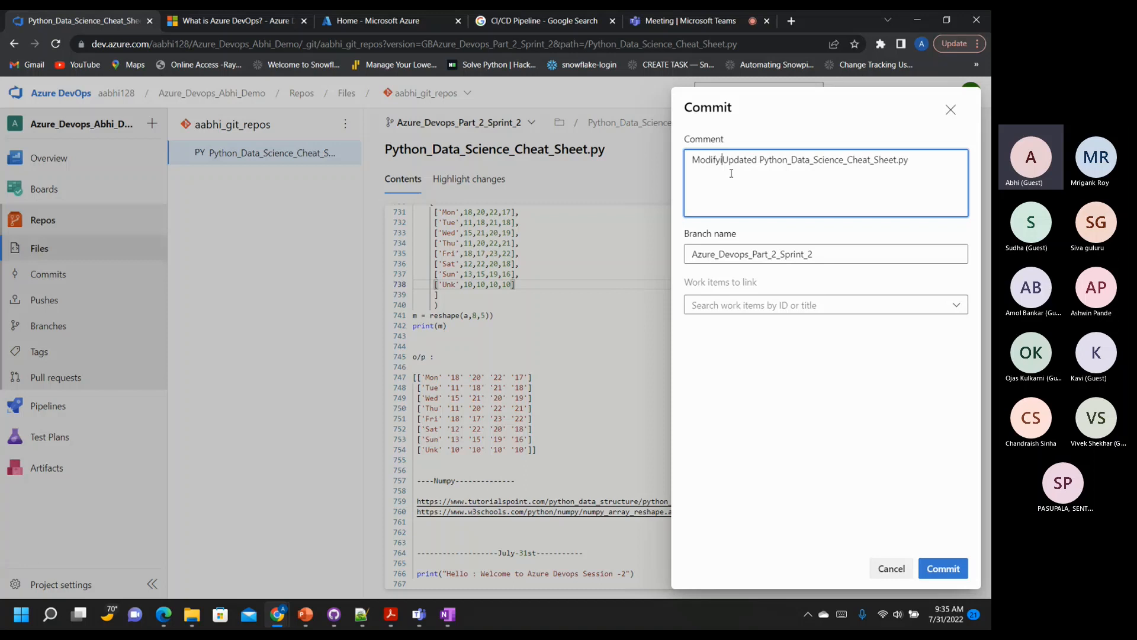
text(edi the)
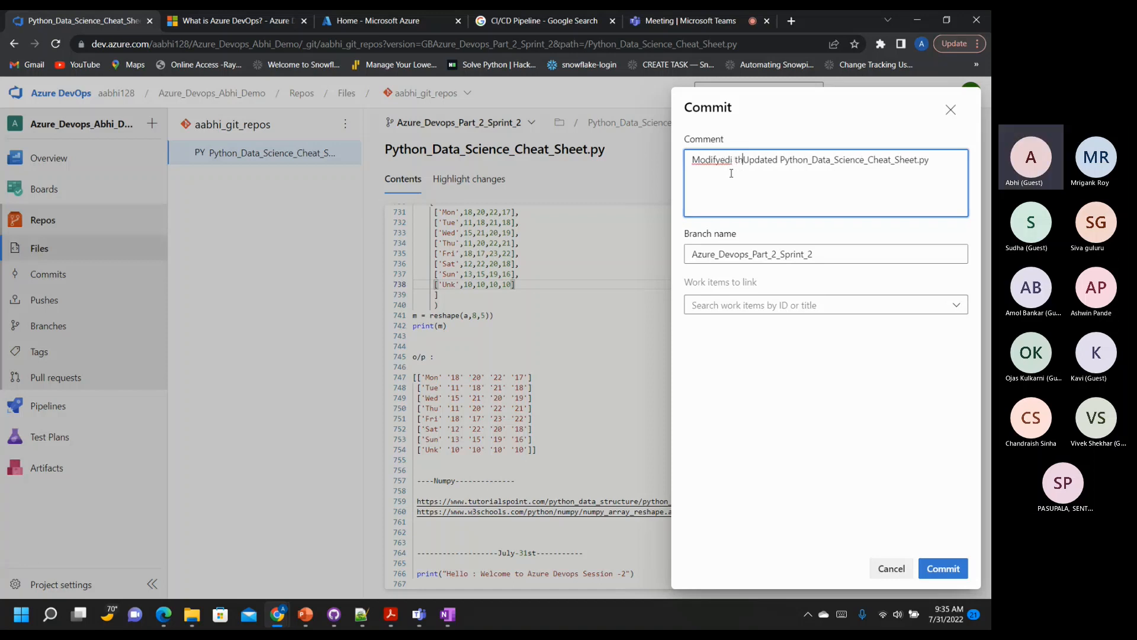
right_click(714, 161)
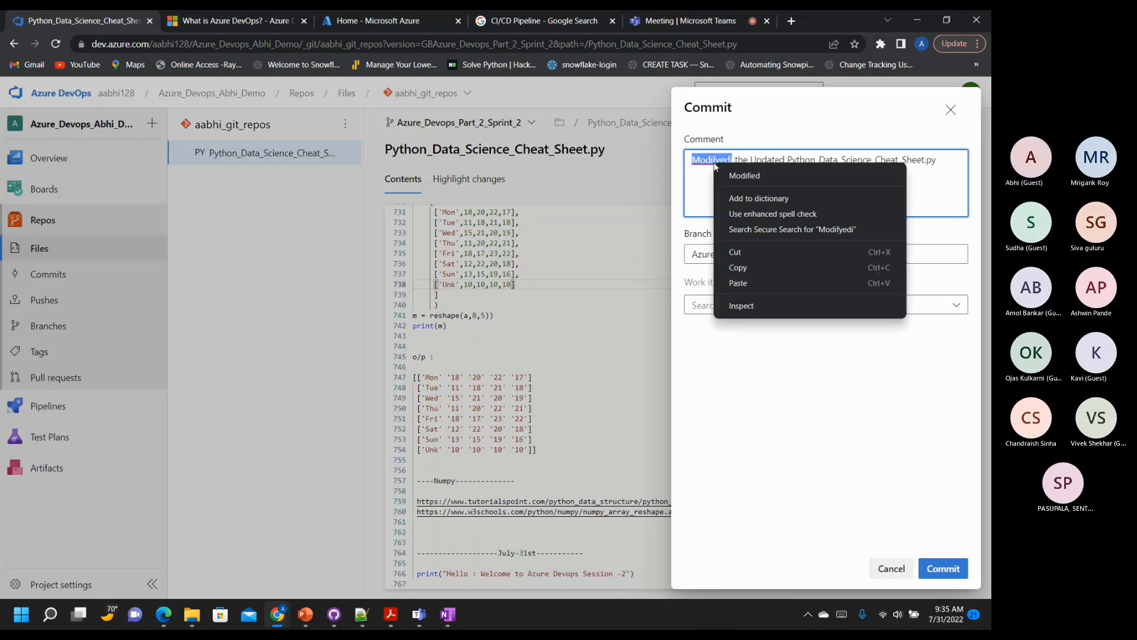
click(744, 175)
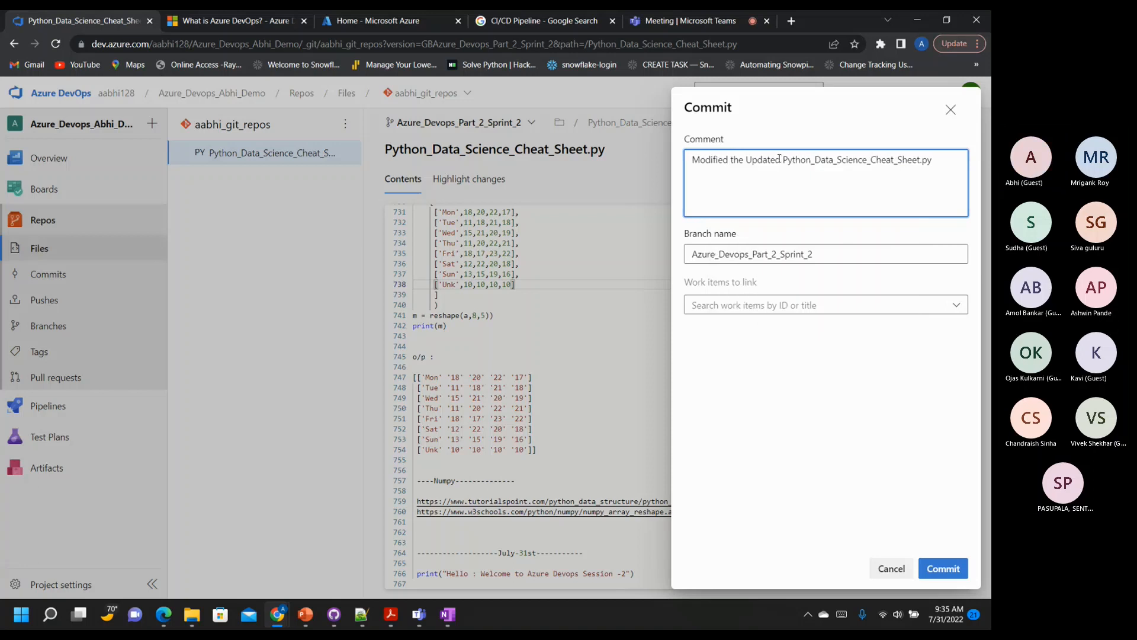
drag(781, 160, 730, 160)
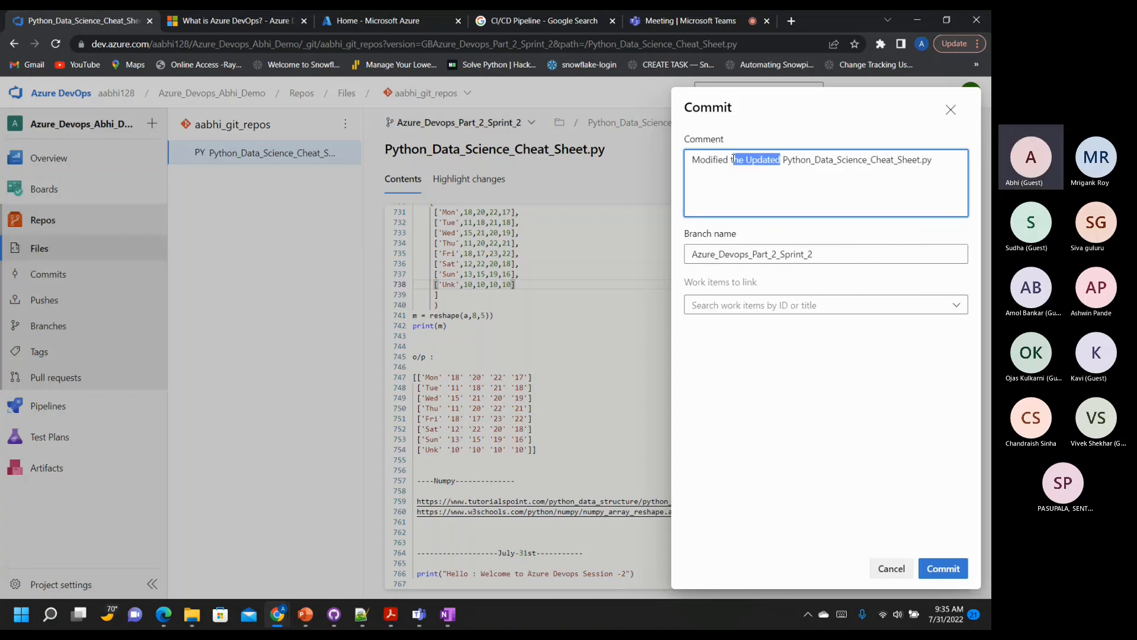
text(t)
key(BackSpace)
text(and)
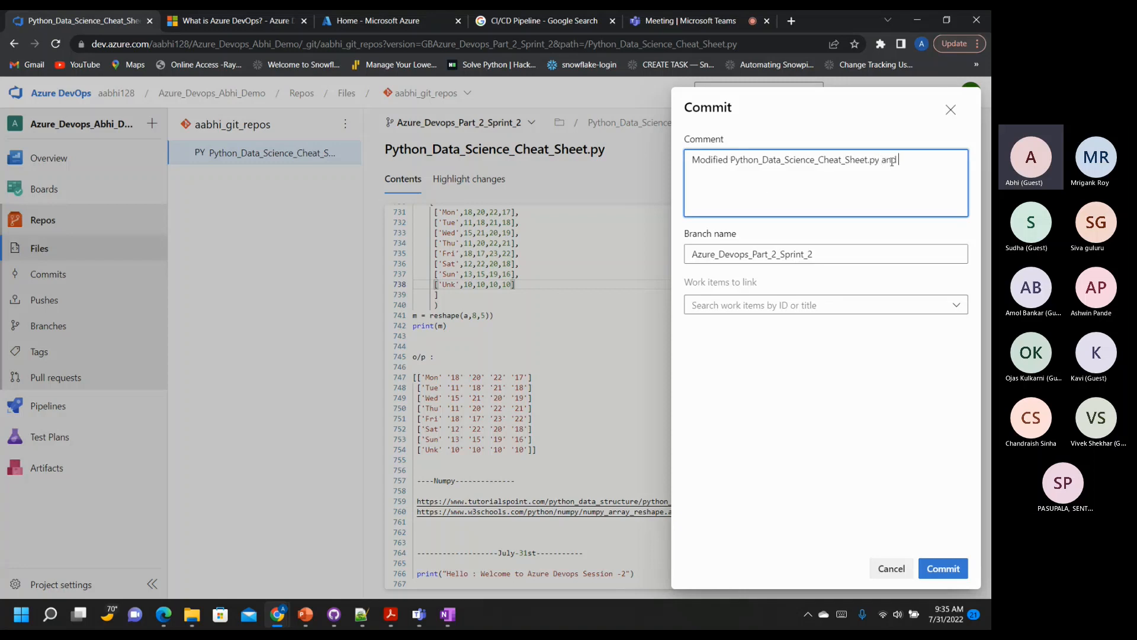
text( added print statements)
Check the work items available for linking, leave none linked, and commit the change to the Azure_Devops_Part_2_Sprint_2 branch
click(955, 307)
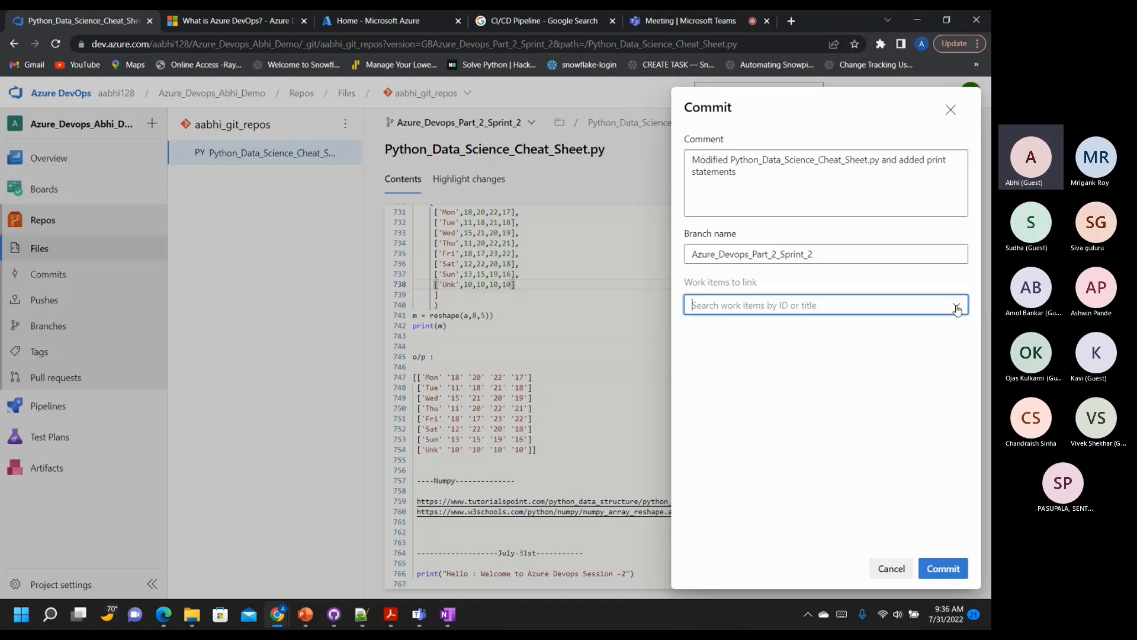
click(776, 450)
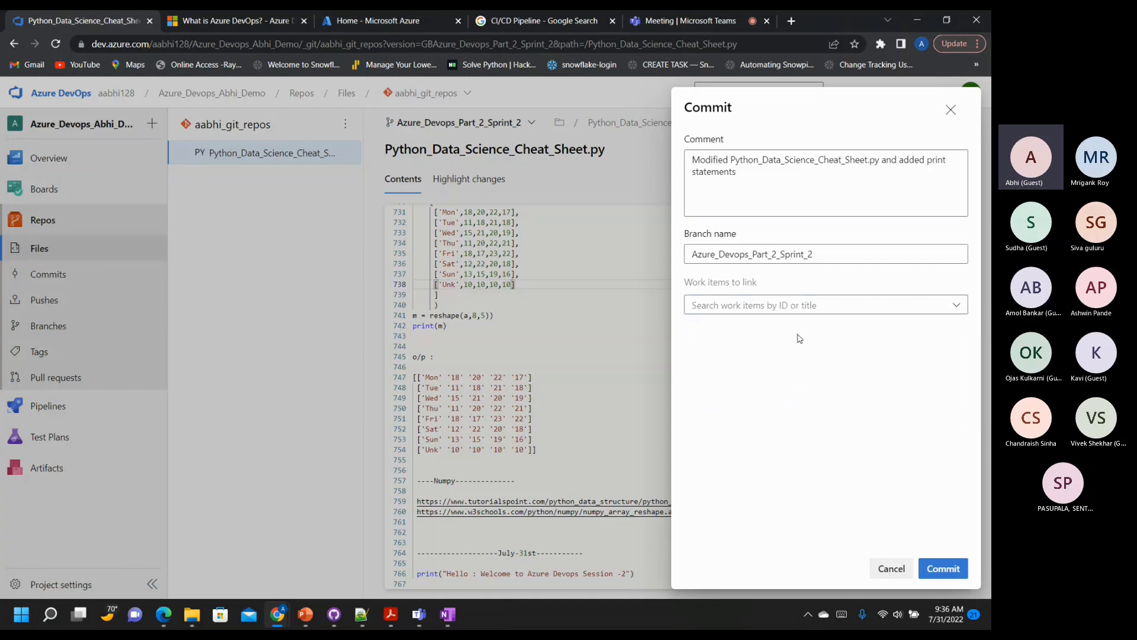
click(942, 568)
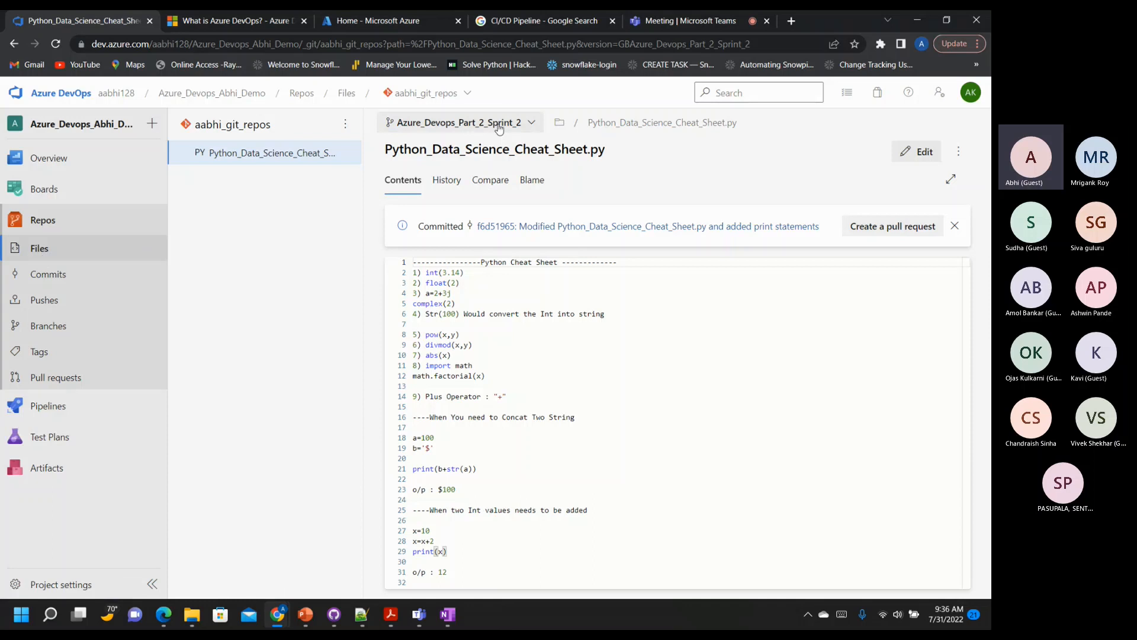
Compare the script's last change date in the repository files of the main and Azure_Devops_Part_2_Sprint_2 branches
click(39, 249)
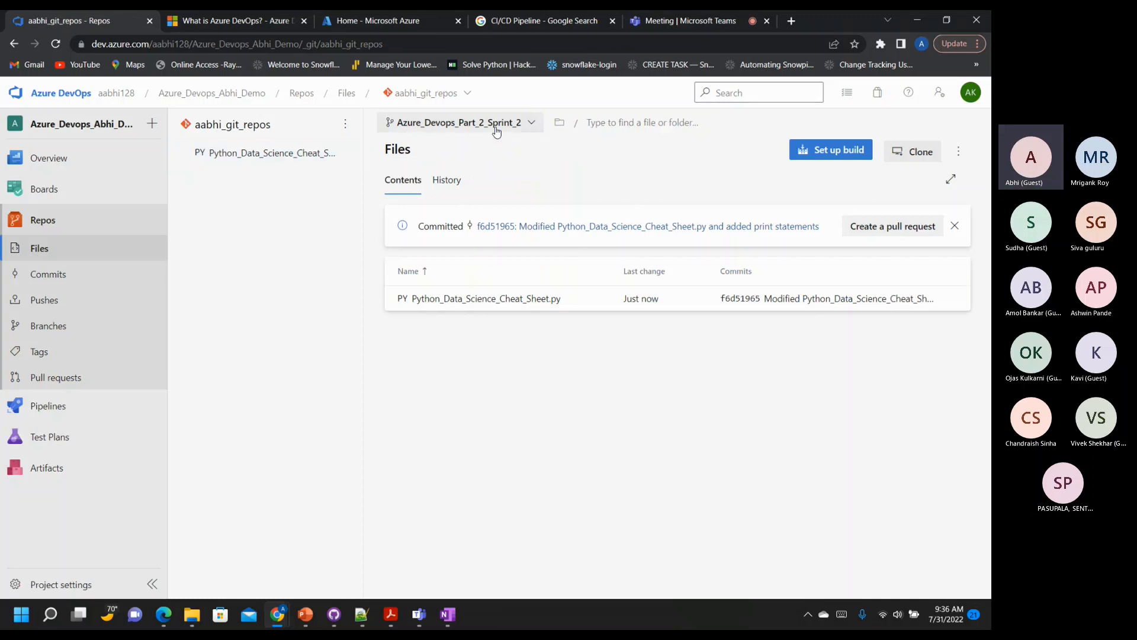
click(532, 128)
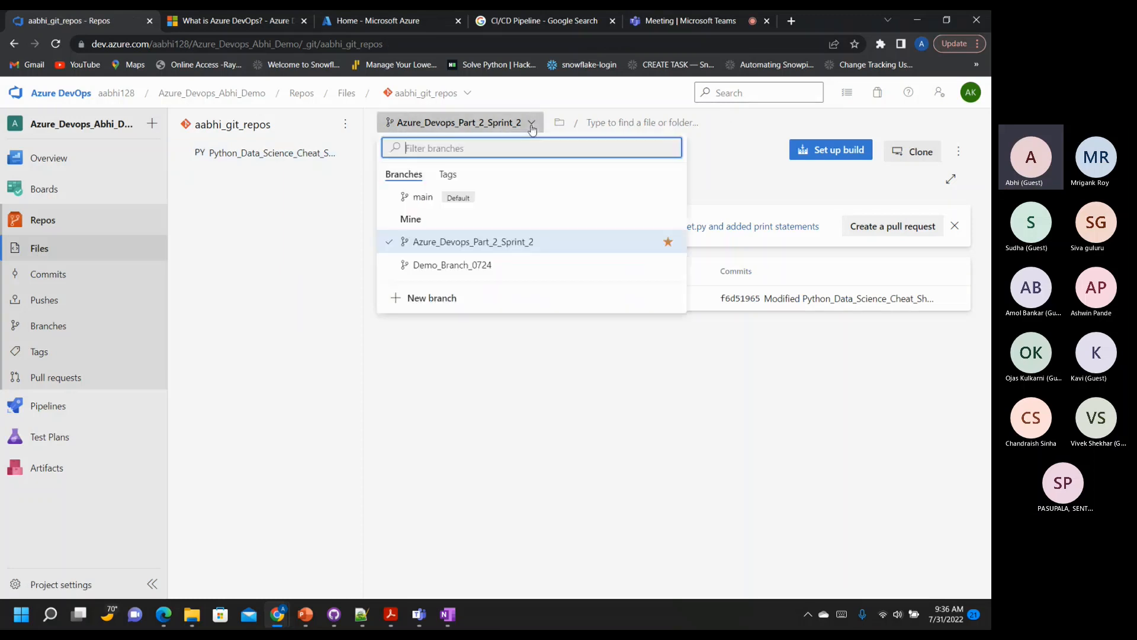
click(423, 198)
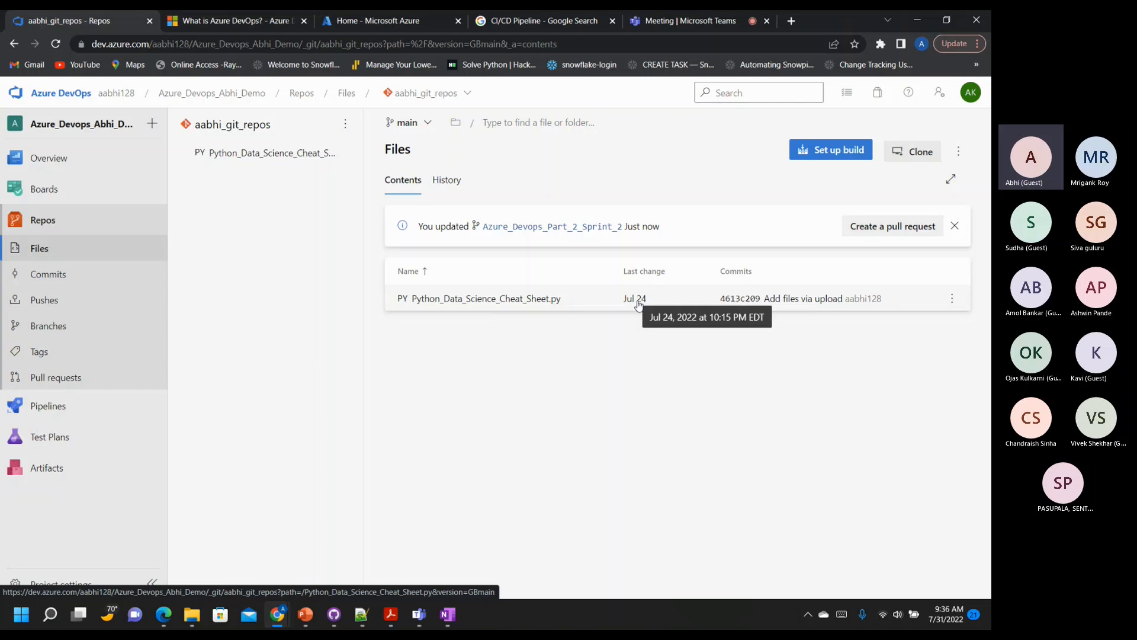
click(428, 125)
click(622, 406)
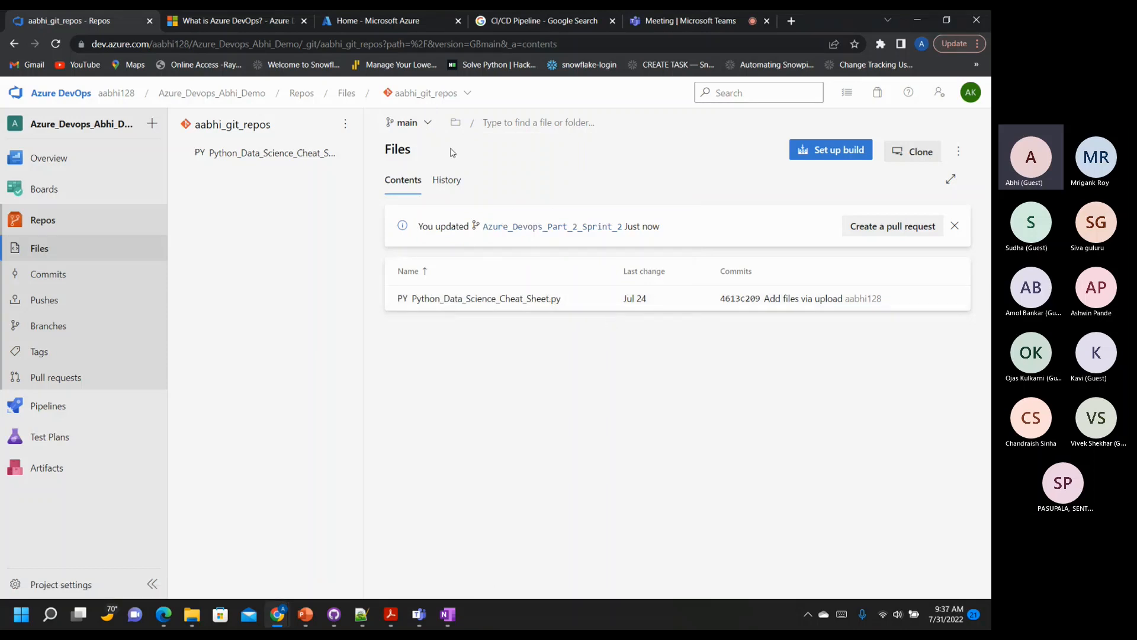
click(430, 124)
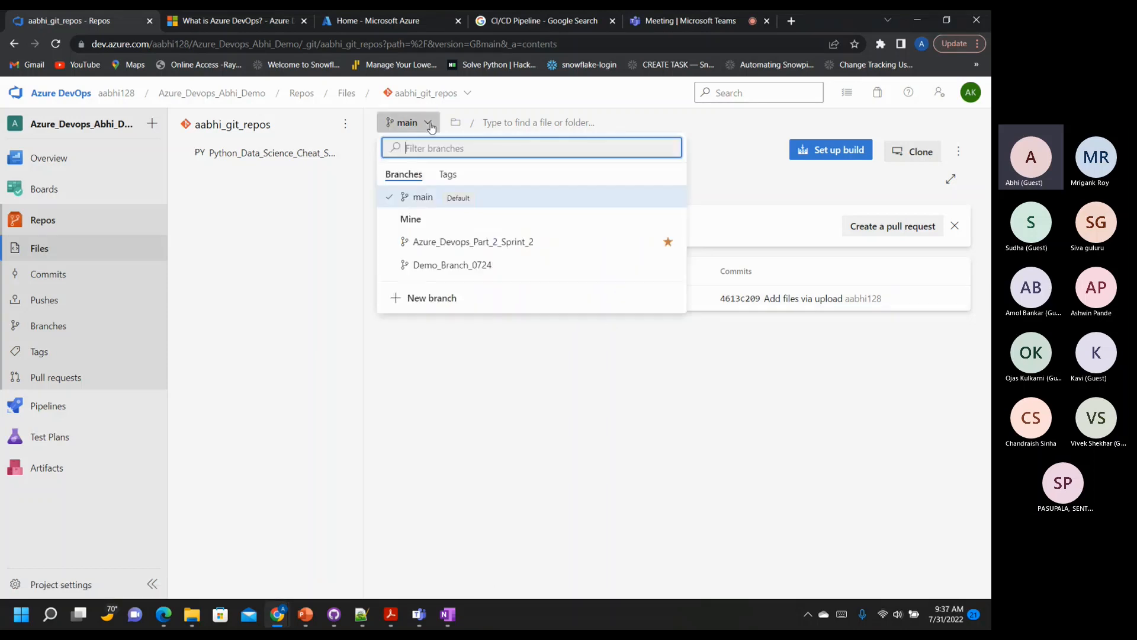
click(447, 246)
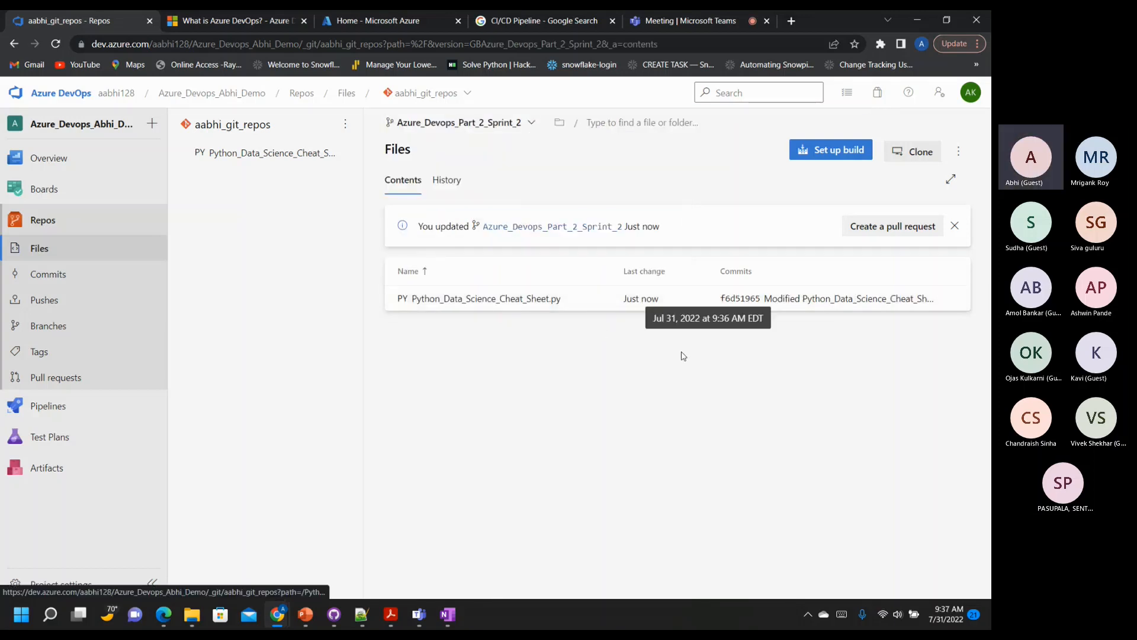
View the Sprint 2 branch history and examine the lines added in its latest commit
click(450, 182)
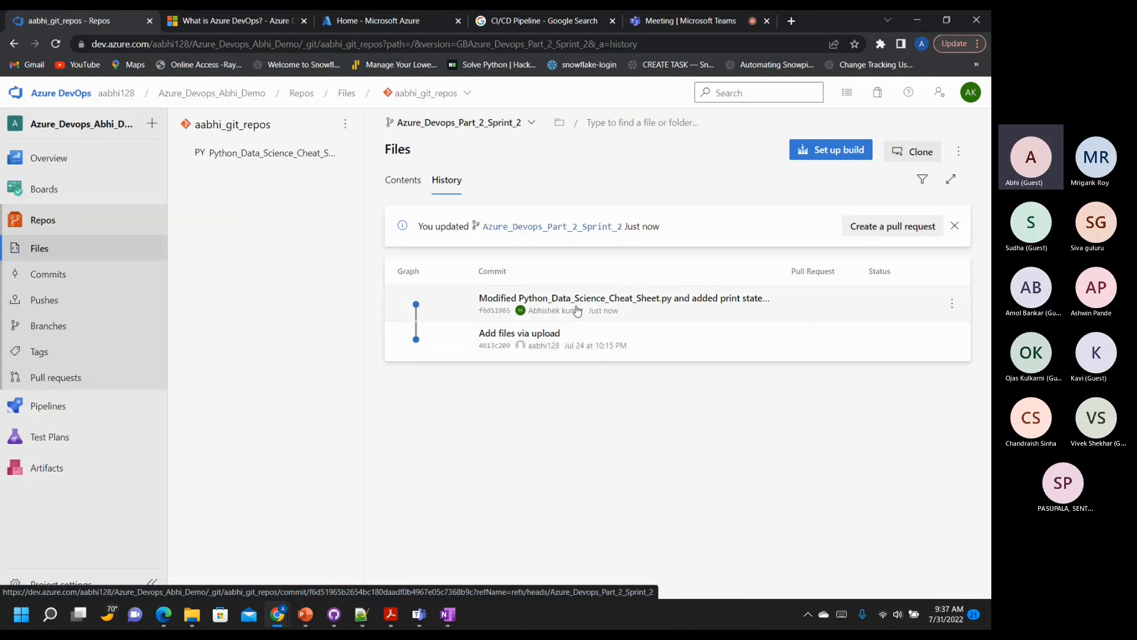
click(666, 303)
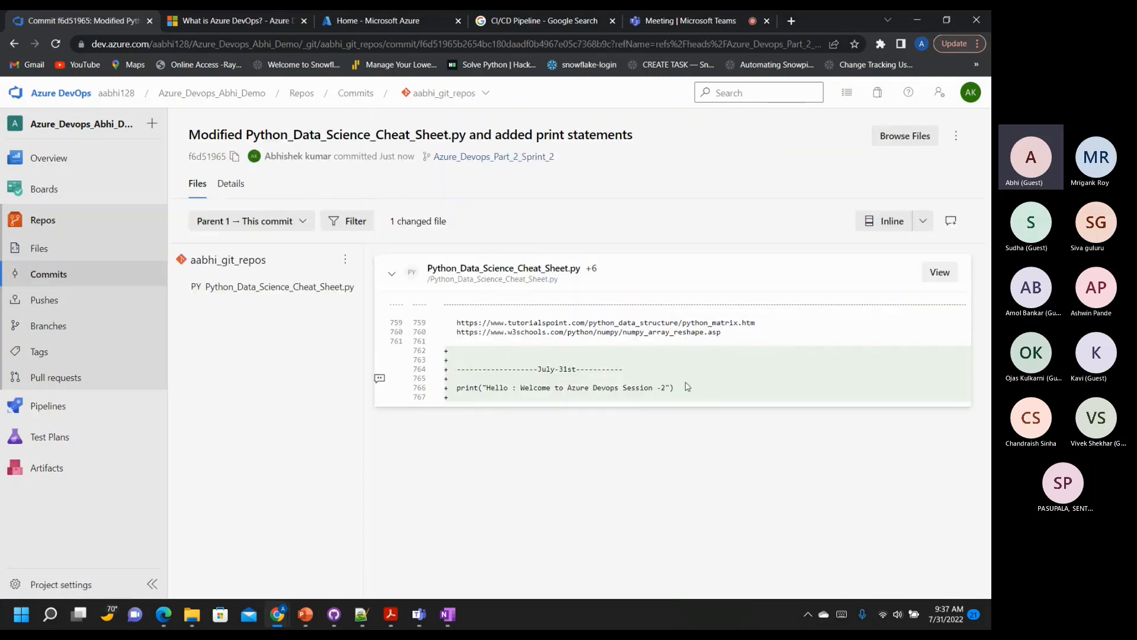
drag(675, 388, 451, 354)
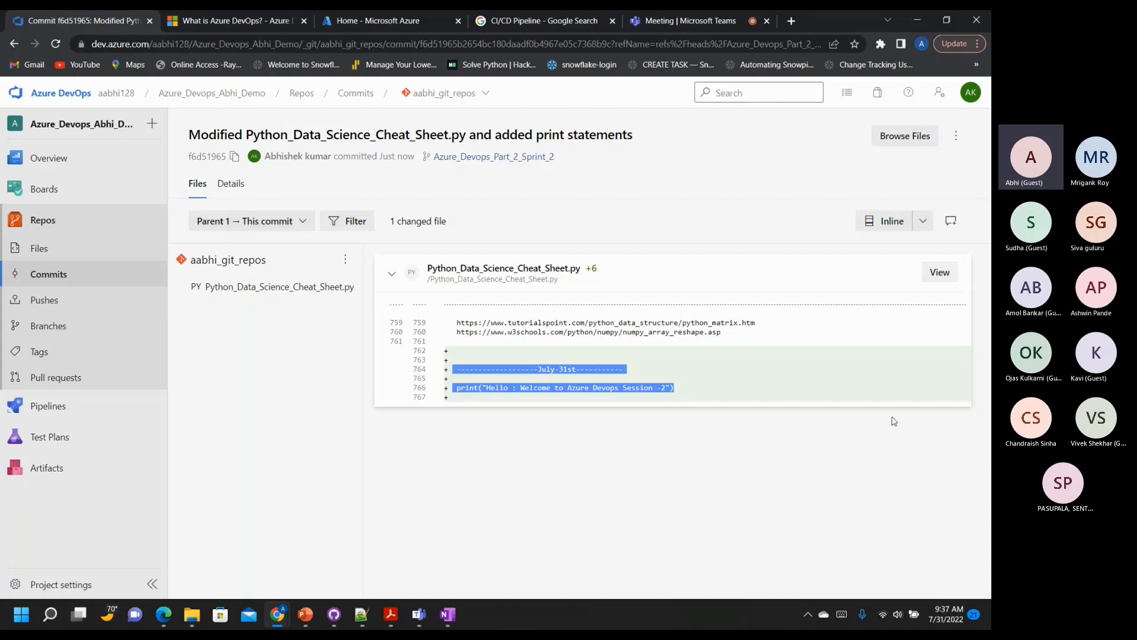
click(746, 368)
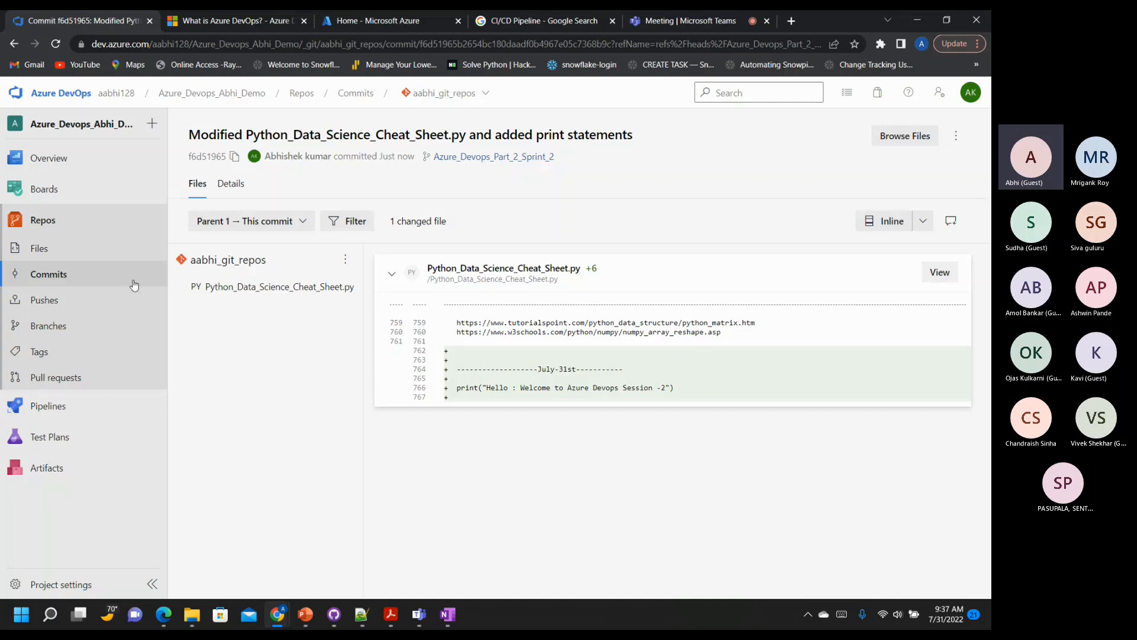
Edit Python_Data_Science_Cheat_Sheet.py in the Sprint 2 branch and delete the w3schools numpy_array_reshape link on line 760
click(36, 252)
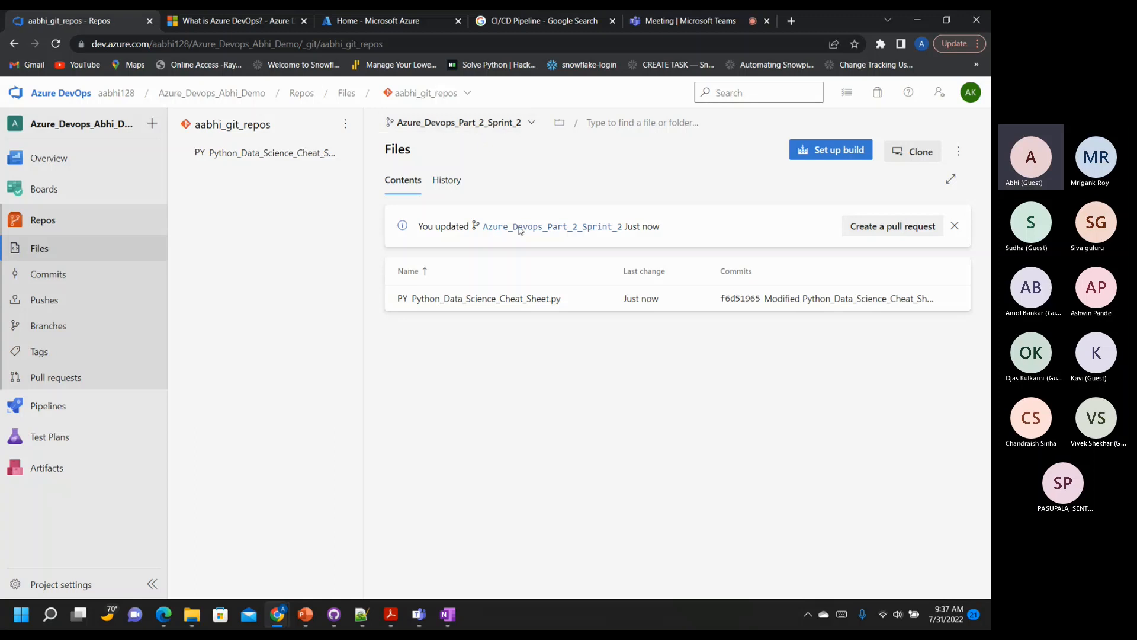
click(505, 299)
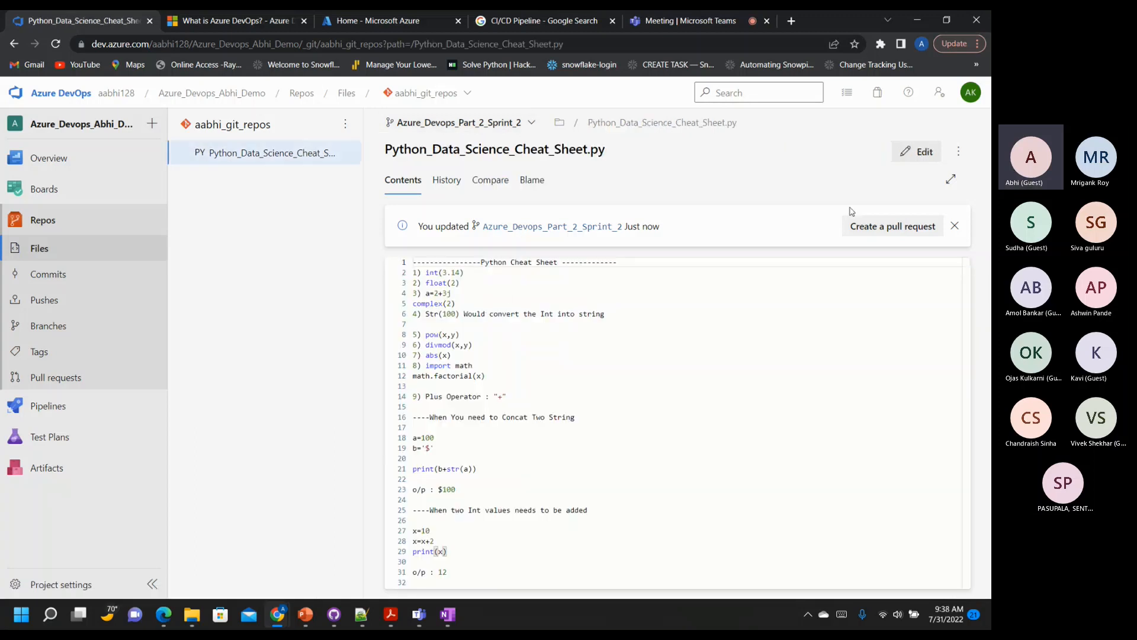
click(916, 151)
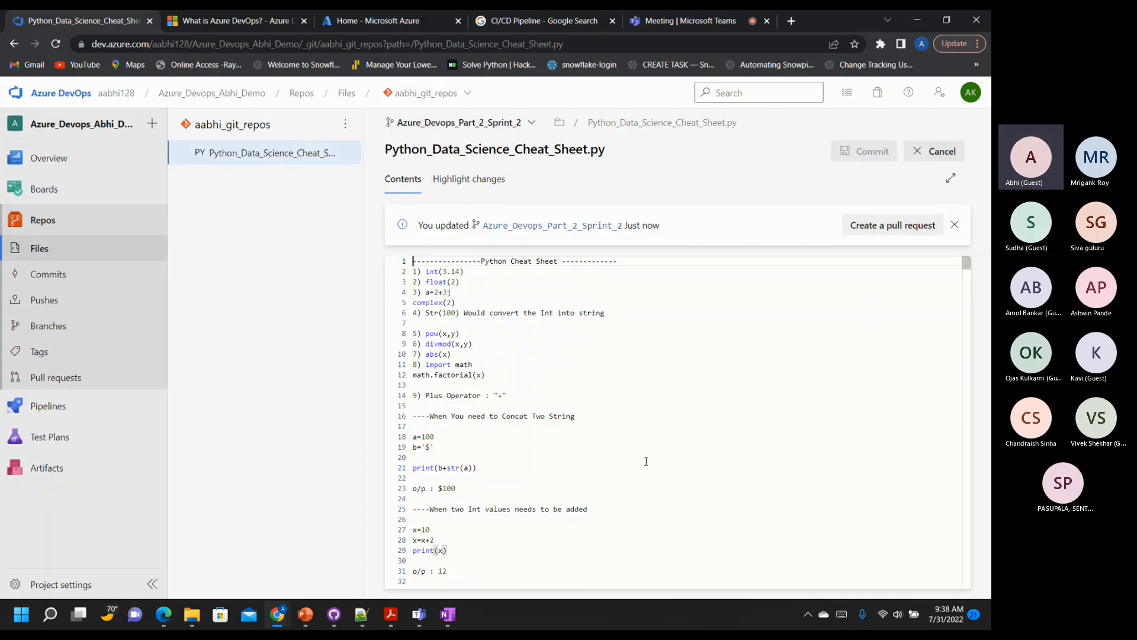
scroll(646, 461, down, 20)
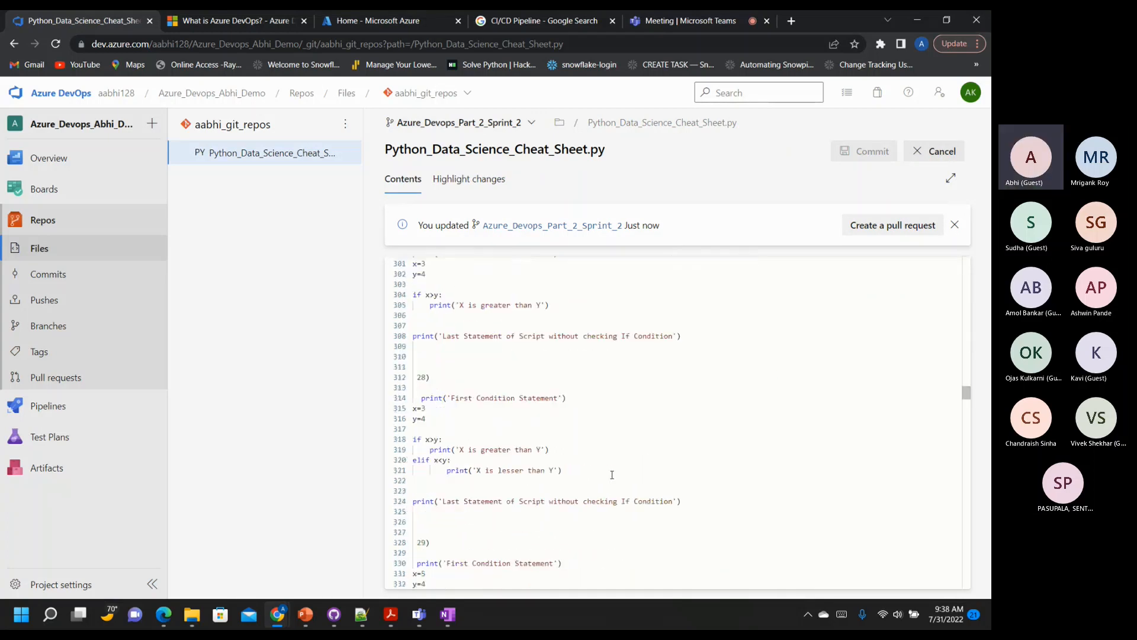
scroll(612, 474, down, 20)
scroll(587, 493, down, 20)
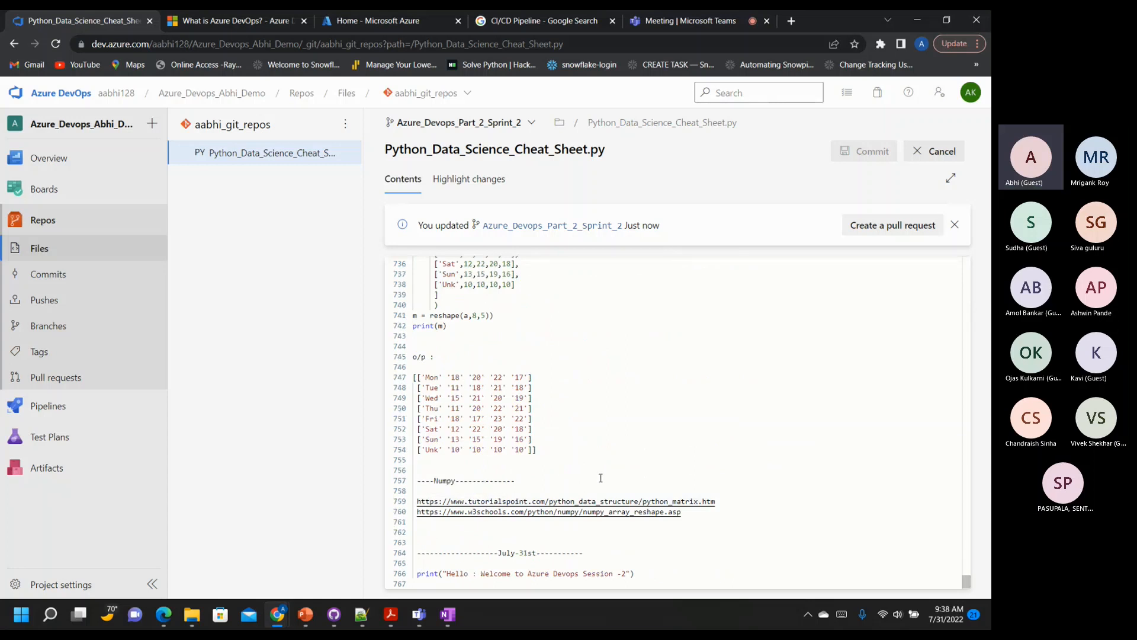
click(688, 511)
drag(687, 511, 409, 520)
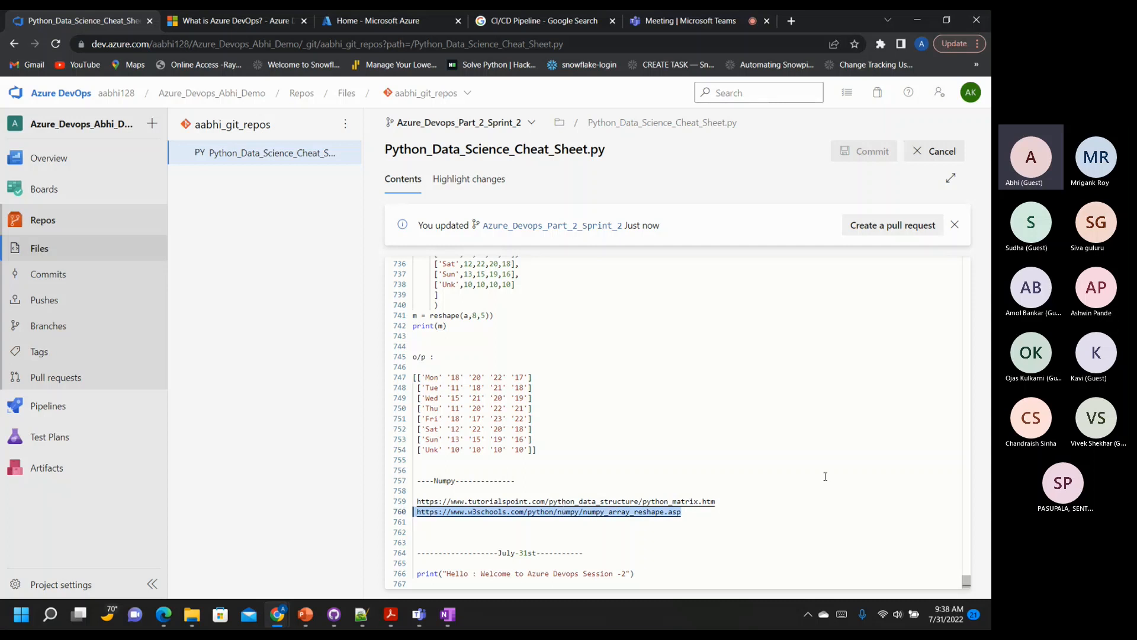
key(BackSpace)
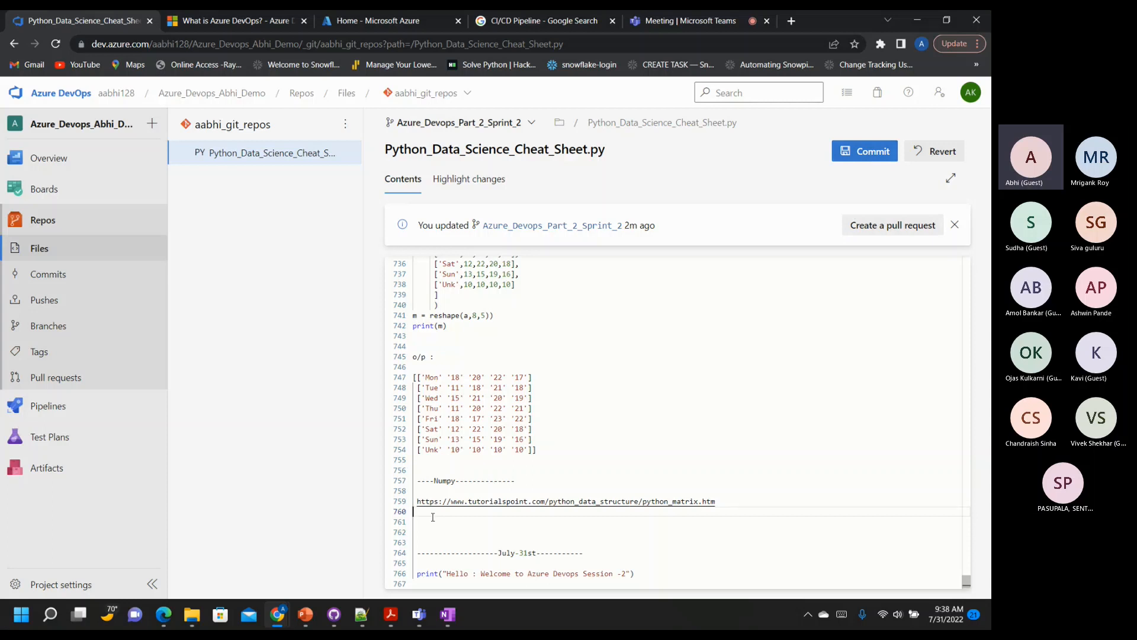
Commit the link deletion to Azure_Devops_Part_2_Sprint_2 with the comment "Deleted one of the link : Python_Data_Science_Cheat_Sheet.py"
click(874, 157)
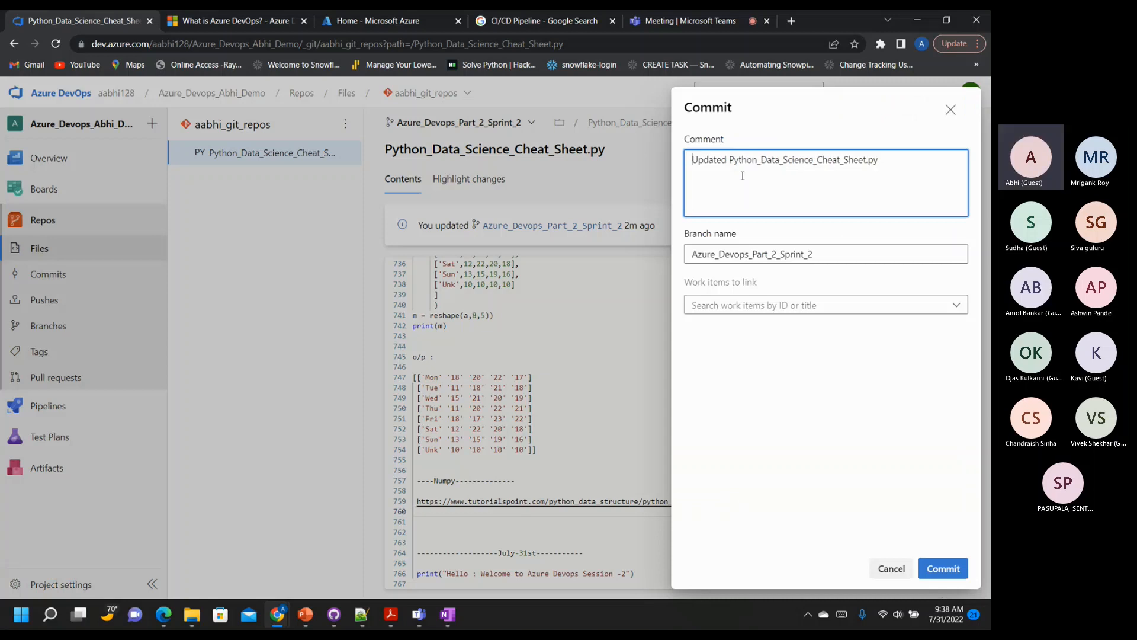
double_click(706, 169)
text(Deleted one)
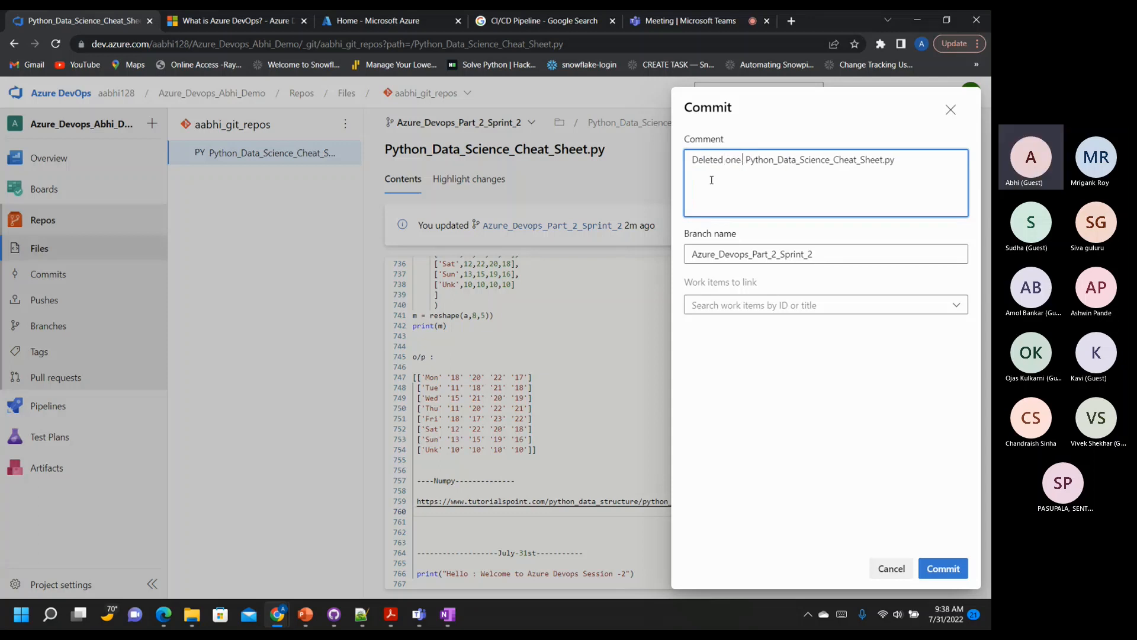
text( of the l)
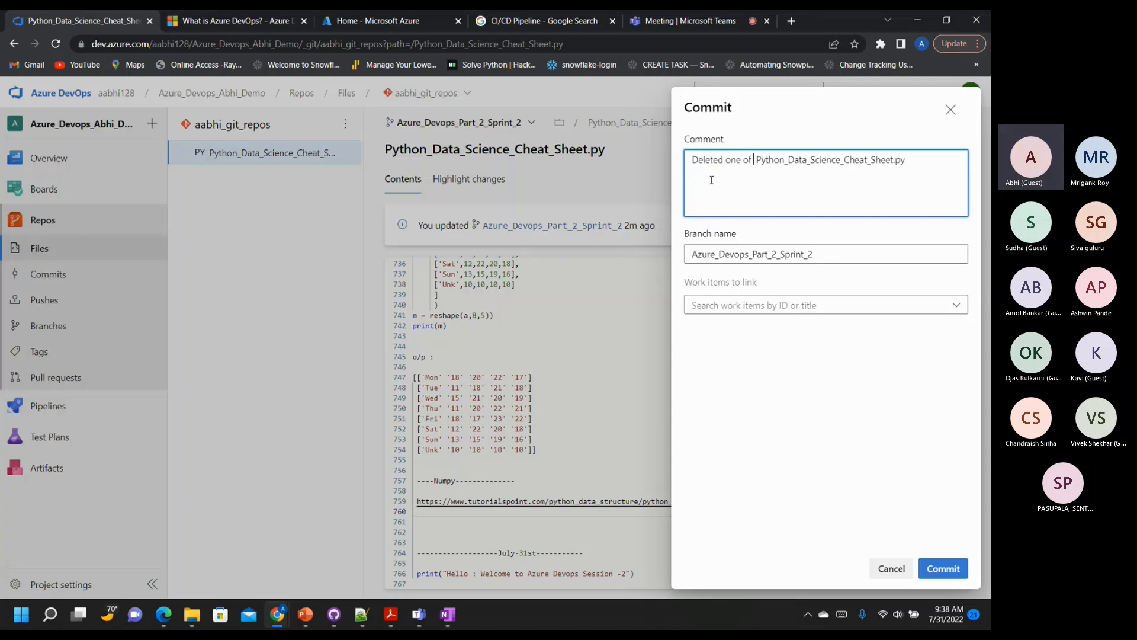
text(ink )
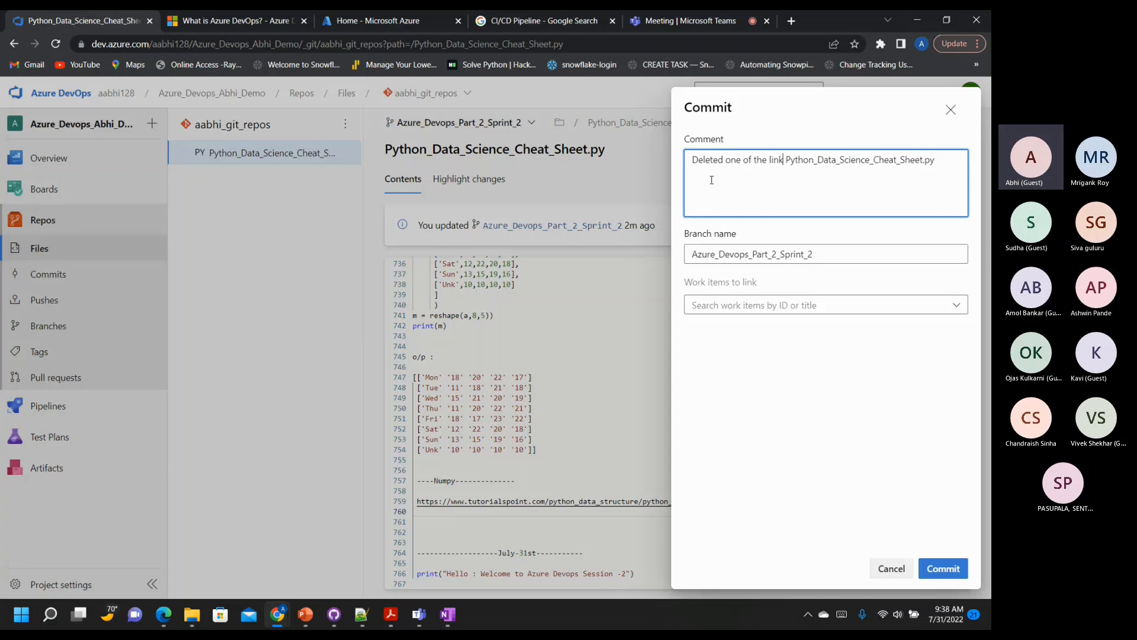
text(:)
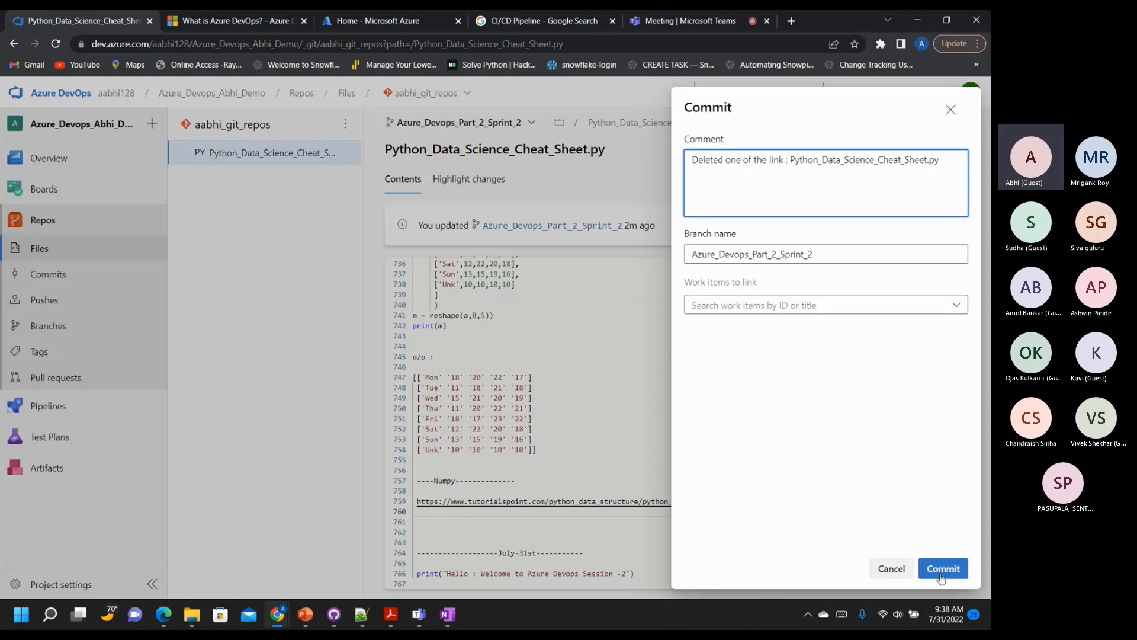
click(942, 568)
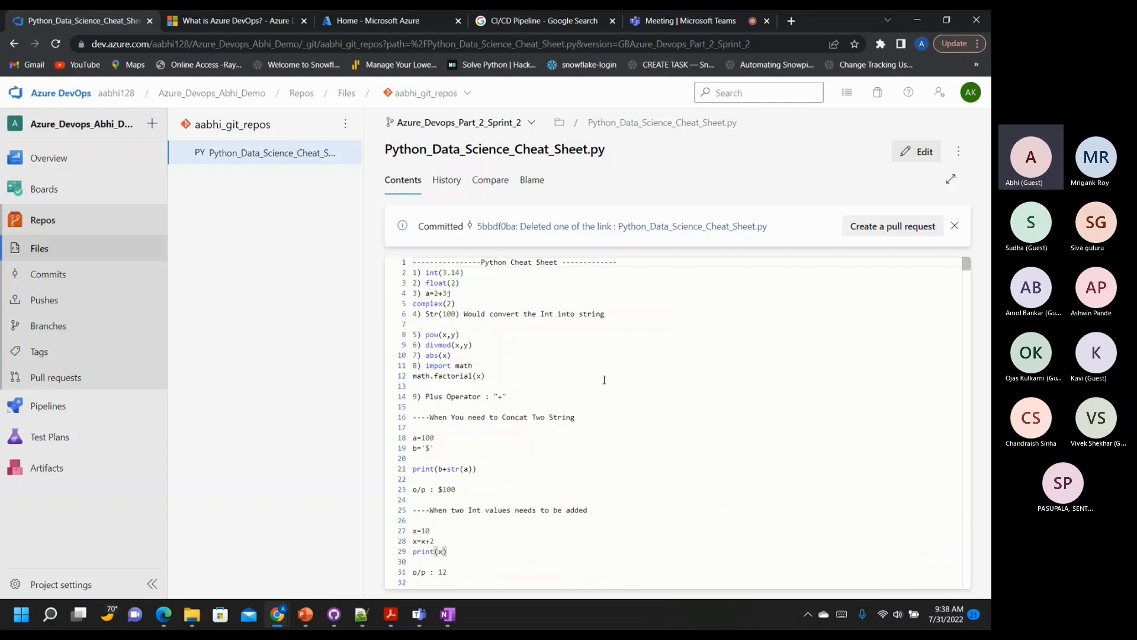
Open the latest commit, which deleted a link, from the history of Python_Data_Science_Cheat_Sheet.py in the Sprint 2 branch
click(13, 249)
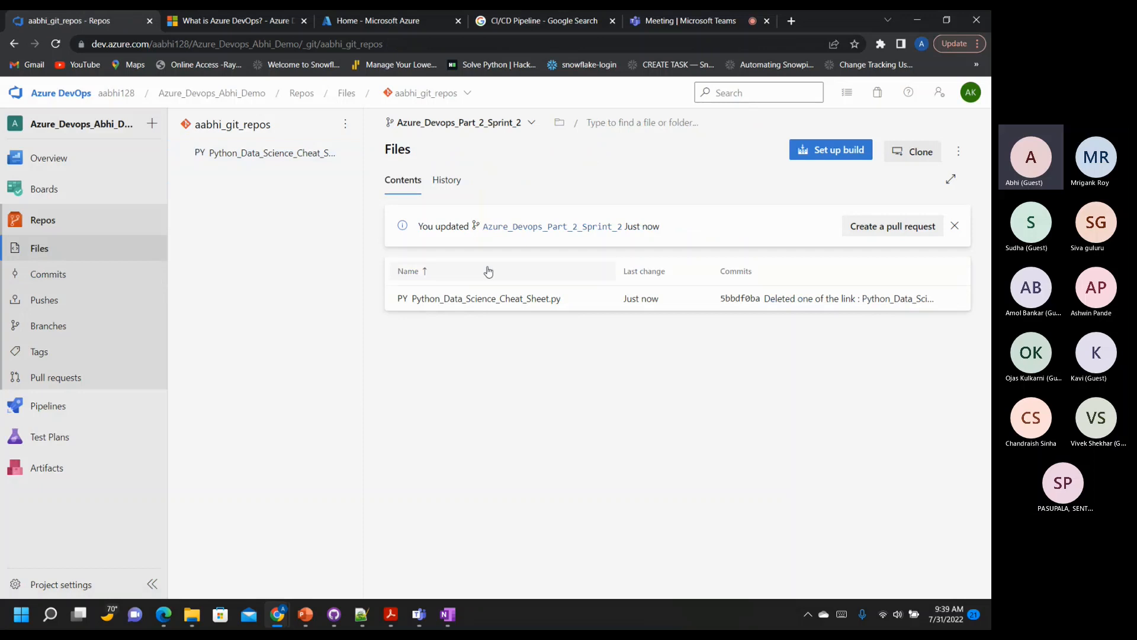
click(487, 301)
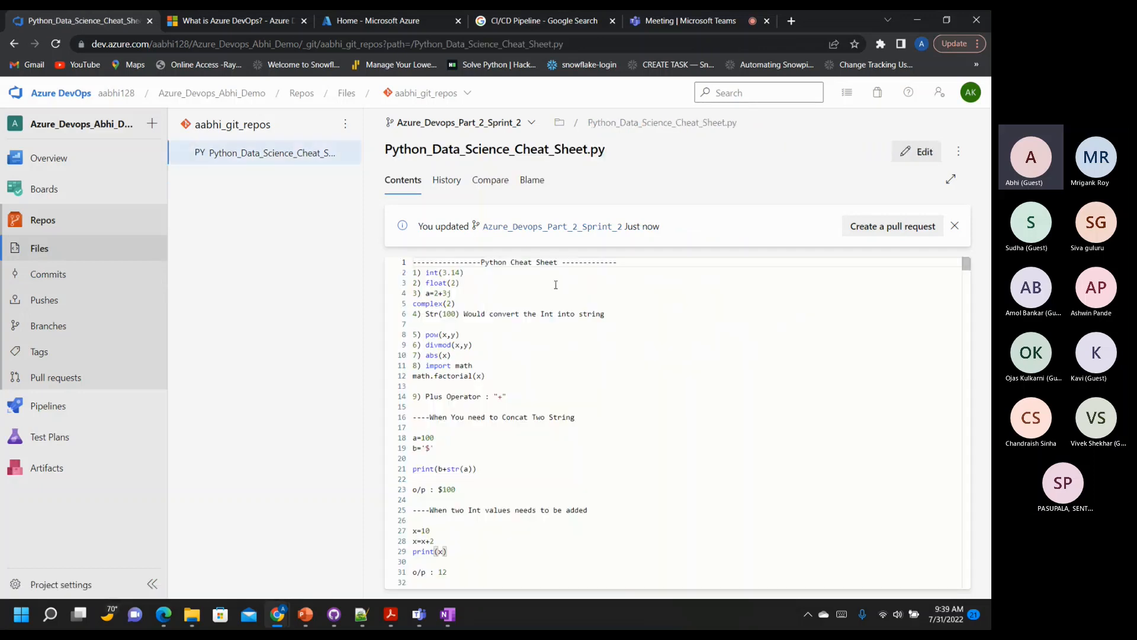
click(445, 180)
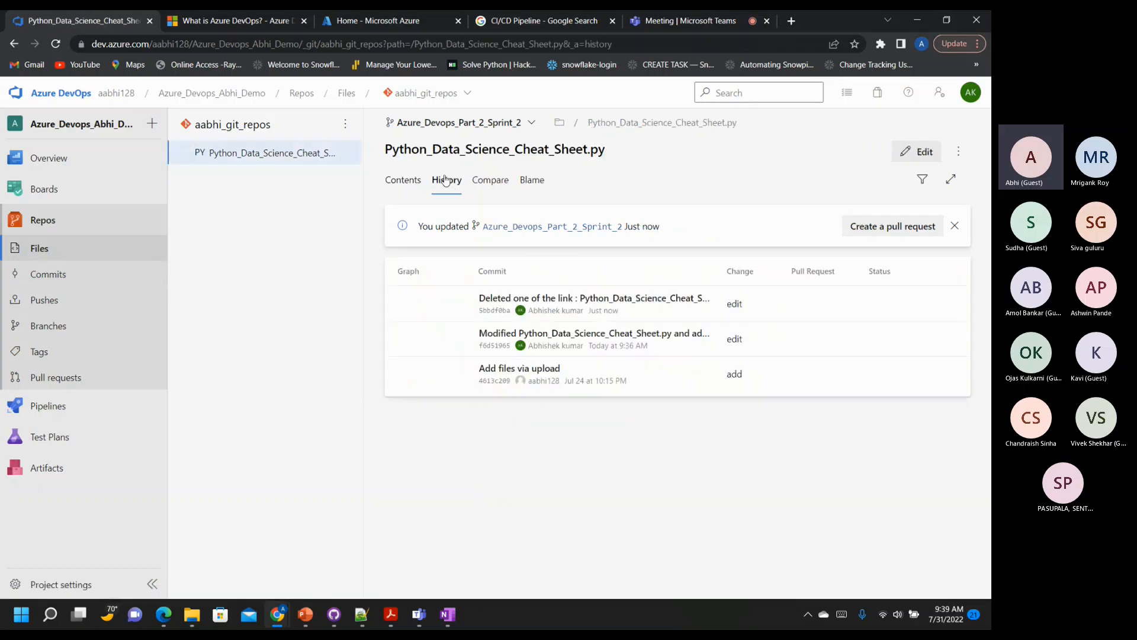
click(564, 299)
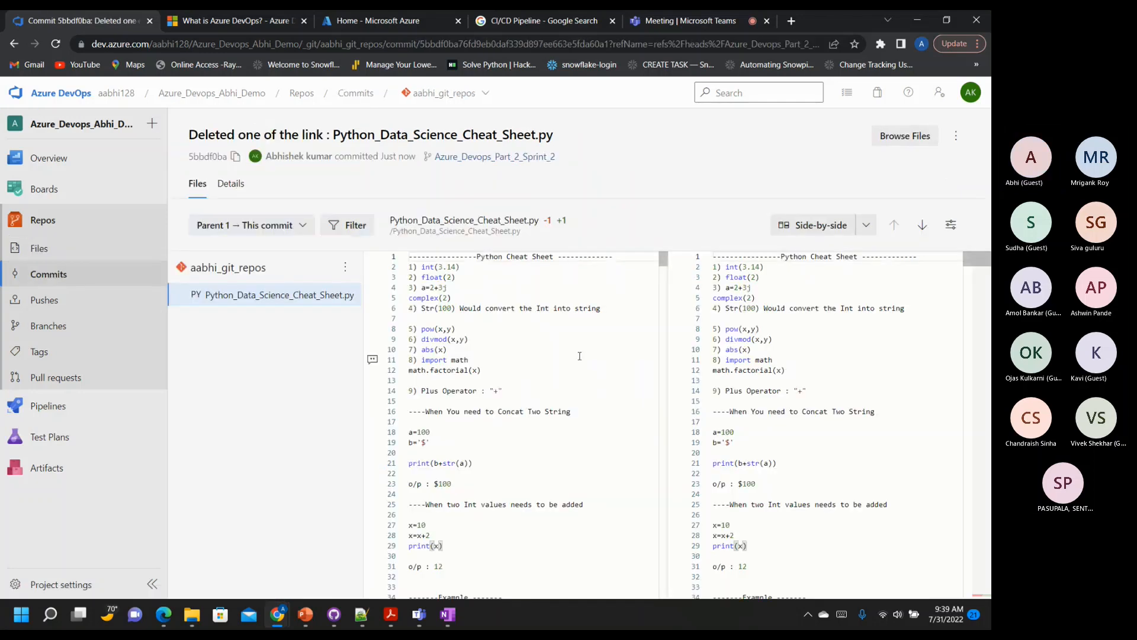
Switch the commit's diff to the Inline view and return it to Side-by-side
scroll(770, 432, down, 5)
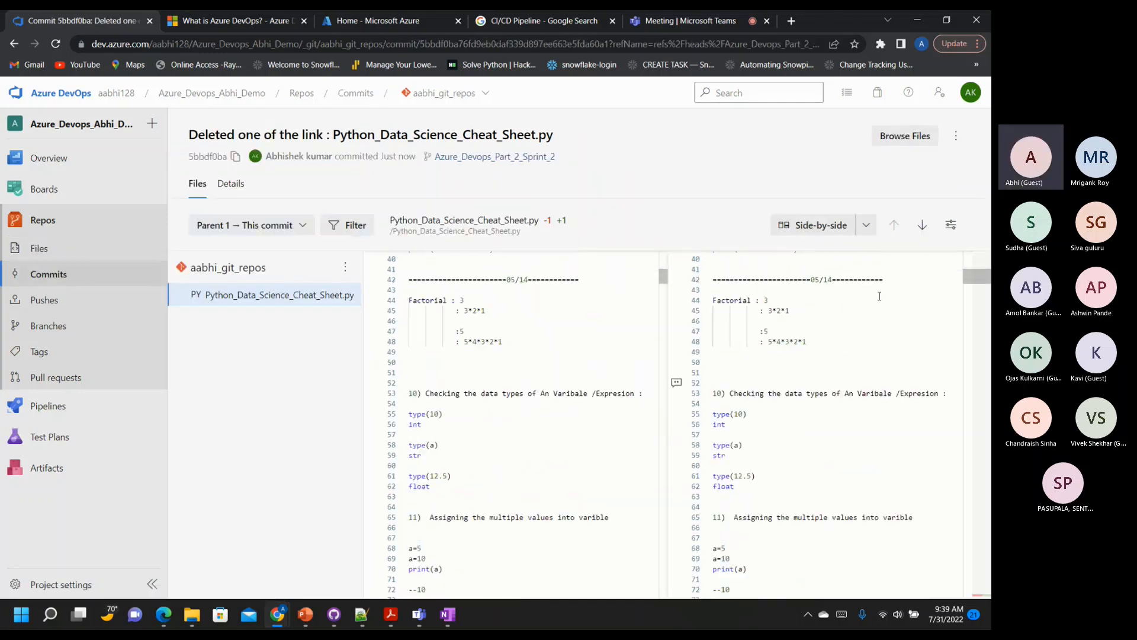
click(868, 231)
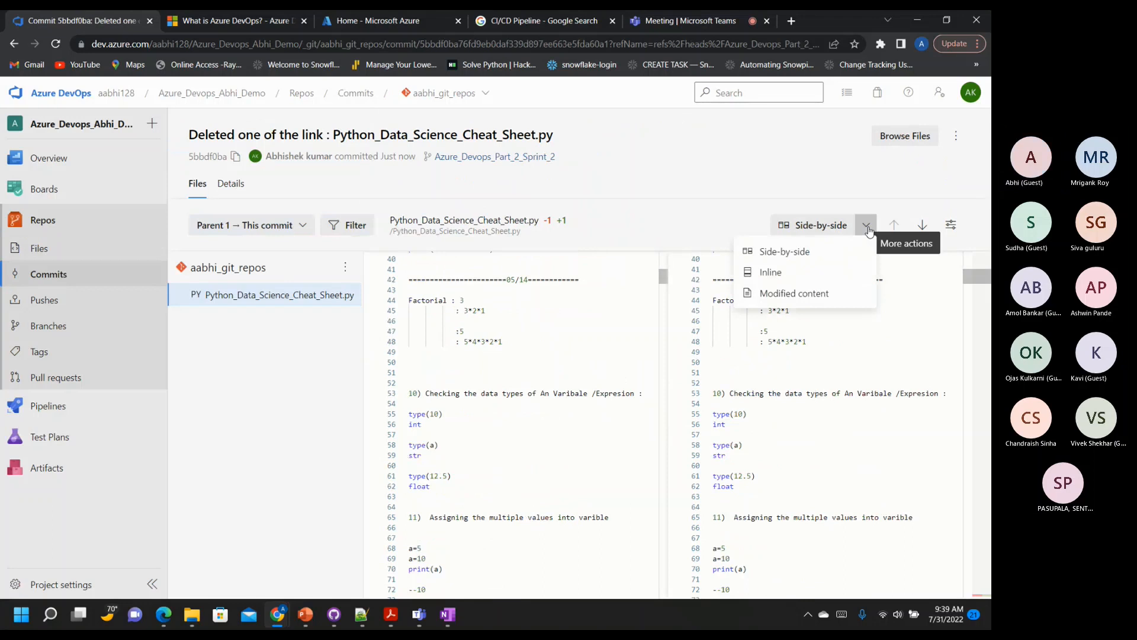
click(806, 277)
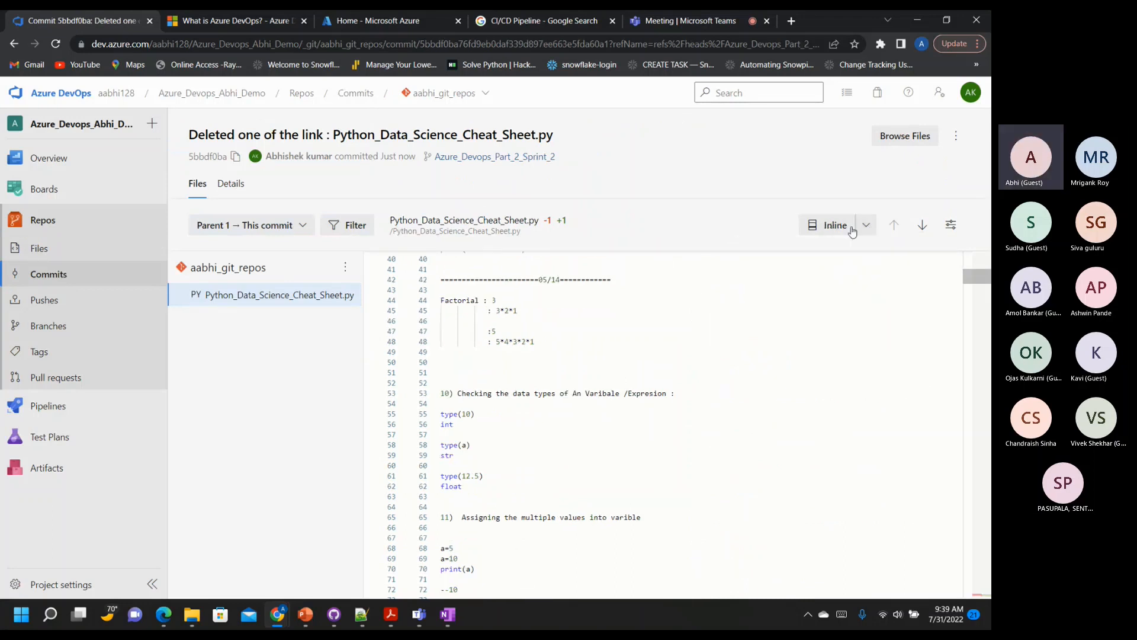
click(853, 231)
click(819, 252)
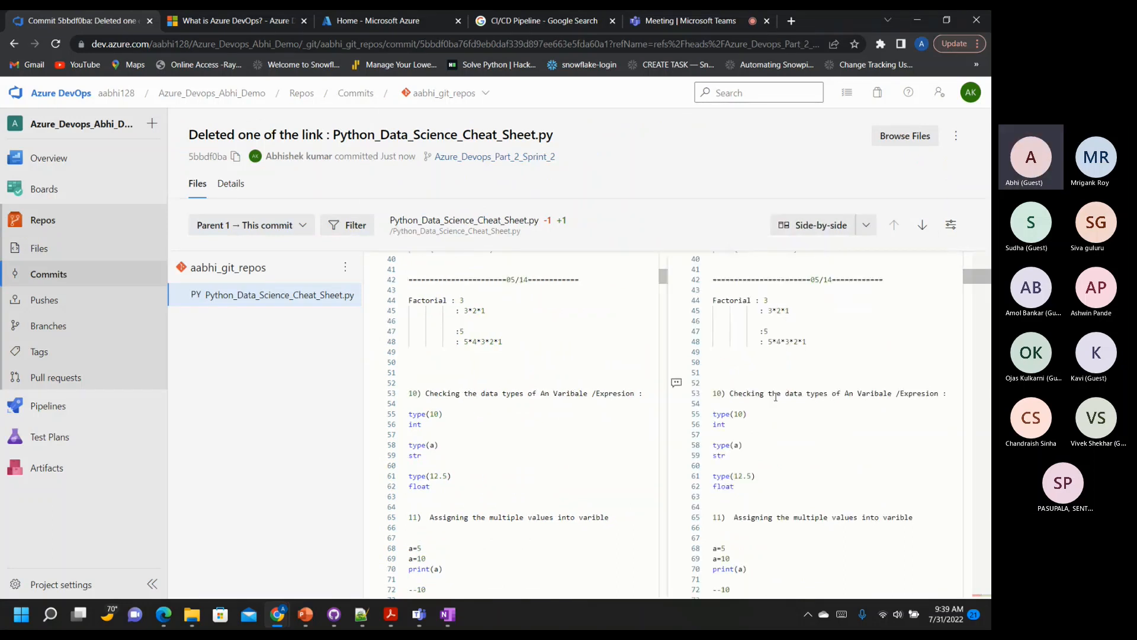
Compare both versions of the script around lines 760 to 766 in the diff, and view the commit's details
scroll(775, 396, down, 20)
scroll(798, 418, down, 20)
scroll(797, 420, down, 20)
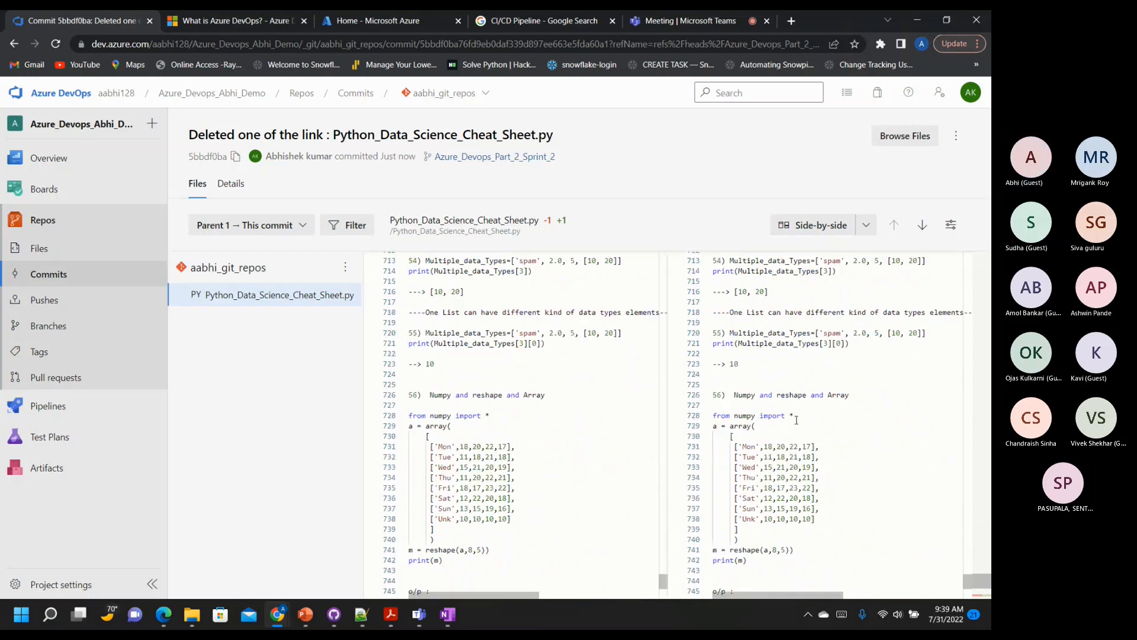
scroll(797, 420, down, 4)
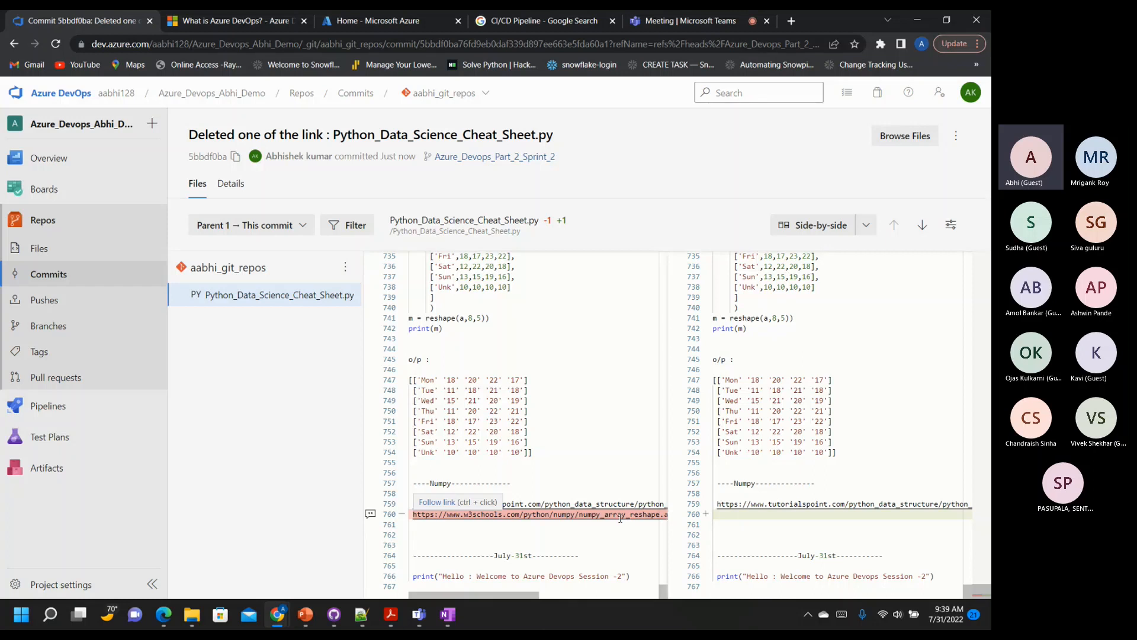
drag(632, 576, 408, 556)
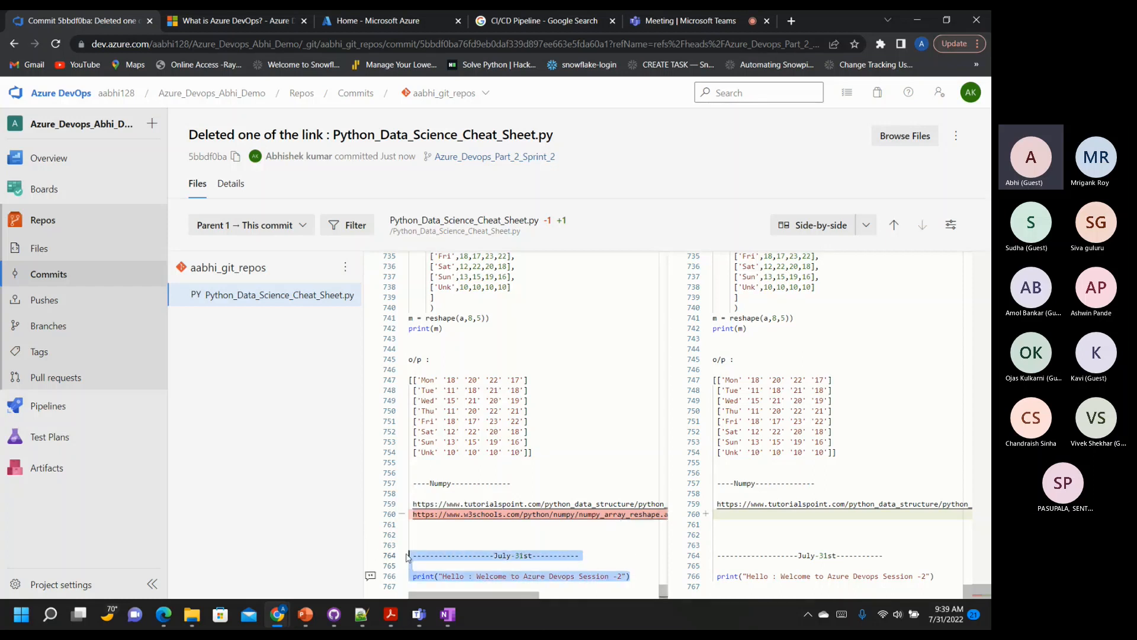
click(938, 575)
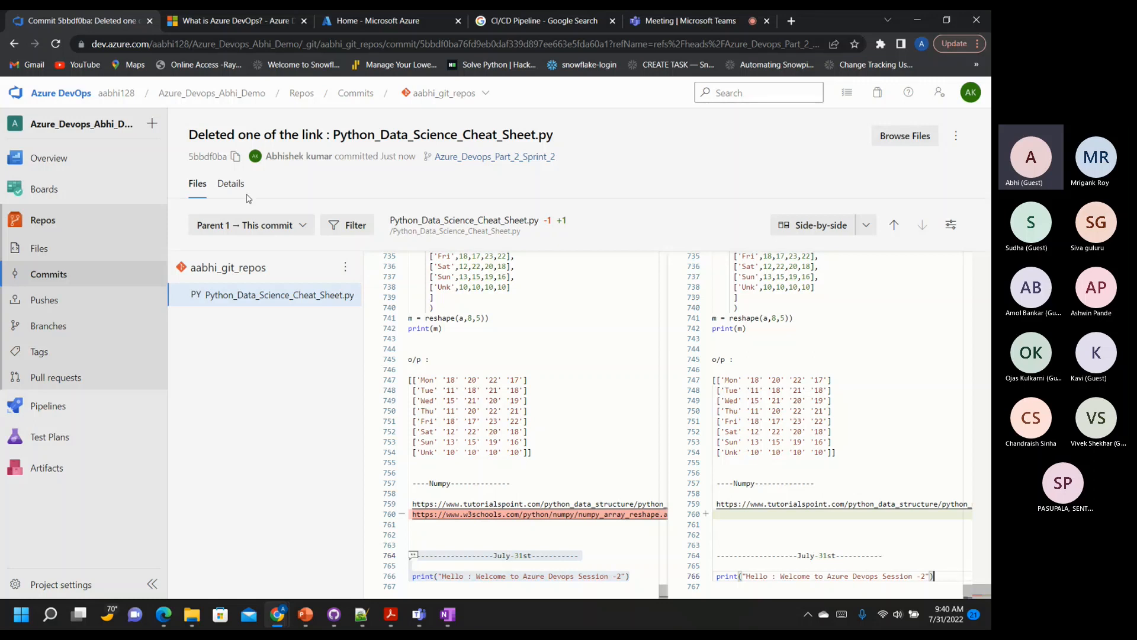
click(221, 184)
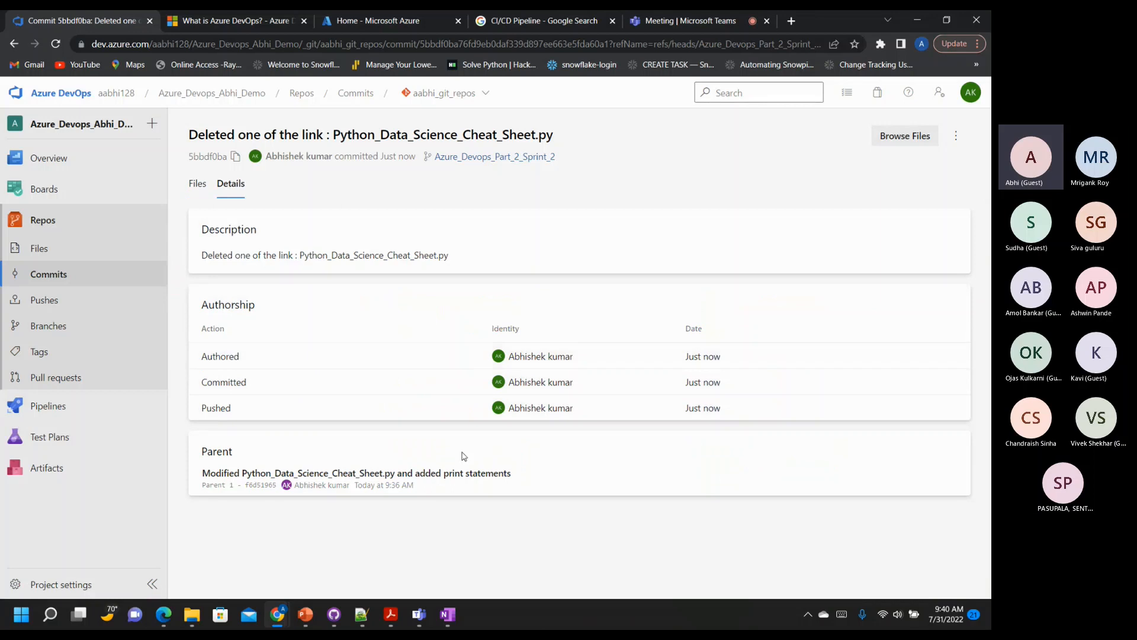
Examine the "Modified Python_Data_Science_Cheat_Sheet.py and added print statements" commit, and return to the Sprint 2 branch history
click(40, 249)
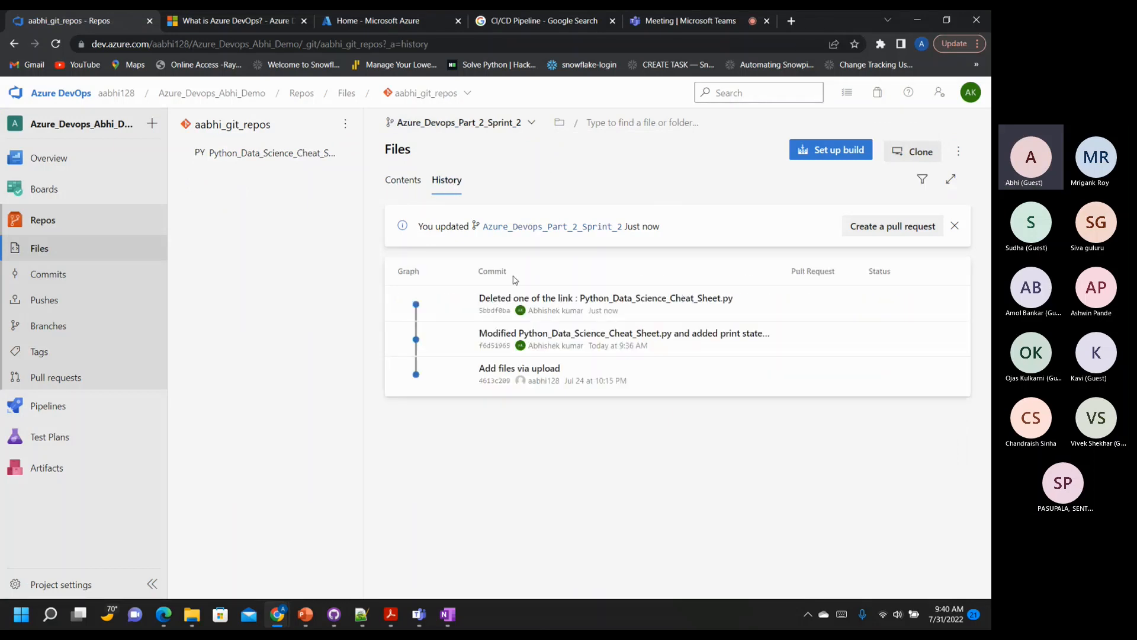
click(600, 339)
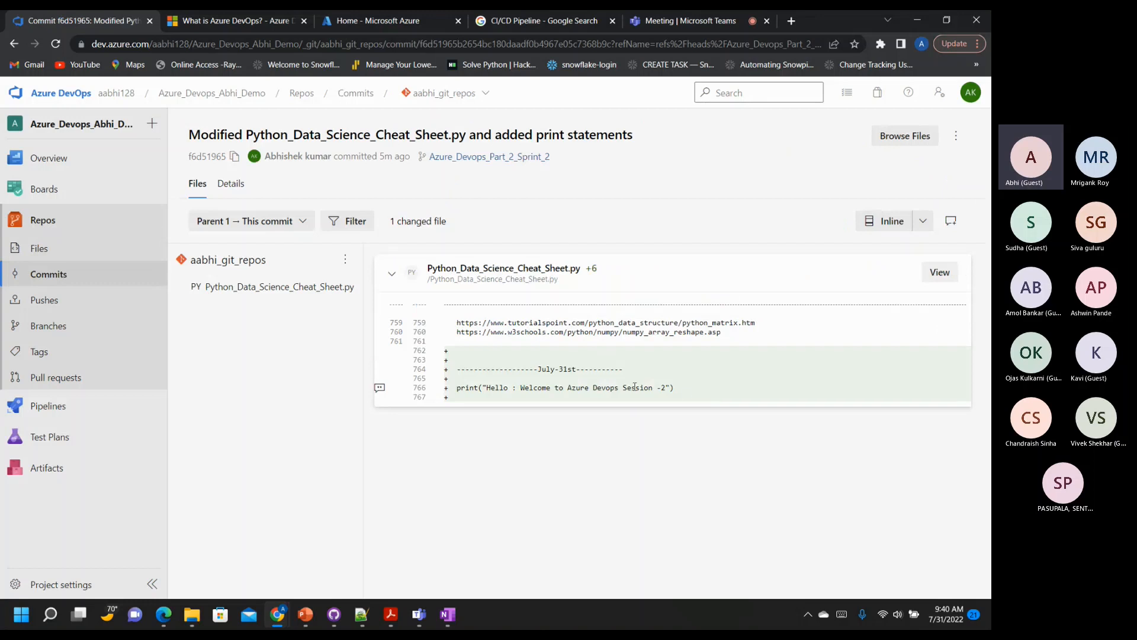
click(37, 248)
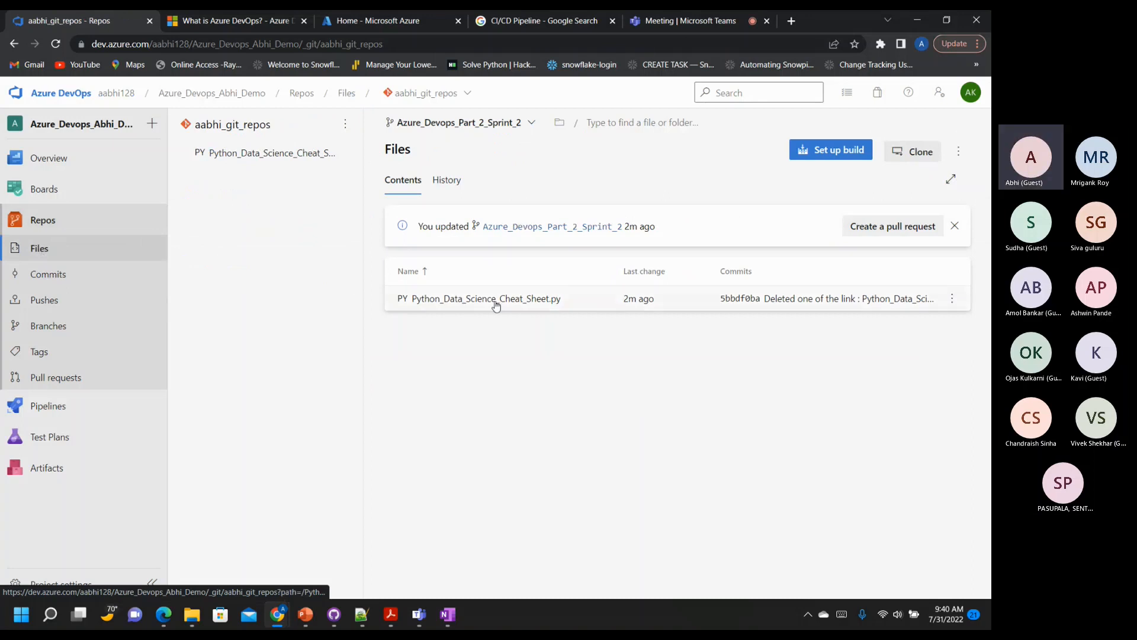
click(443, 179)
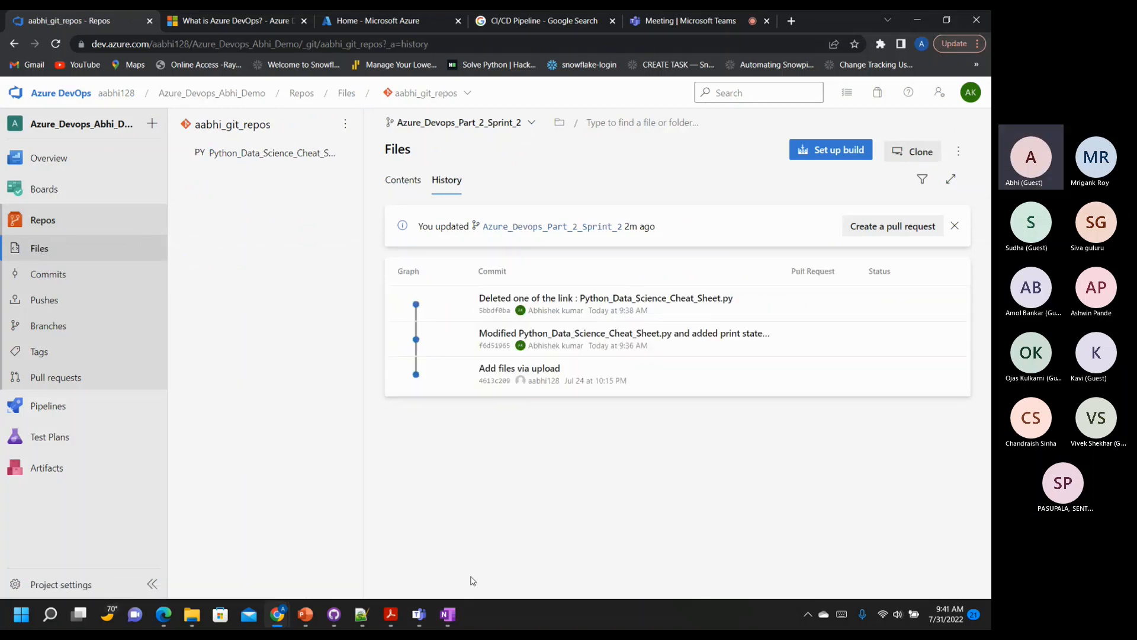
Switch to the Notepad++ notes and append "--> V1 --> v2 --> v3" to the Versioing line about the roll back plan
click(360, 616)
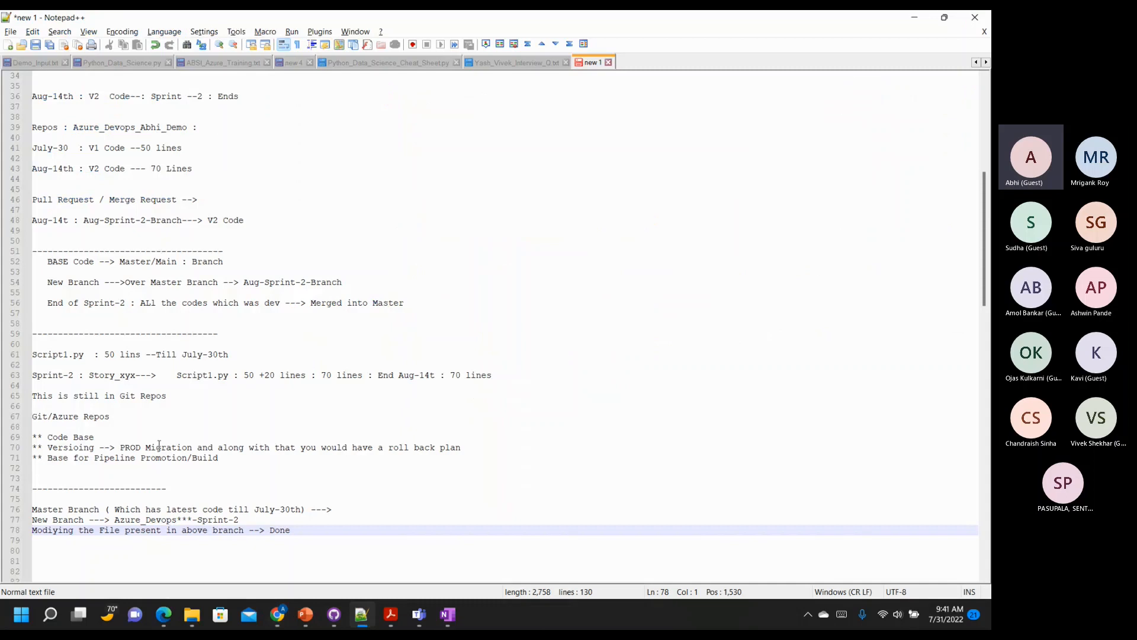
drag(51, 448, 461, 447)
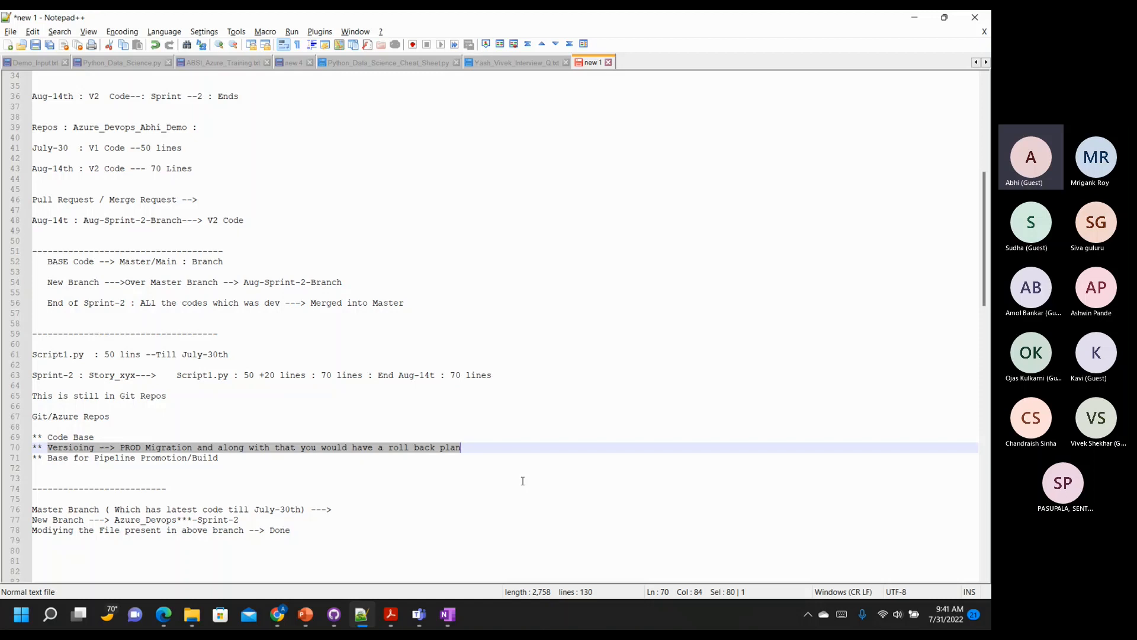
click(489, 444)
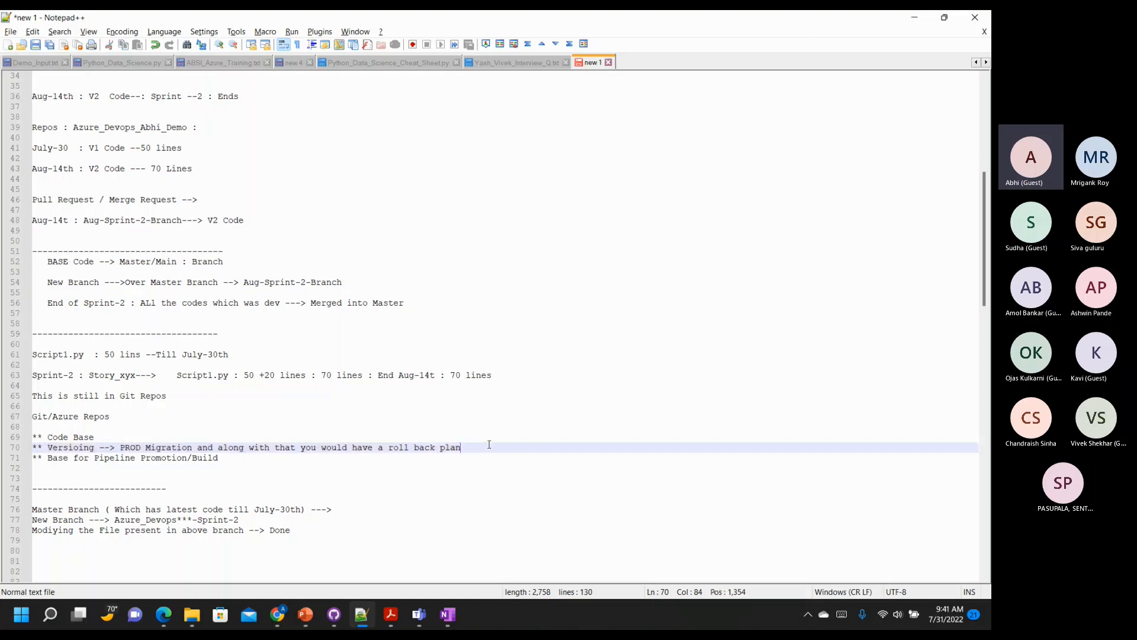
text(-->V1  --> v2  --> v3)
Switch back to Azure DevOps in the browser and examine the script content added by the "Add files via upload" commit
key(alt+Tab)
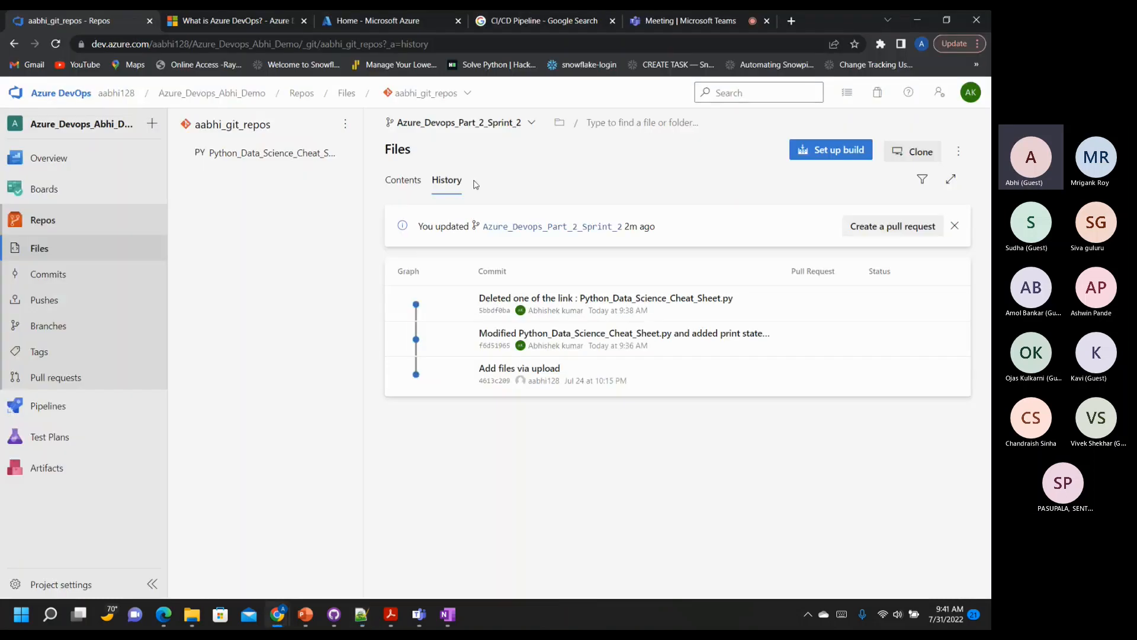
click(513, 375)
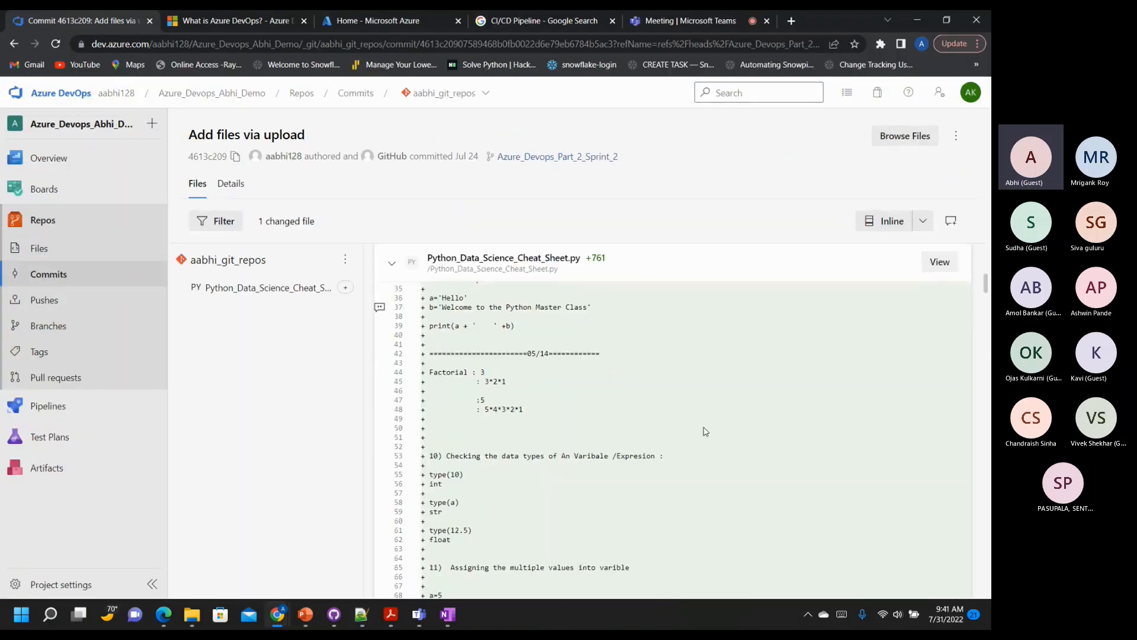
scroll(704, 437, down, 20)
scroll(704, 444, down, 10)
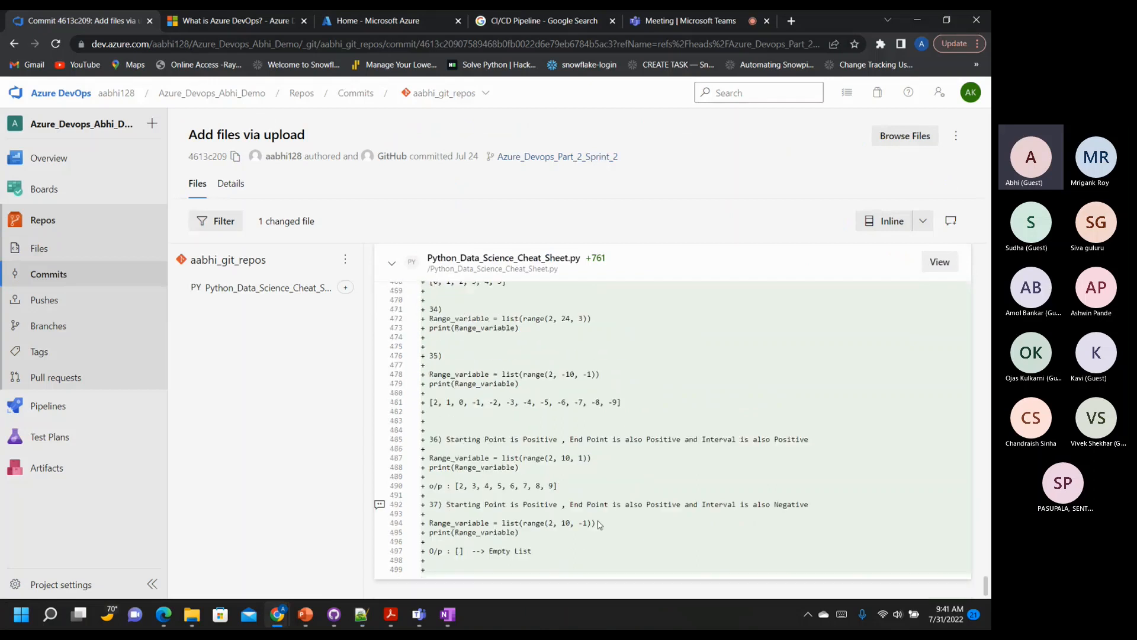
scroll(435, 573, up, 20)
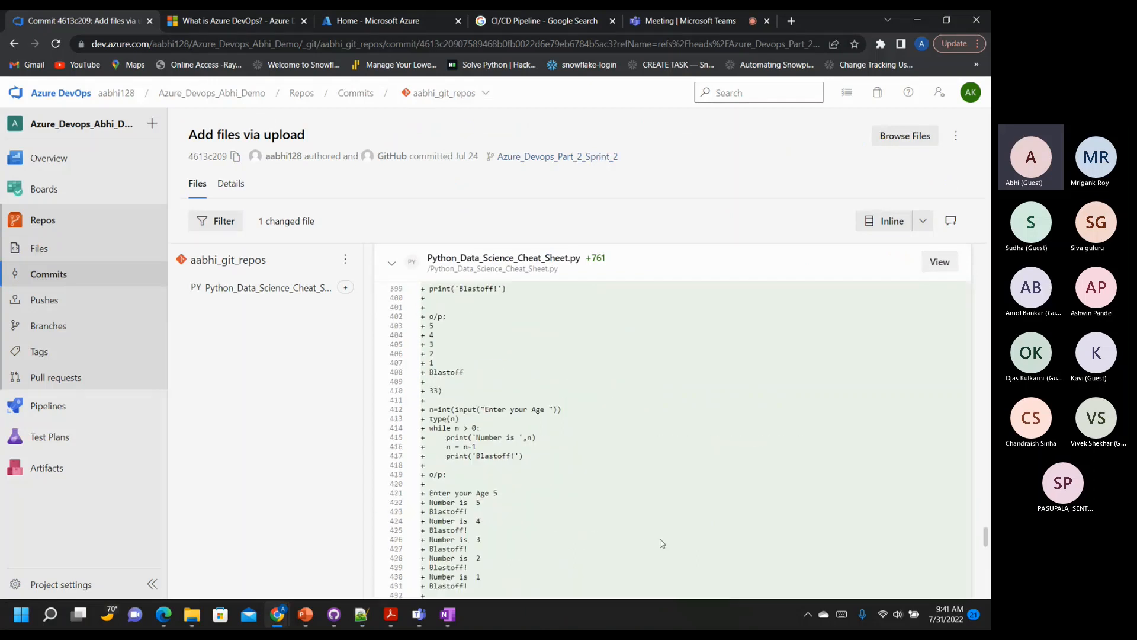
Reopen the commit that added print statements from the branch history and view its changed lines
click(37, 248)
click(446, 180)
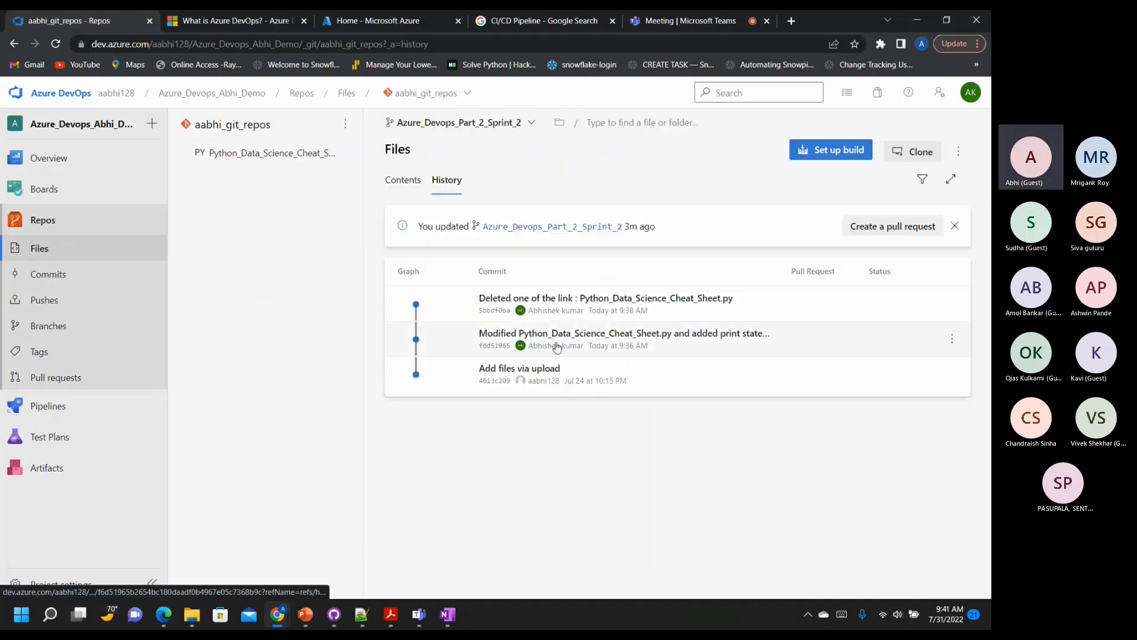
click(557, 347)
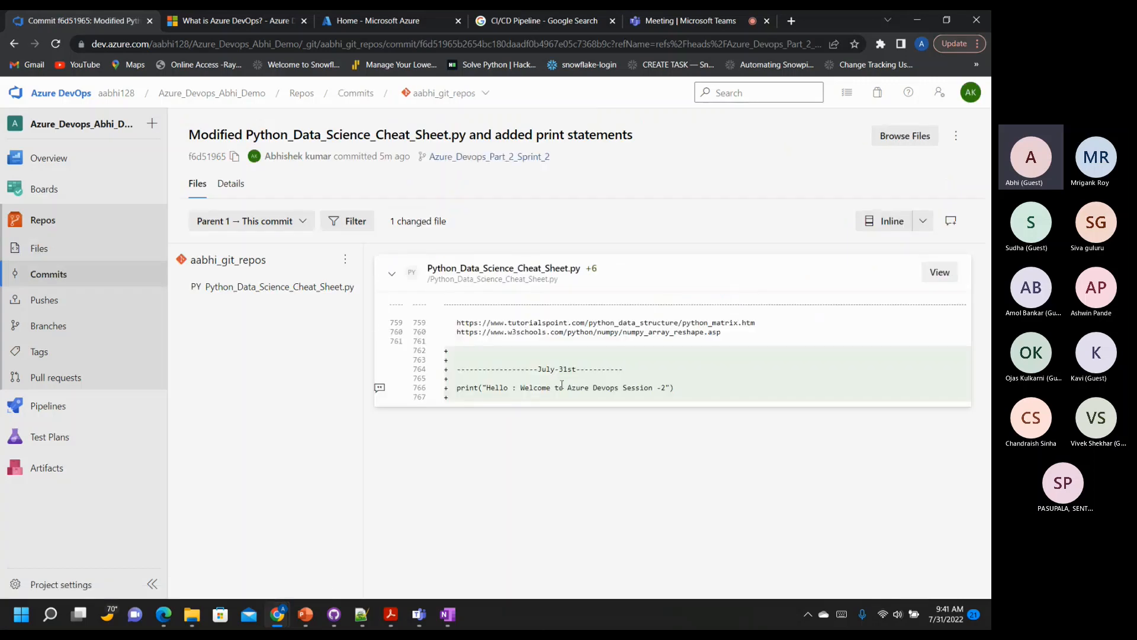
View the line changes in the "Deleted one of the link" commit, and return to the branch history
click(72, 247)
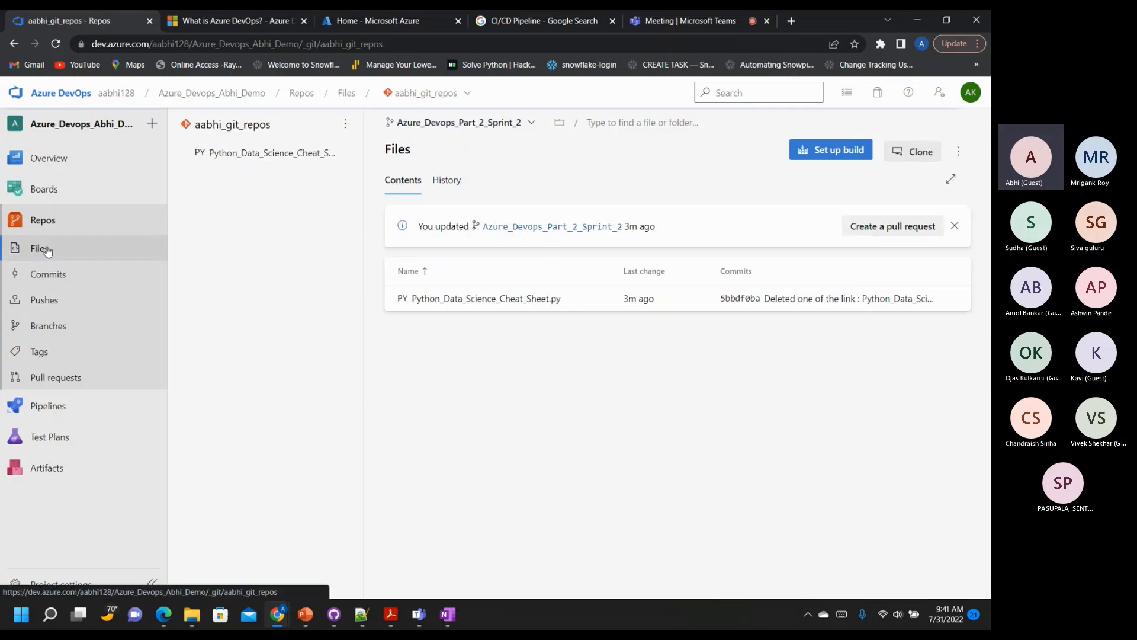
click(453, 190)
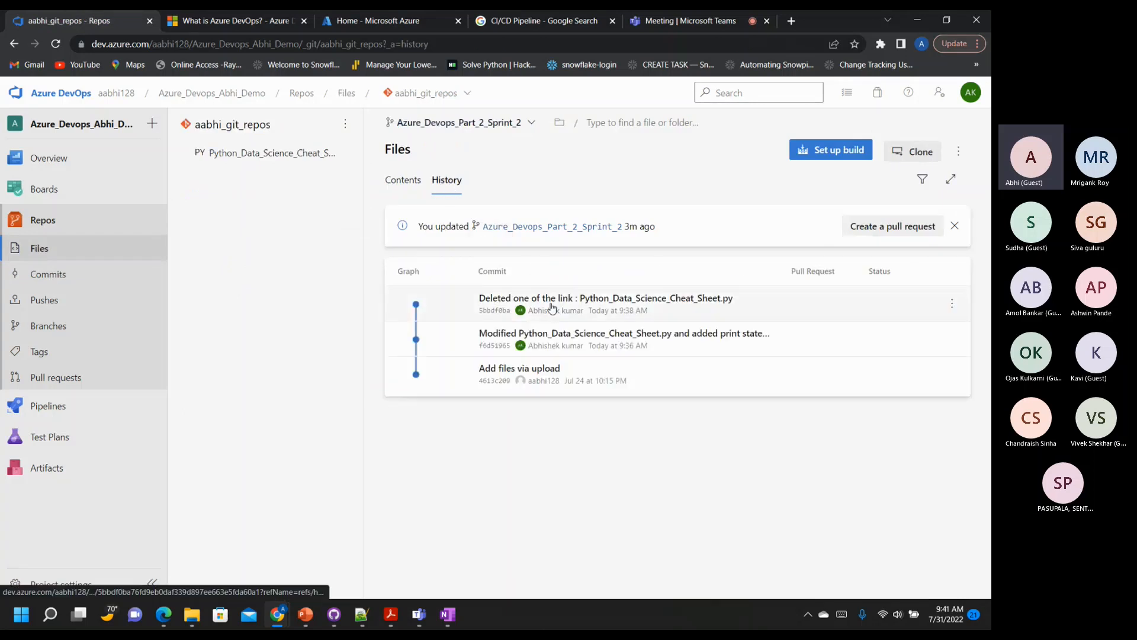
click(552, 307)
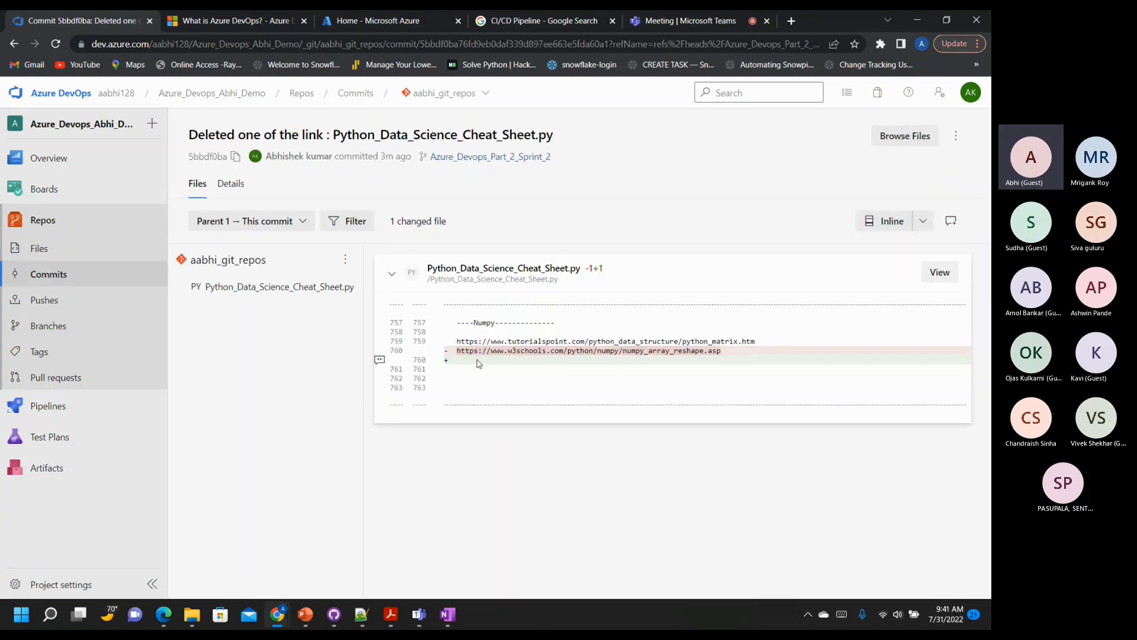
click(46, 249)
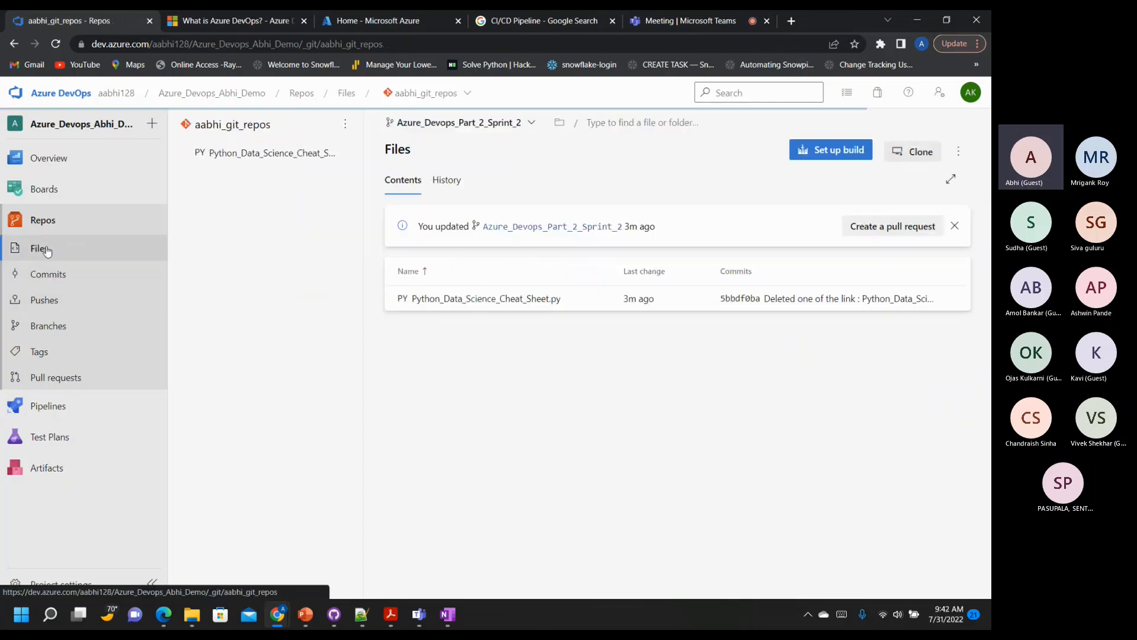
click(450, 183)
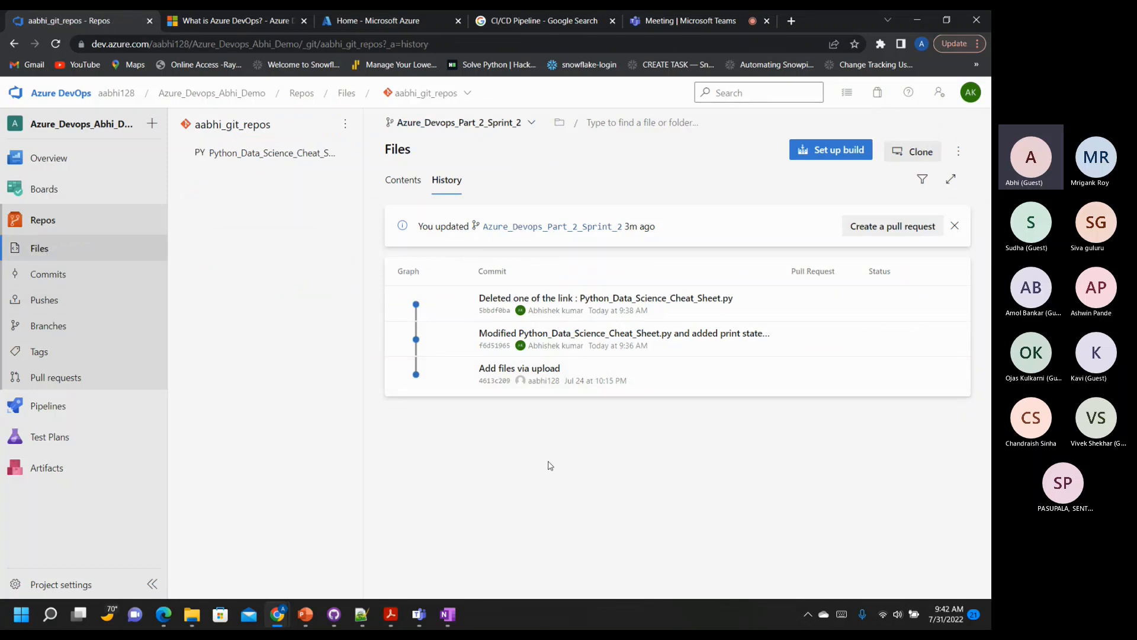
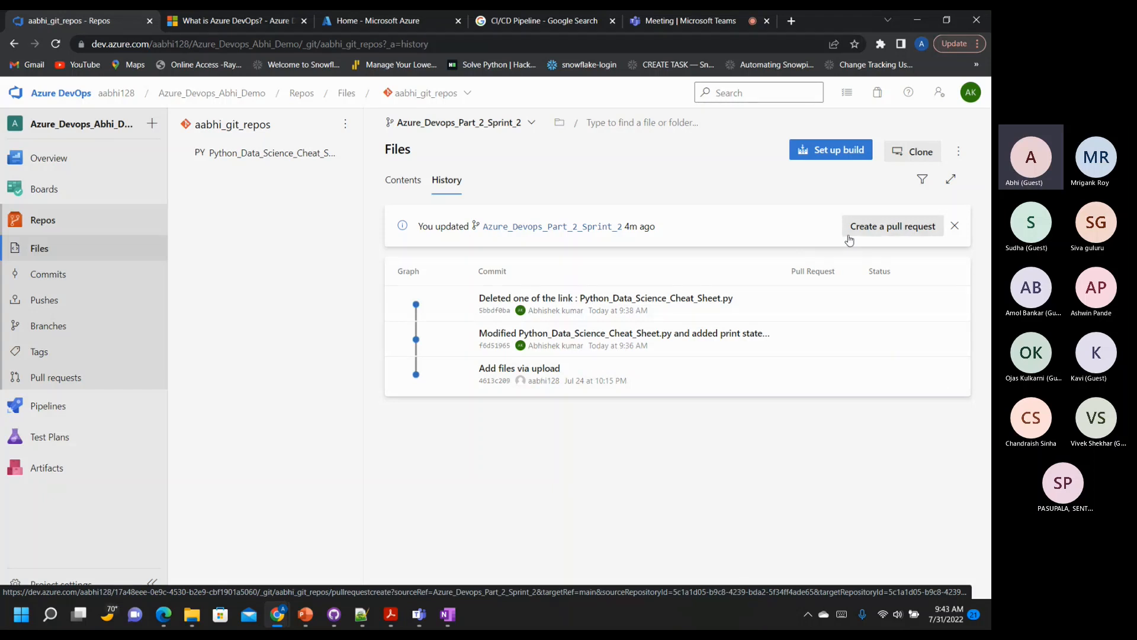
Switch to the Notepad++ notes, highlight the Pull Request / Merge Request line, and append "--Master/Main" to the Code Base line
key(alt+Tab)
drag(205, 199, 32, 202)
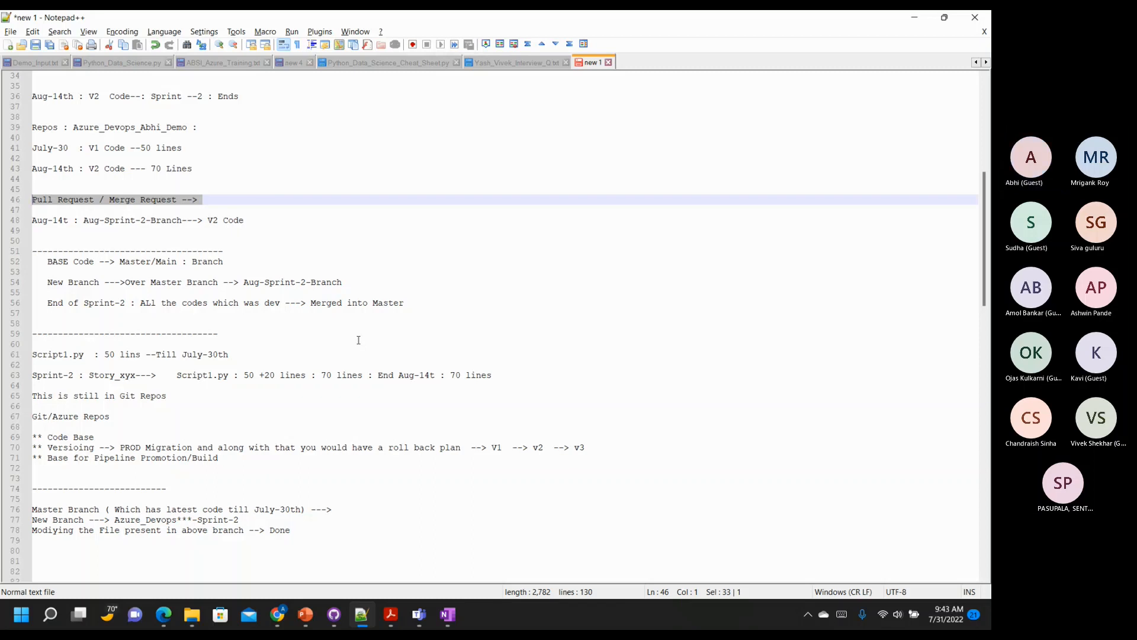
click(129, 440)
text(--Master/Mai)
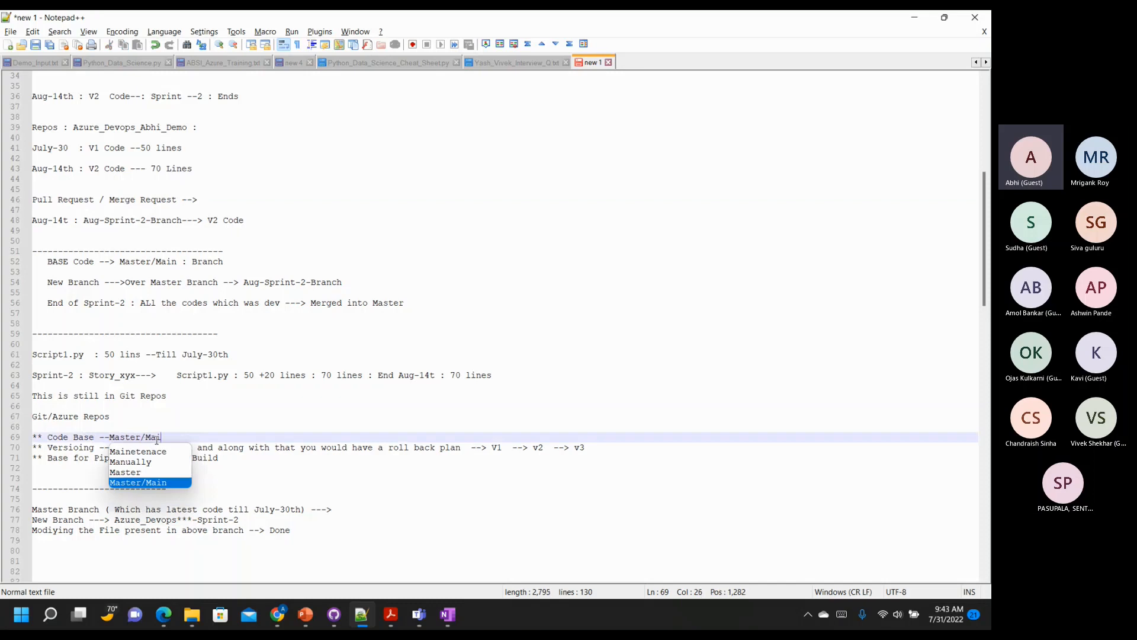
text(n)
click(267, 473)
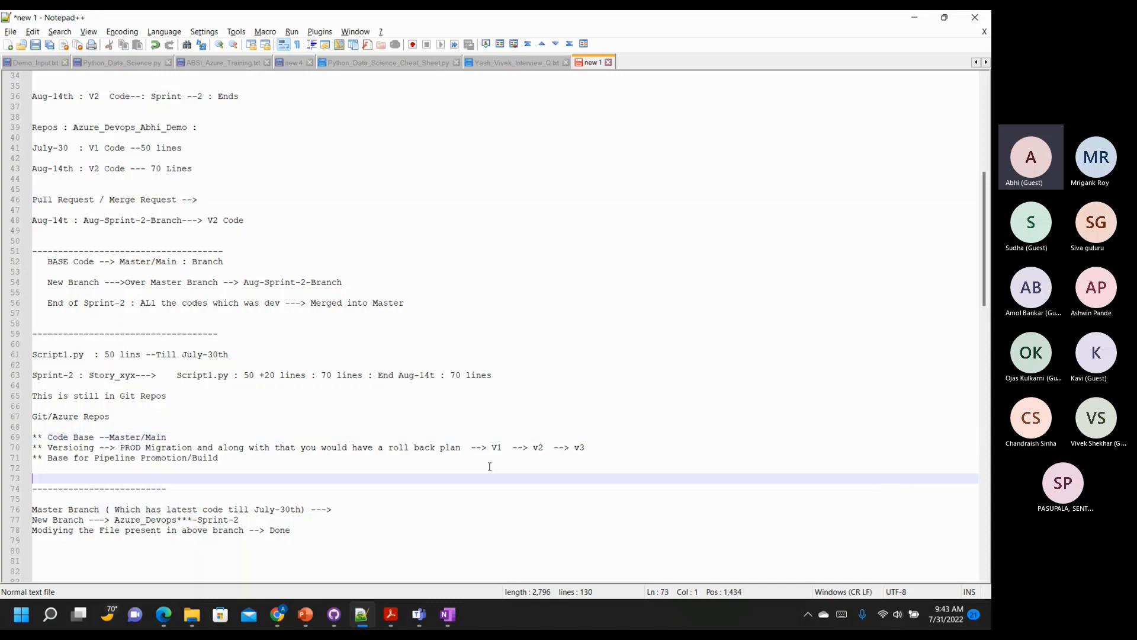
Highlight the Code Base and Versioning lines in the notes
click(597, 447)
drag(597, 447, 32, 438)
click(242, 459)
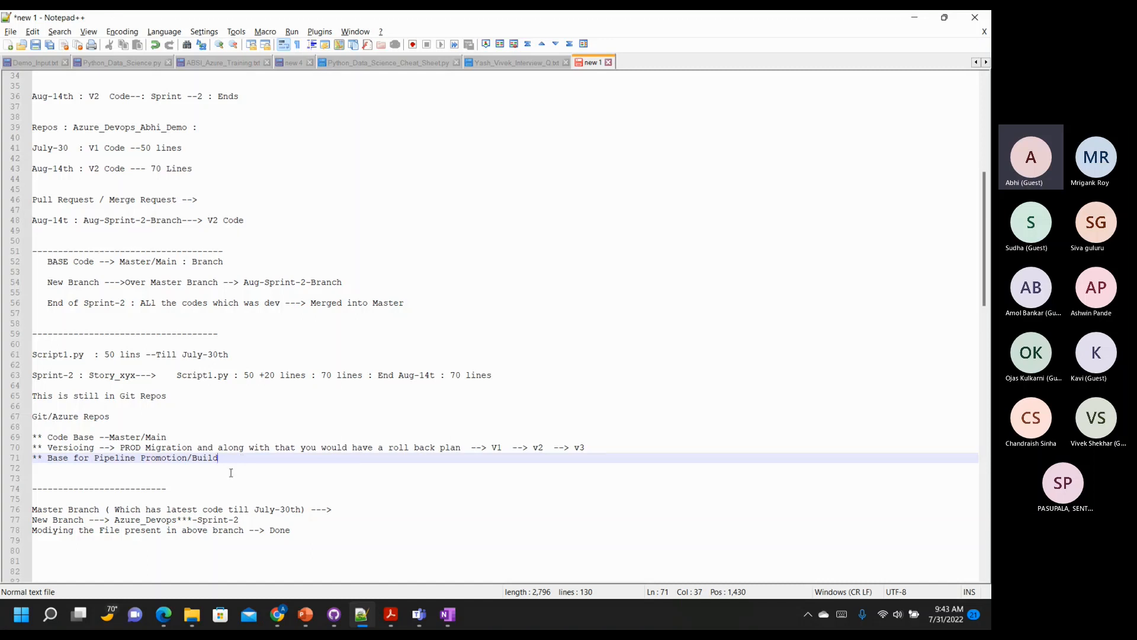
drag(592, 447, 111, 428)
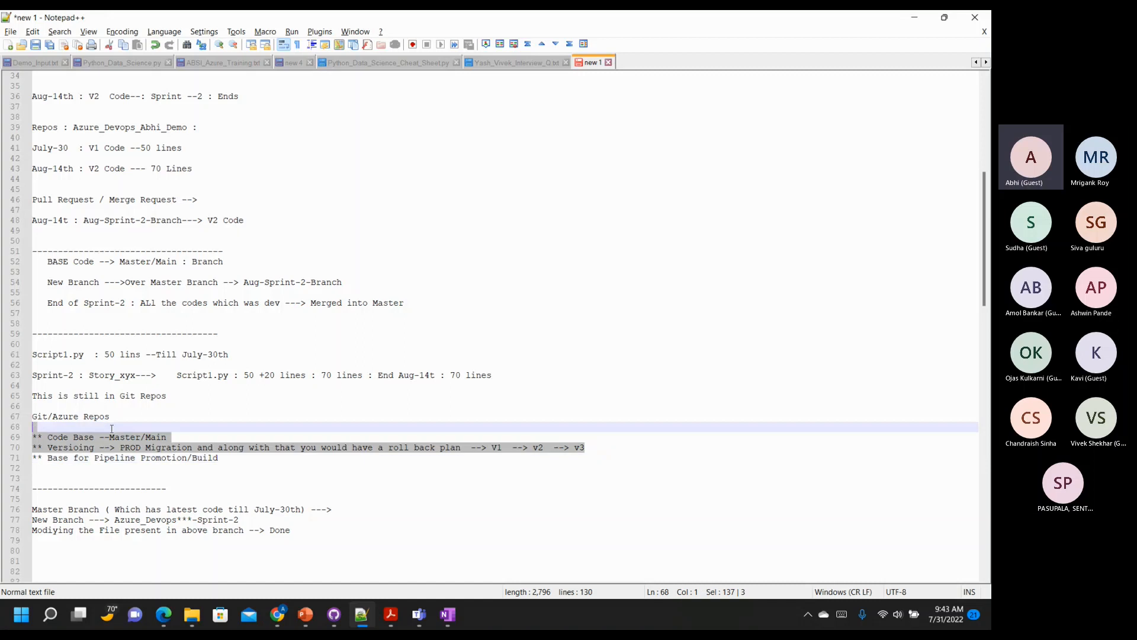
click(248, 460)
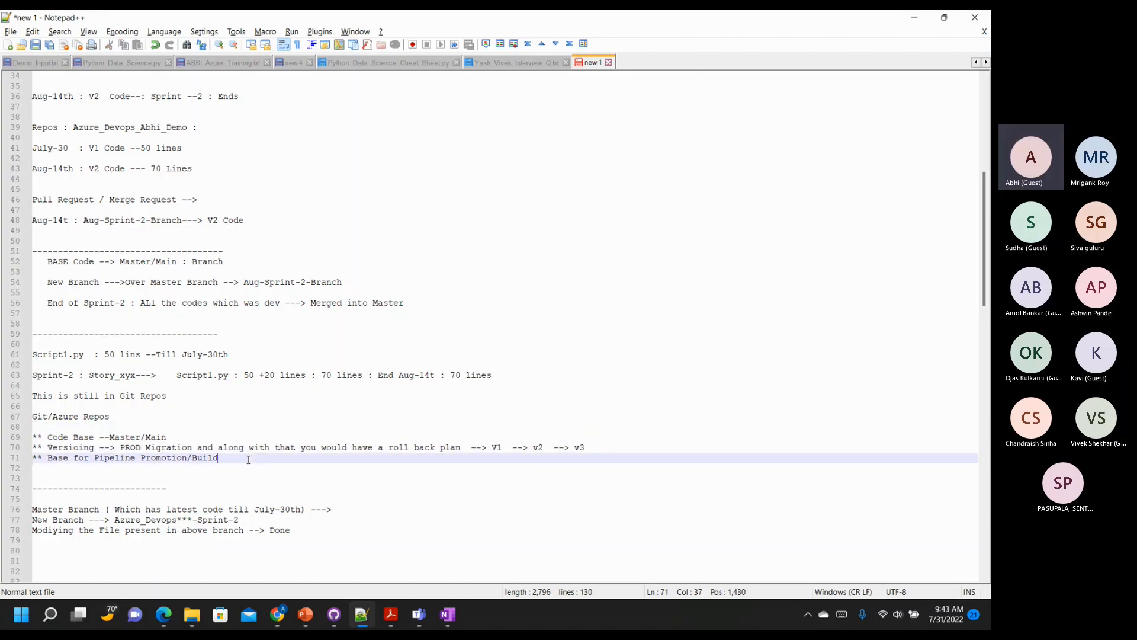
Insert blank lines below the Versioning line and start a new "**" bullet directly beneath it
click(592, 447)
key(Return)
key(Return)
key(Return)
key(Return)
key(Return)
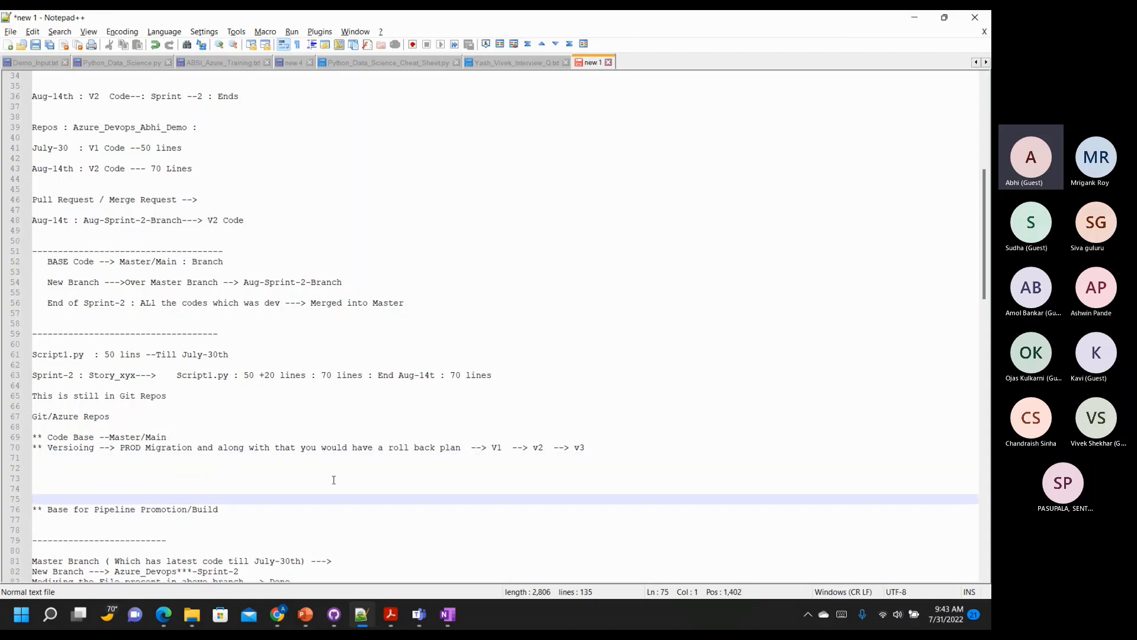
click(166, 465)
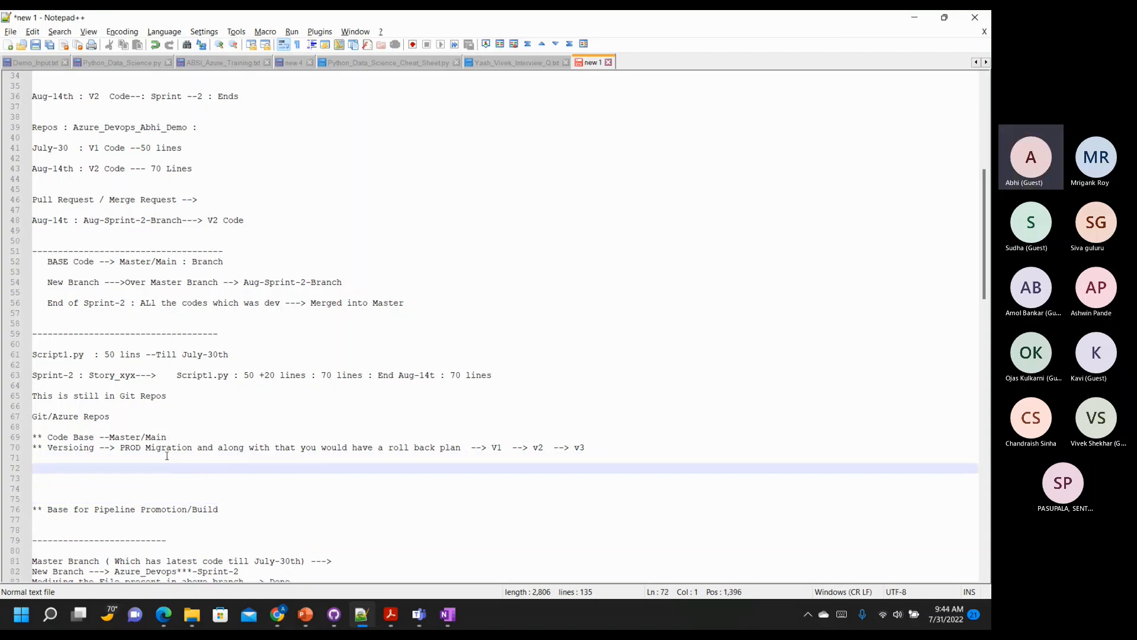
click(166, 456)
text(***)
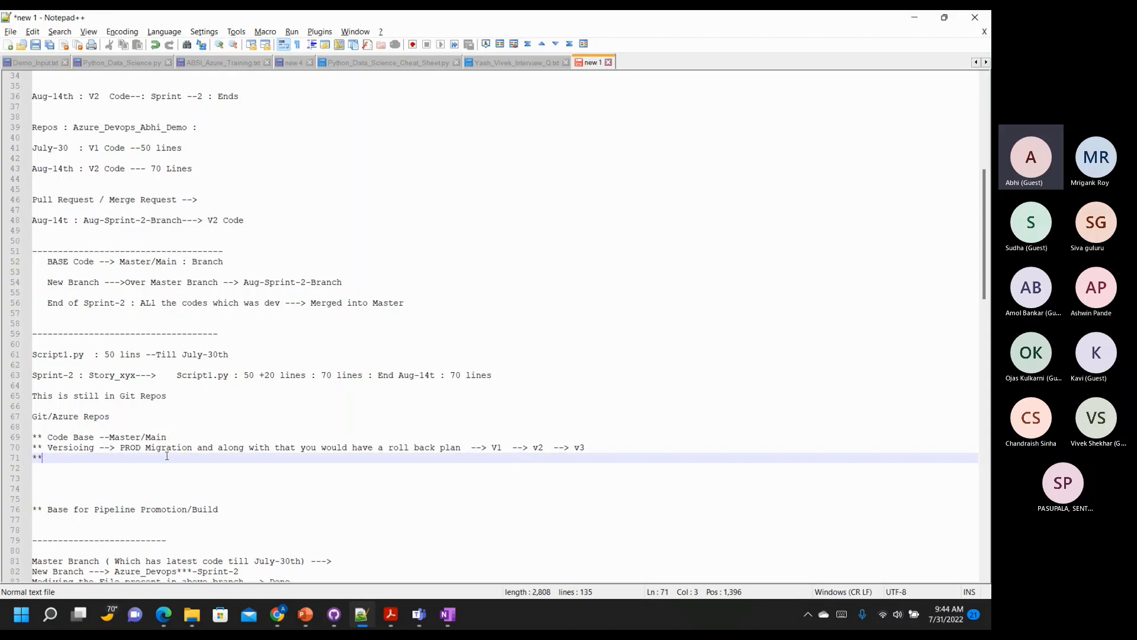
Switch to Azure DevOps in the browser and view the Sprint 2 branch's commit history and its pull request option
key(alt+Tab)
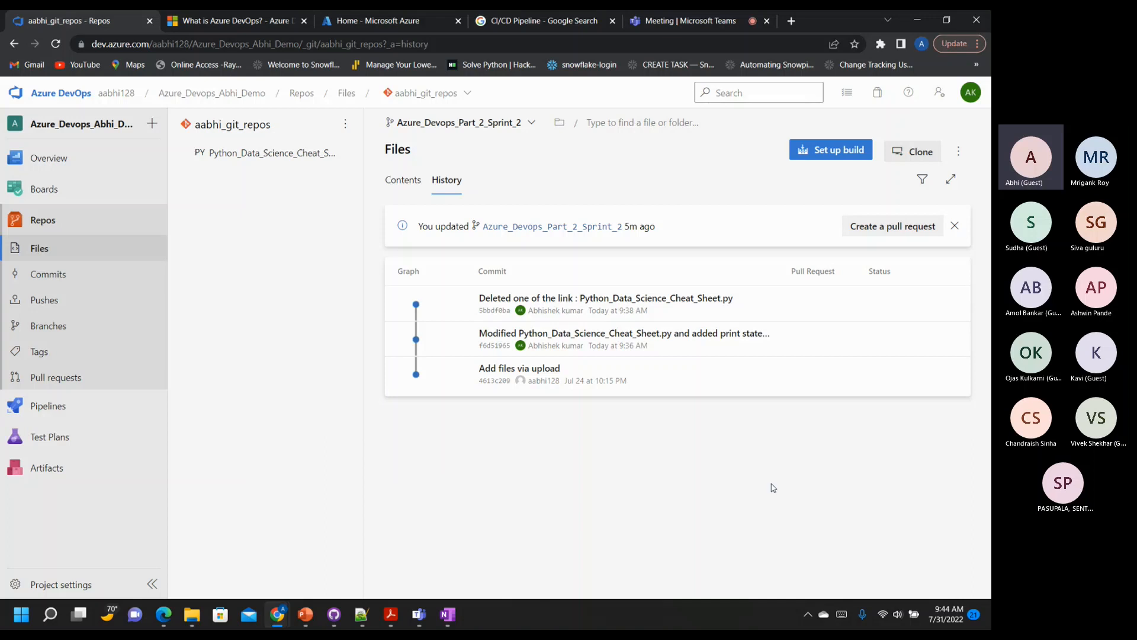
click(278, 614)
click(349, 593)
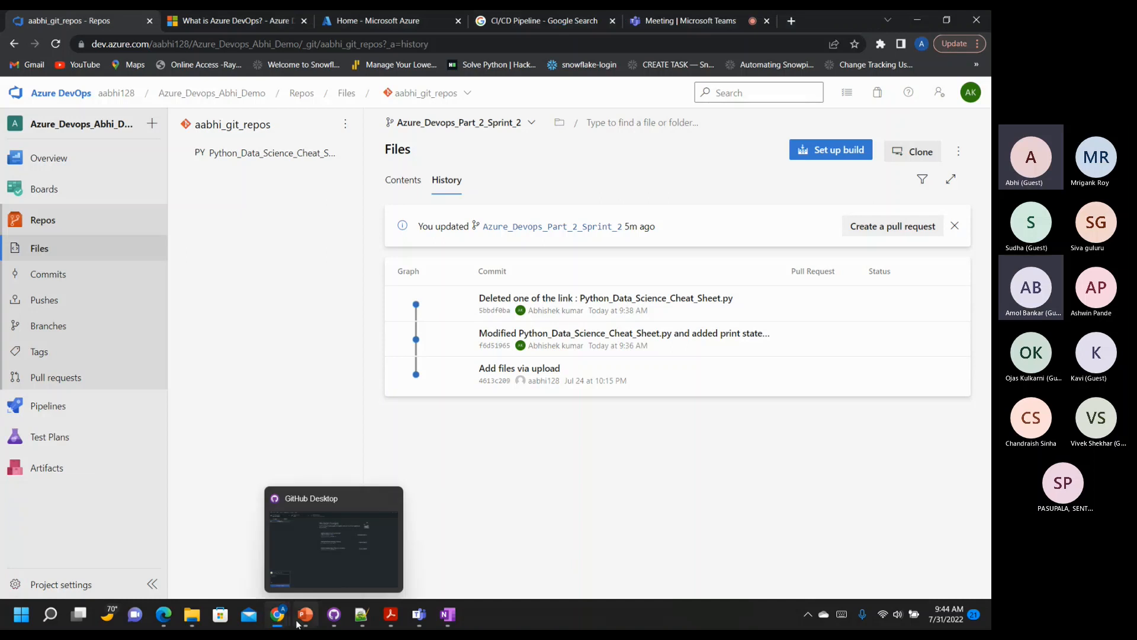
mouse_move(282, 620)
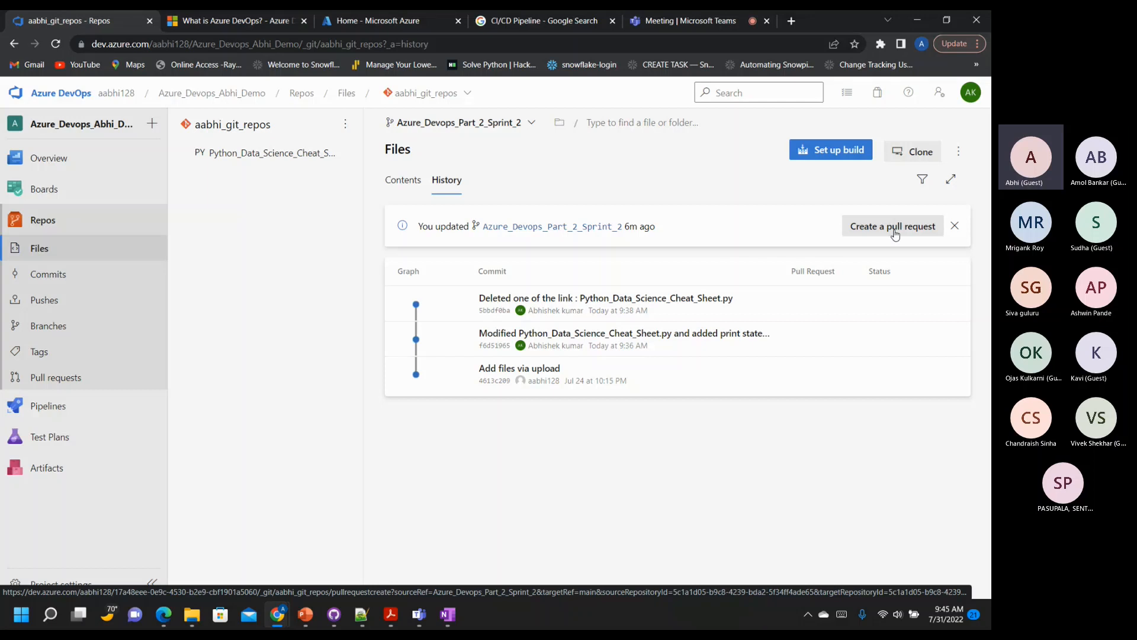
Switch back to the Notepad++ notes and add the abbreviations "( PR)" after Pull Request and "(MR)" after Merge Request
key(alt+Tab)
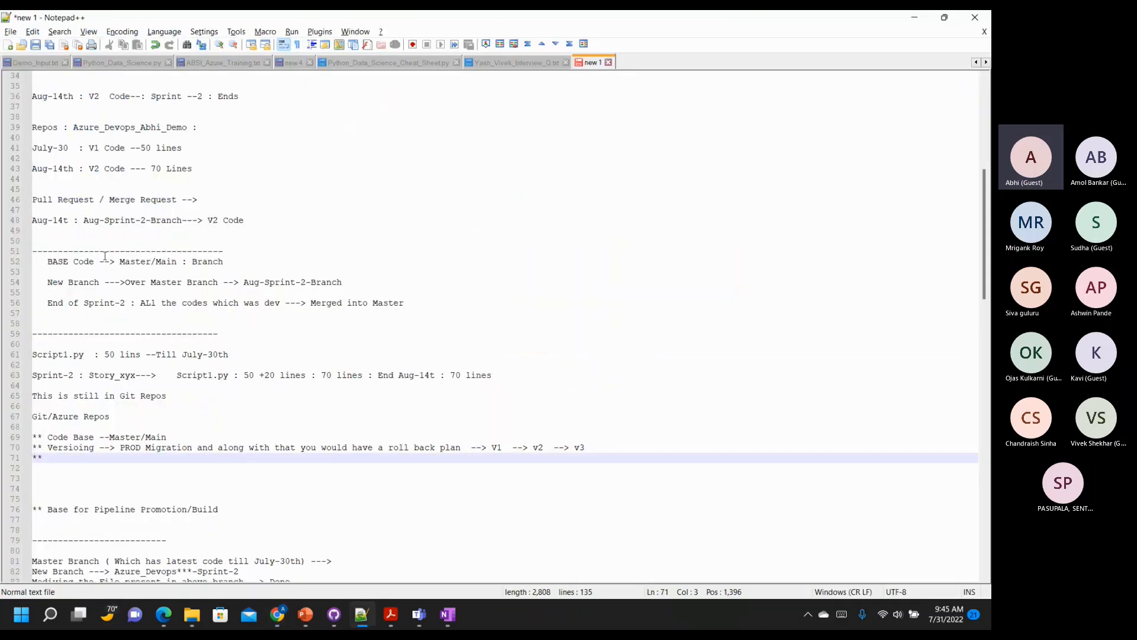
click(99, 203)
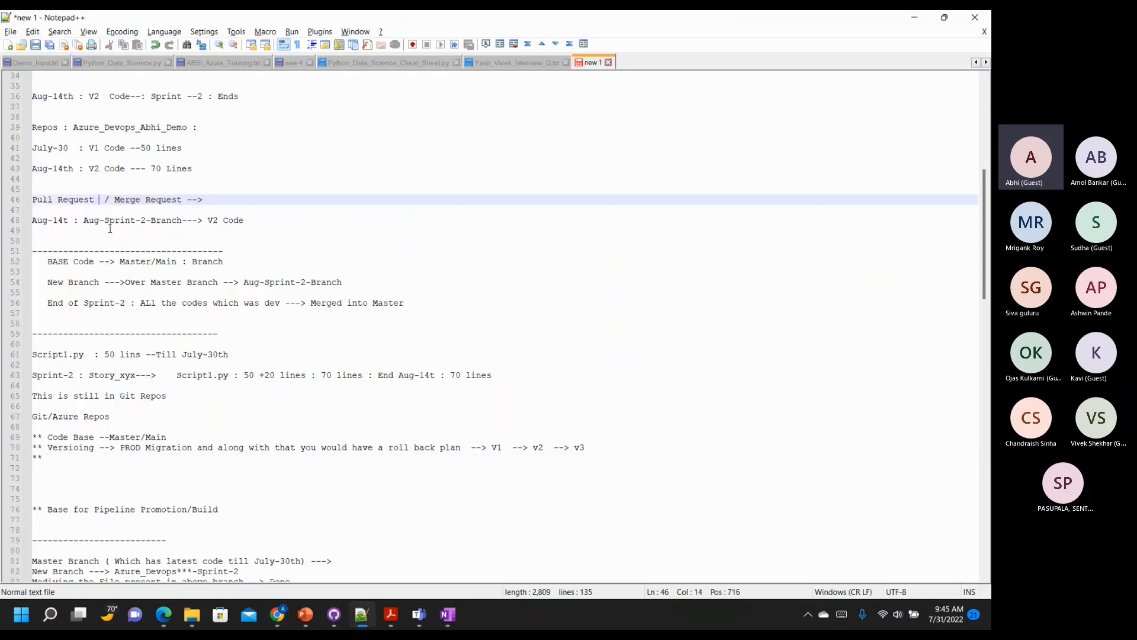
text(( PR))
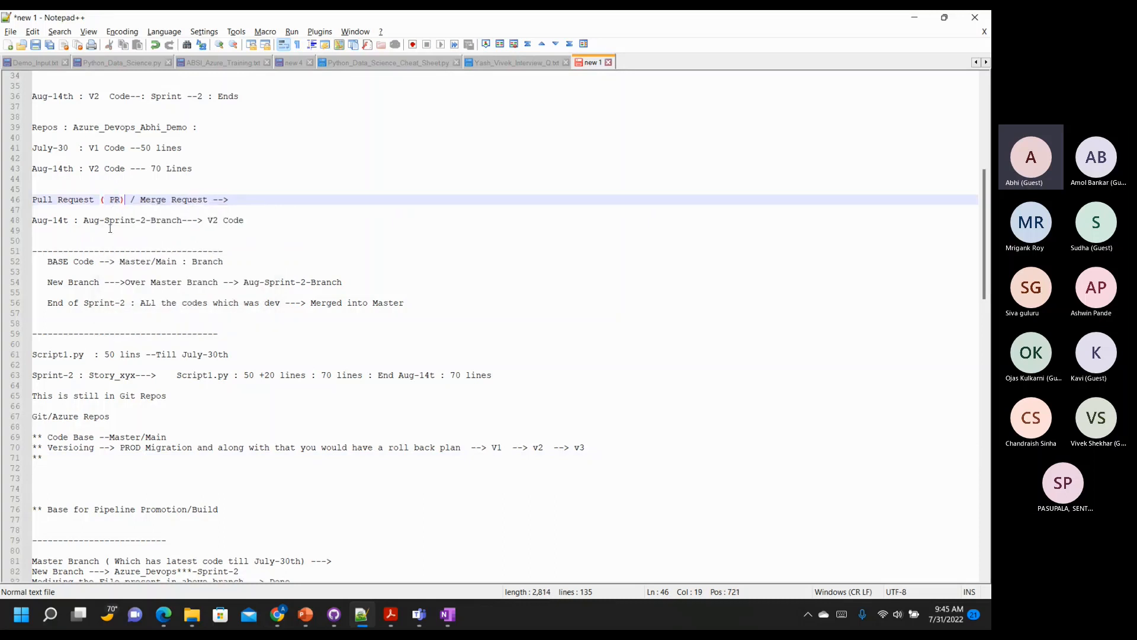
drag(211, 200, 243, 210)
key(BackSpace)
text(-->)
key(Return)
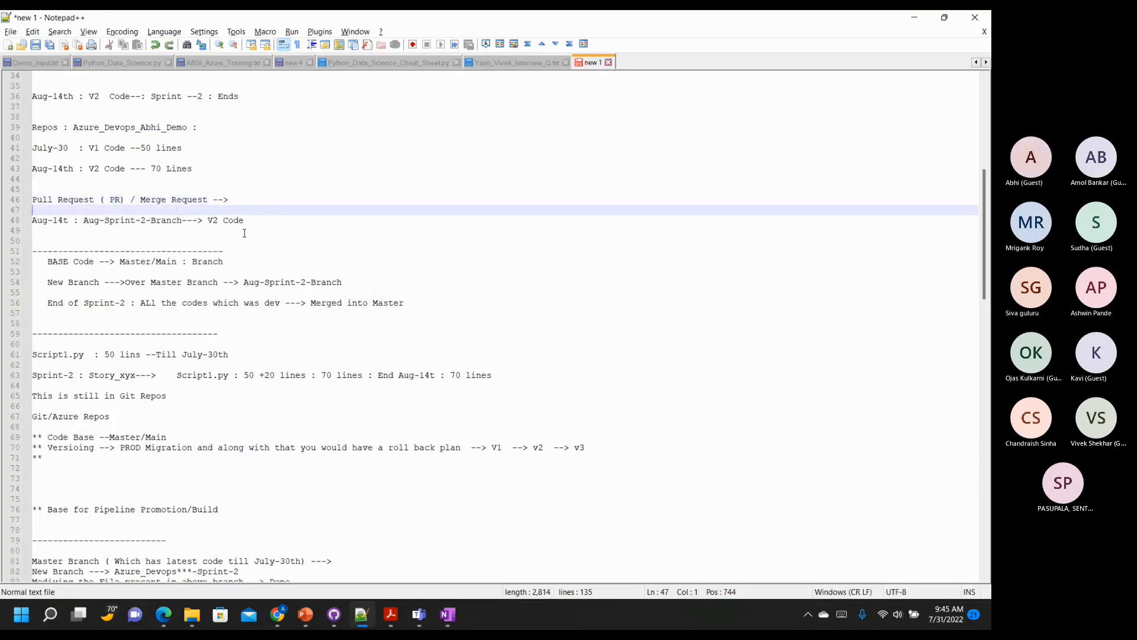
key(Left)
key(Left)
key(Left)
key(Left)
key(Left)
key(Left)
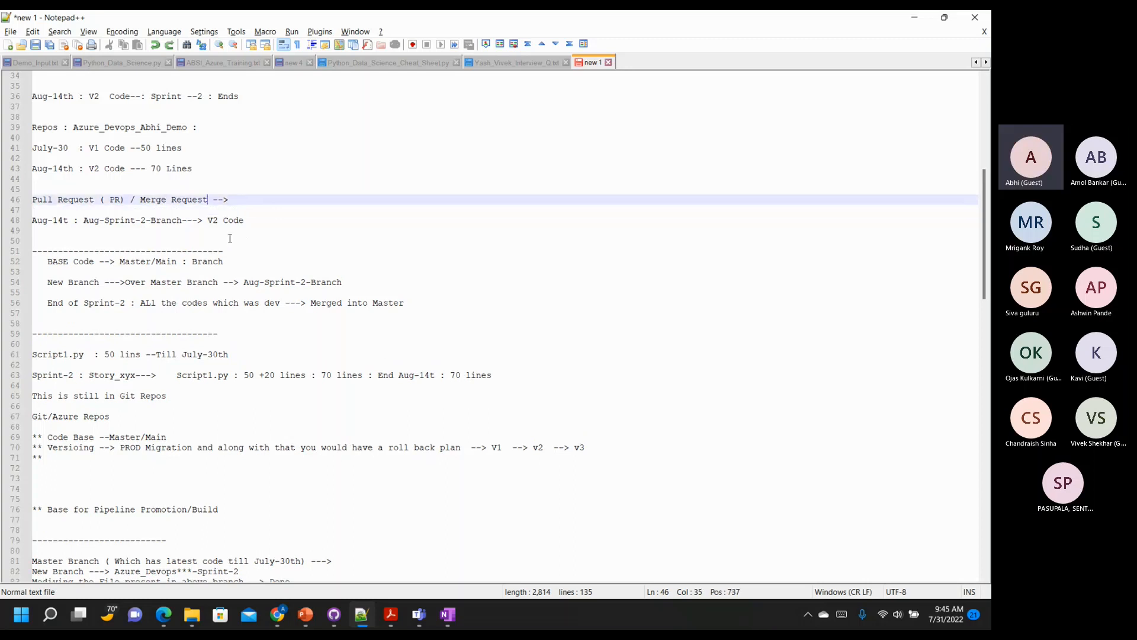
text((MR))
Complete the empty "**" bullet with the text "Now Sync the codes changes from new Branch to Master :"
key(alt+Tab)
key(alt+Tab)
click(74, 457)
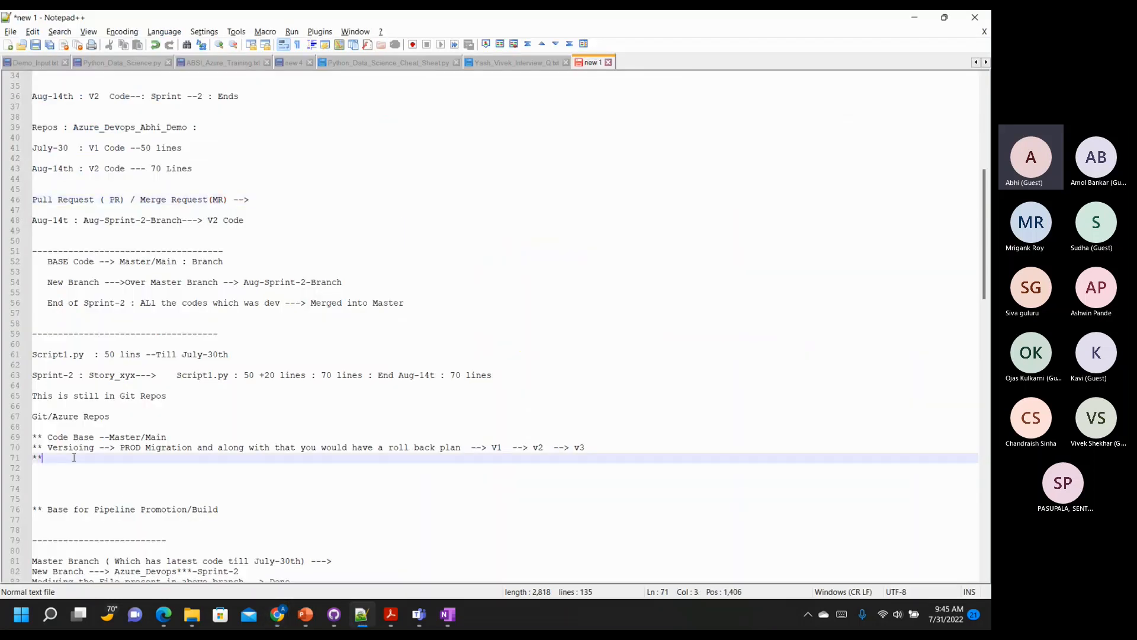
text(Now M)
key(BackSpace)
text(Pull)
key(BackSpace)
key(BackSpace)
key(BackSpace)
key(BackSpace)
key(BackSpace)
text(Sync thew)
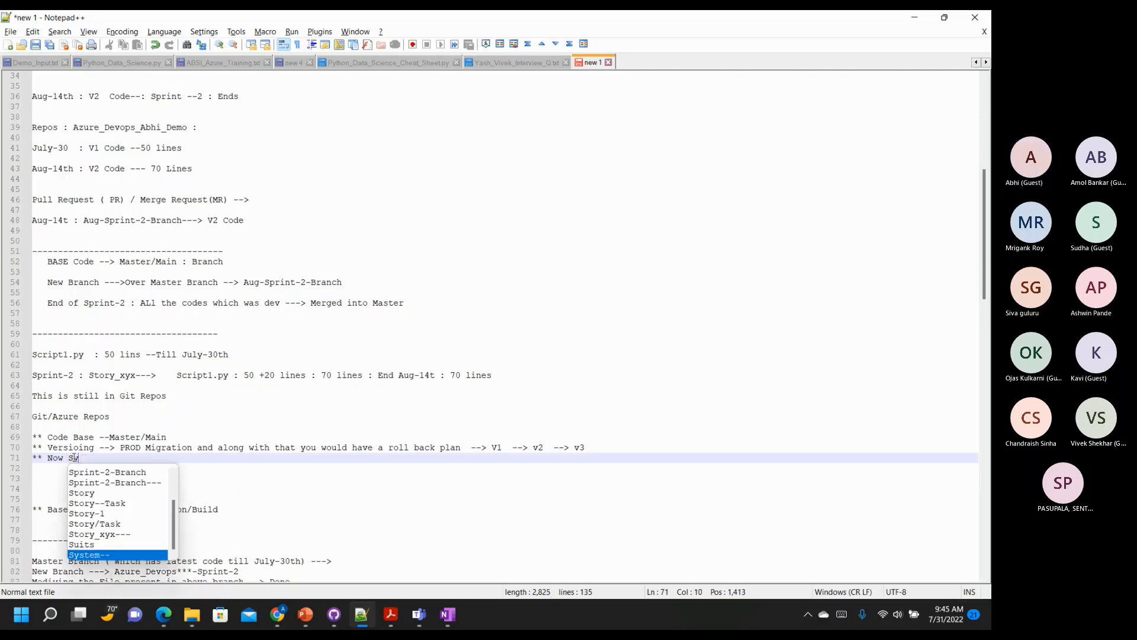
key(BackSpace)
key(BackSpace)
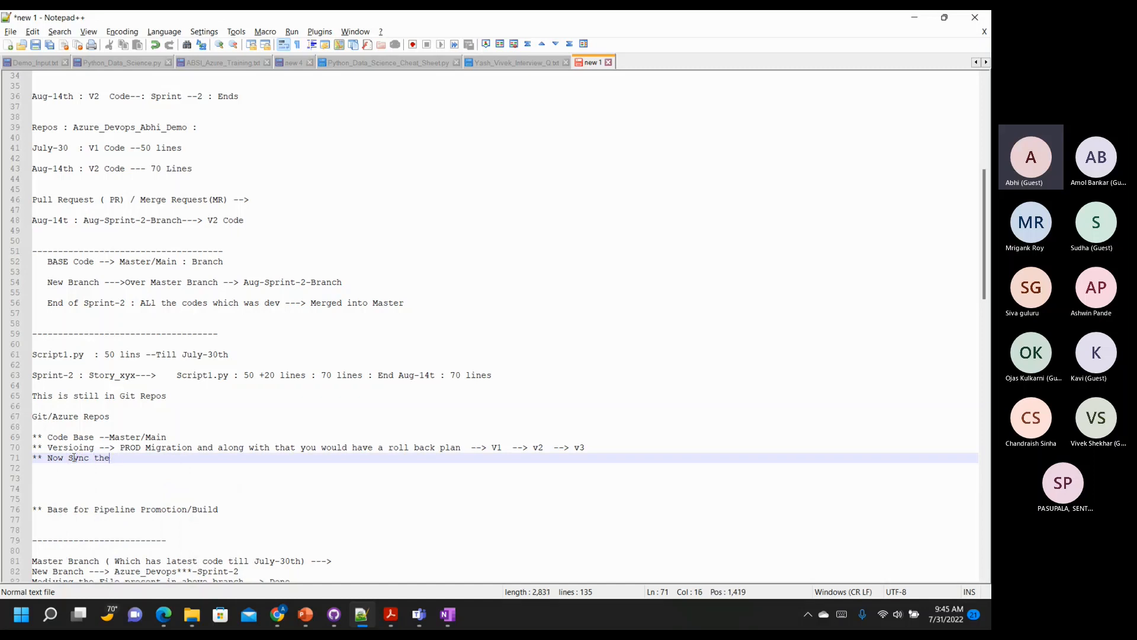
text(codes changes from new Branc)
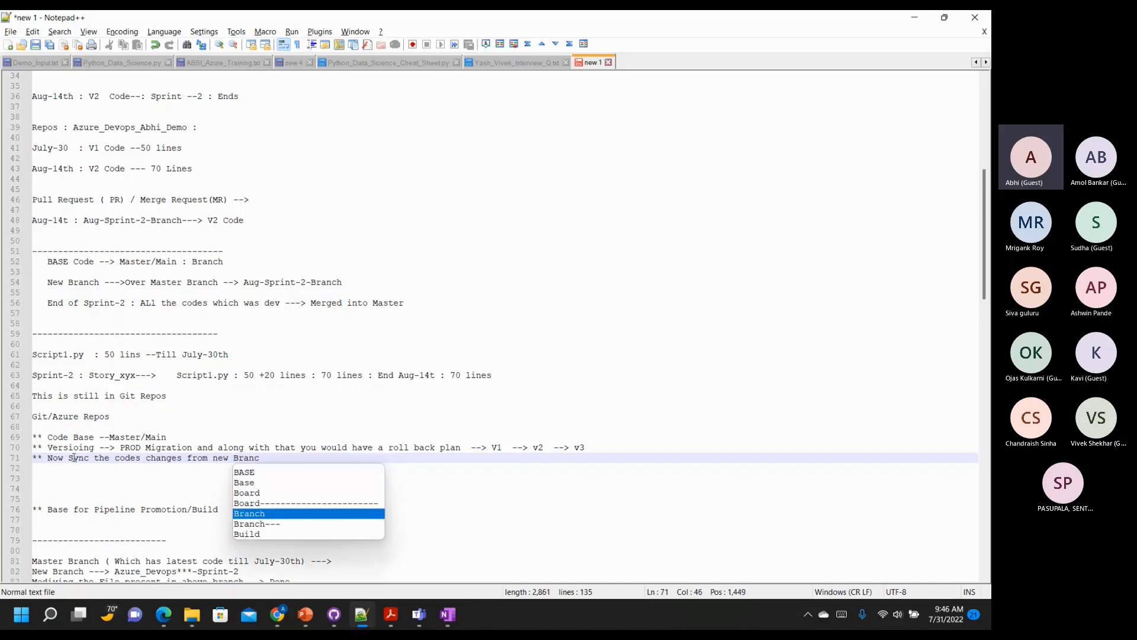
text(h to Master :)
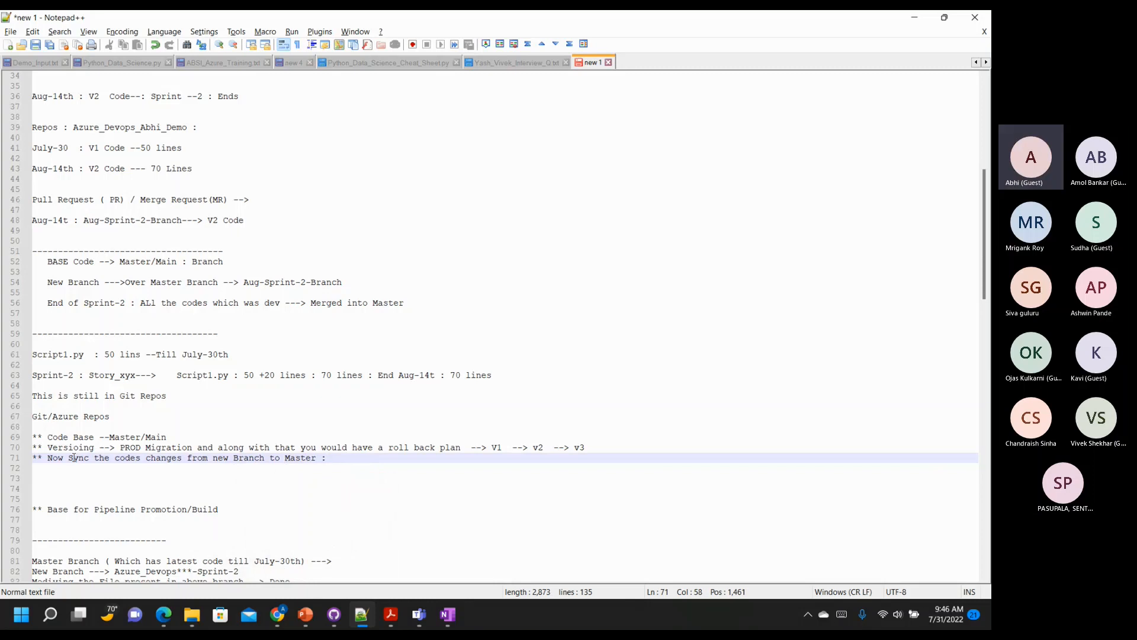
Switch to Azure DevOps in the browser and show the file contents of the Azure_Devops_Part_2_Sprint_2 branch
key(alt+Tab)
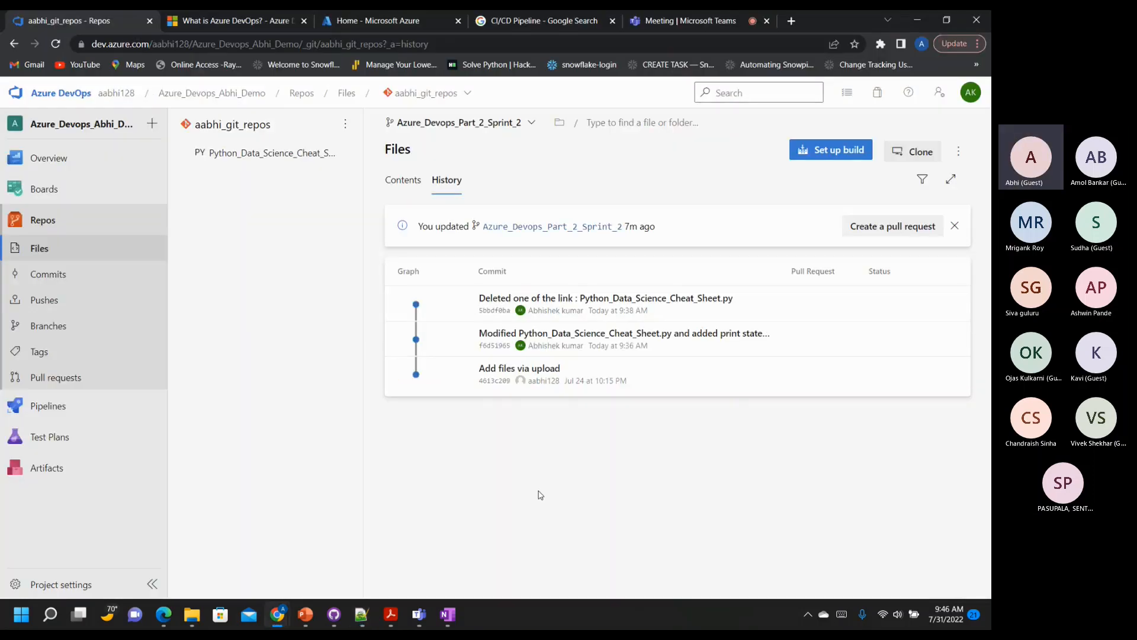
click(37, 250)
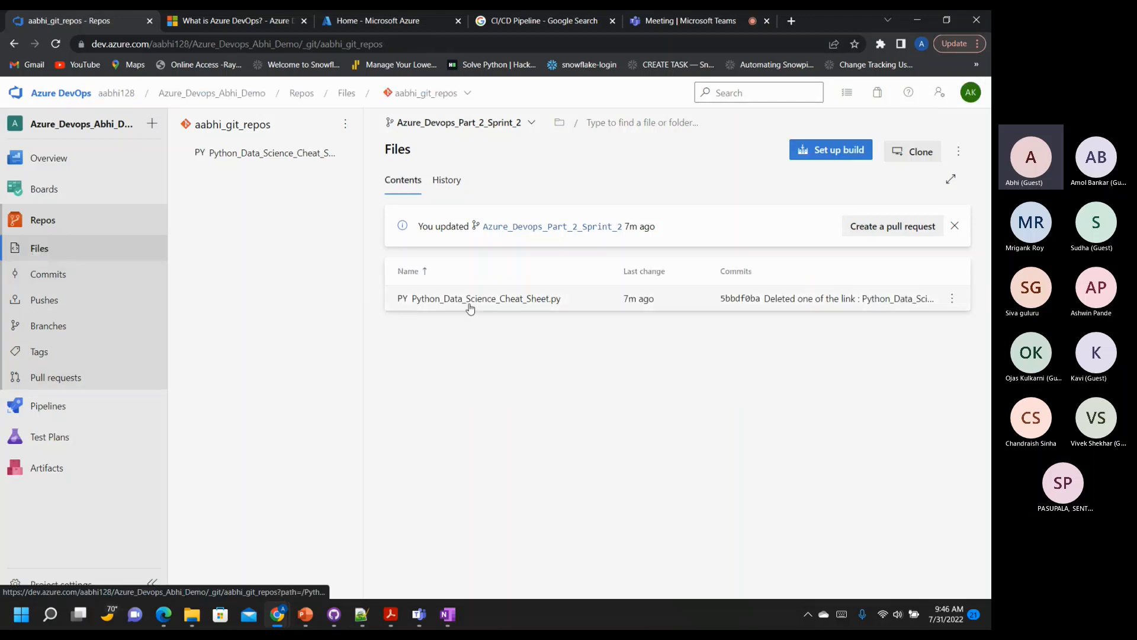
click(959, 153)
click(915, 387)
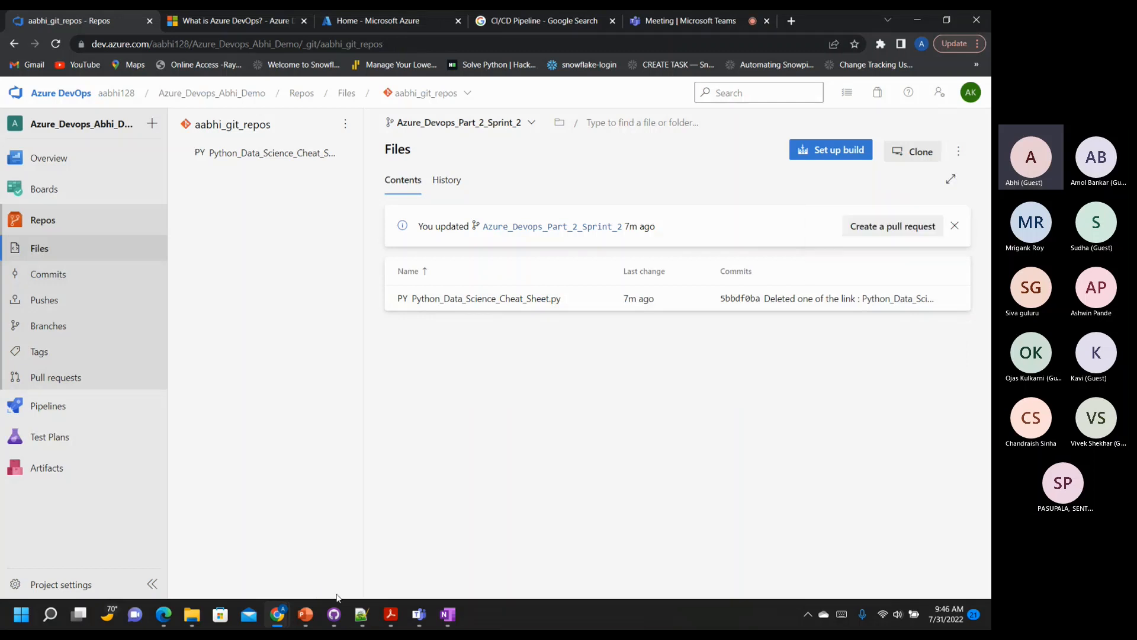
Find and launch Beyond Compare 4, and minimize its window to return to Azure DevOps
click(50, 615)
text(beyond)
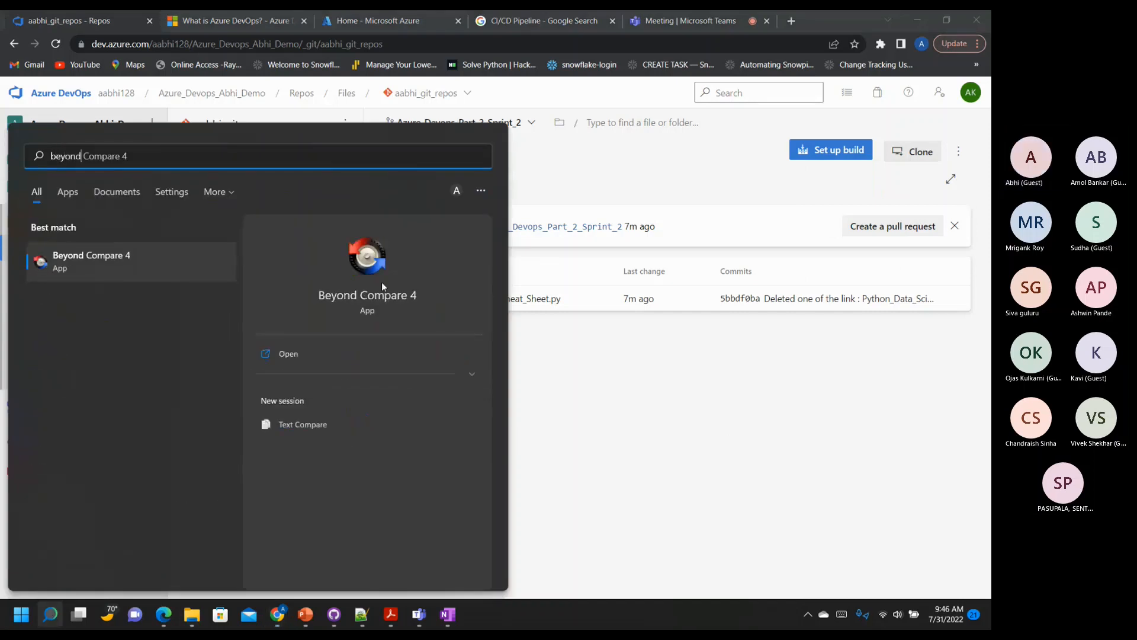
click(381, 282)
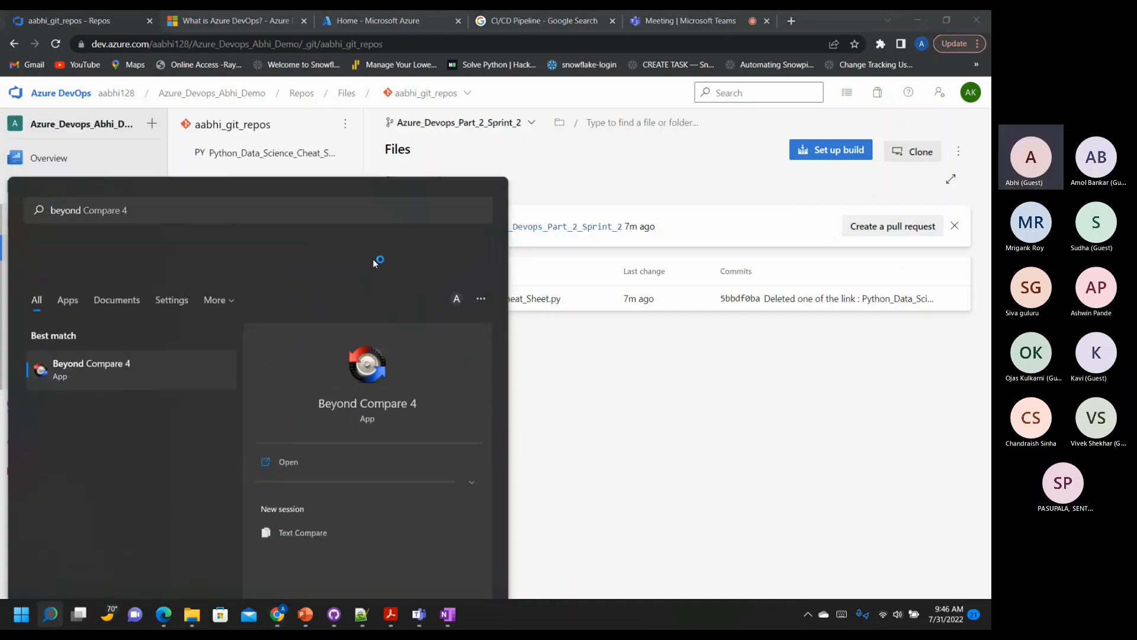
click(451, 375)
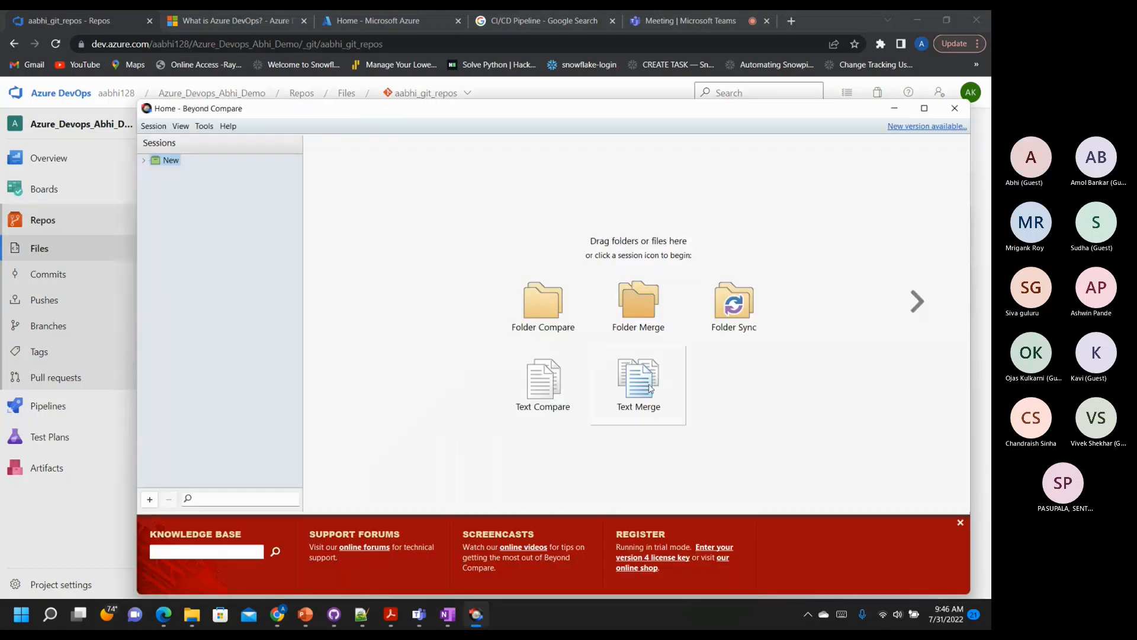
click(542, 382)
click(895, 108)
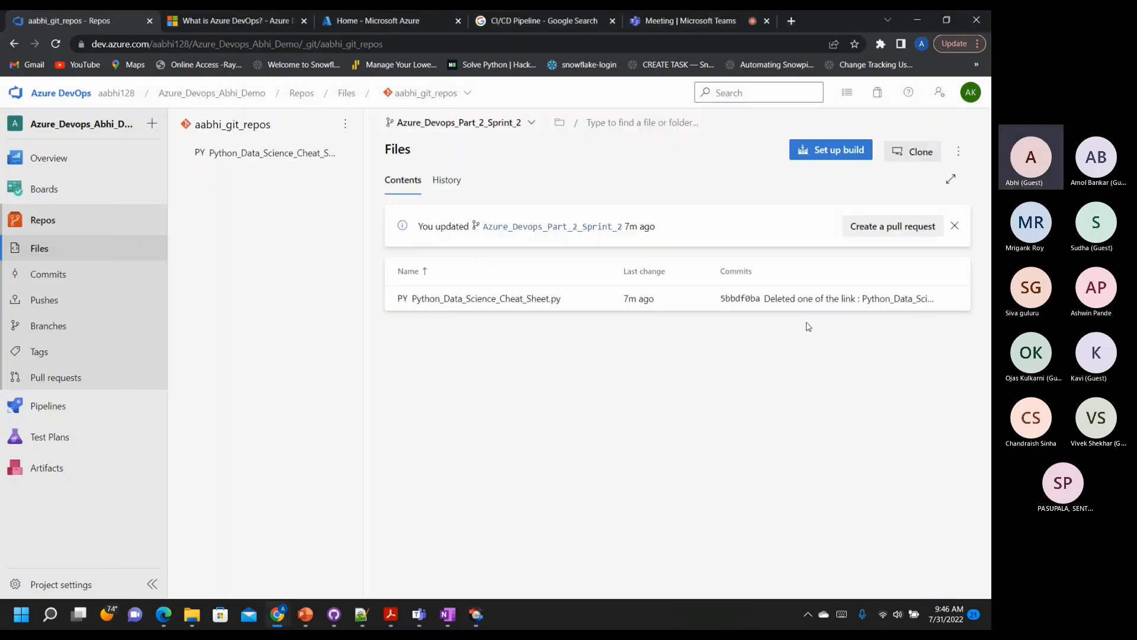
Download the Azure_Devops_Part_2_Sprint_2 branch files as a ZIP and open the downloaded archive
click(958, 151)
click(880, 262)
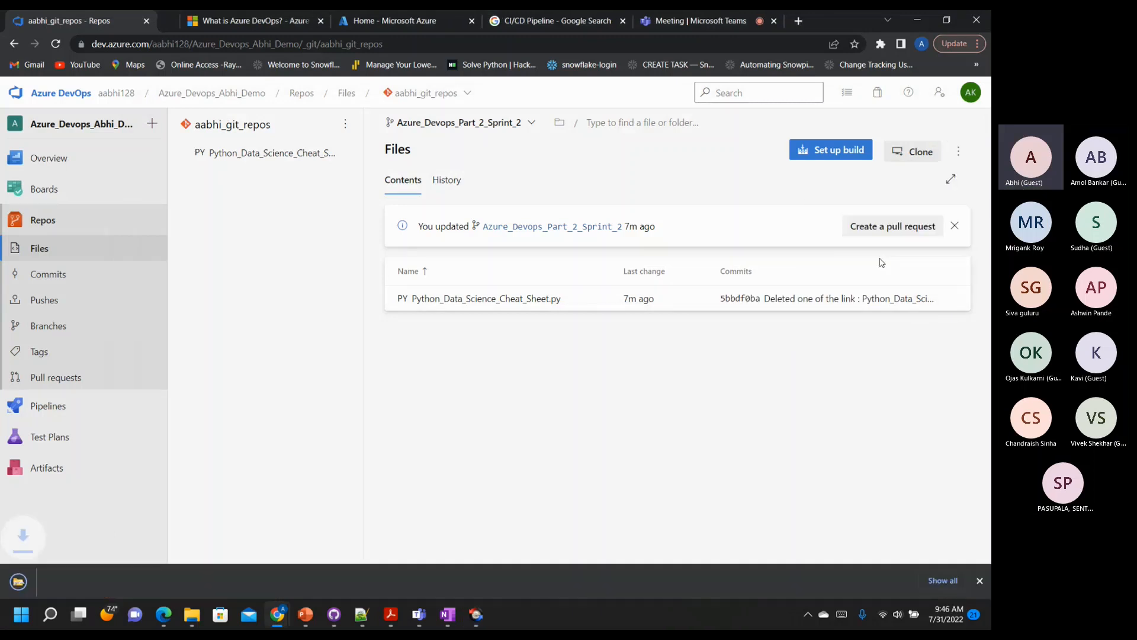
click(66, 580)
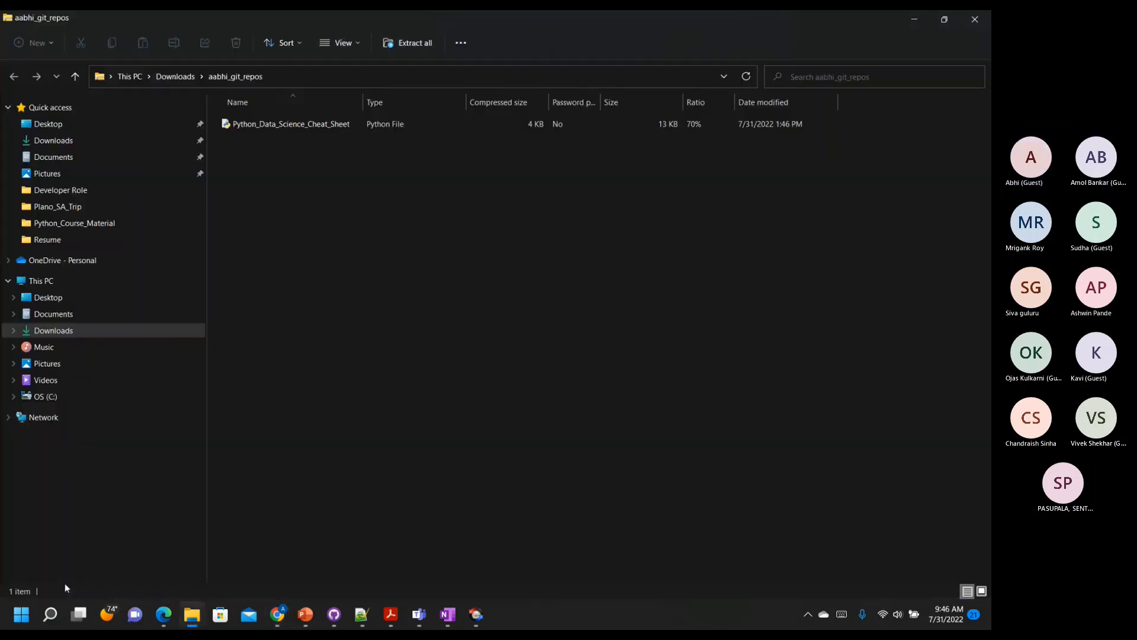
Check the actions available for the Python_Data_Science_Cheat_Sheet file and its archive, and return to the Downloads folder
click(315, 123)
right_click(316, 125)
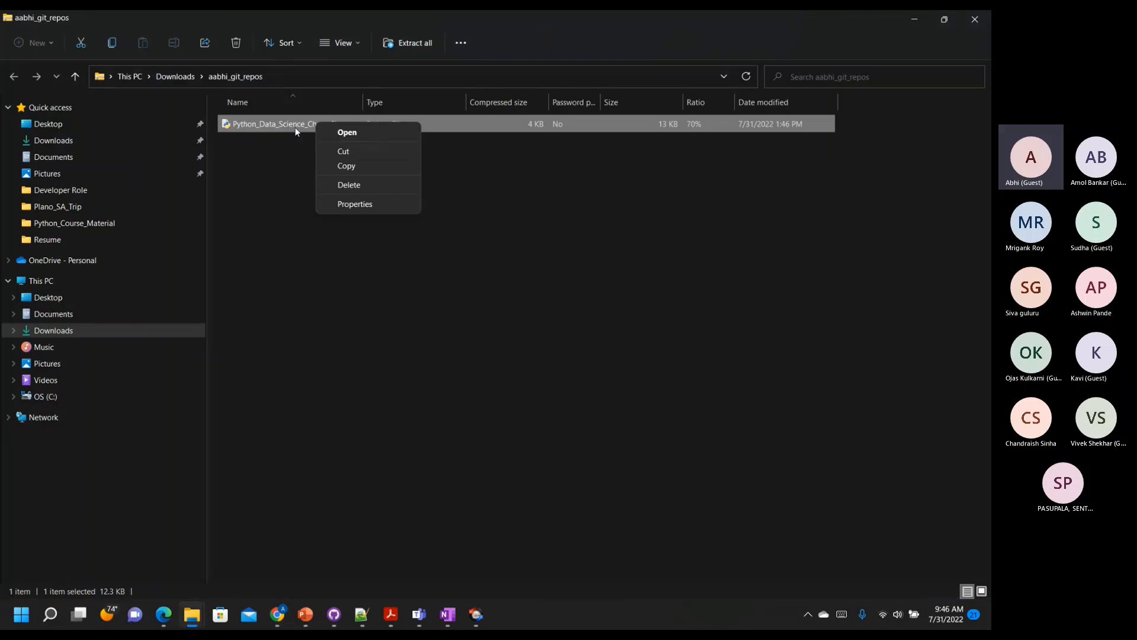
click(294, 127)
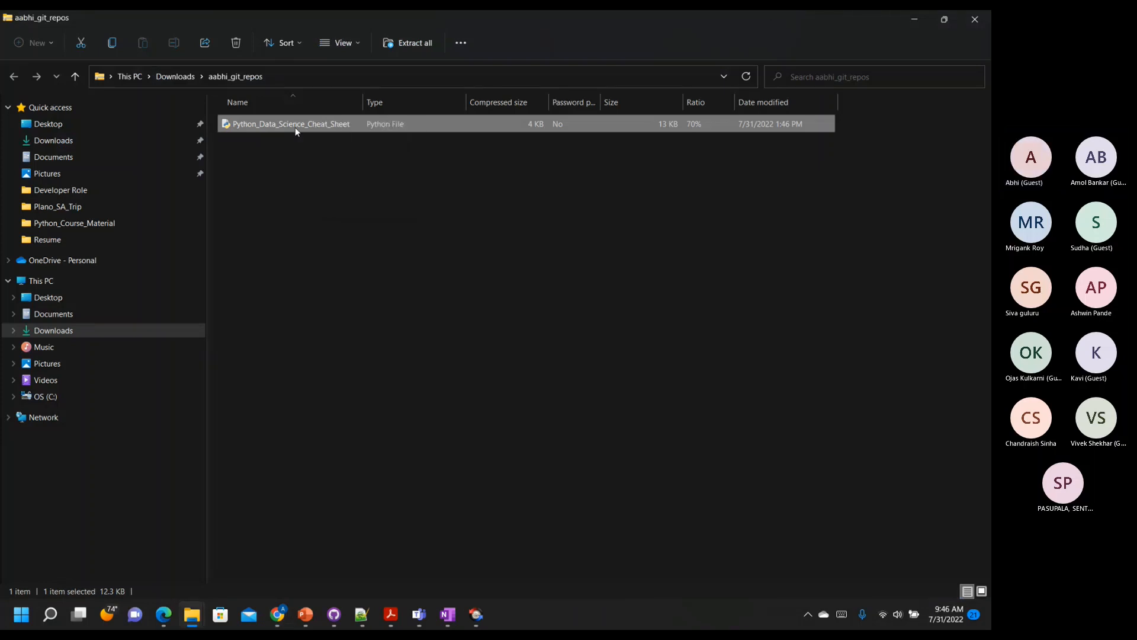
right_click(295, 126)
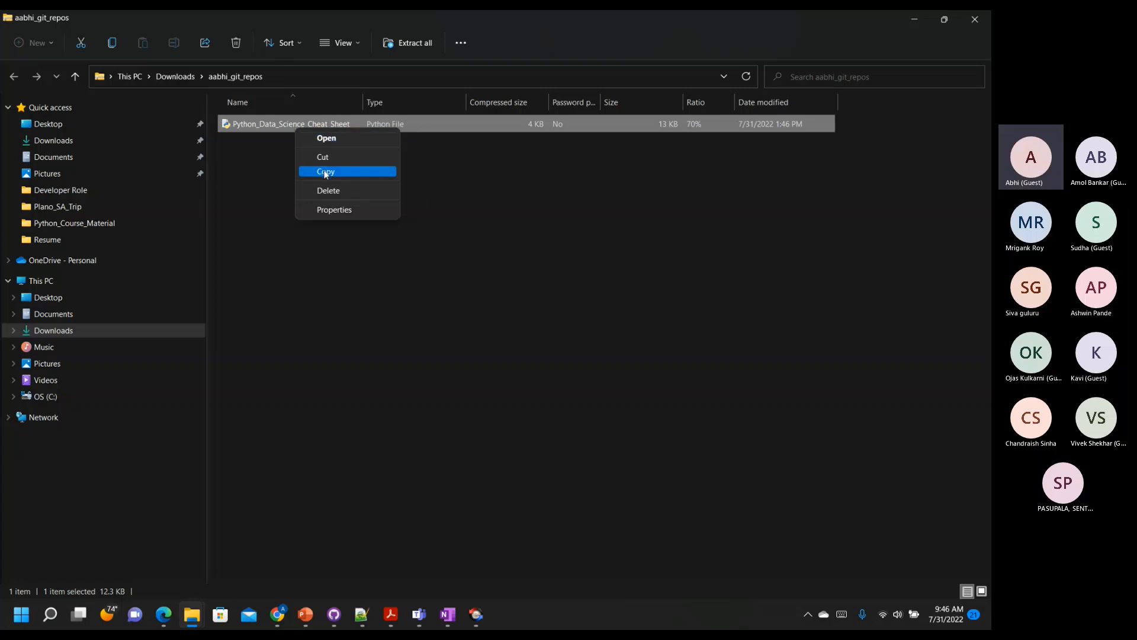
click(481, 188)
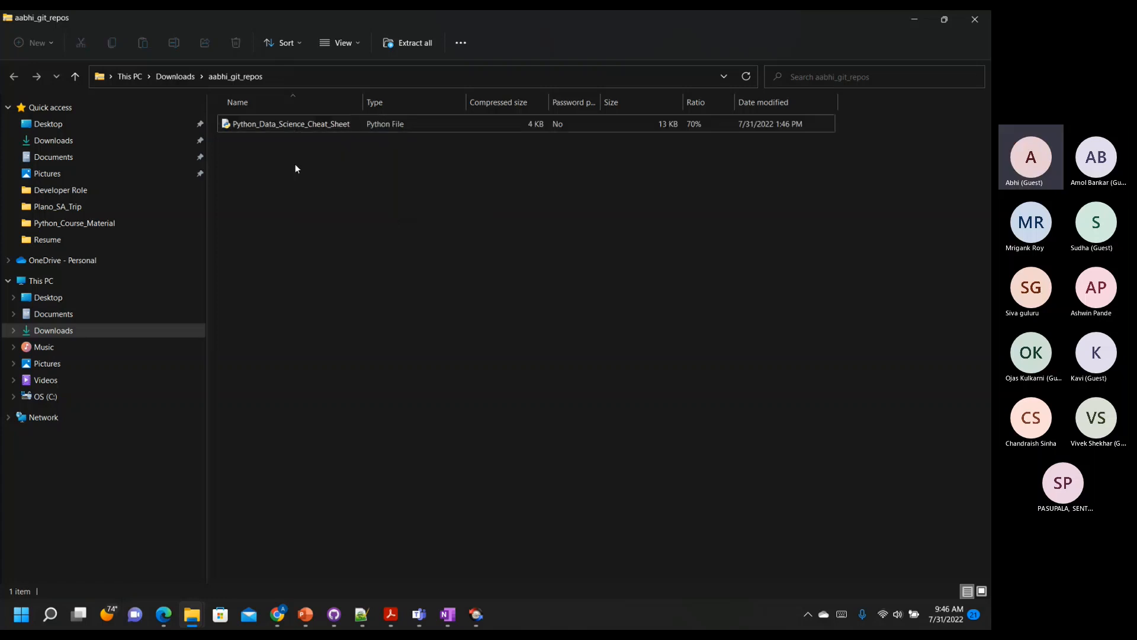
click(165, 77)
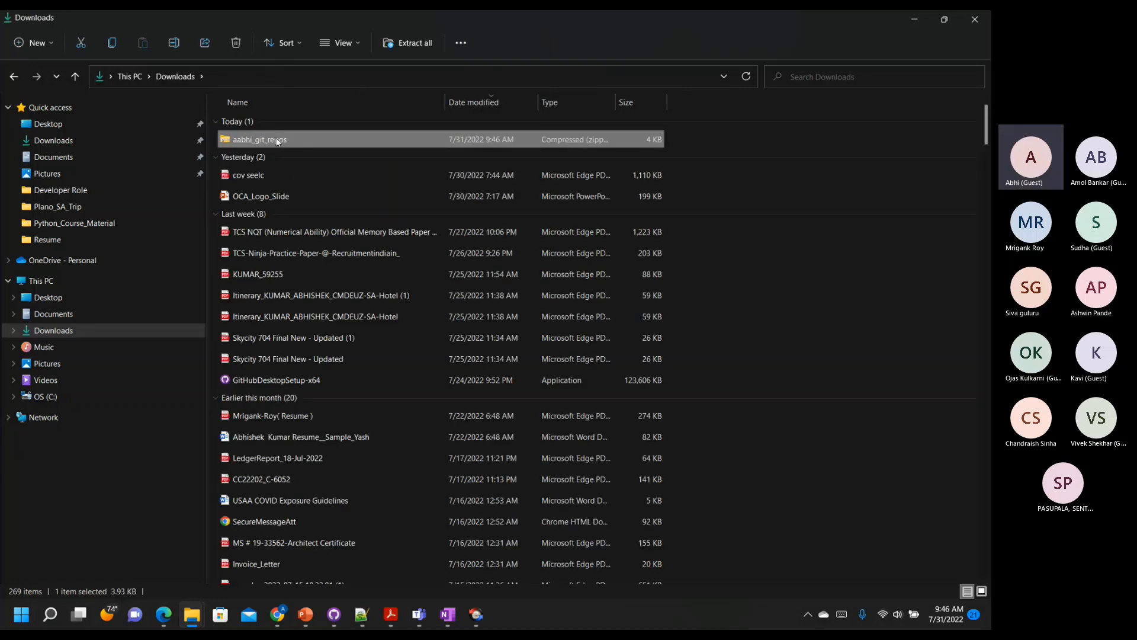
right_click(279, 137)
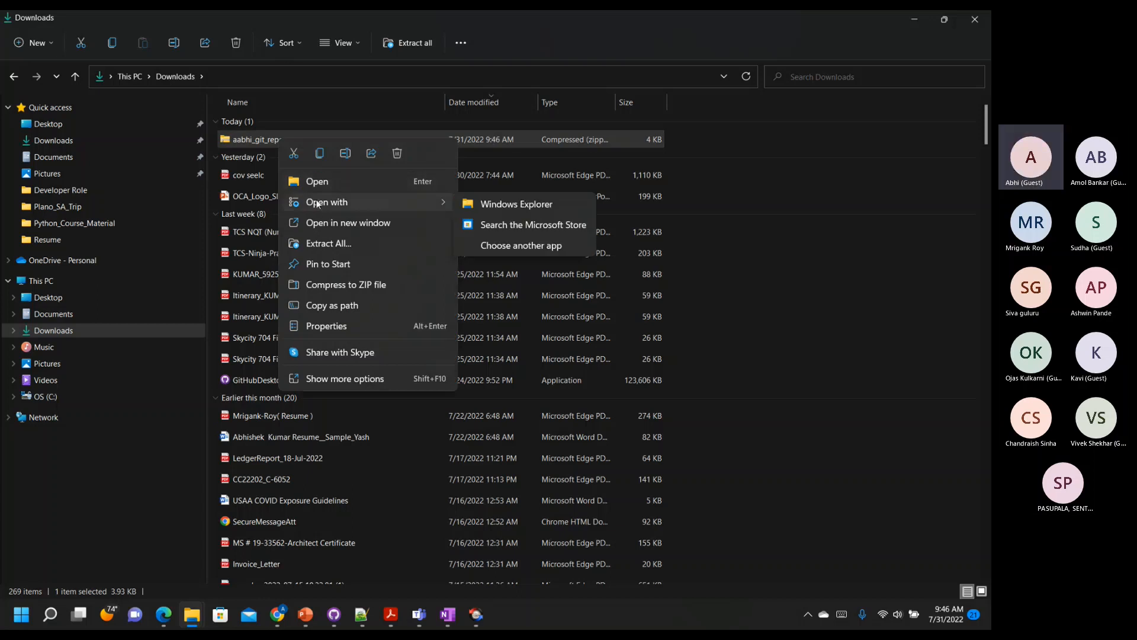
click(317, 183)
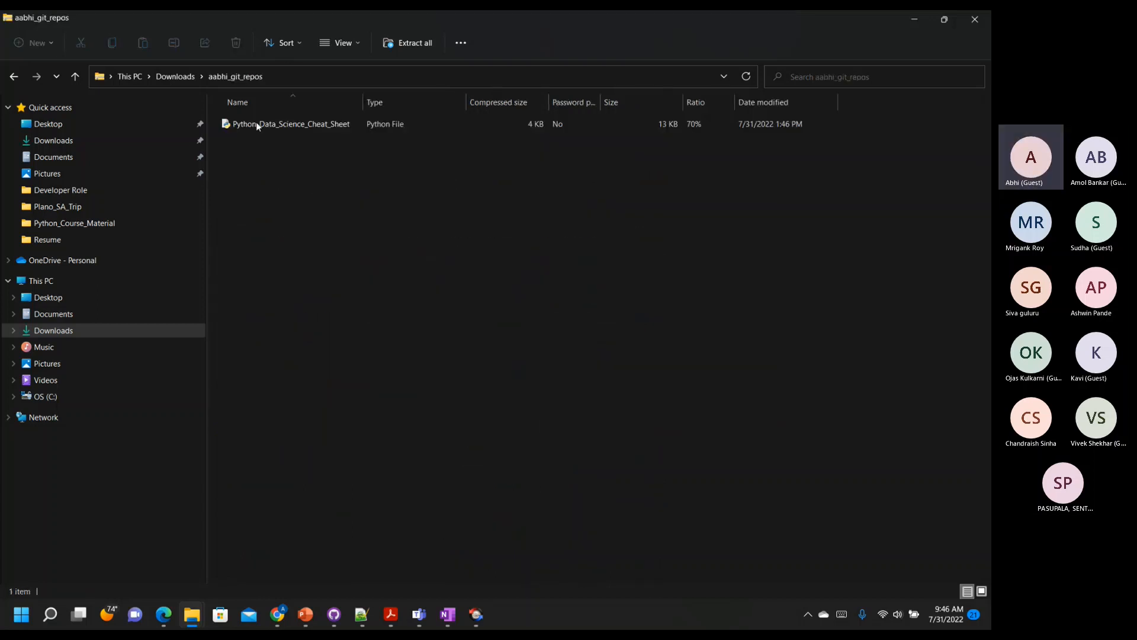
click(163, 79)
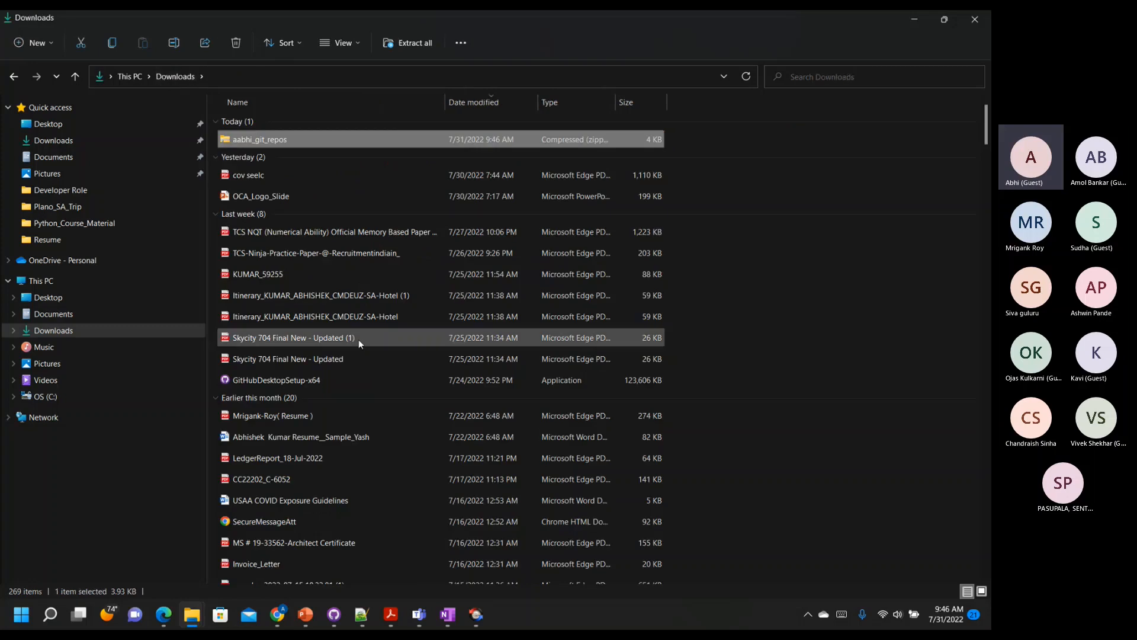
Switch back to Azure DevOps in the browser, display the main branch's files, and reopen the branch list
key(alt+Tab)
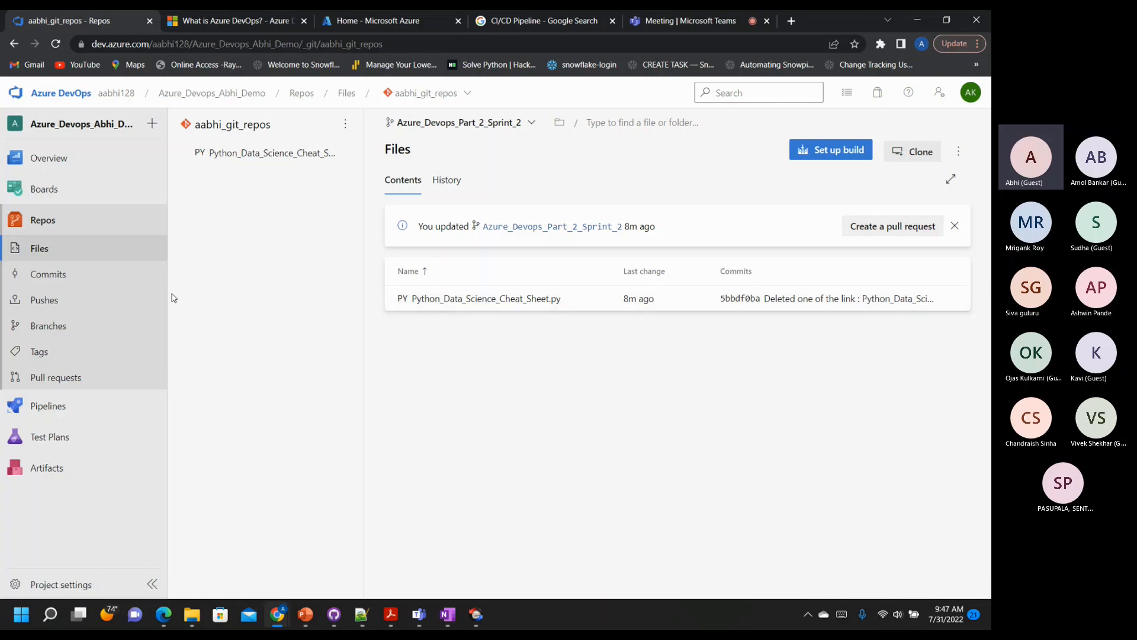
click(533, 122)
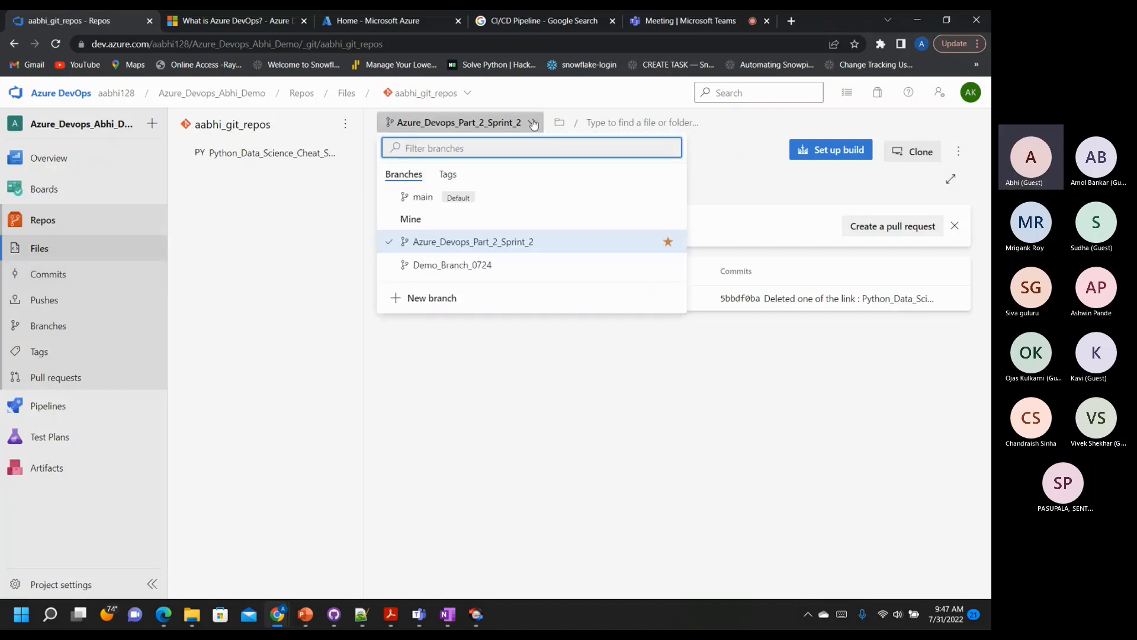
click(426, 197)
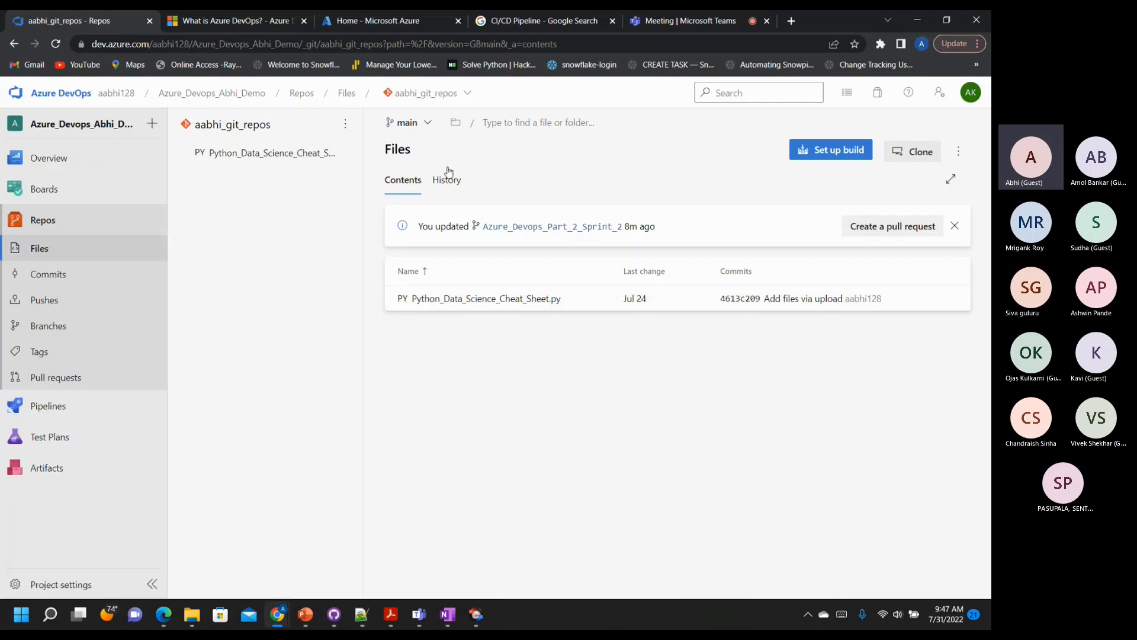
click(425, 123)
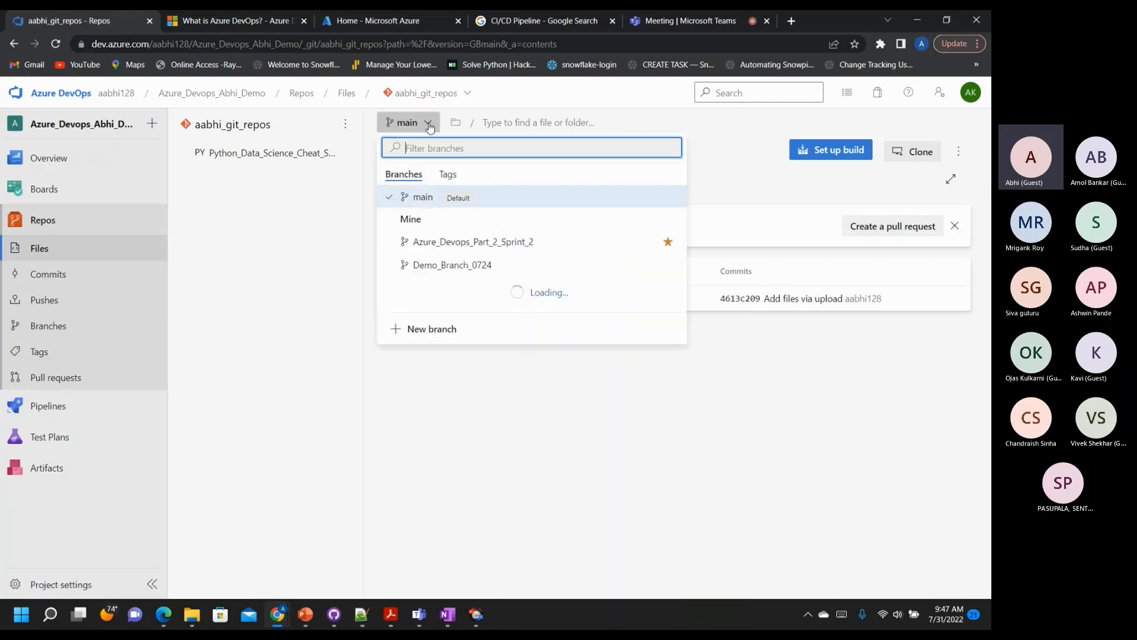
Switch the repository files to the Azure_Devops_Part_2_Sprint_2 branch
click(430, 242)
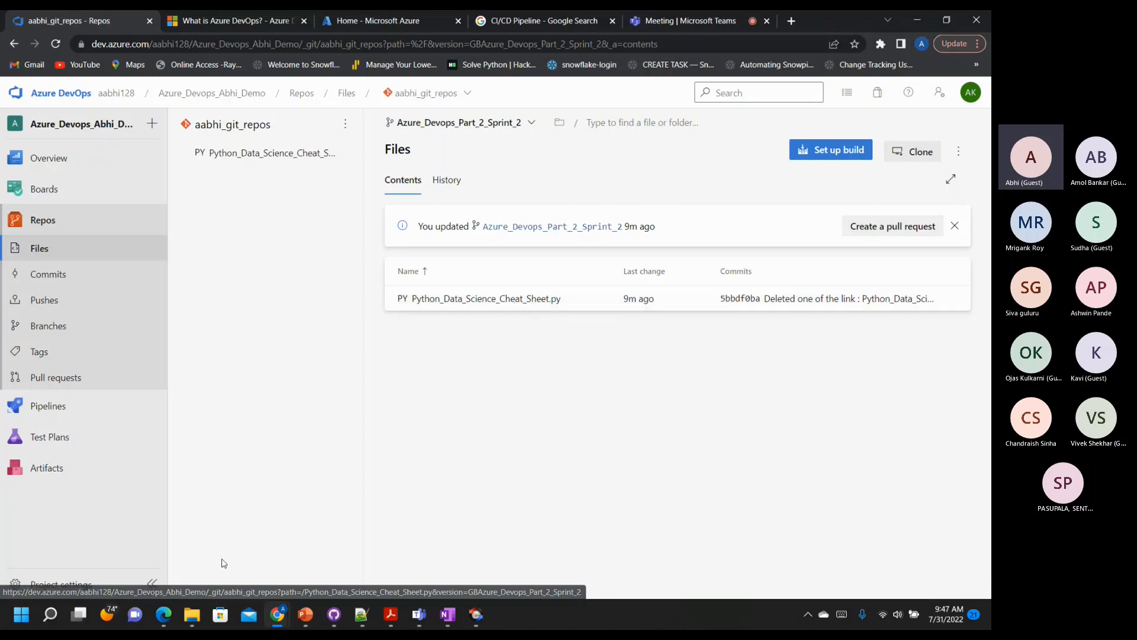
In the Notepad++ notes, change "Master" to "Main" in the line about syncing code changes from the new branch
click(362, 614)
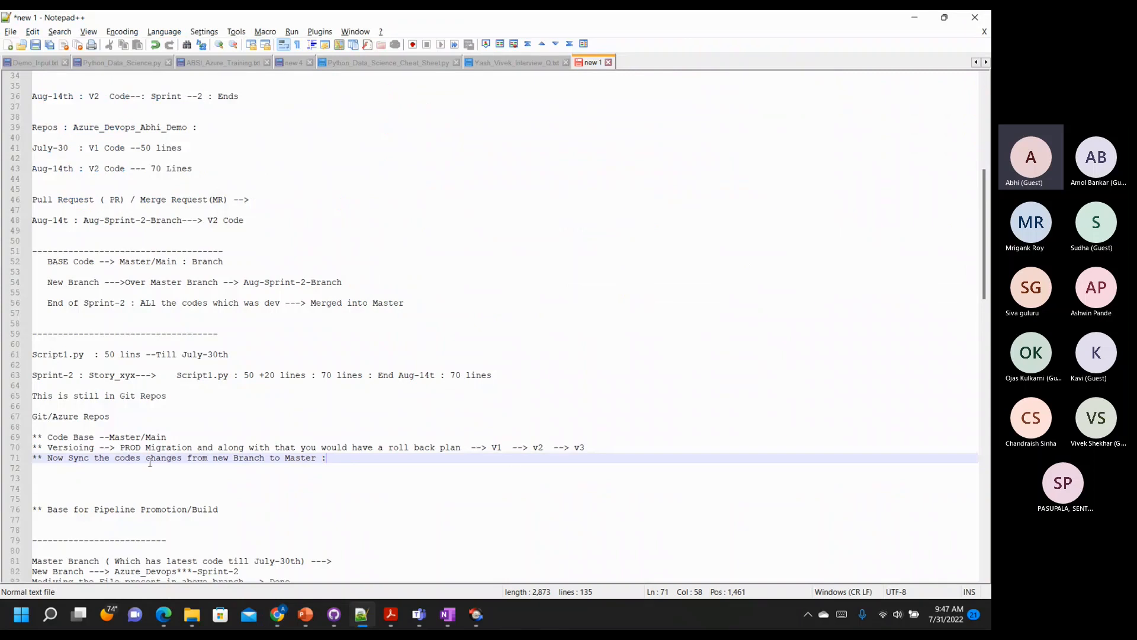
key(BackSpace)
key(BackSpace)
text(:)
double_click(299, 459)
text(Main)
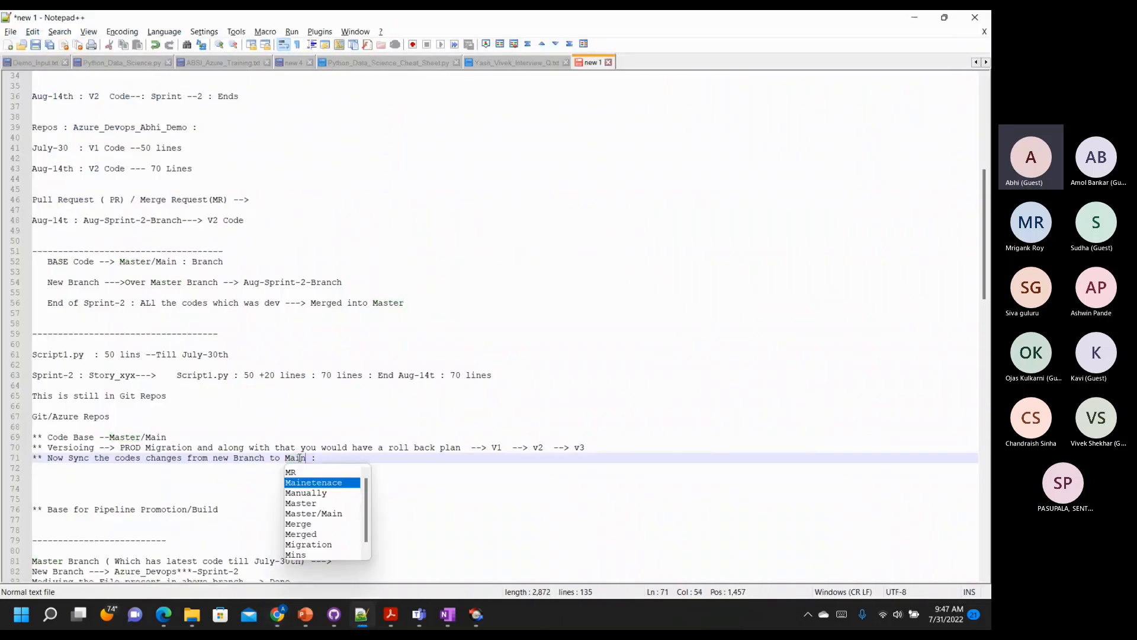
Return to Azure DevOps and start a pull request titled "Merge the Changes from Sprint-2 into Main Branch"
key(alt+Tab)
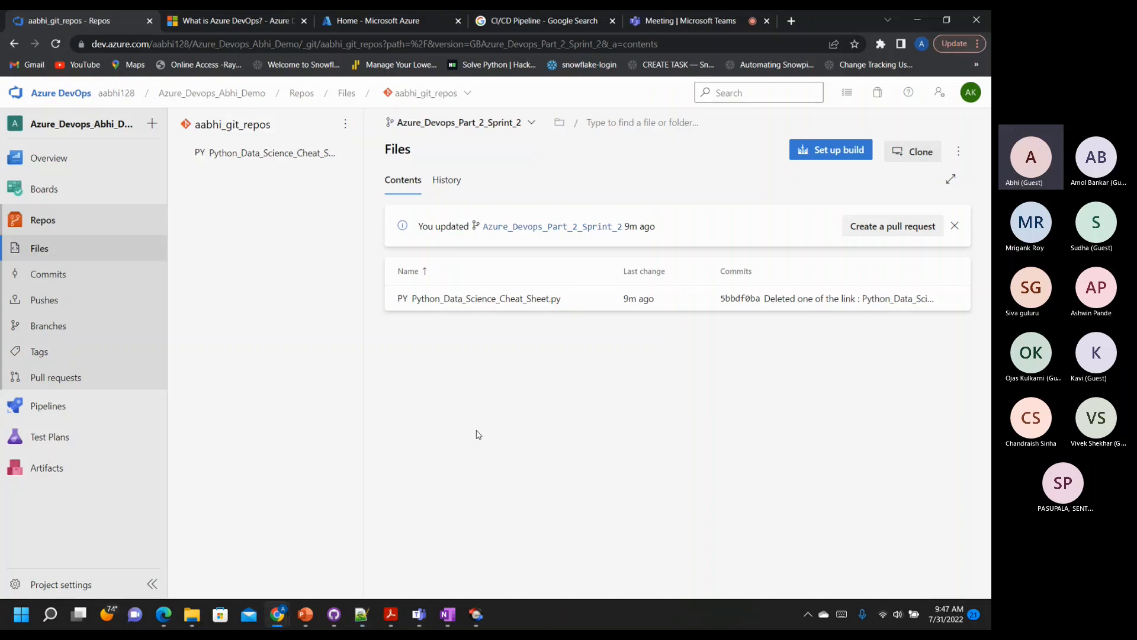
click(877, 230)
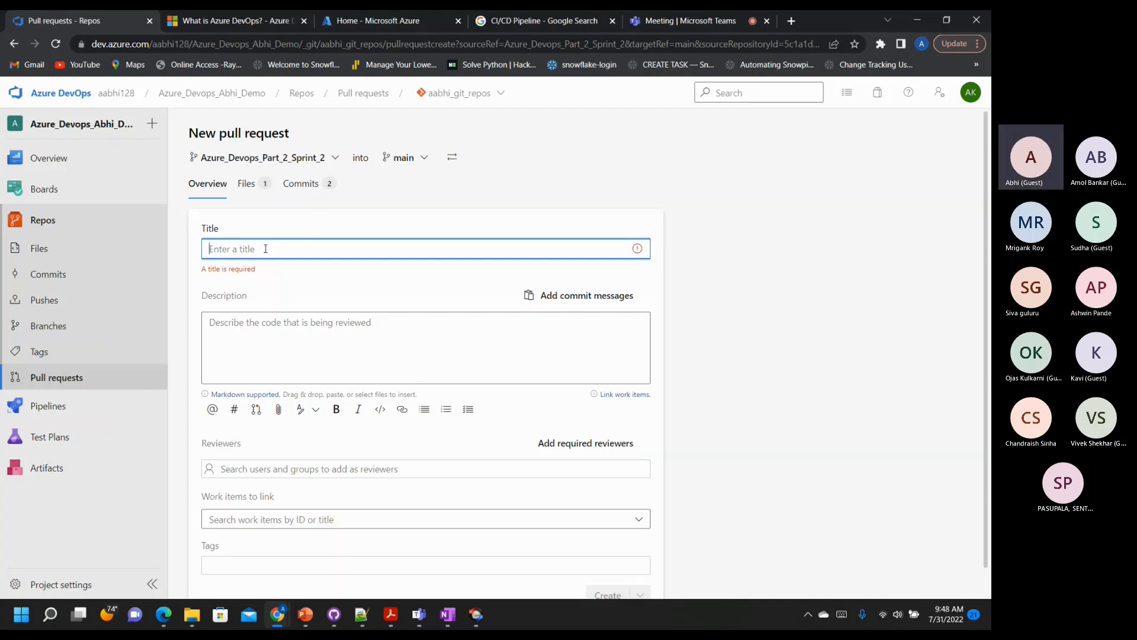
text(Merge )
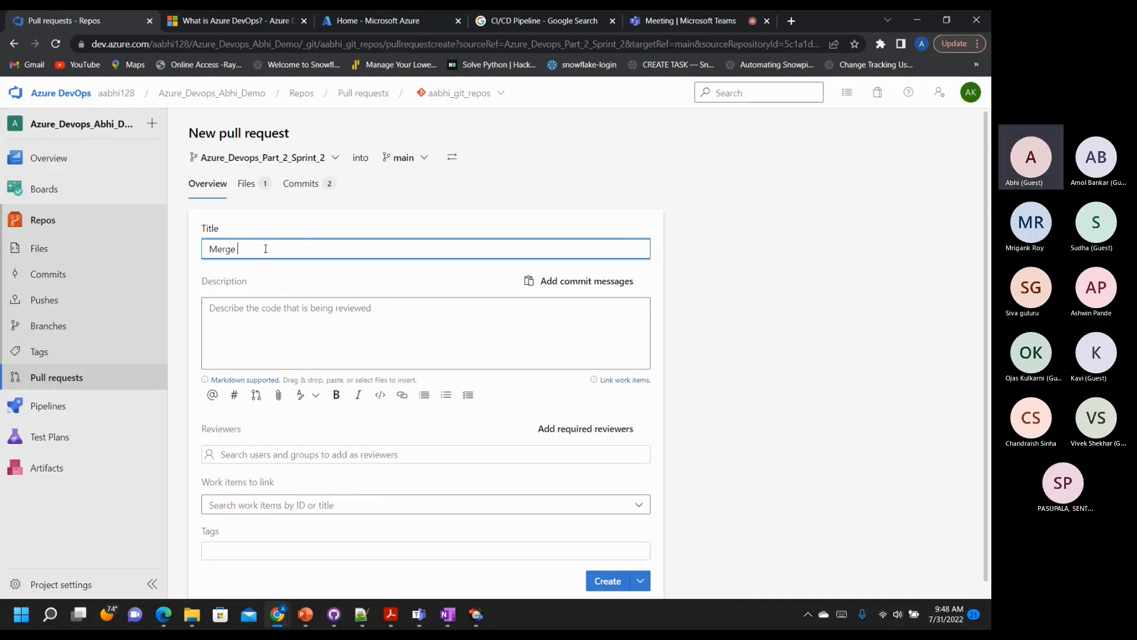
text(the Chan)
text(ge)
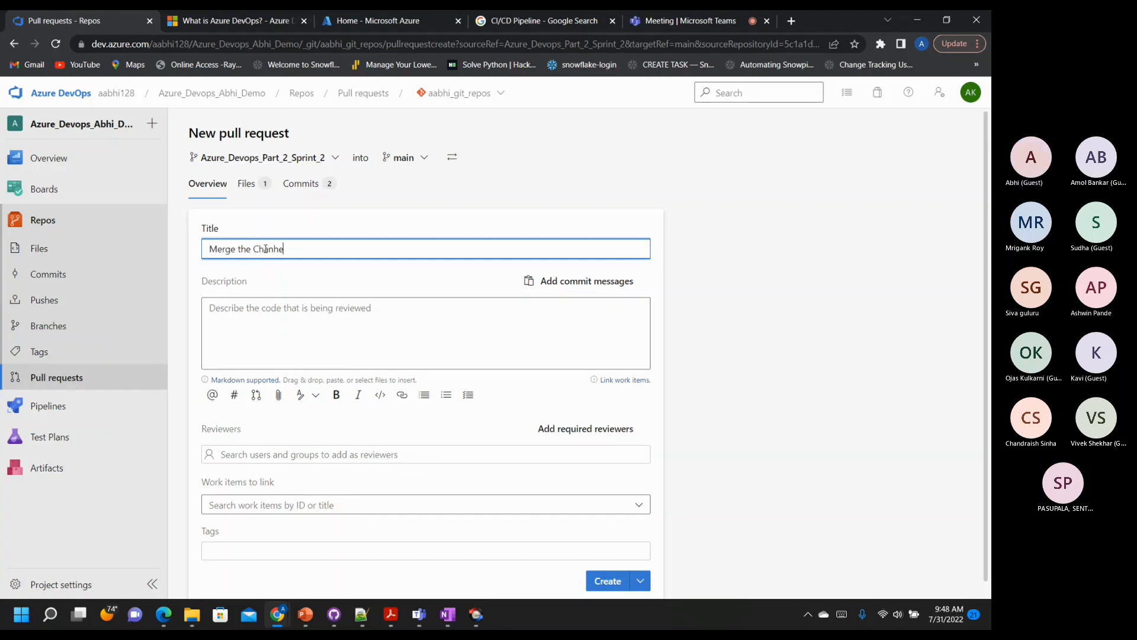
text(s from)
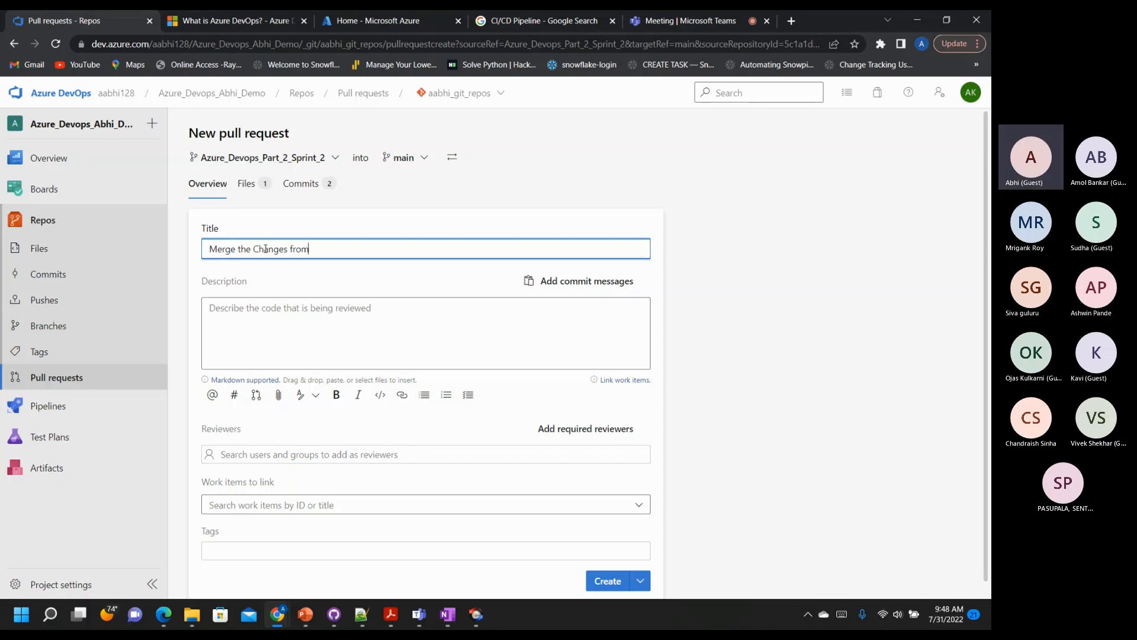
key(alt+Tab)
key(alt+Tab)
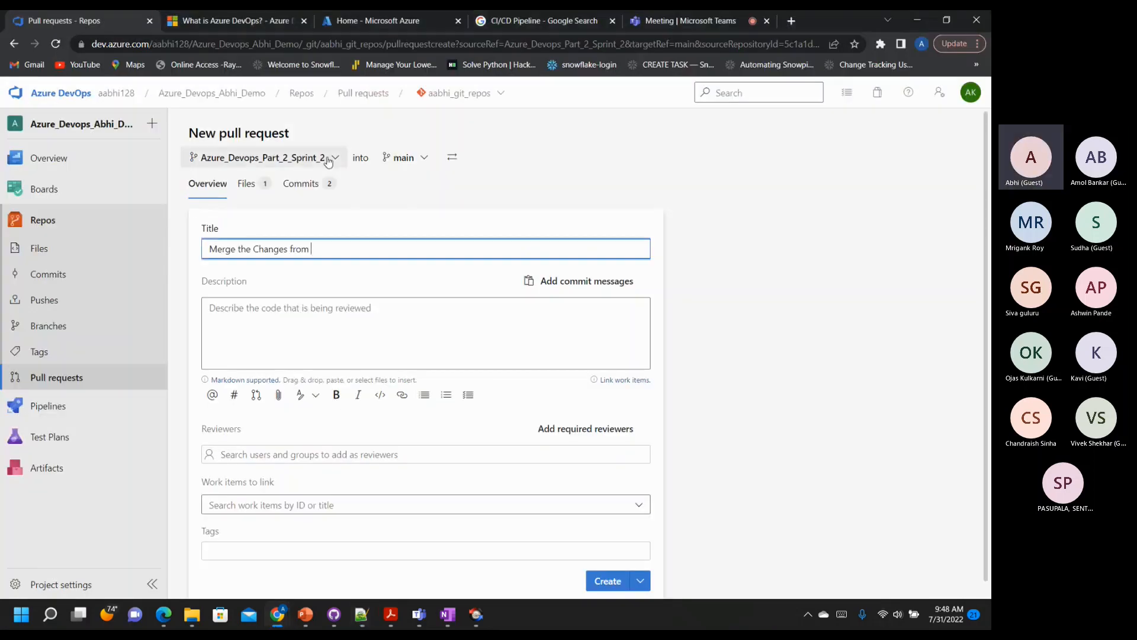
key(alt+Tab)
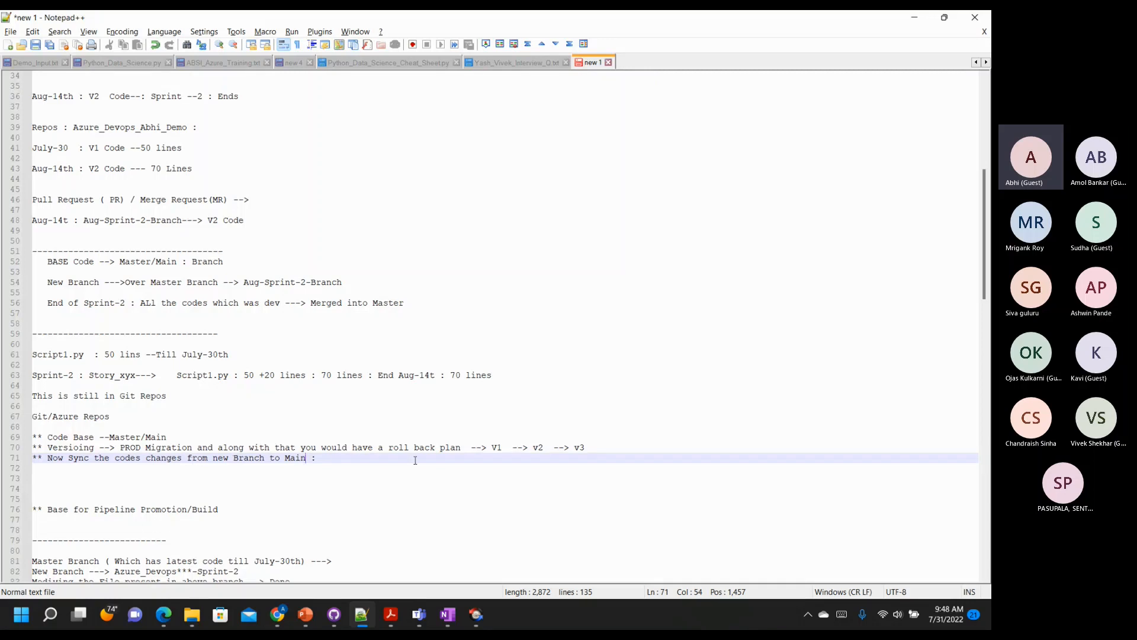
drag(342, 283, 248, 283)
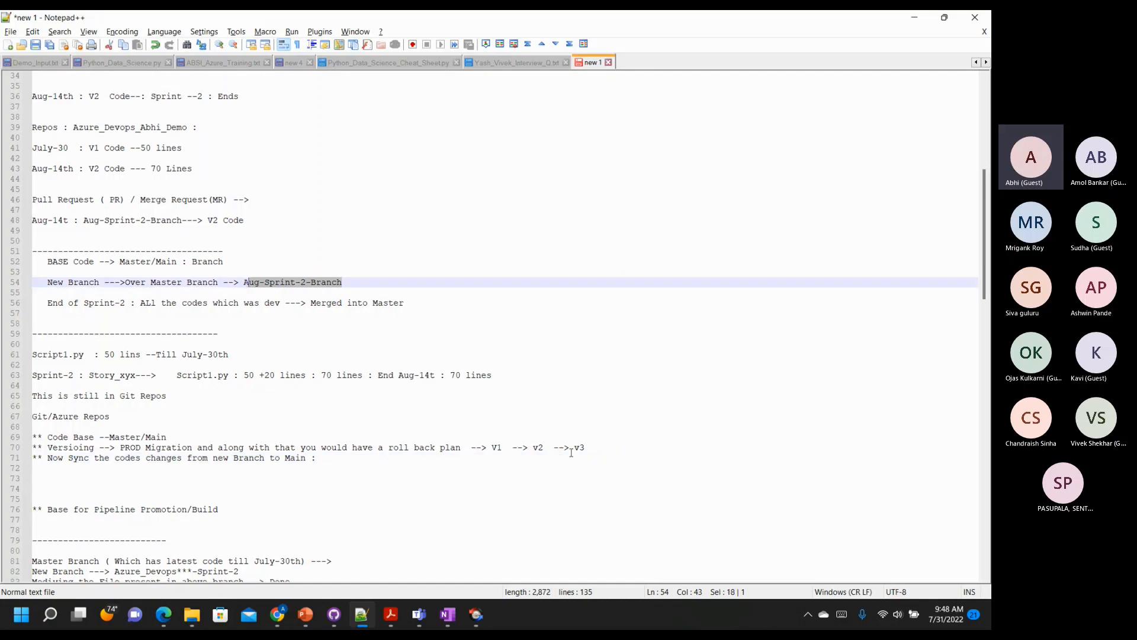
scroll(571, 453, down, 3)
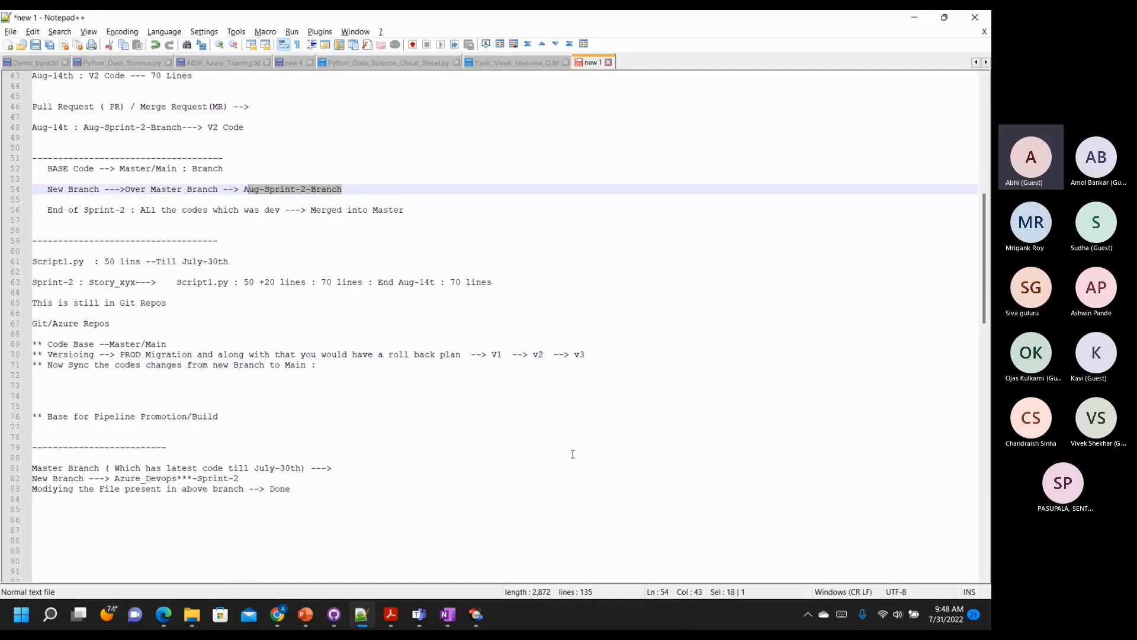
key(alt+Tab)
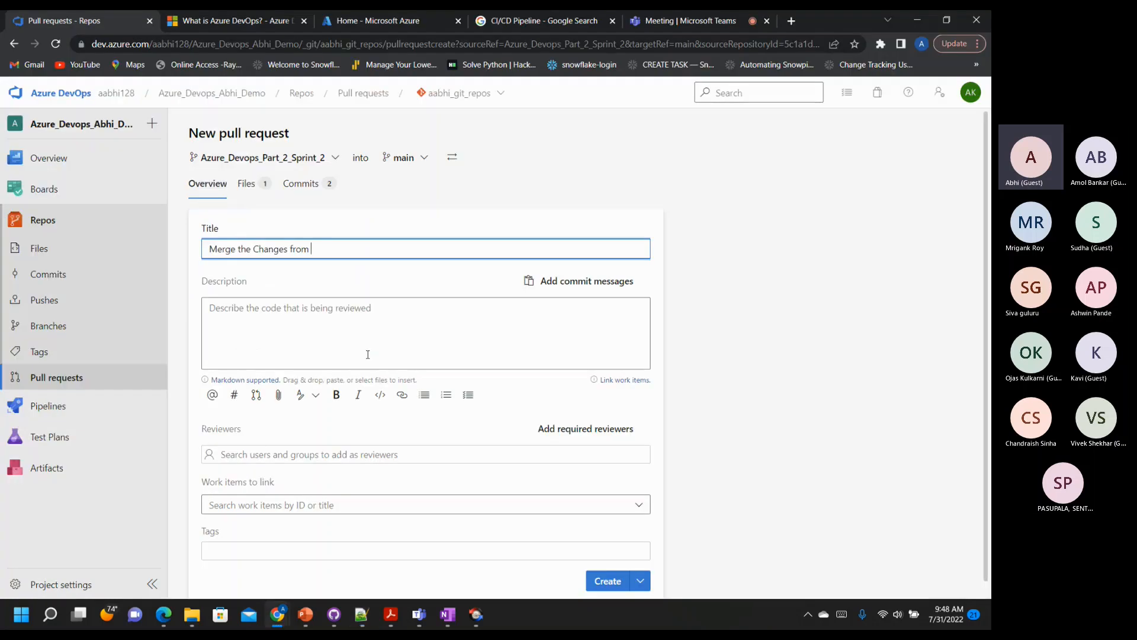
text(Sprint-2 into Main Bracch)
Enter the pull request description "Sync the code into Main"
click(352, 314)
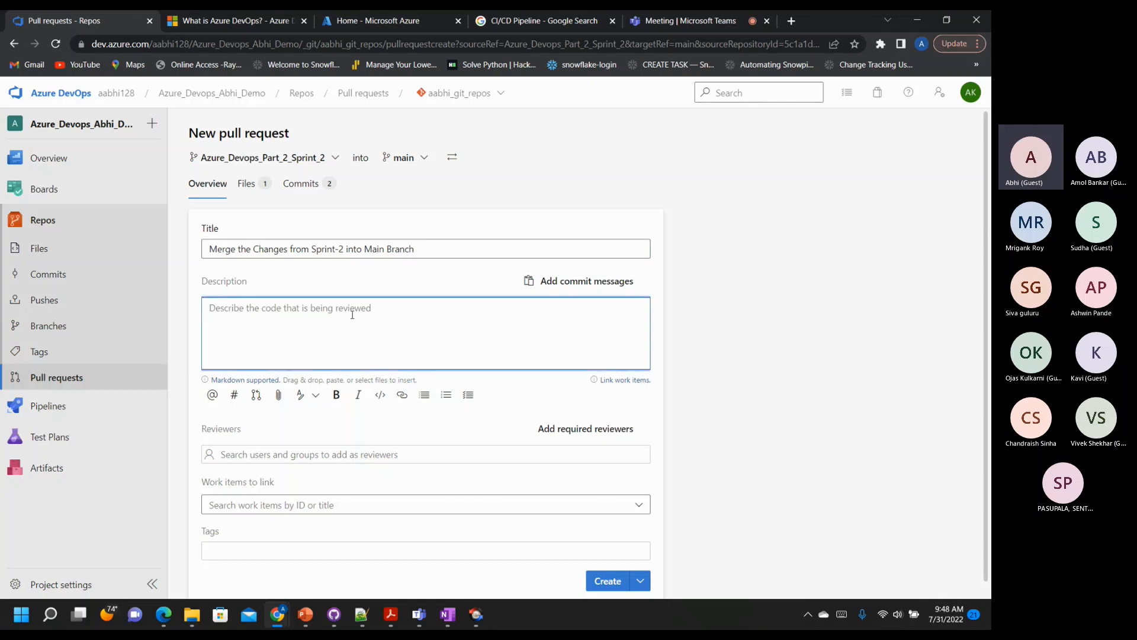
text(Sync the code into Main)
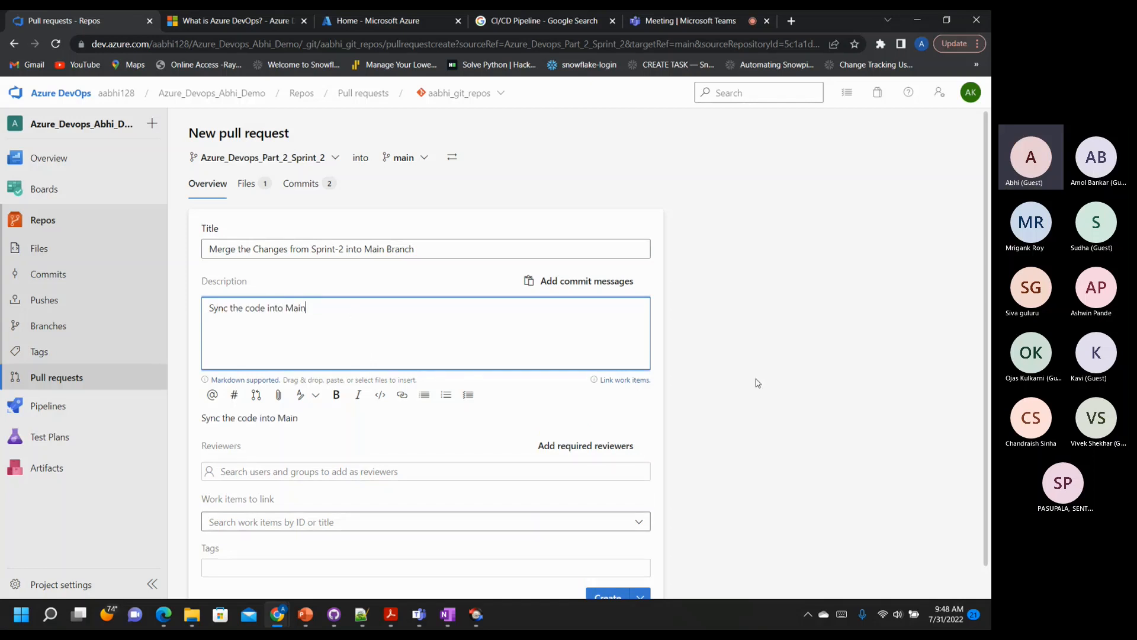
click(756, 383)
scroll(807, 386, down, 1)
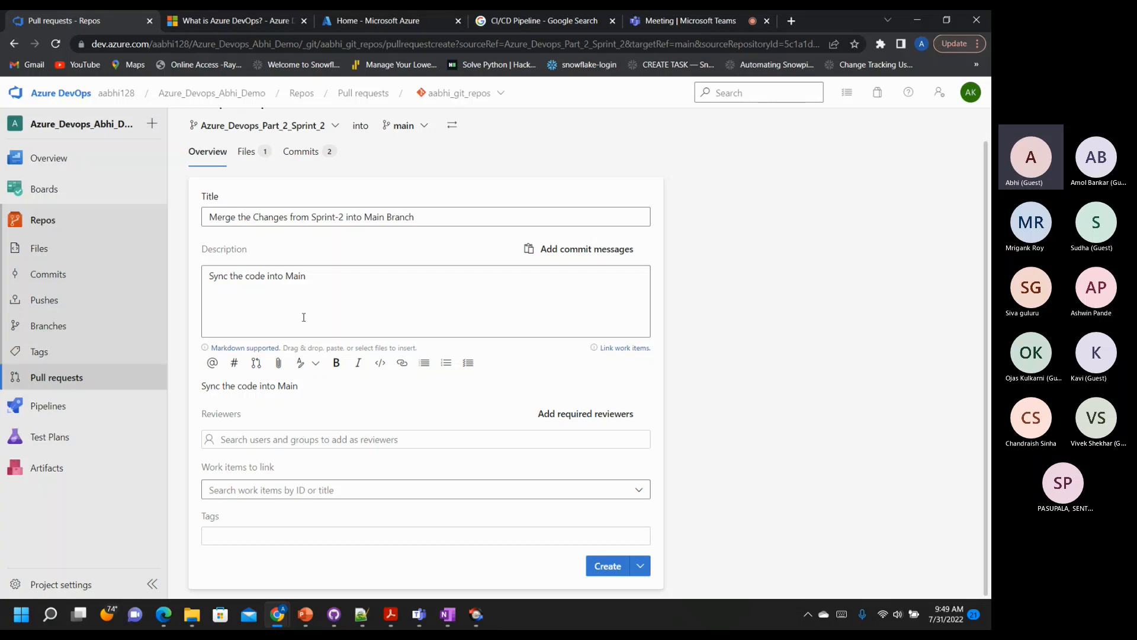
Check the pull request's branch choices, keeping Azure_Devops_Part_2_Sprint_2 as the source and main as the target
scroll(302, 315, up, 1)
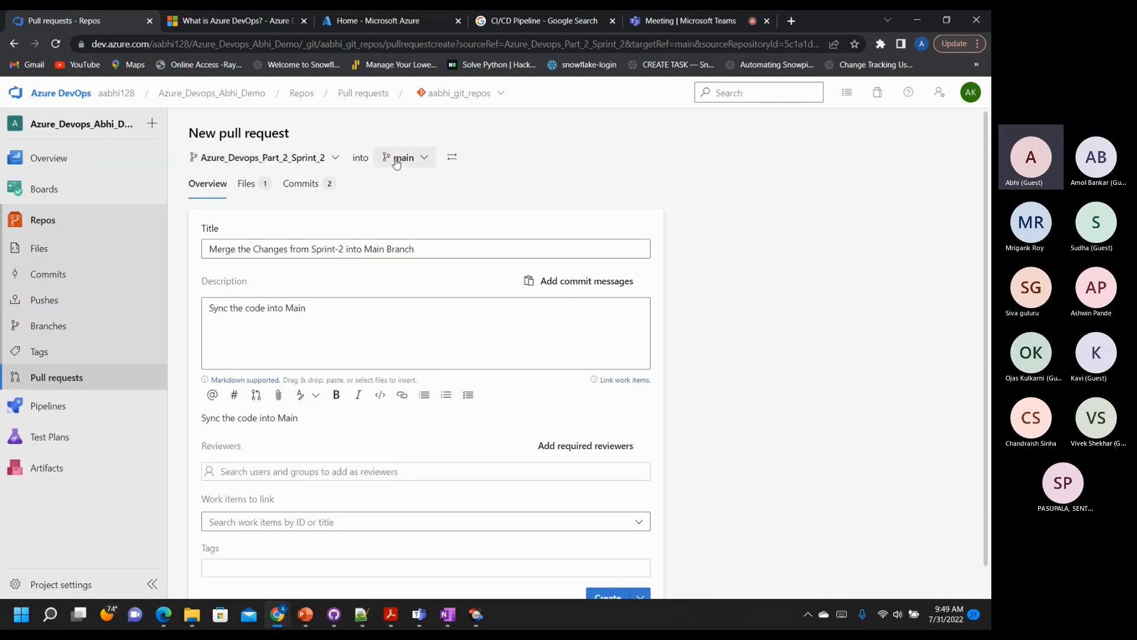
click(335, 157)
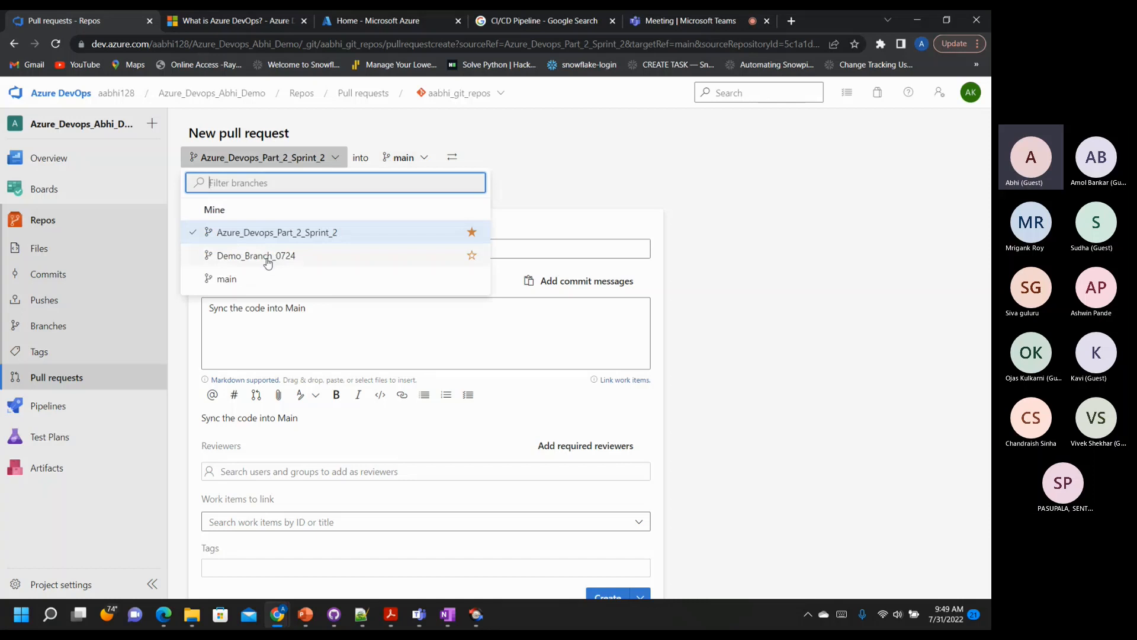
click(262, 234)
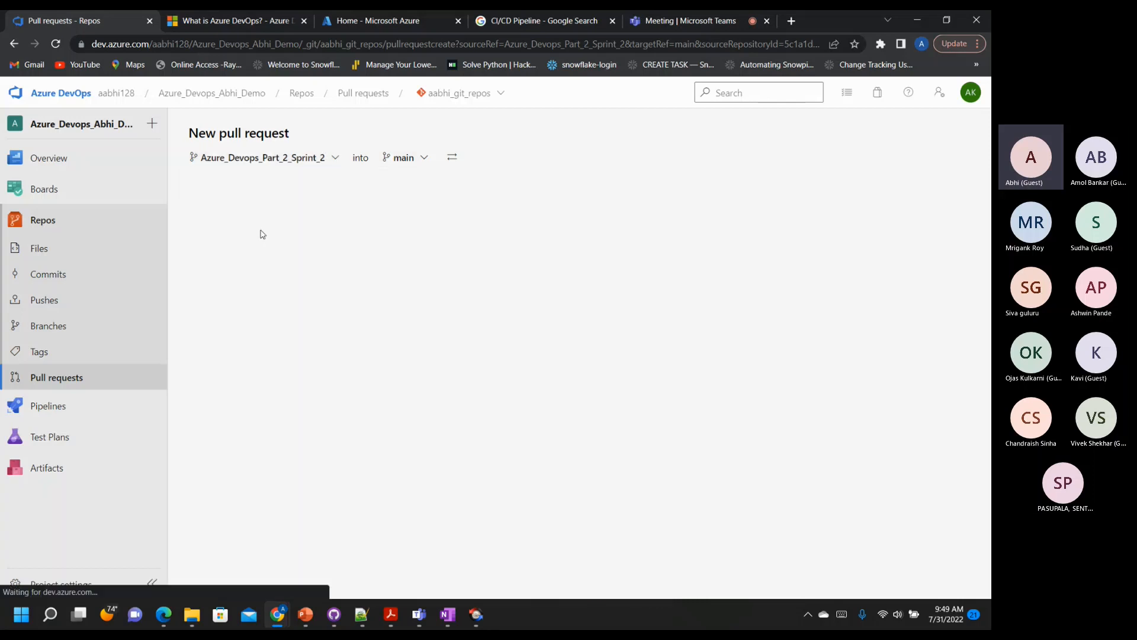
click(425, 158)
click(427, 158)
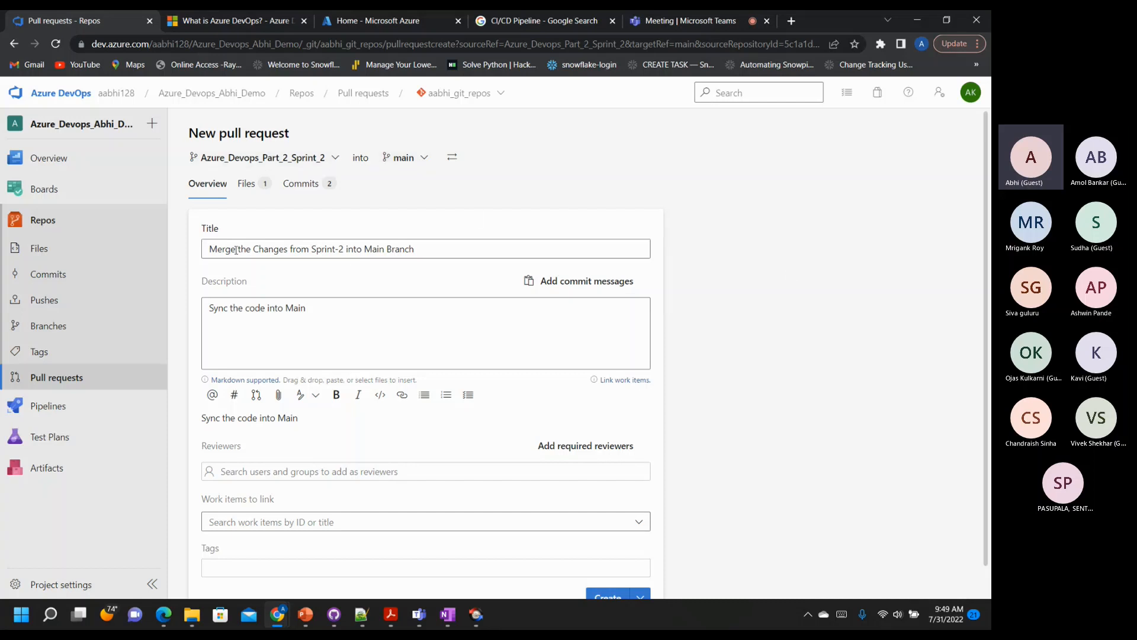
Create the pull request without linking a work item and dismiss the welcome notice
click(431, 247)
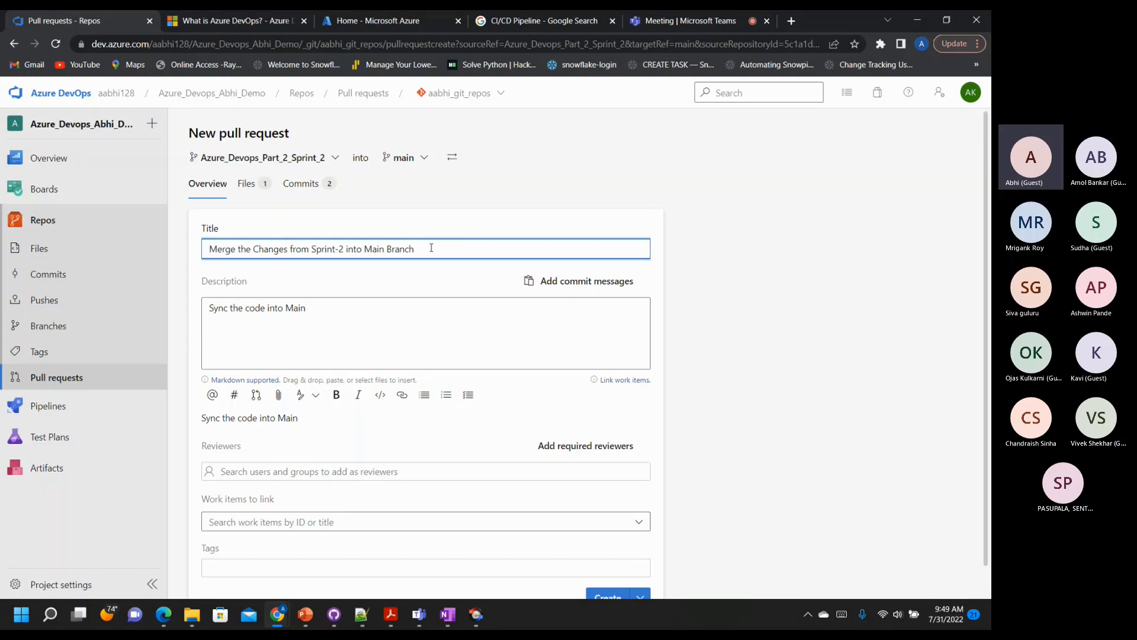
click(371, 310)
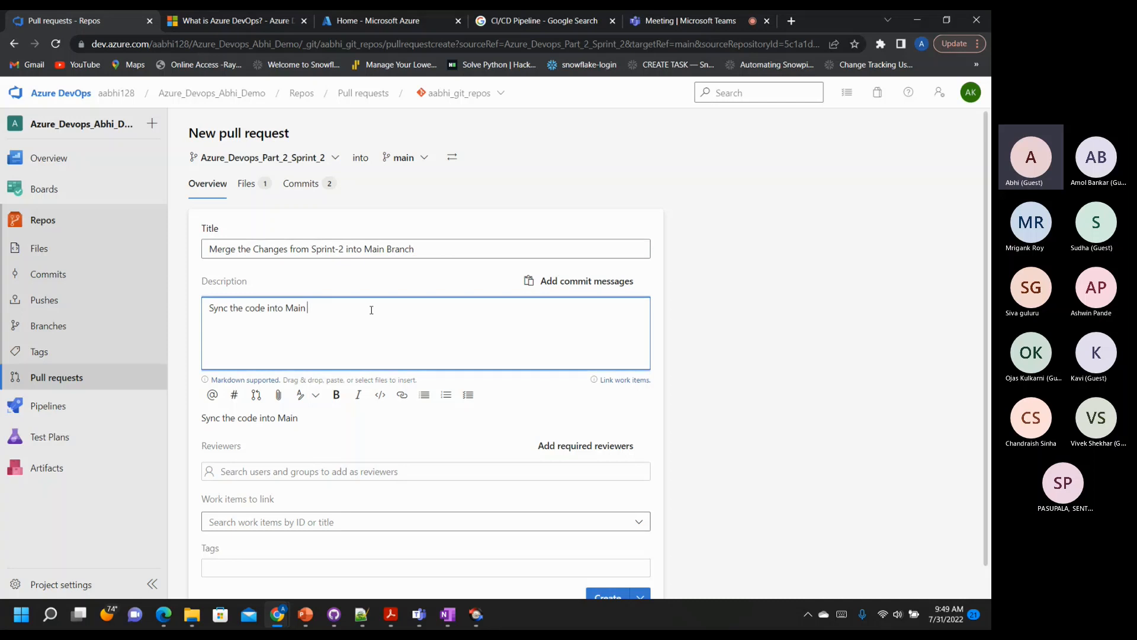
scroll(699, 479, down, 1)
click(642, 491)
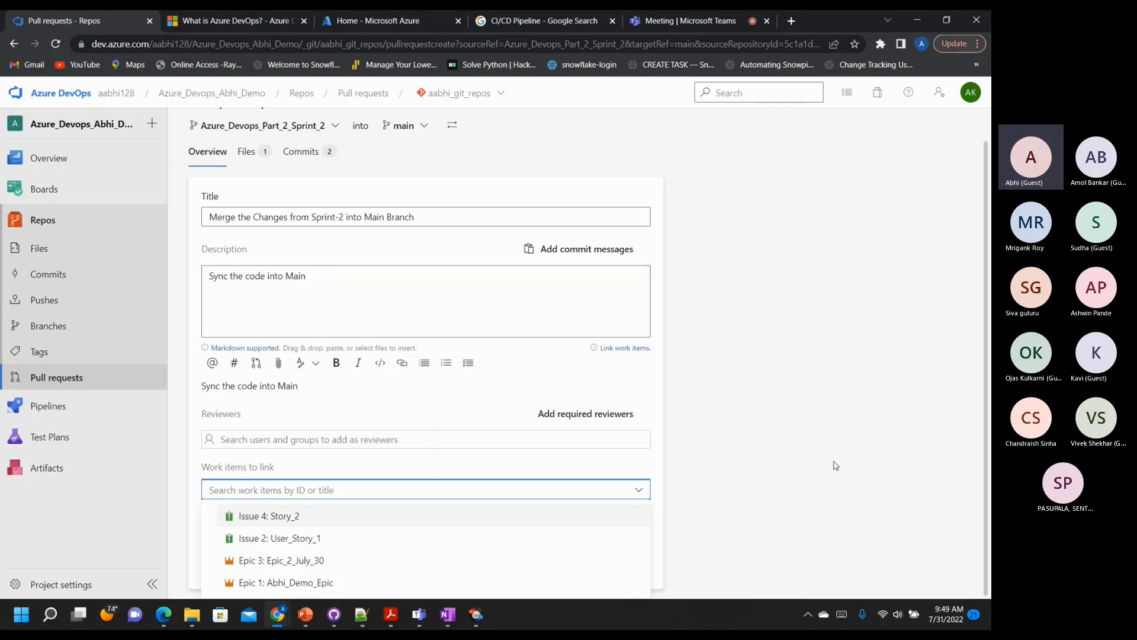
click(775, 496)
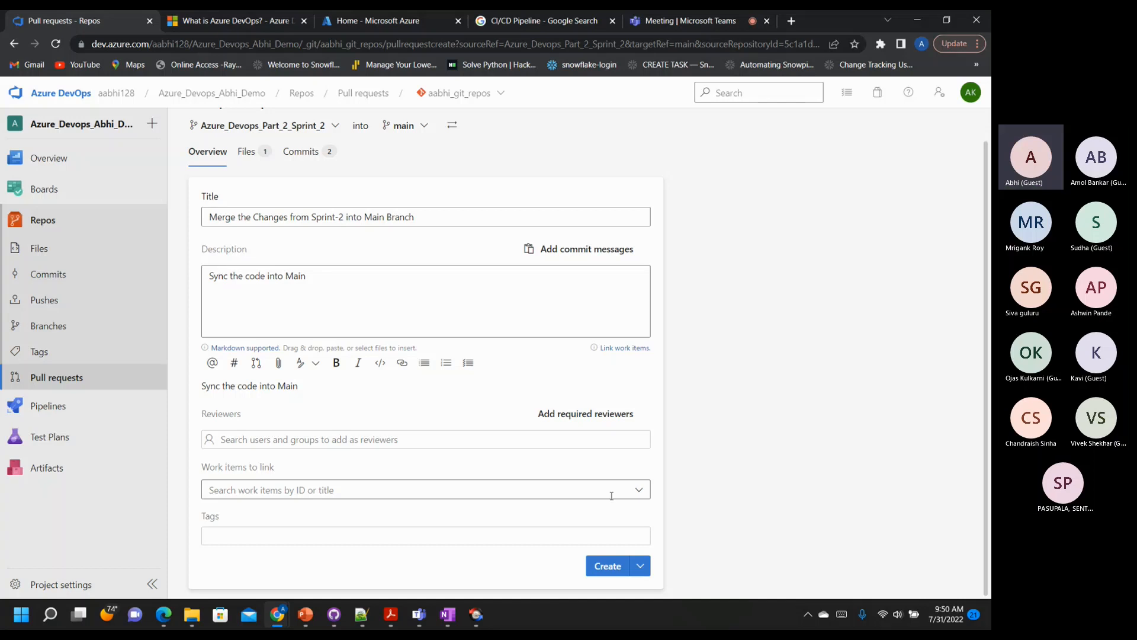
click(608, 566)
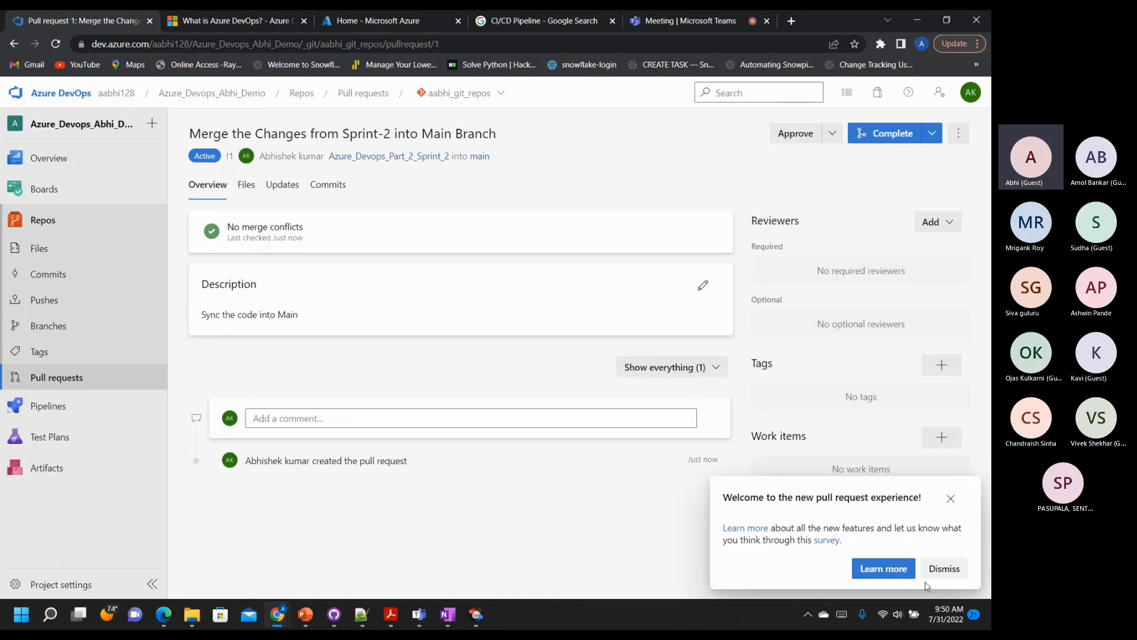
click(951, 498)
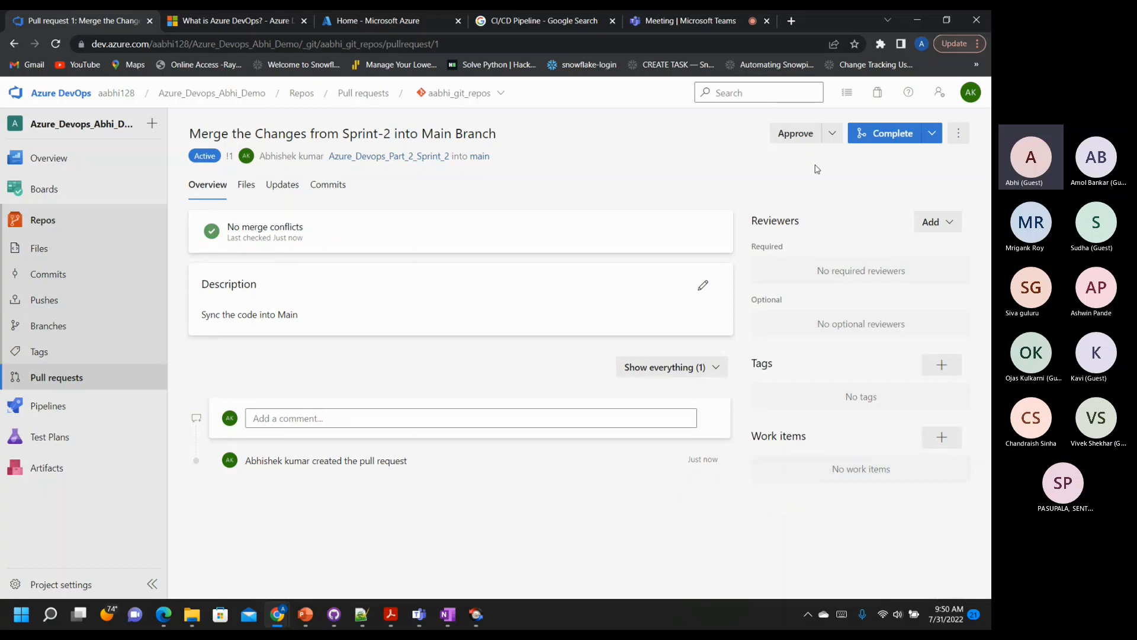
Approve the pull request
click(832, 141)
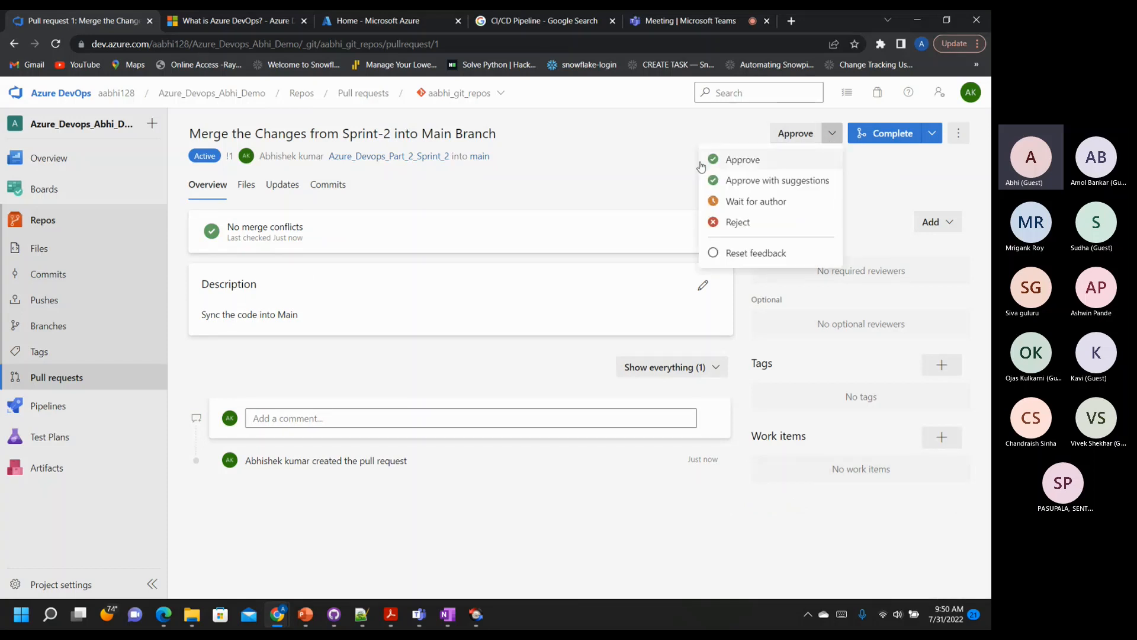
click(729, 160)
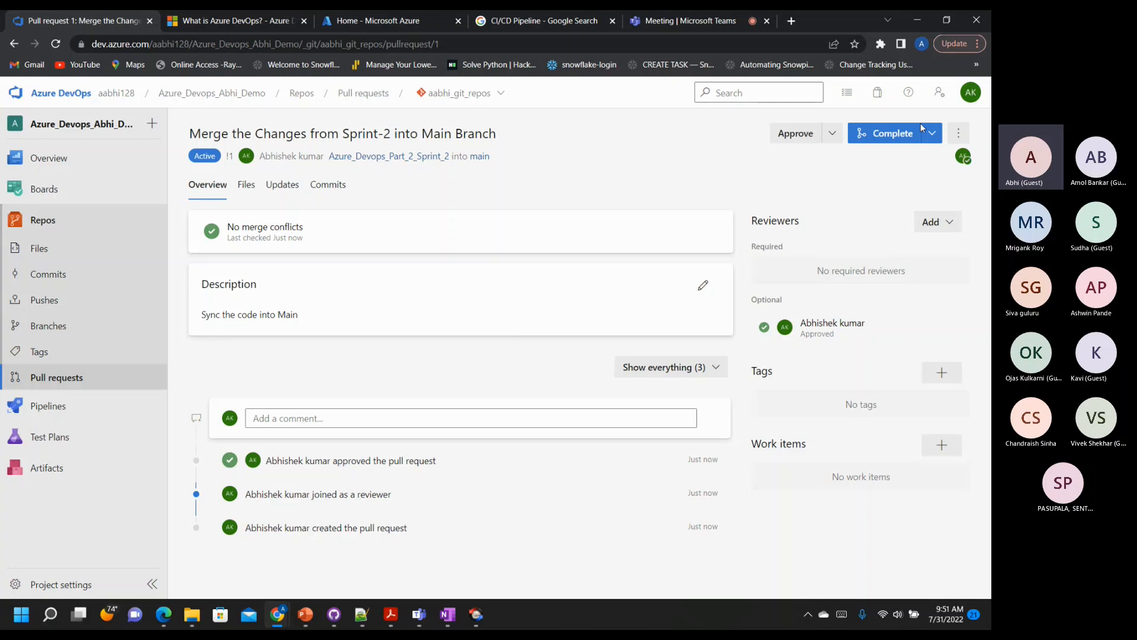
Complete the pull request with the Merge (no fast forward) type, without deleting Azure_Devops_Part_2_Sprint_2 after merging
click(932, 133)
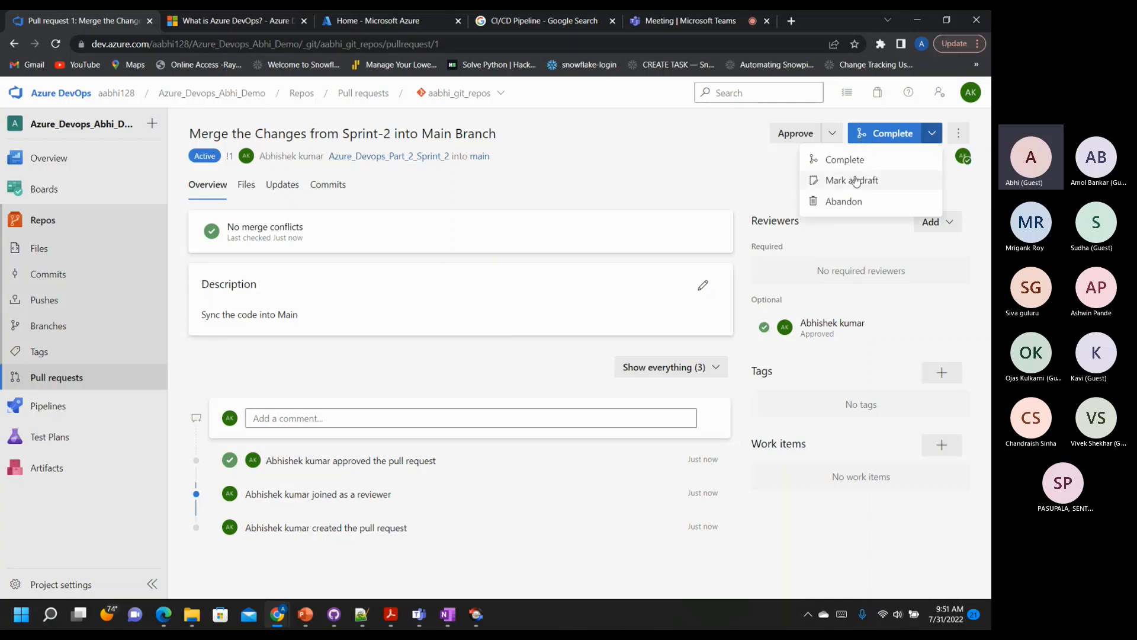
click(755, 172)
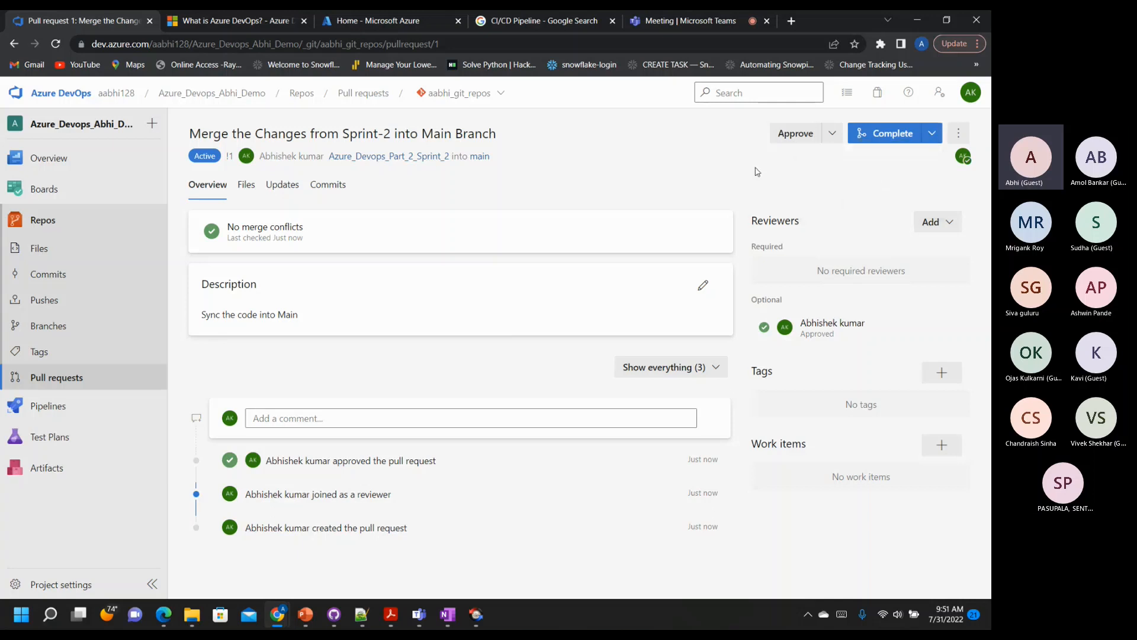
click(889, 135)
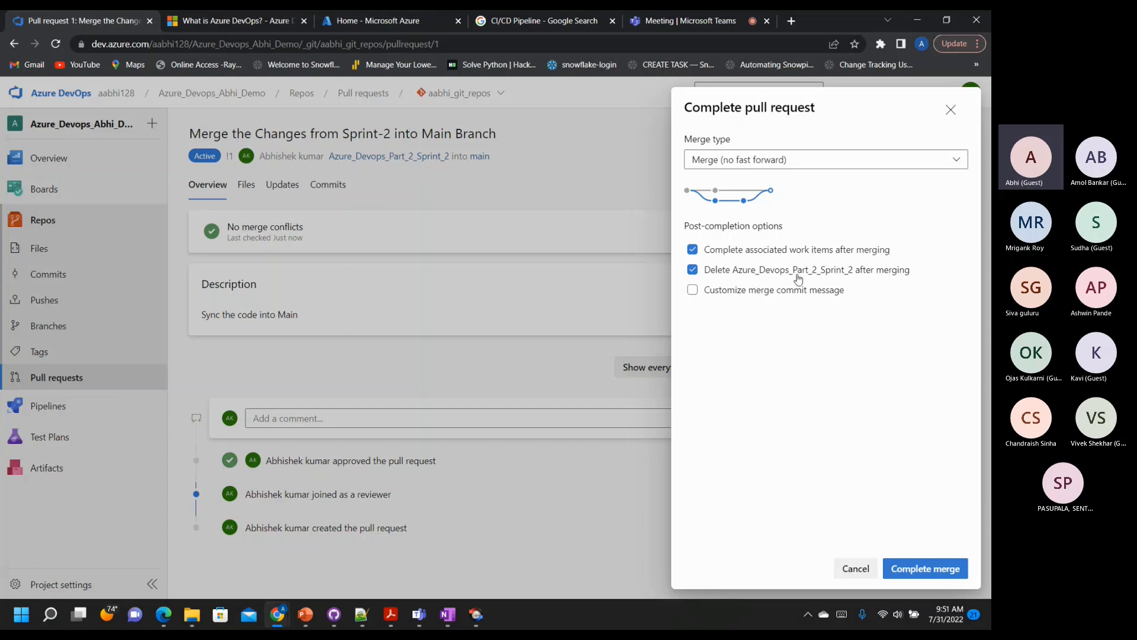
click(693, 270)
click(693, 273)
click(693, 271)
click(906, 574)
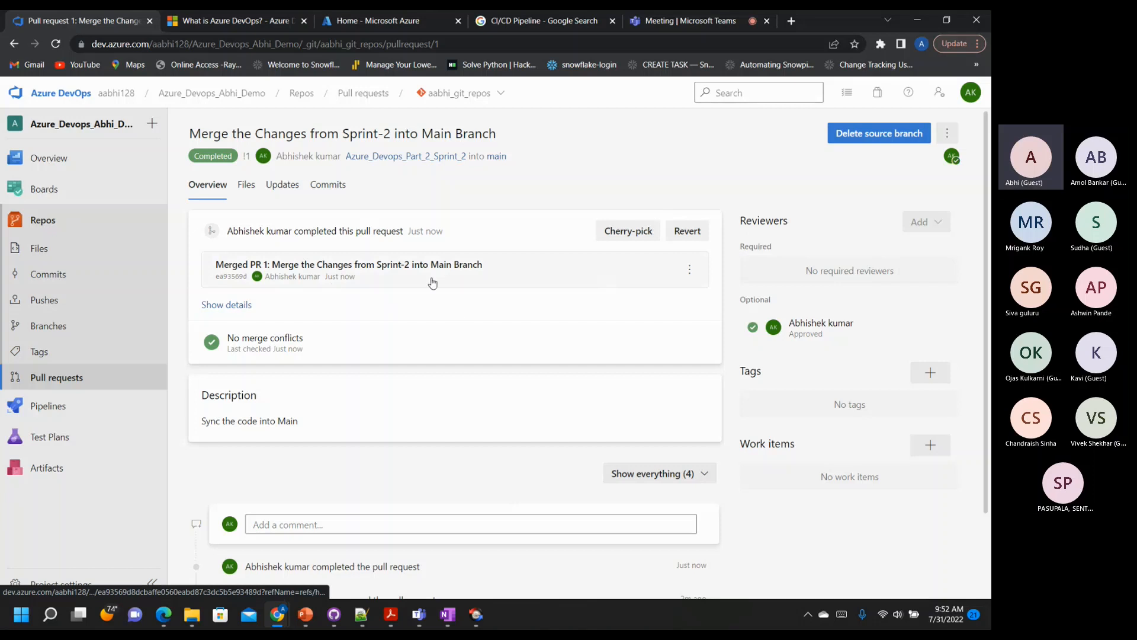
Examine the completed pull request's activity filter options and its history of events
click(702, 473)
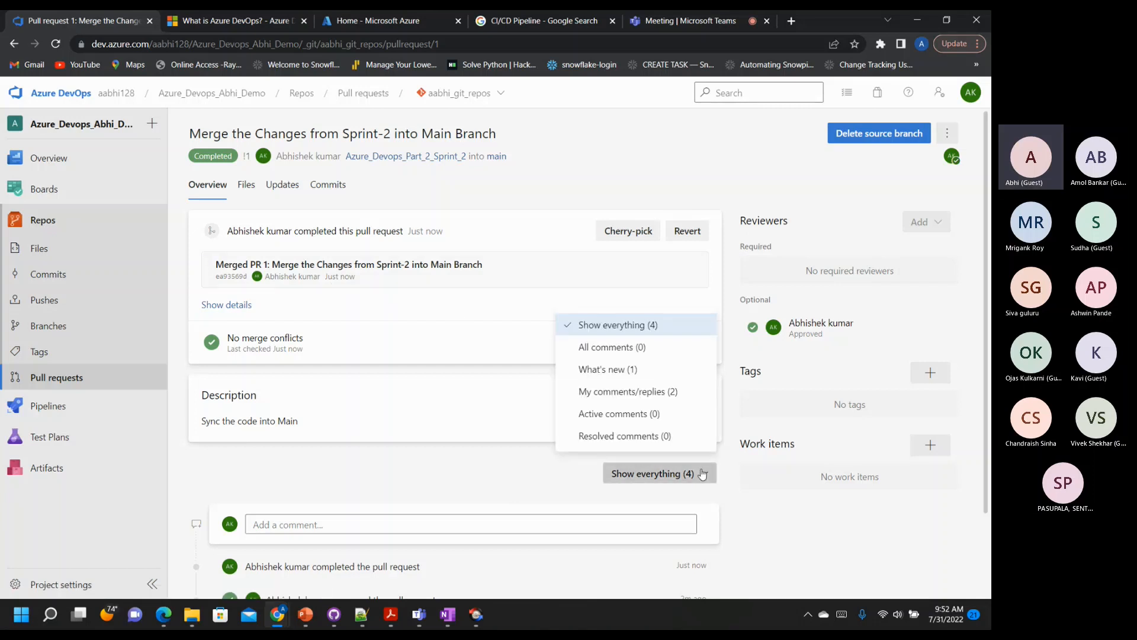
click(501, 477)
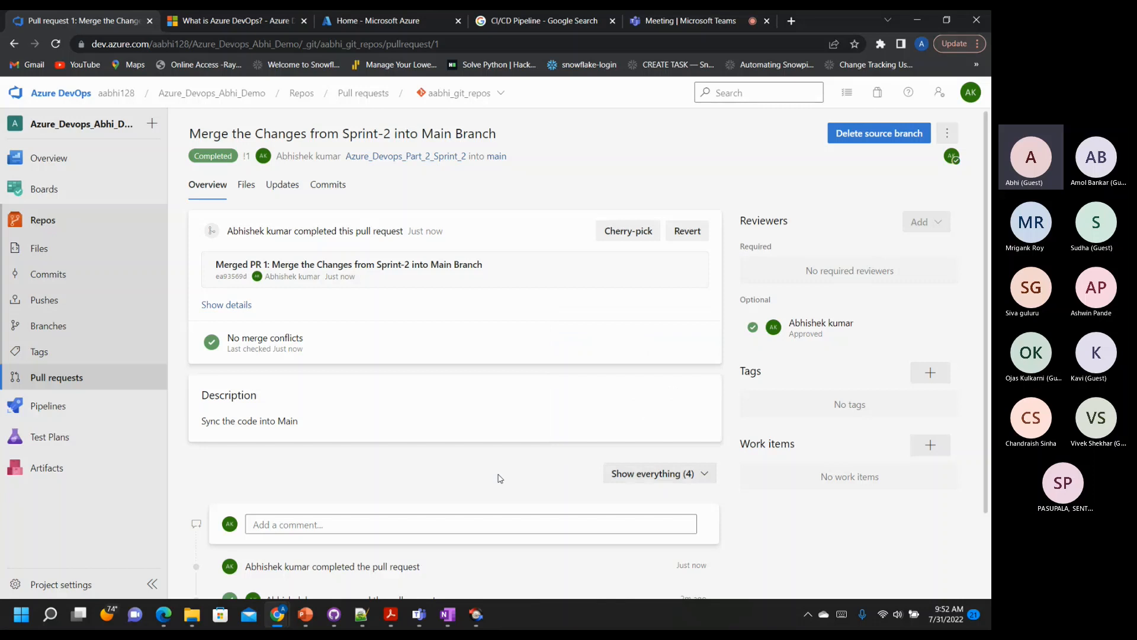
scroll(501, 478, down, 2)
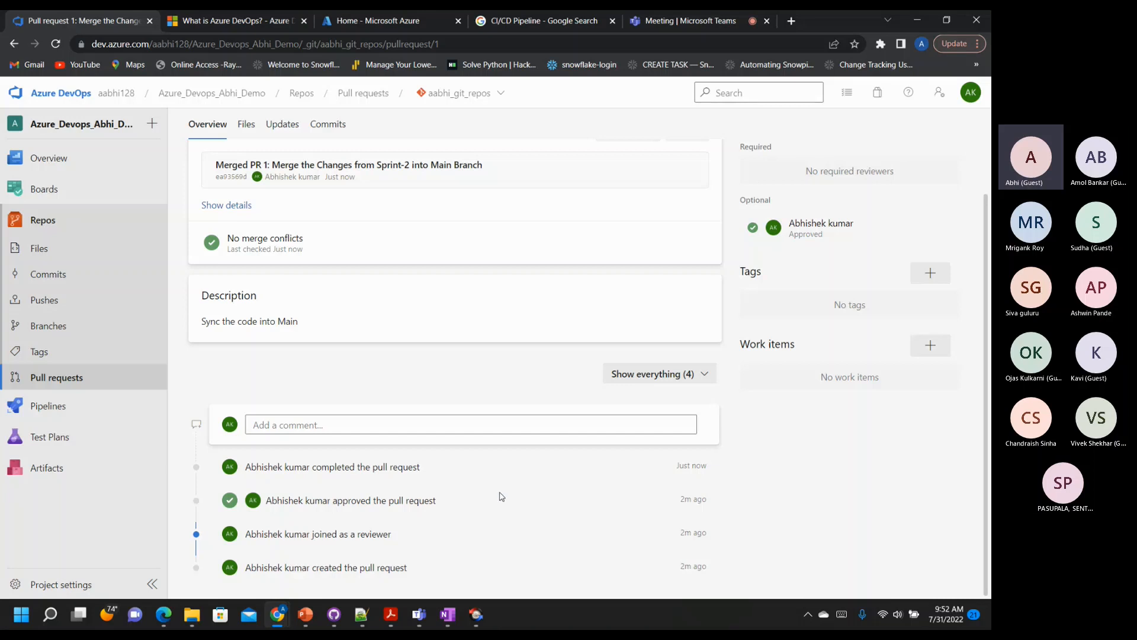
Review the completed pull request's changed files and commits, and return to its overview
scroll(501, 496, up, 2)
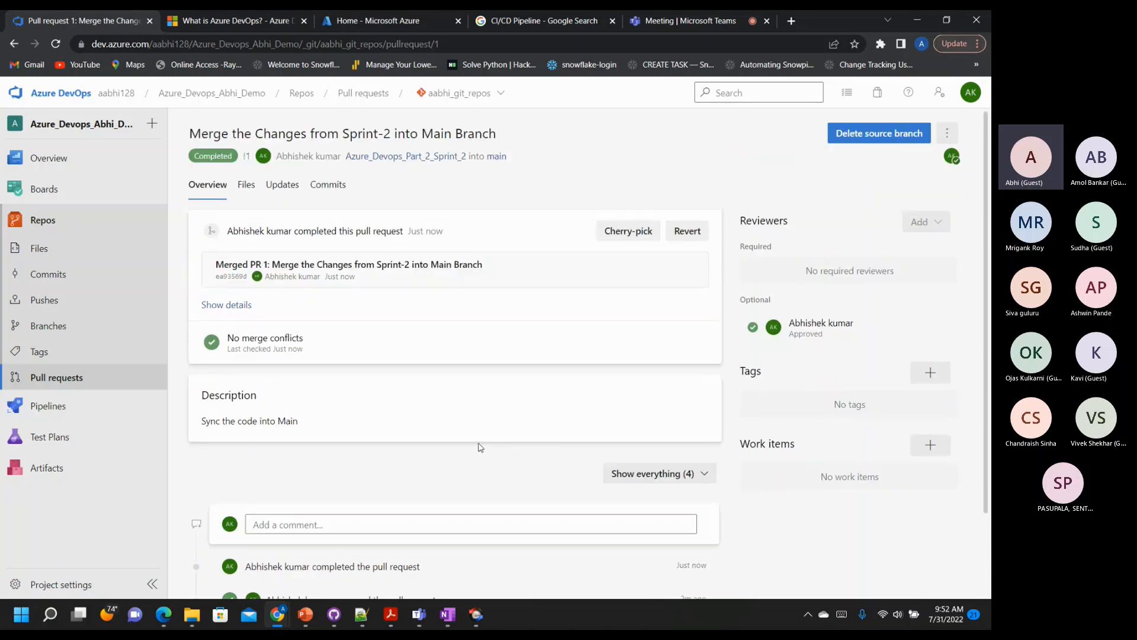
click(253, 186)
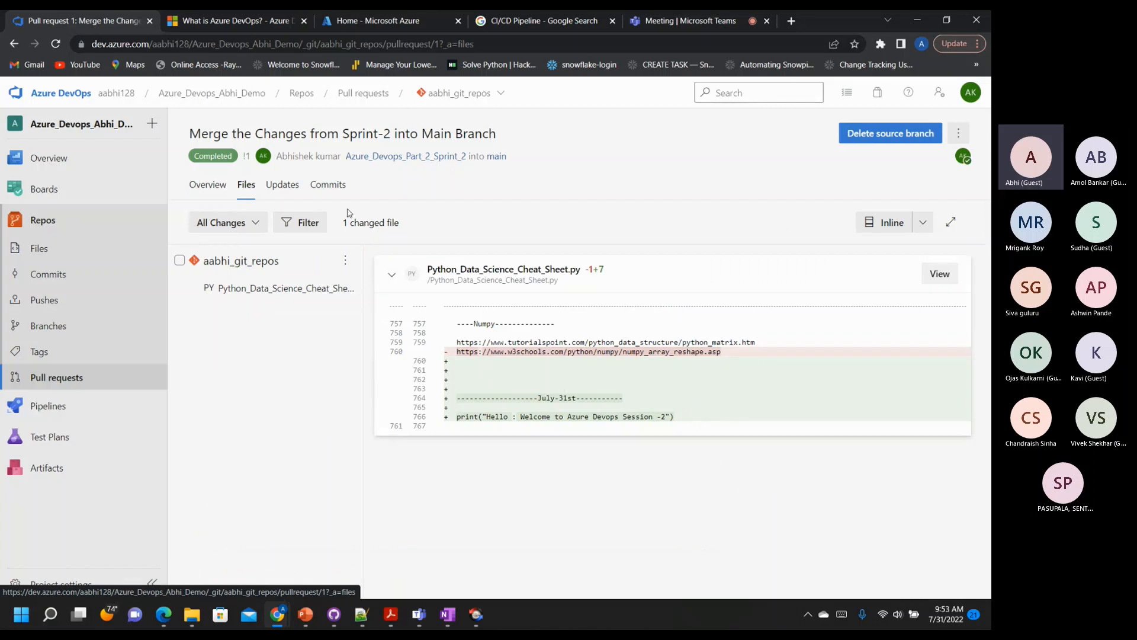
click(331, 188)
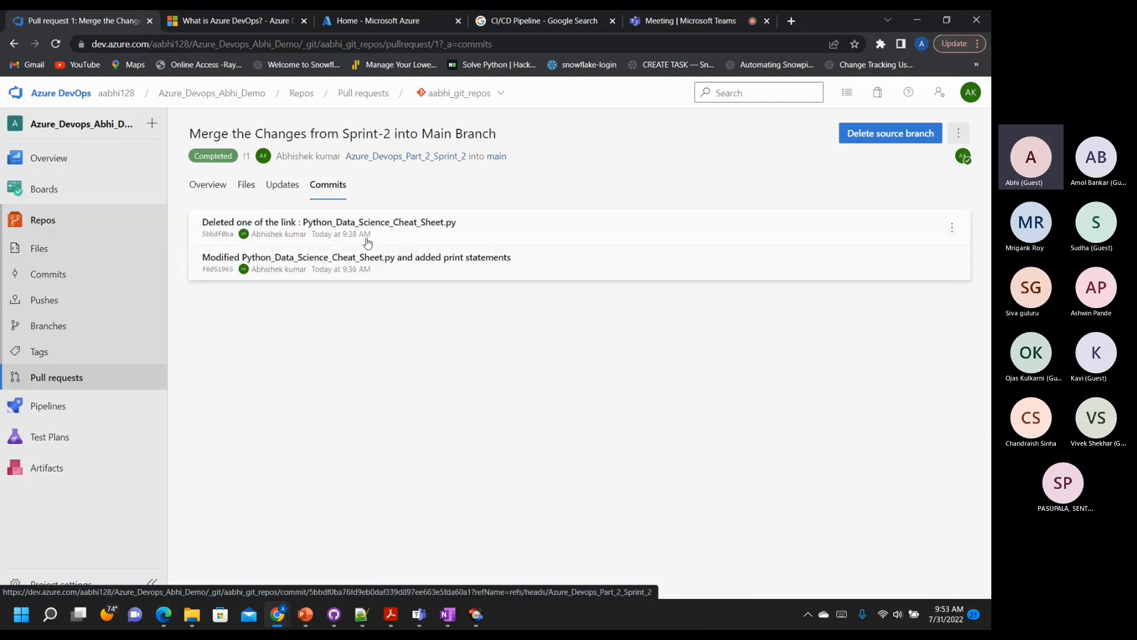
click(213, 188)
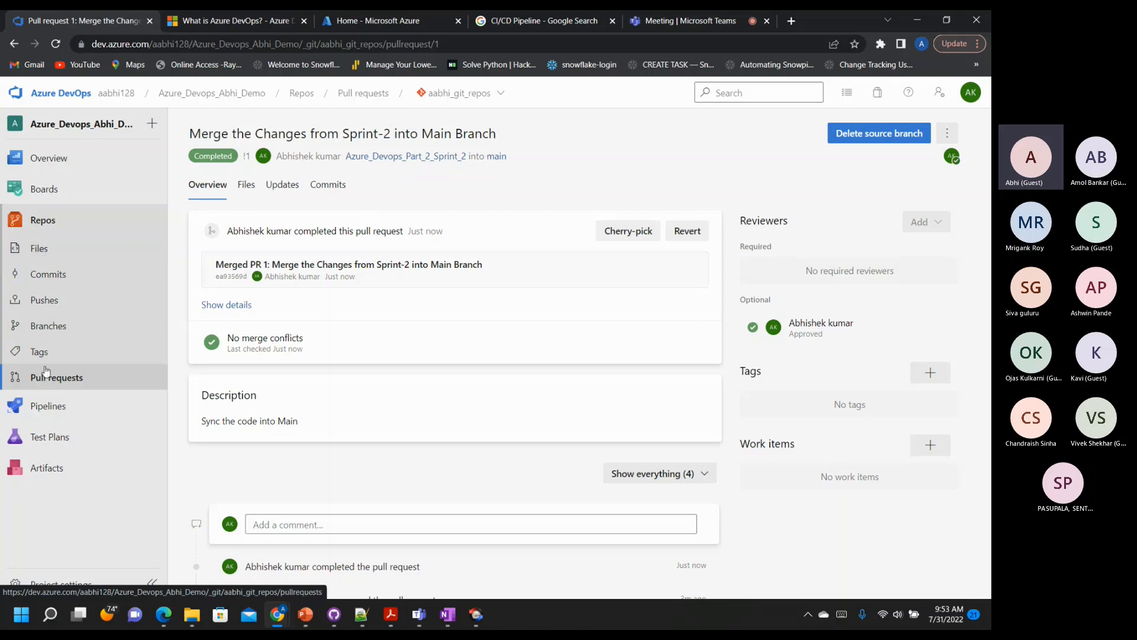
View the files of the Azure_Devops_Part_2_Sprint_2 branch and of the main branch from the branch list
click(45, 329)
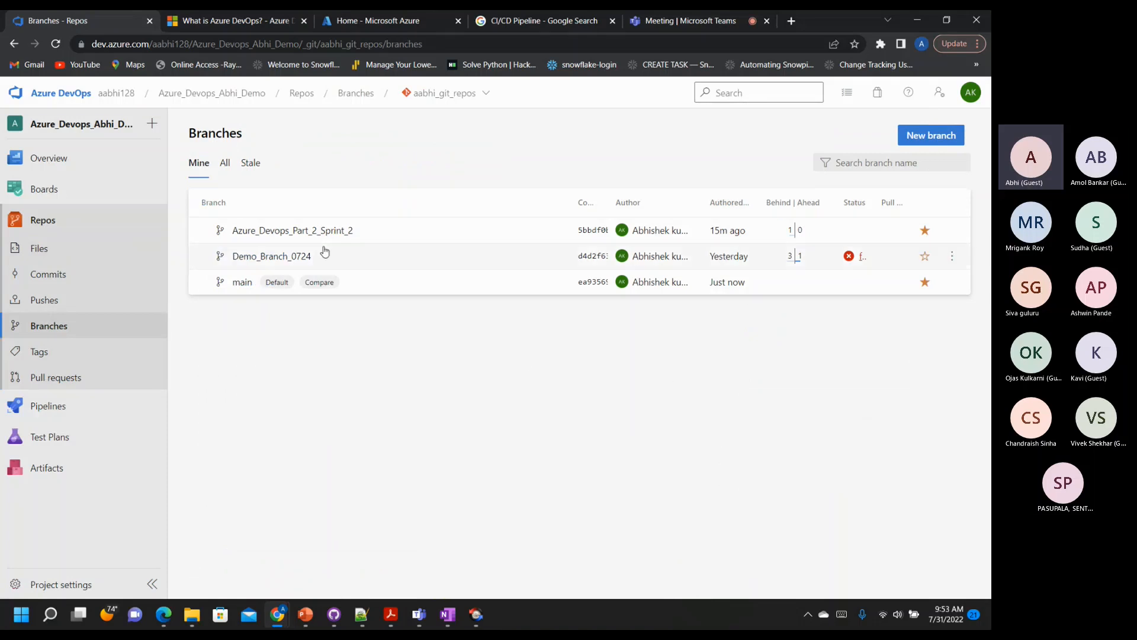
click(302, 231)
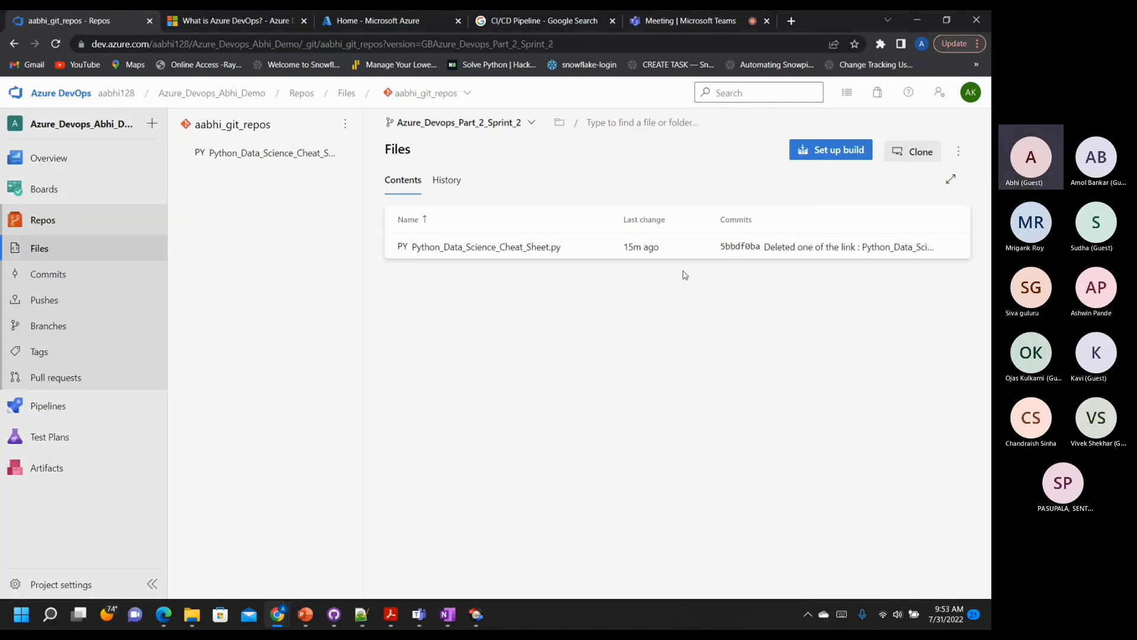
click(44, 327)
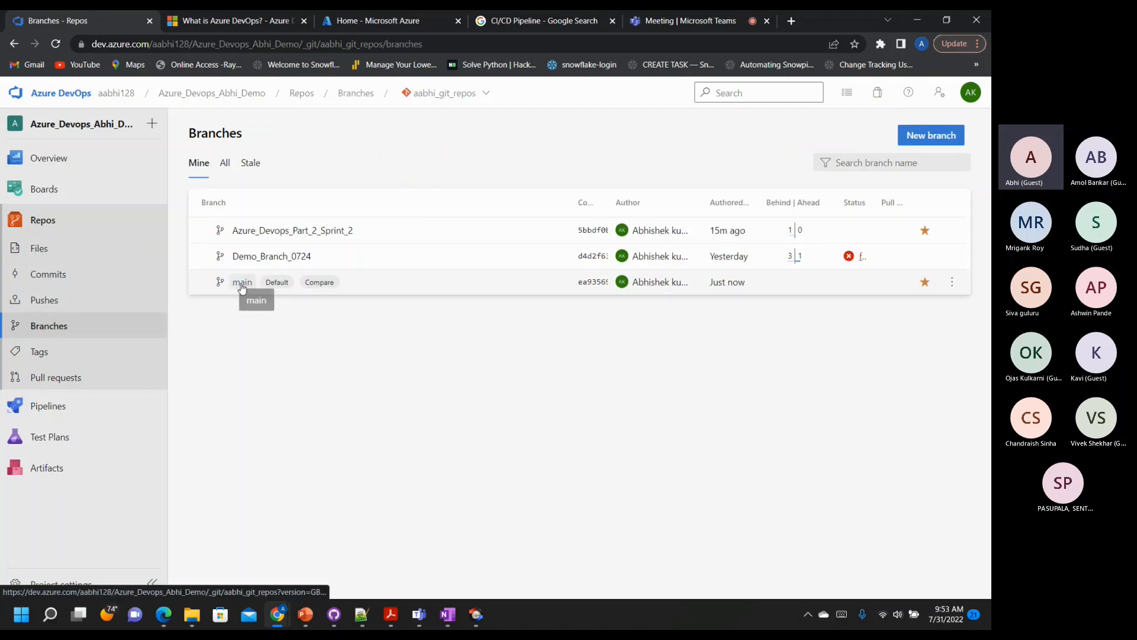
click(260, 286)
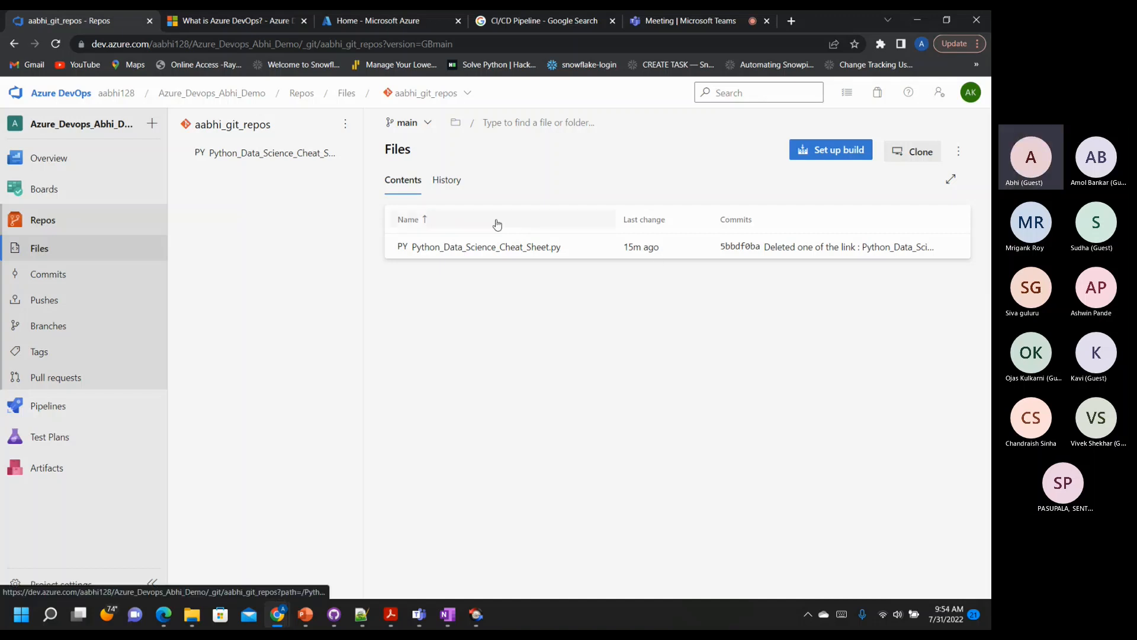
Check the main branch's commit history against its file contents
click(447, 179)
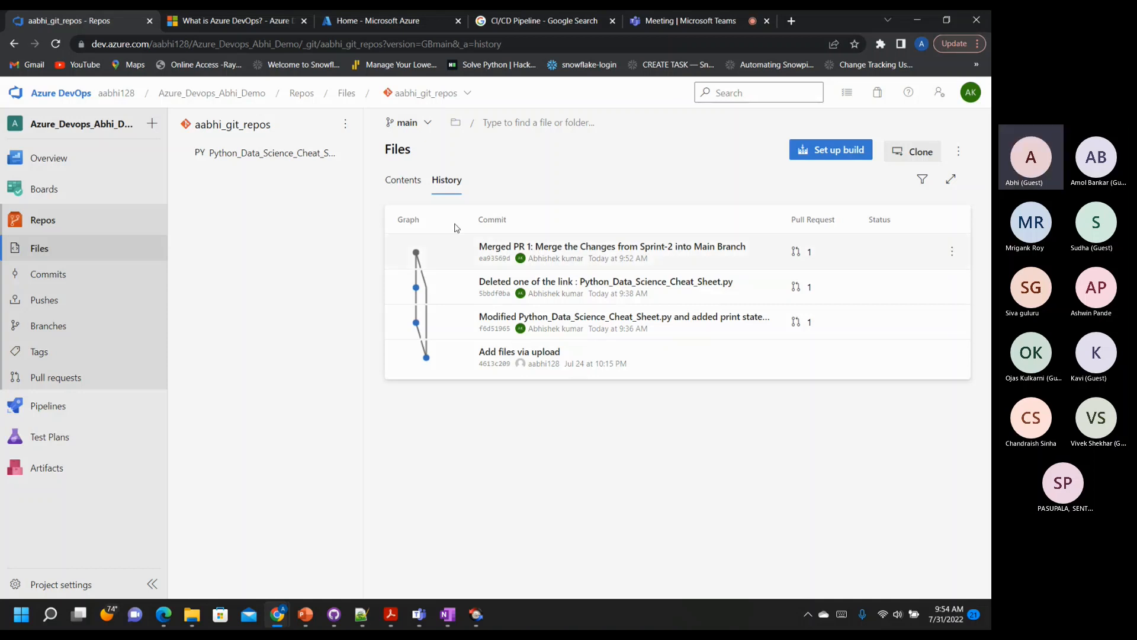
click(401, 180)
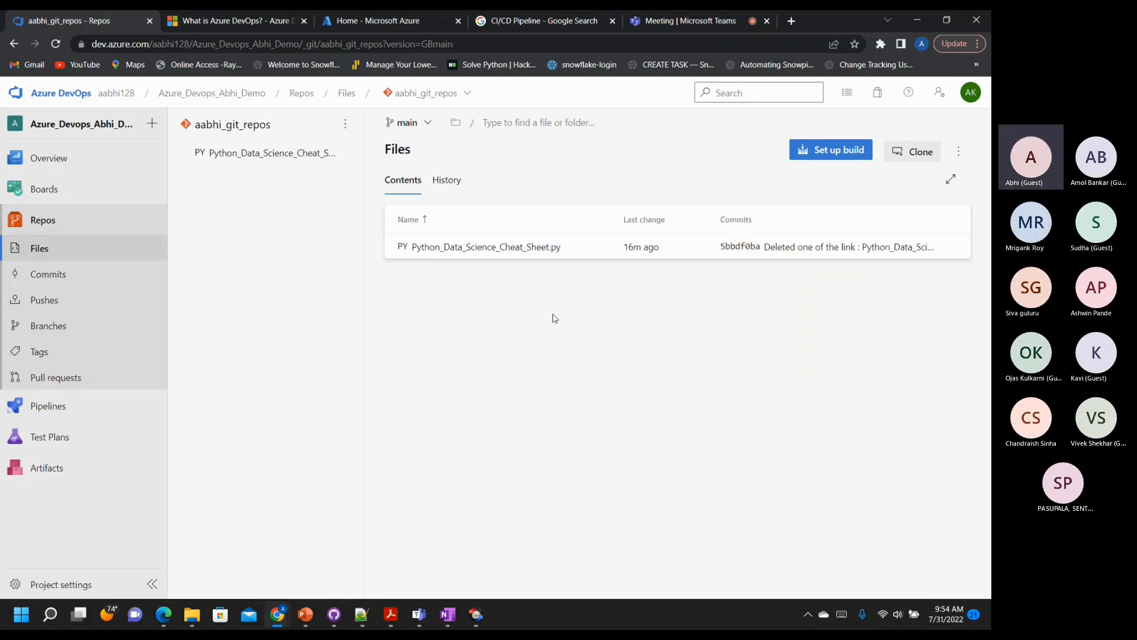
click(447, 181)
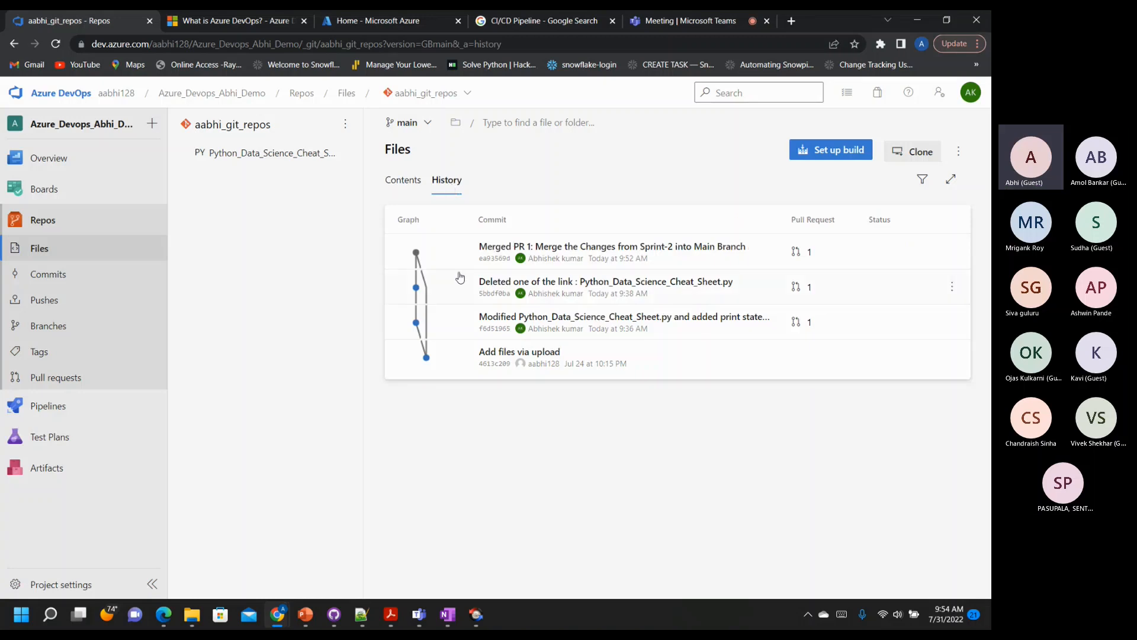
click(402, 184)
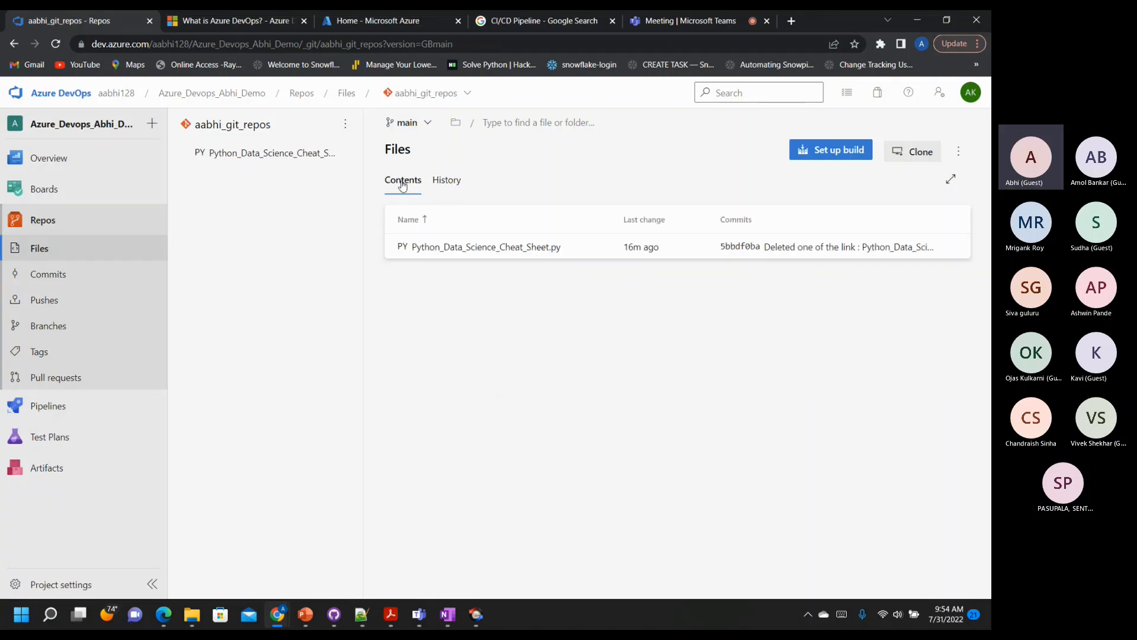
Inspect the merged lines at the end of Python_Data_Science_Cheat_Sheet.py in the main branch, and return to the repository's file list
click(430, 247)
scroll(699, 386, down, 20)
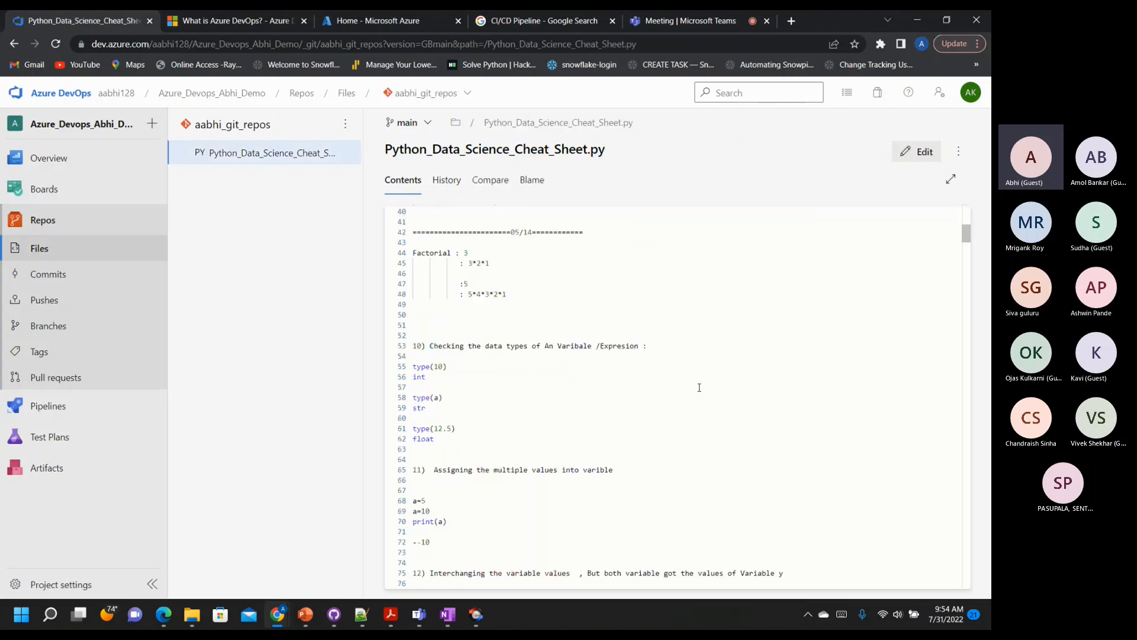
scroll(703, 407, down, 10)
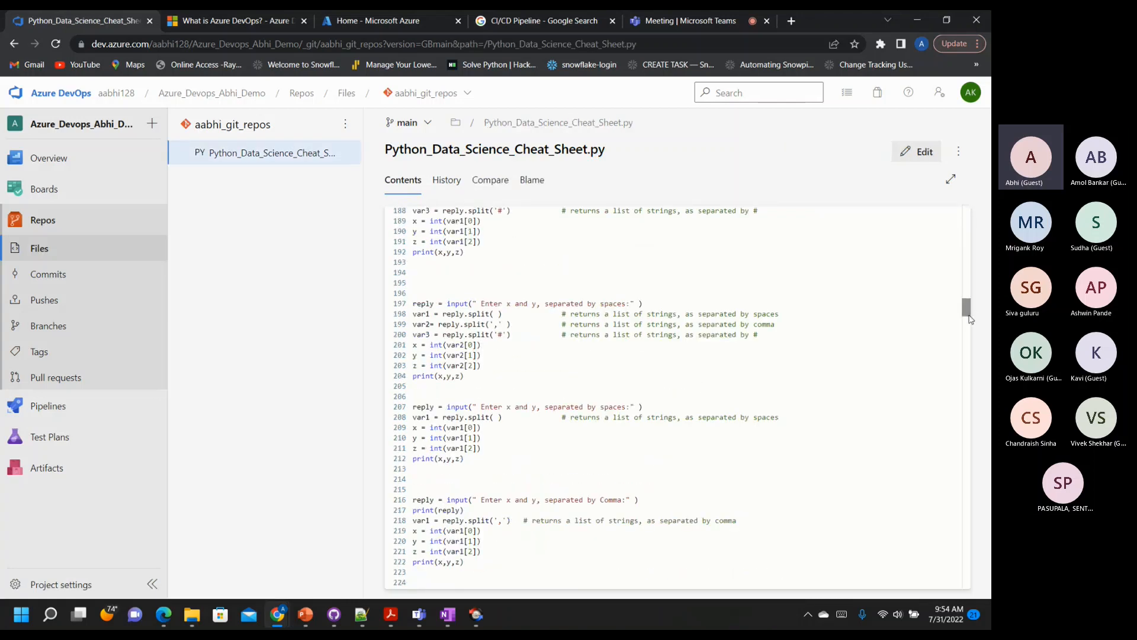
drag(969, 316, 968, 590)
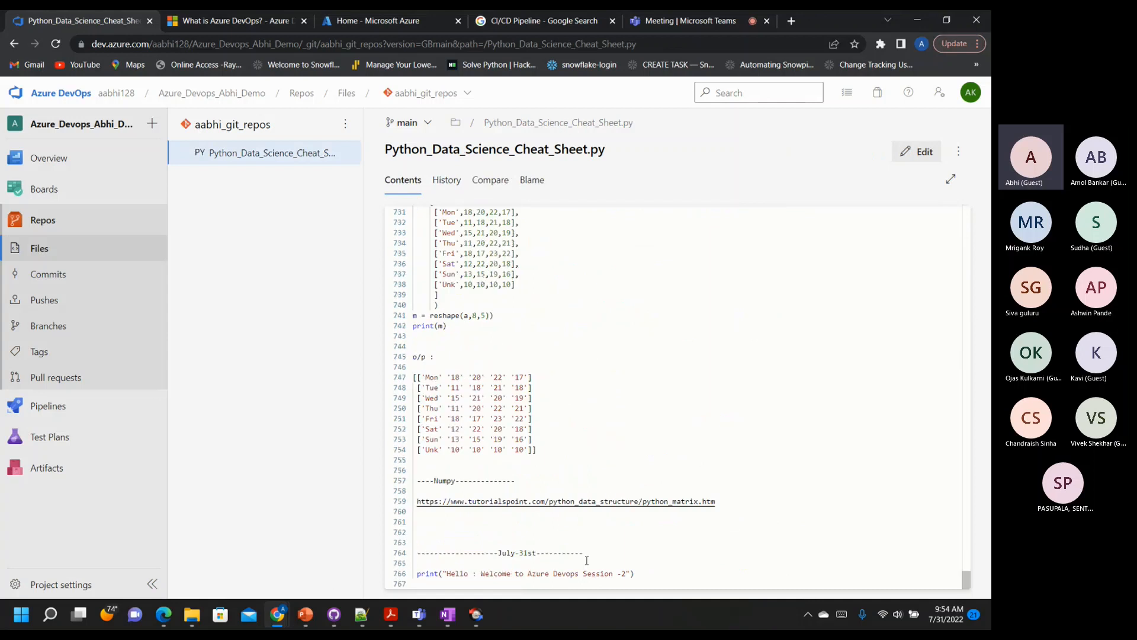
drag(634, 573, 413, 560)
click(707, 532)
click(491, 513)
drag(423, 507, 418, 502)
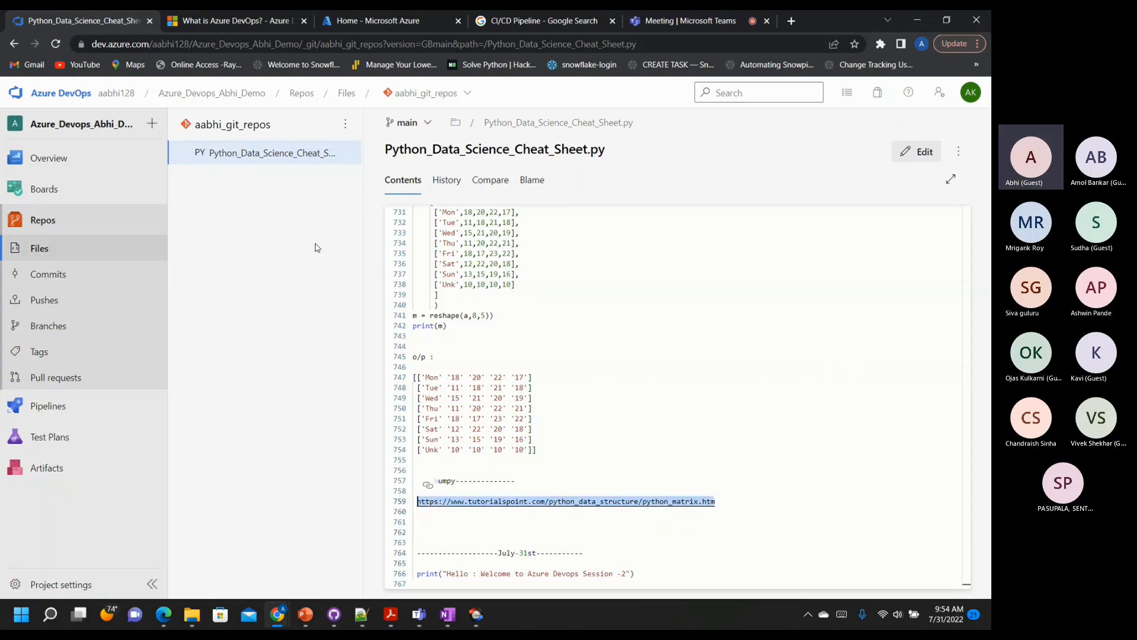
click(240, 158)
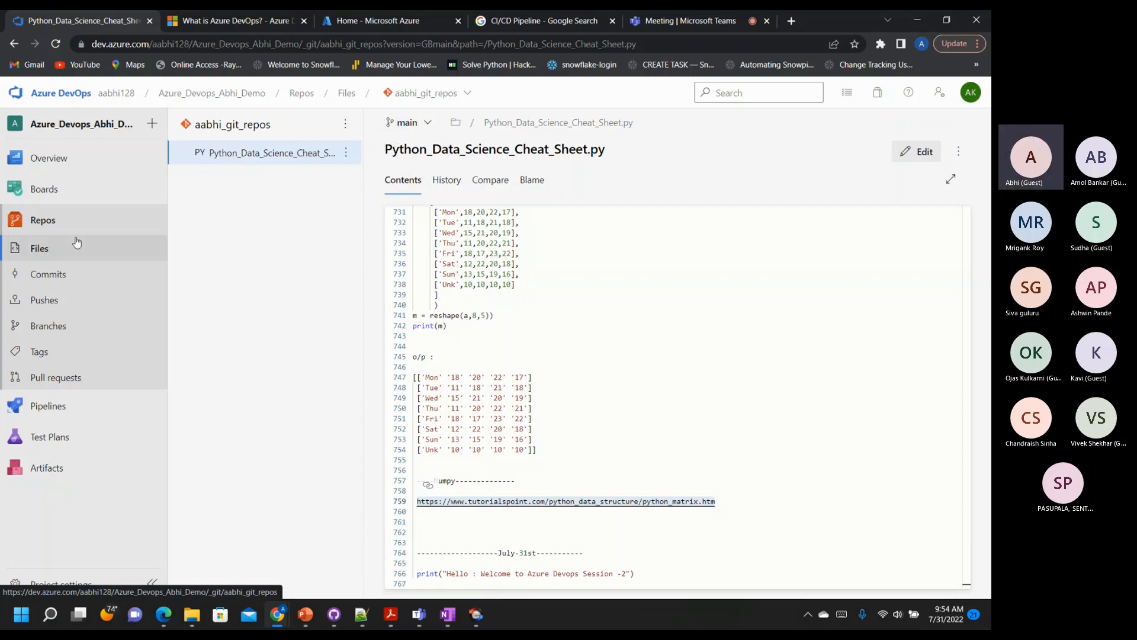
click(52, 249)
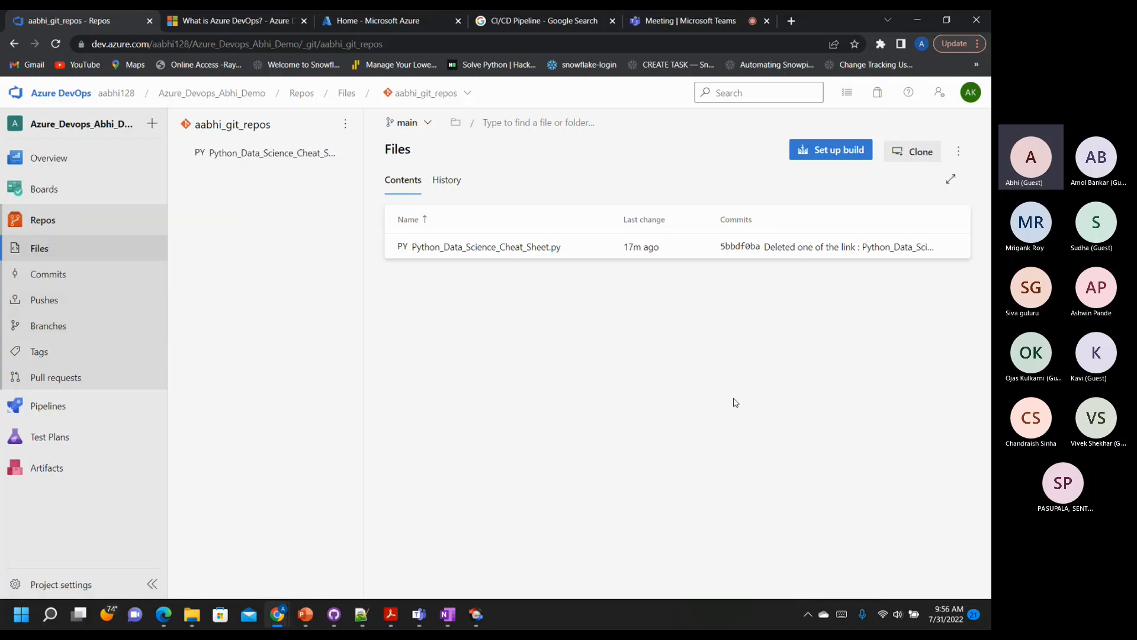
Search the computer for git bash and close the search
click(51, 615)
text(git)
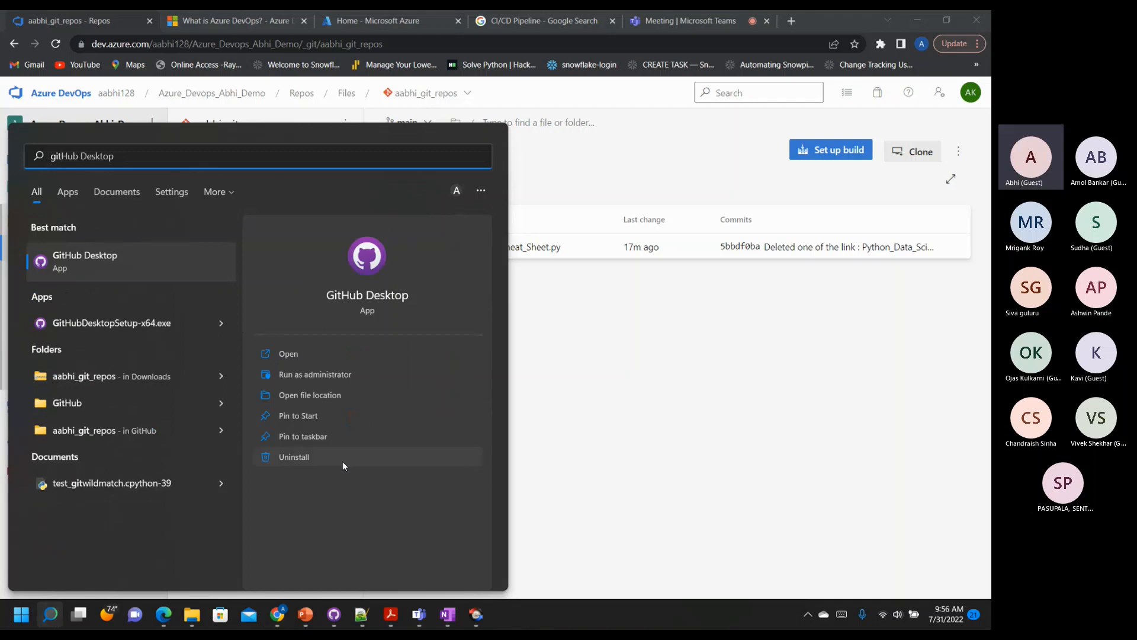
text( ba)
key(BackSpace)
text(sh)
key(BackSpace)
key(BackSpace)
text(a)
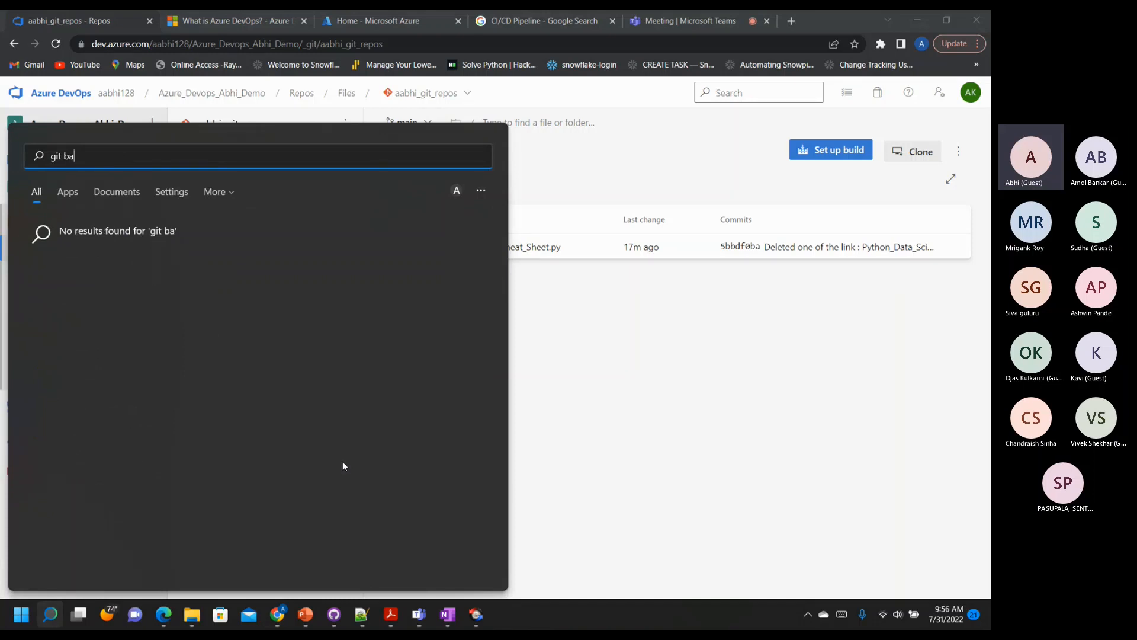
text(sh)
click(769, 382)
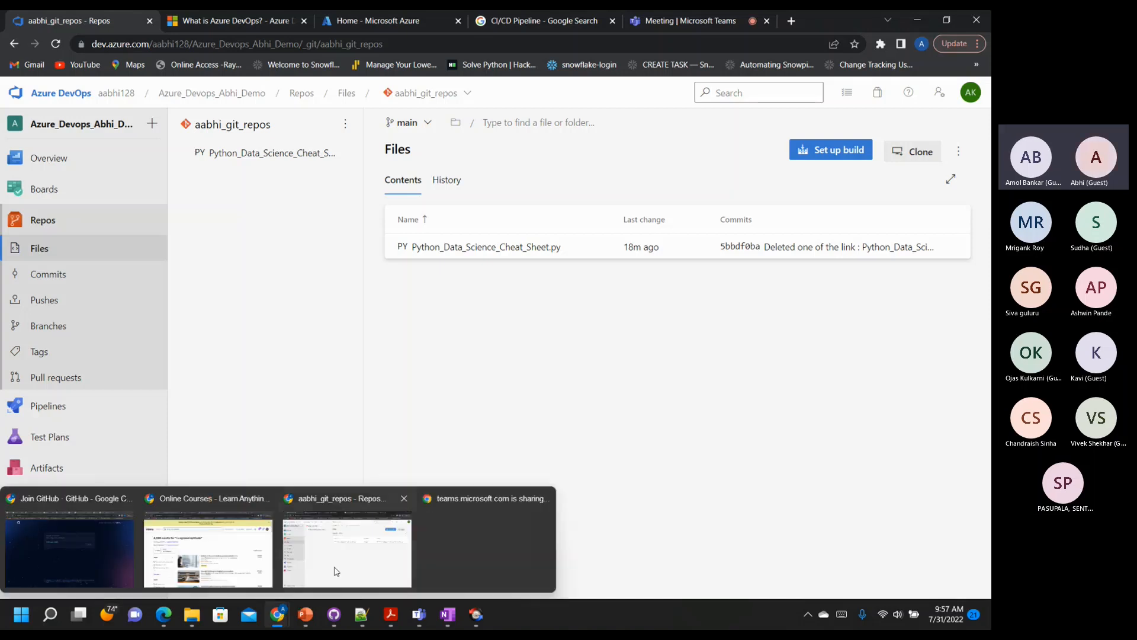
View the participants of the Teams meeting and return to the aabhi_git_repos files in Azure DevOps
click(649, 26)
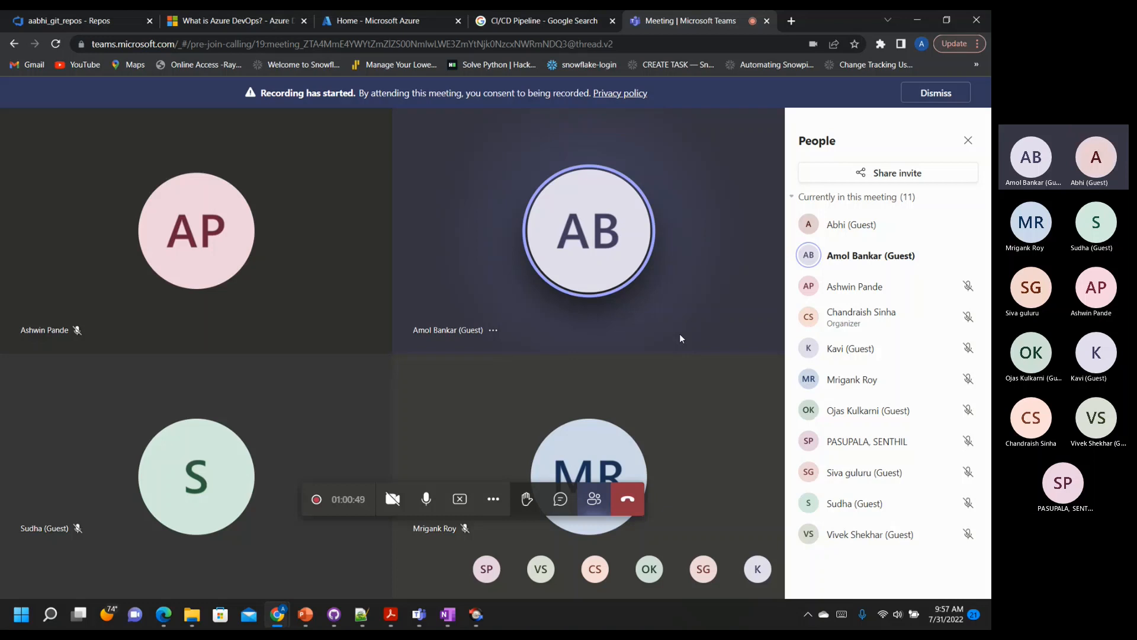
click(279, 611)
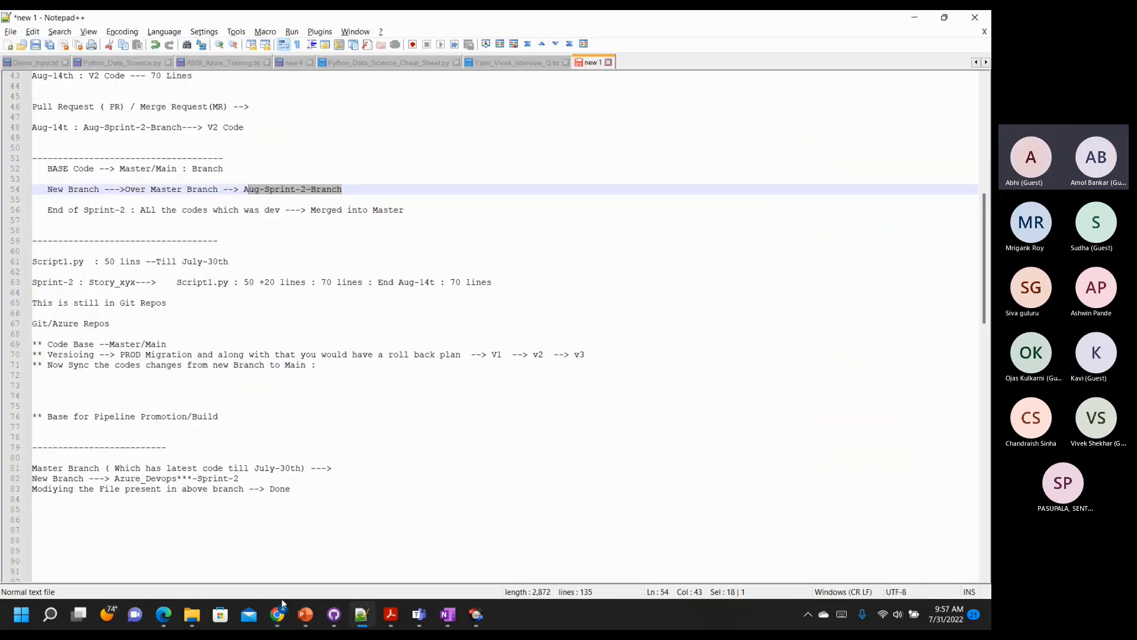
mouse_move(282, 599)
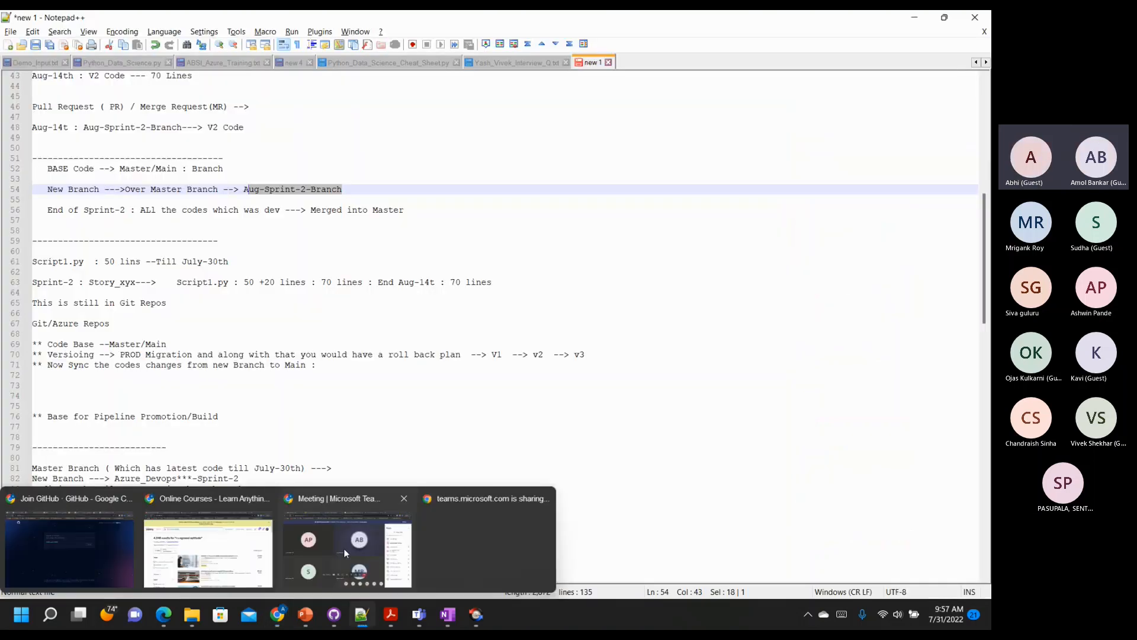
click(486, 548)
click(98, 21)
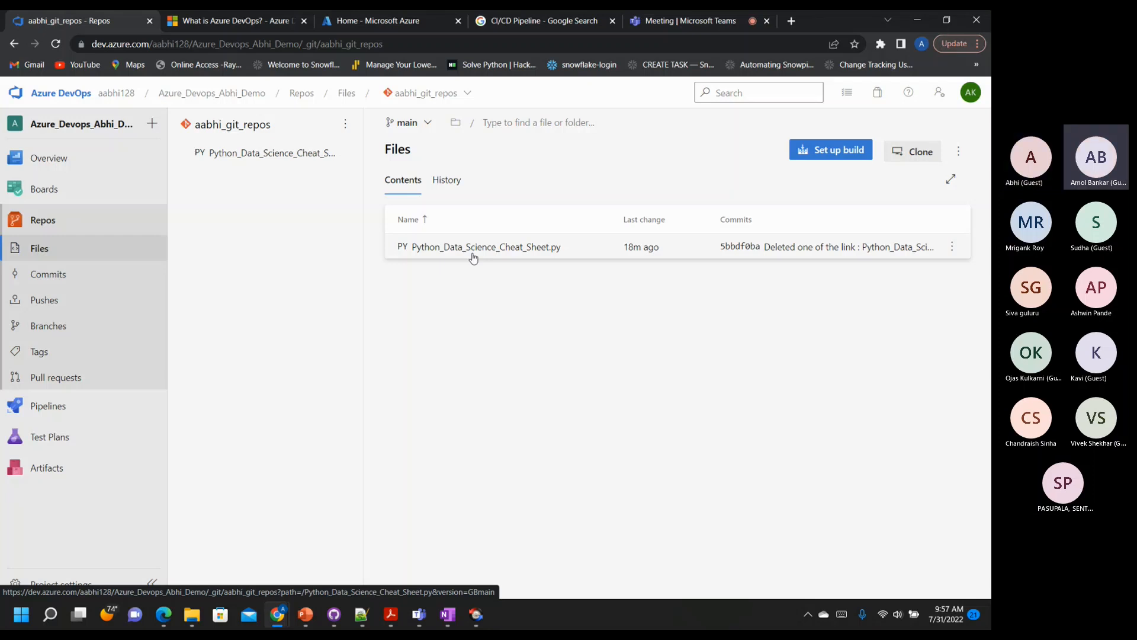
Examine the "Add files via upload" commit from the main branch's history, including its file changes and authorship details
click(426, 123)
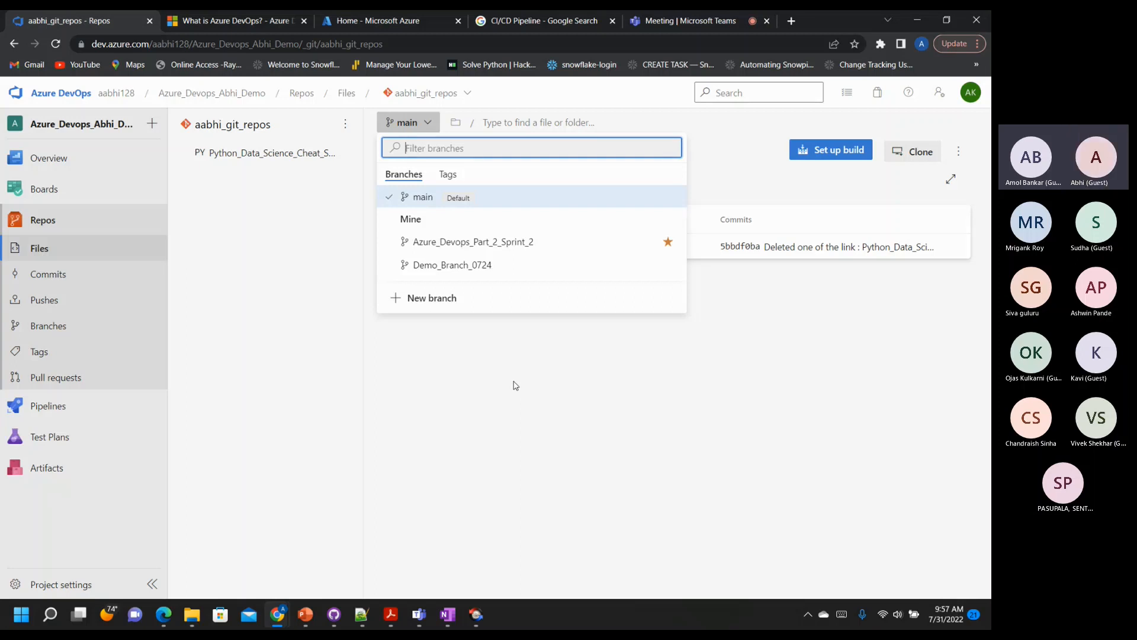
click(515, 386)
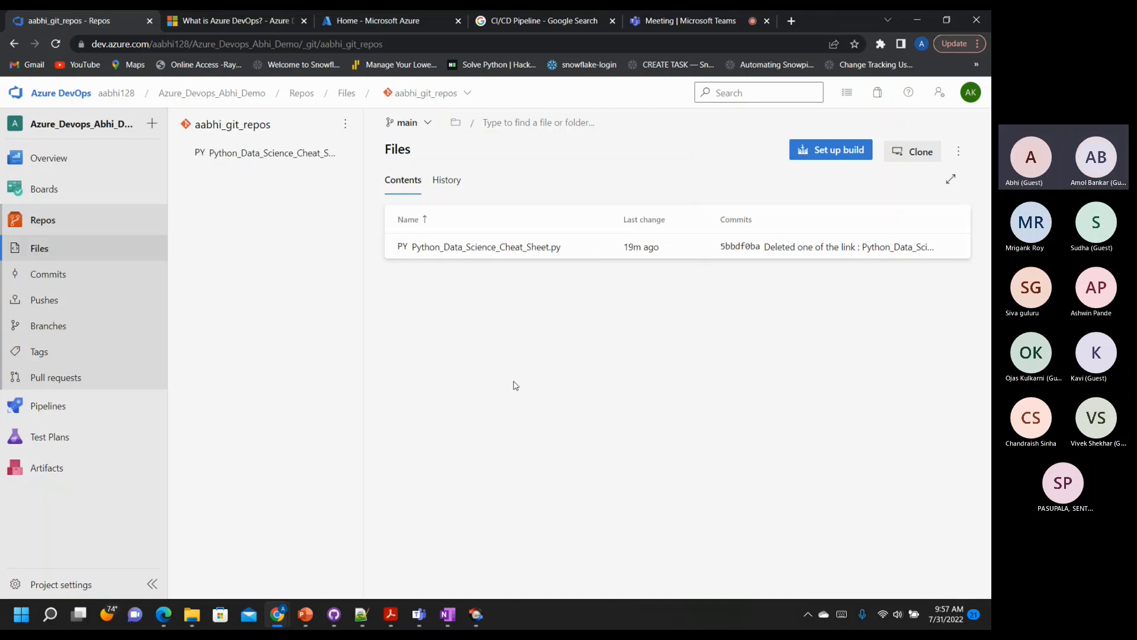
click(450, 186)
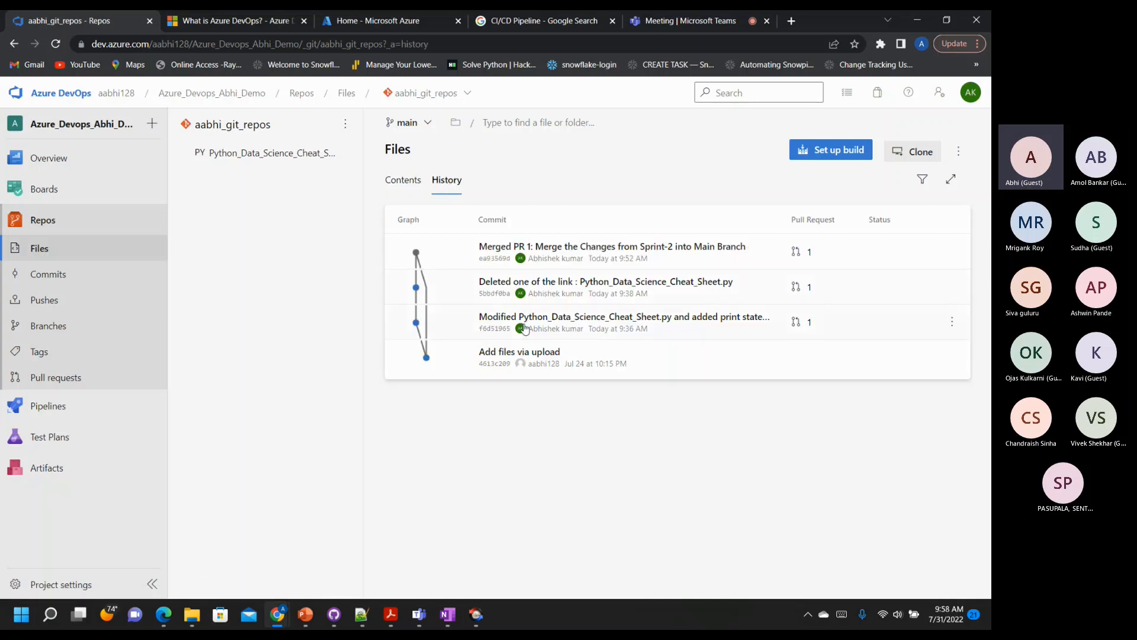
click(538, 360)
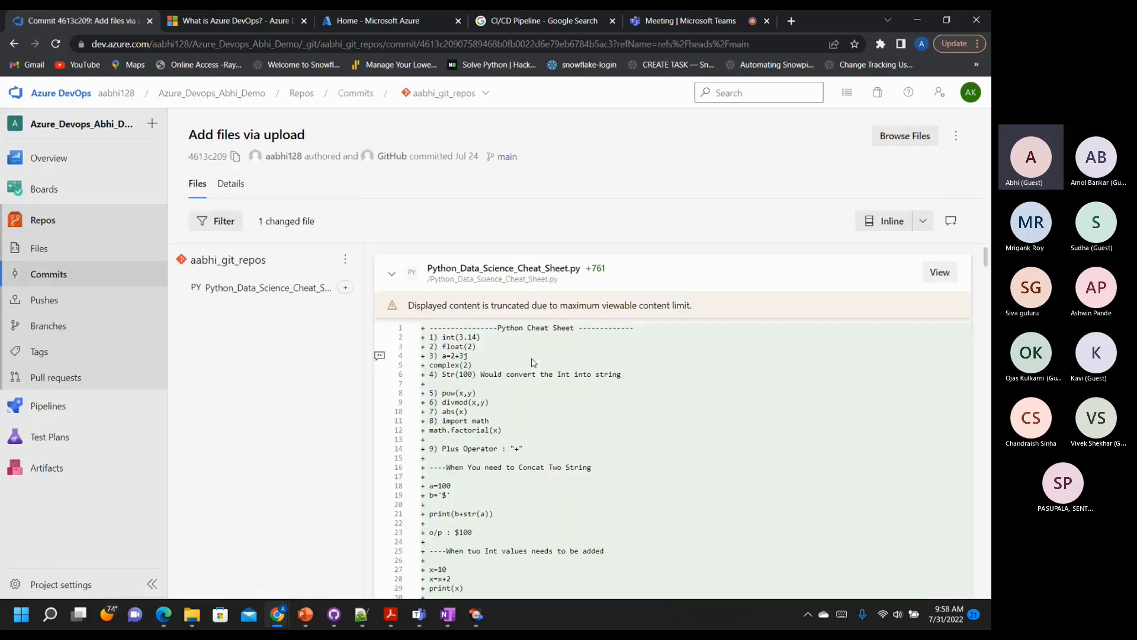
drag(986, 267, 987, 601)
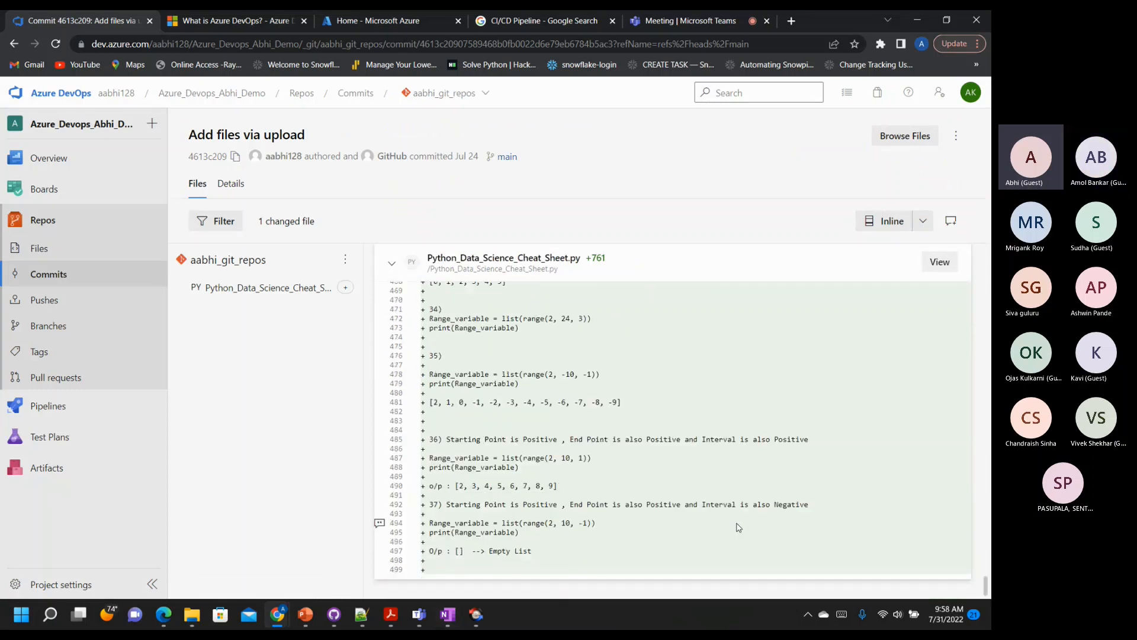
scroll(739, 526, up, 10)
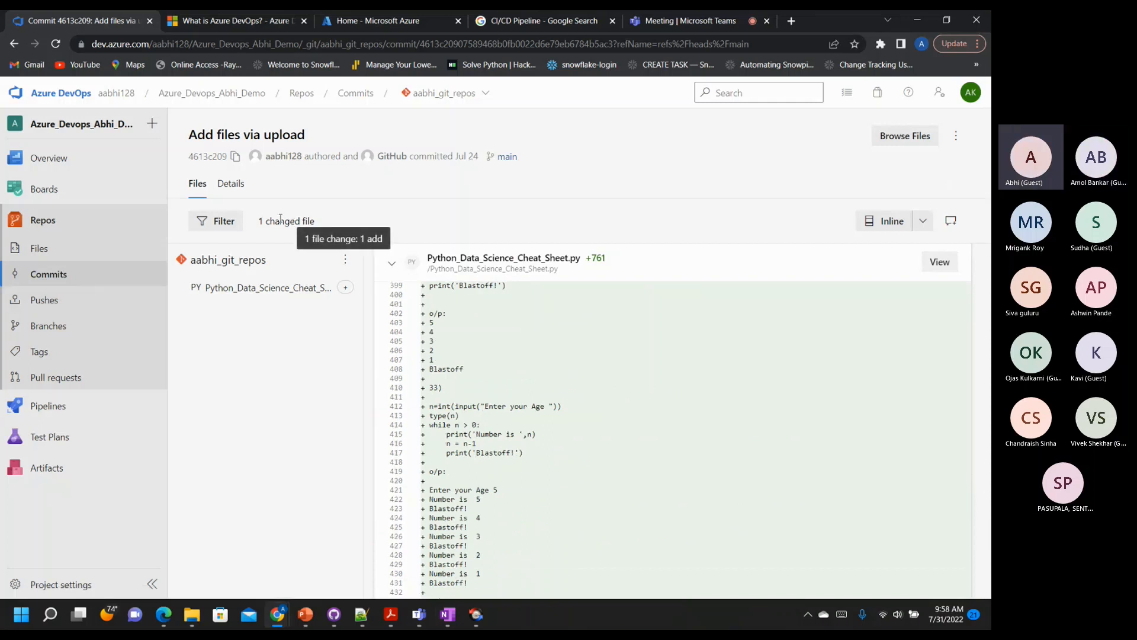
click(230, 186)
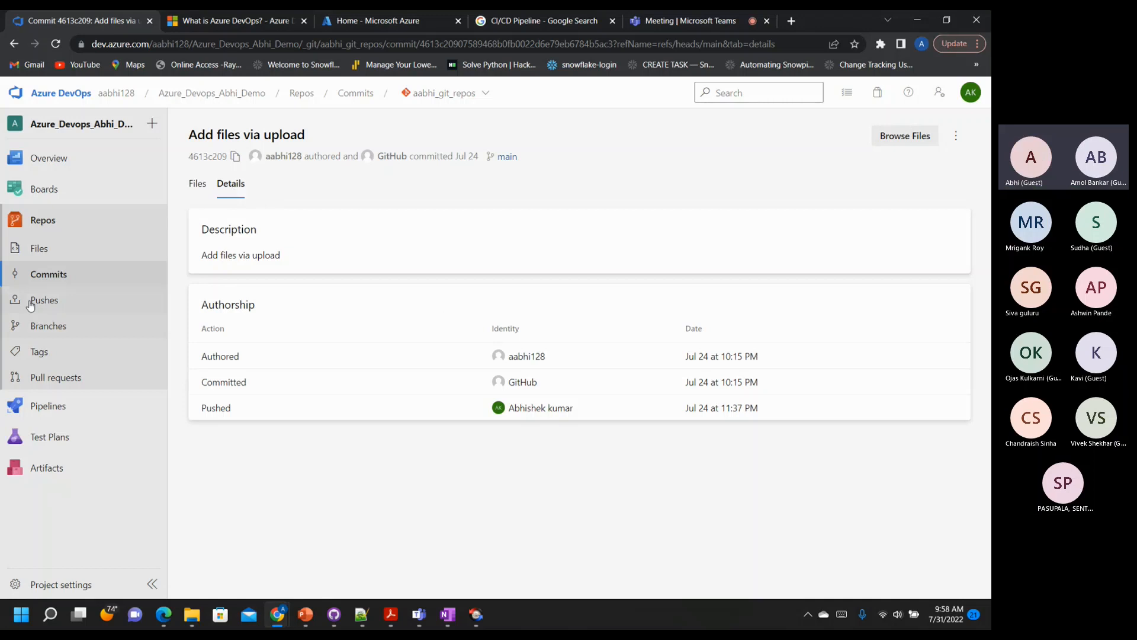
View the changes of the "Modified Python_Data_Science_Cheat_Sheet.py and added print statements" commit from the main branch's history
click(48, 249)
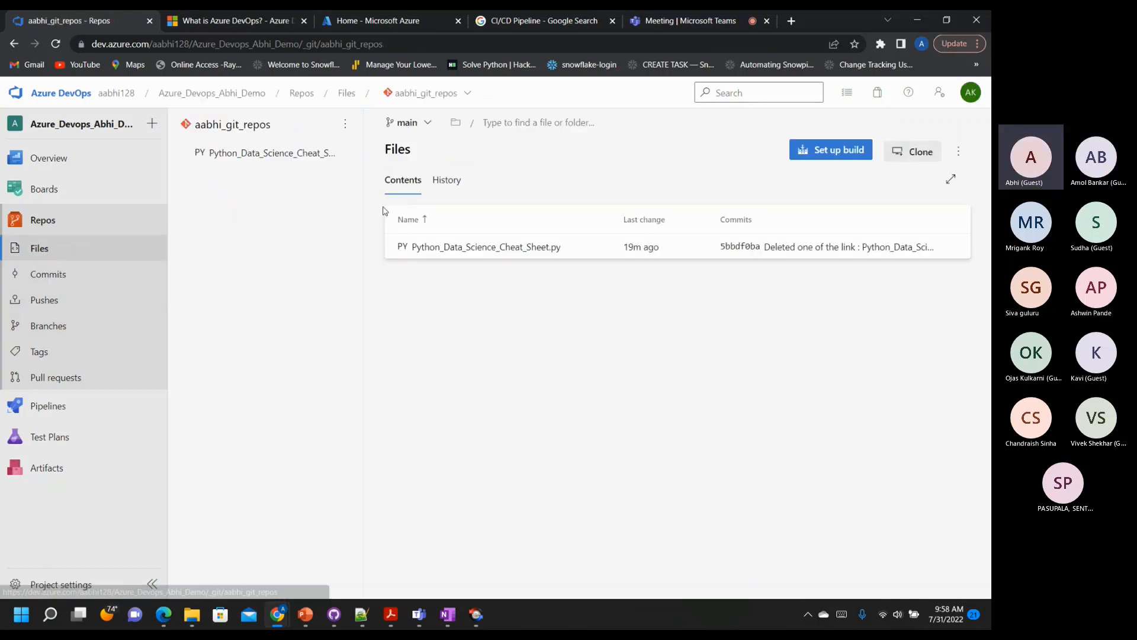
click(443, 181)
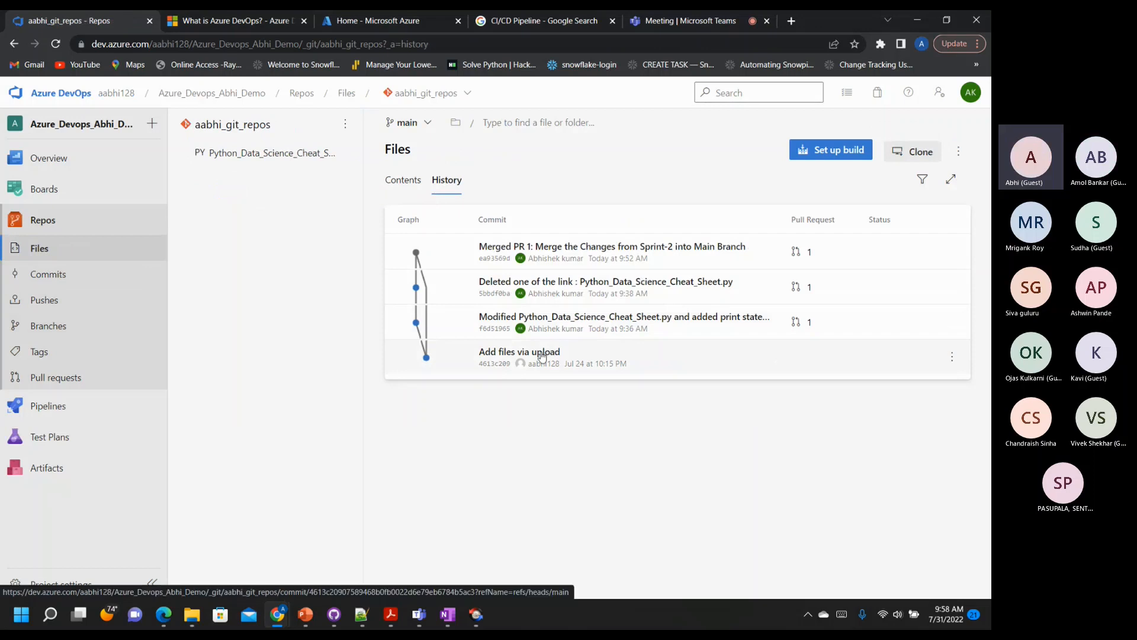
click(557, 317)
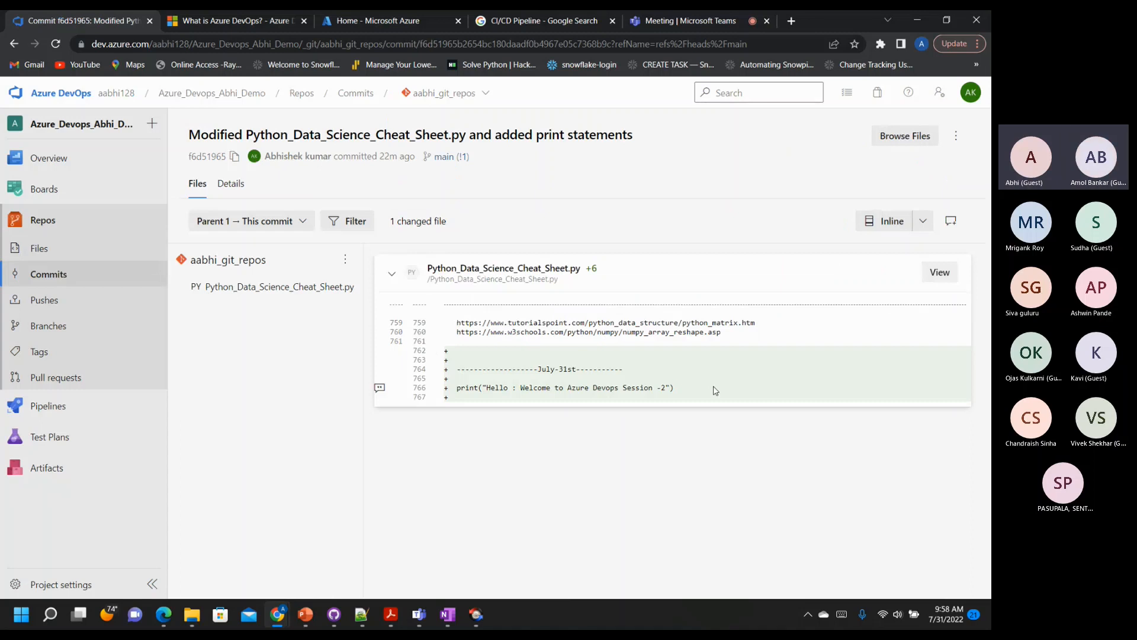
Review the changes of the main branch commits "Modified Python_Data_Science_Cheat_Sheet.py and added print statements" and "Deleted one of the link : Python_Data_Science_Cheat_Sheet.py"
click(54, 274)
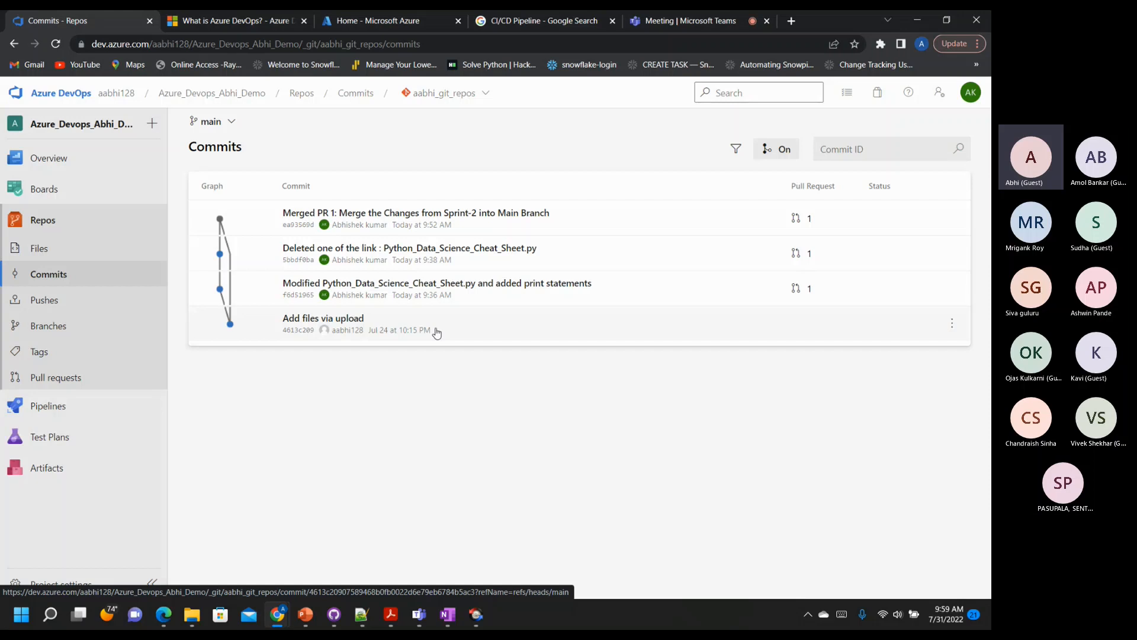
click(434, 288)
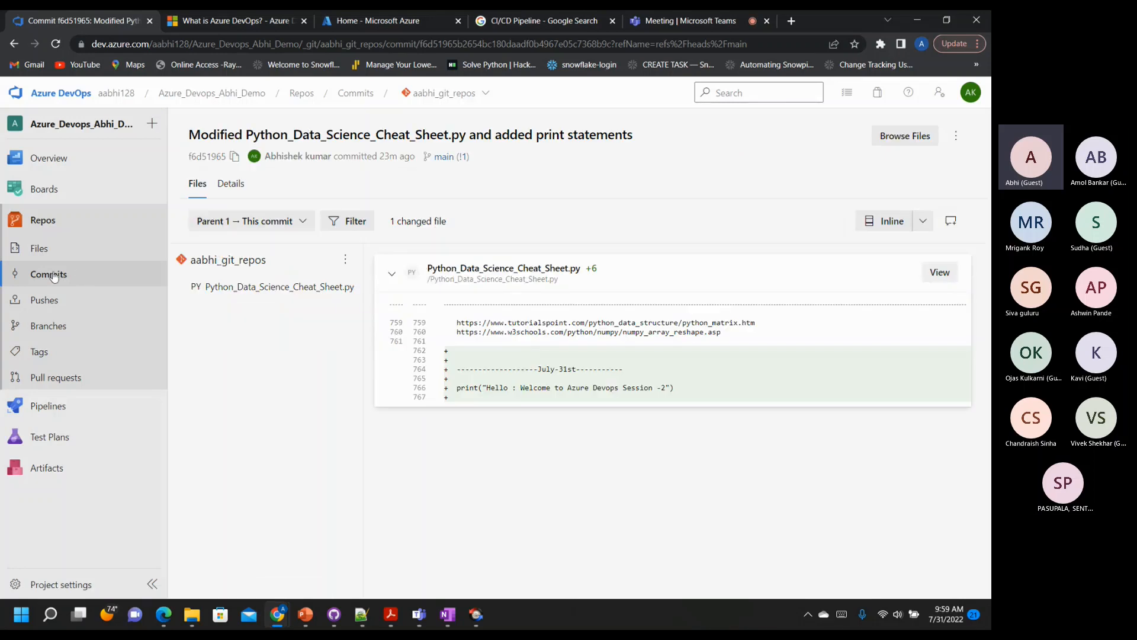
click(41, 248)
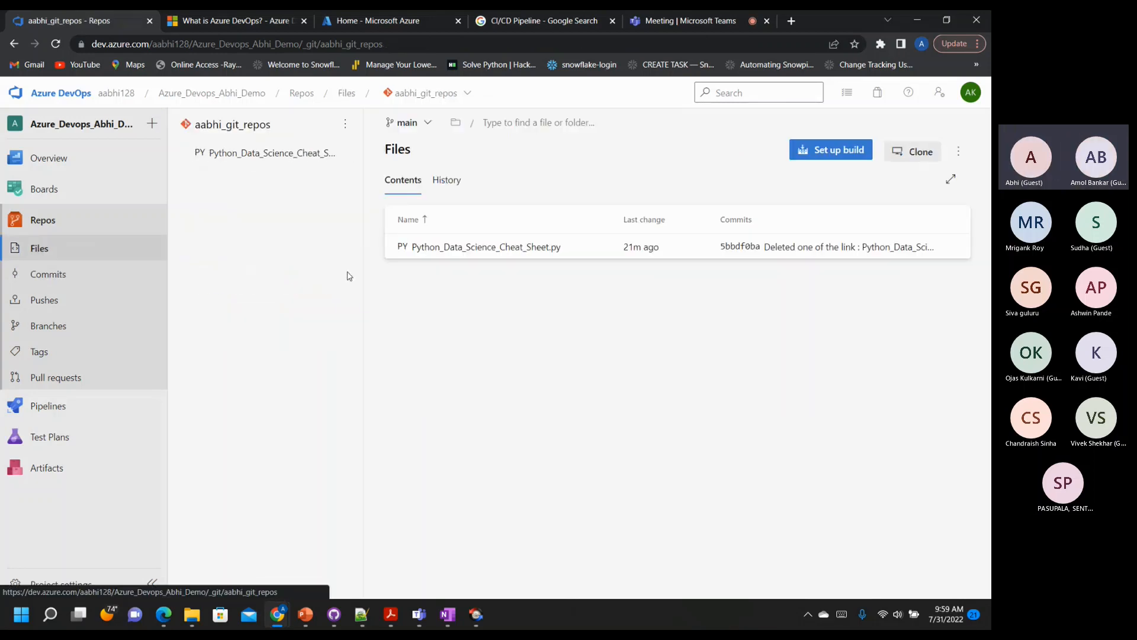
click(463, 248)
click(40, 248)
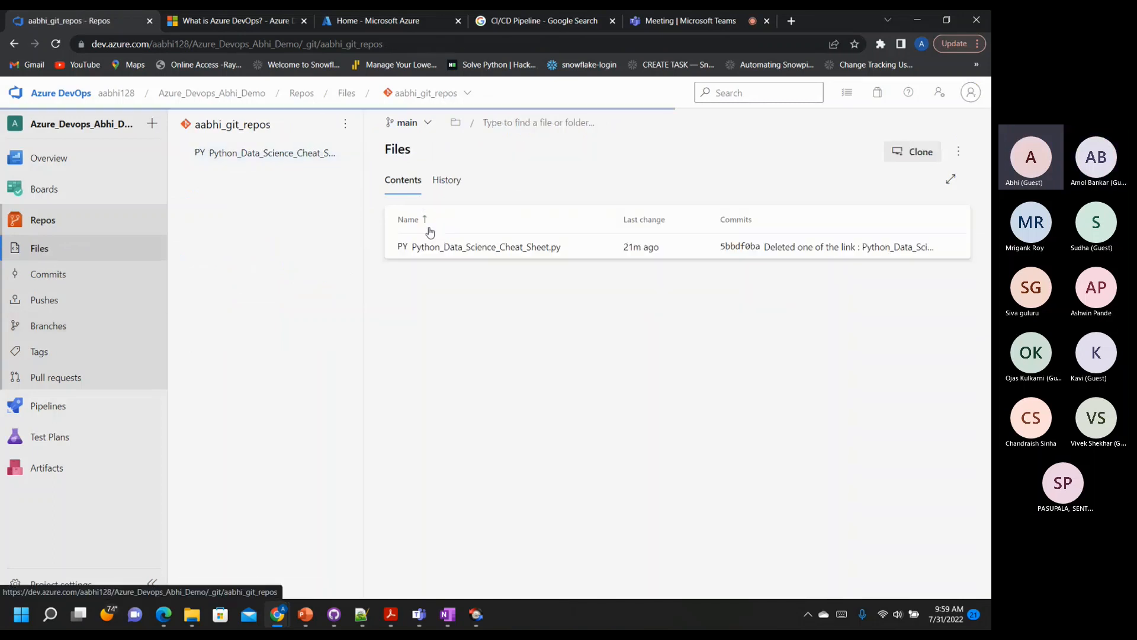
click(446, 180)
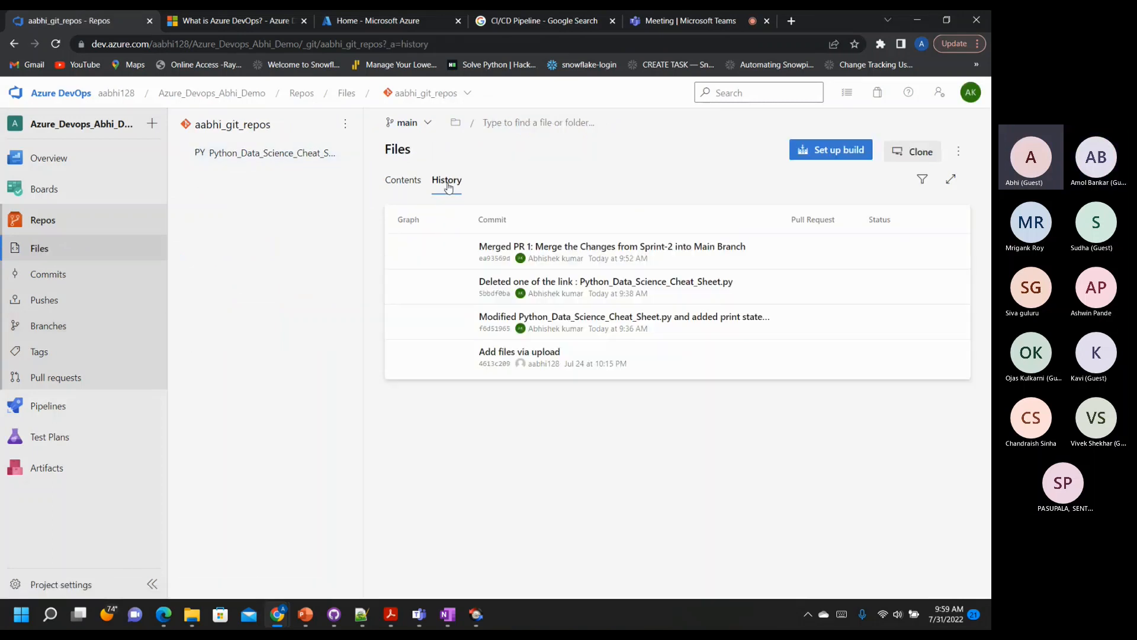
click(546, 289)
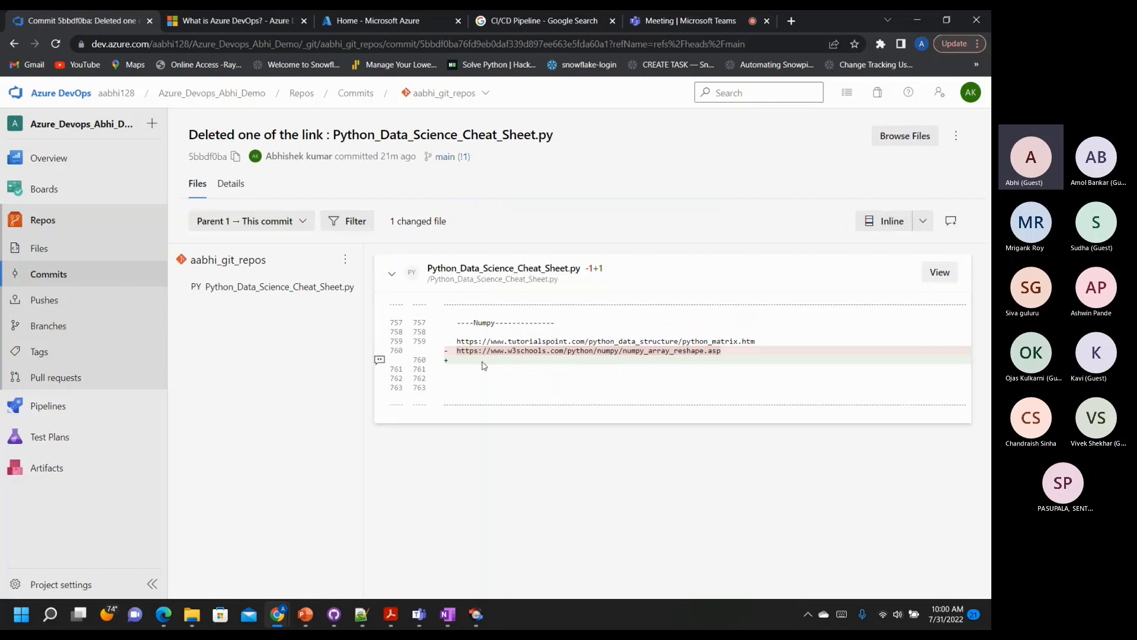
Examine the changes of the "Merged PR 1" commit from the main branch's file history and return to that history
click(40, 249)
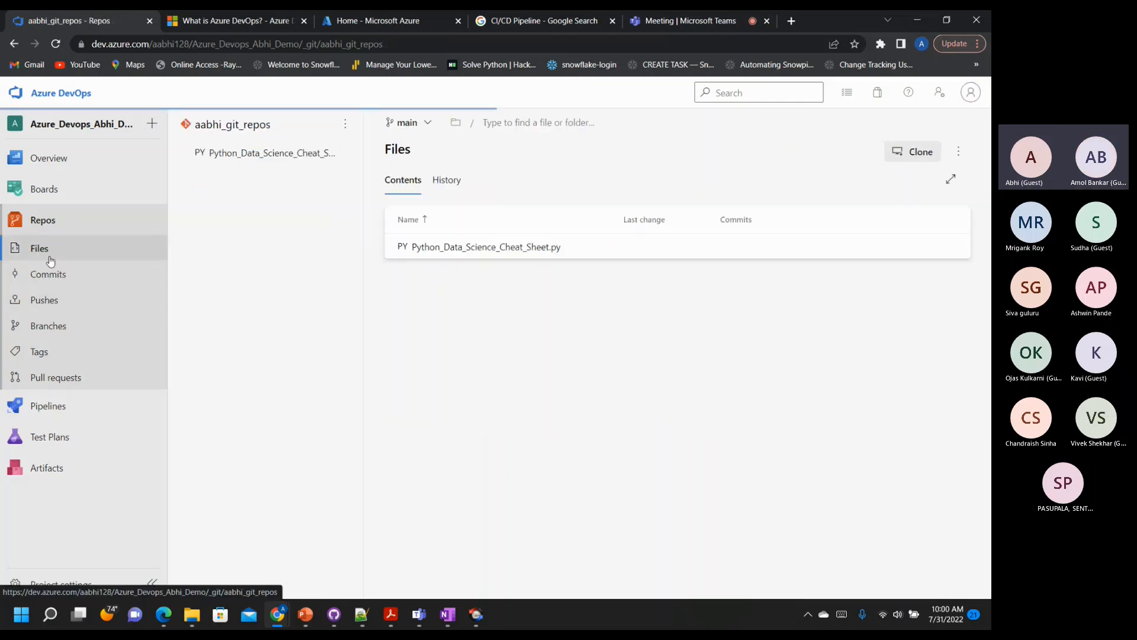
click(447, 180)
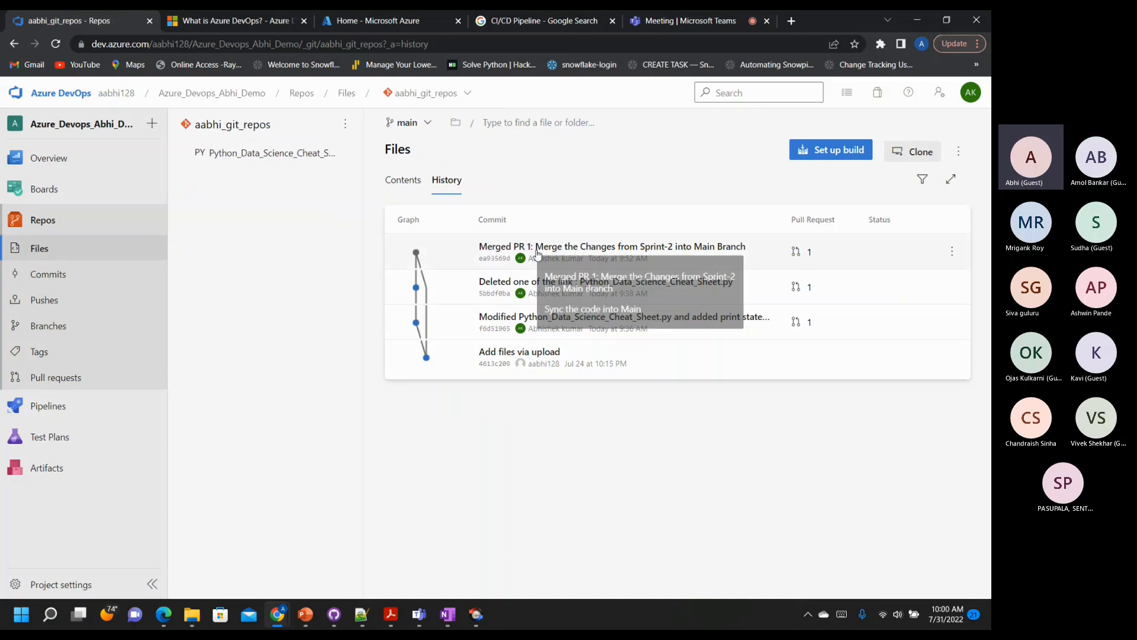
click(593, 248)
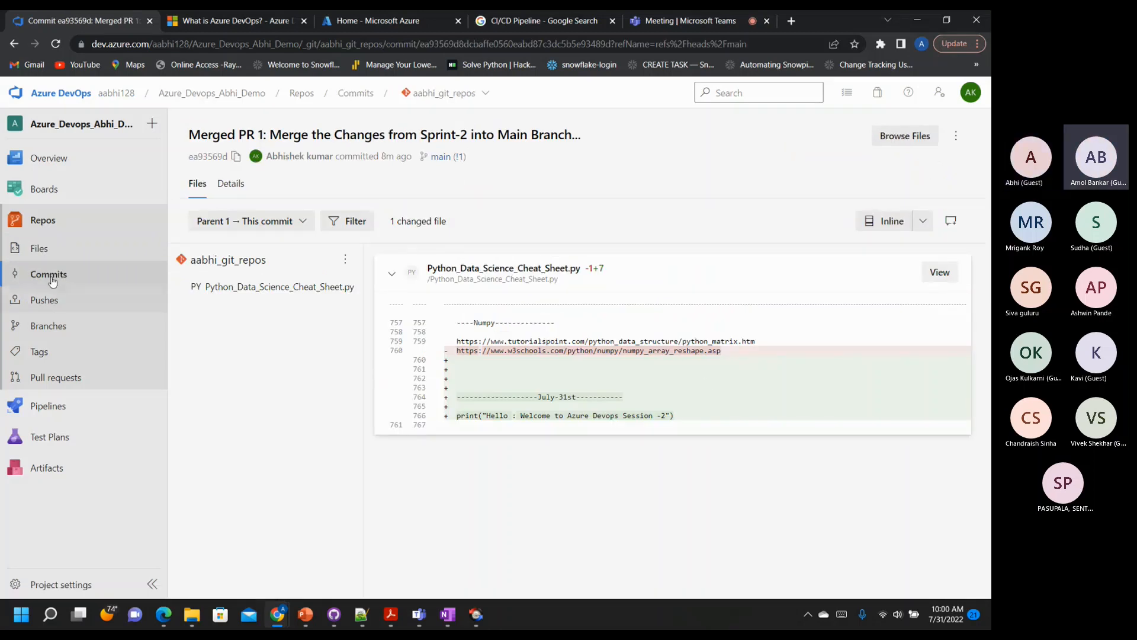
click(38, 250)
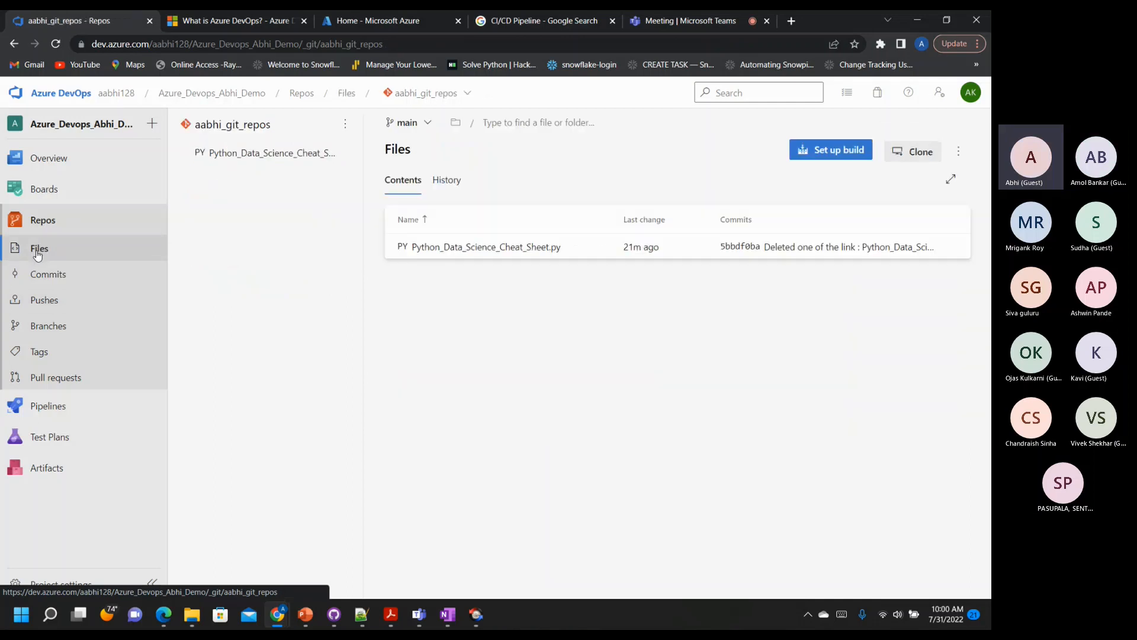
click(445, 181)
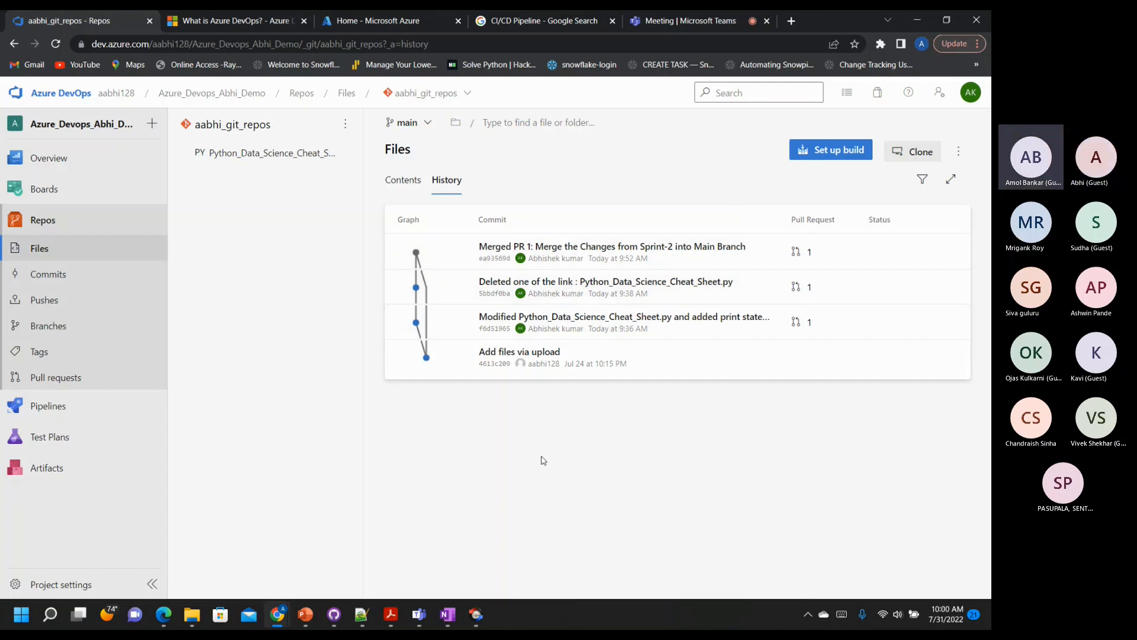
Start a new repository tag based on main and name it Release_1_0_1
click(44, 228)
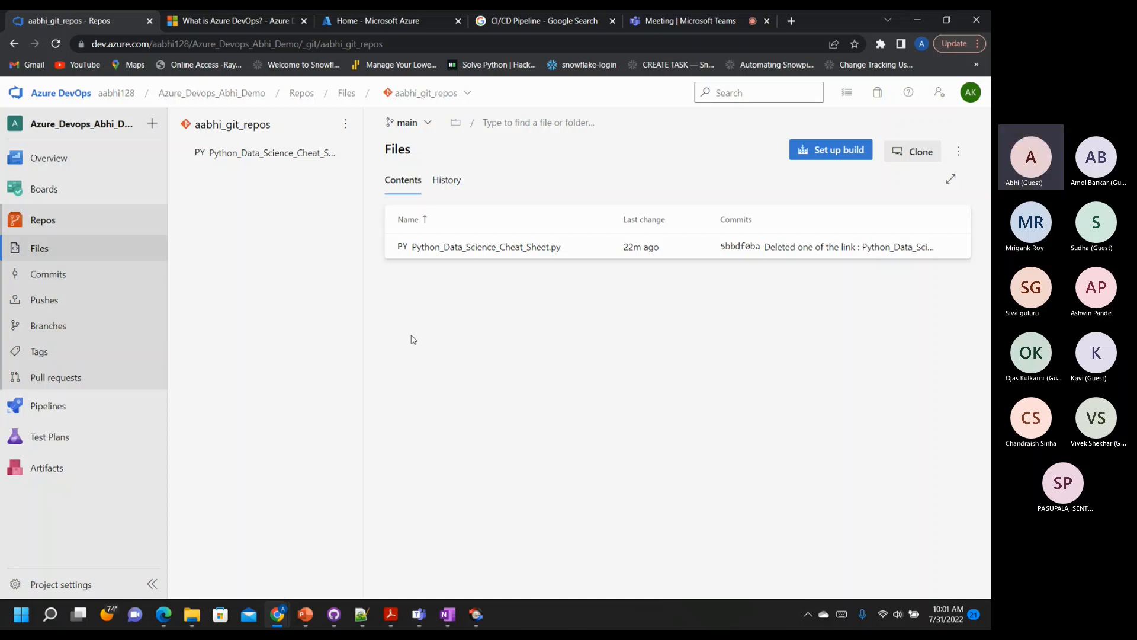
click(40, 357)
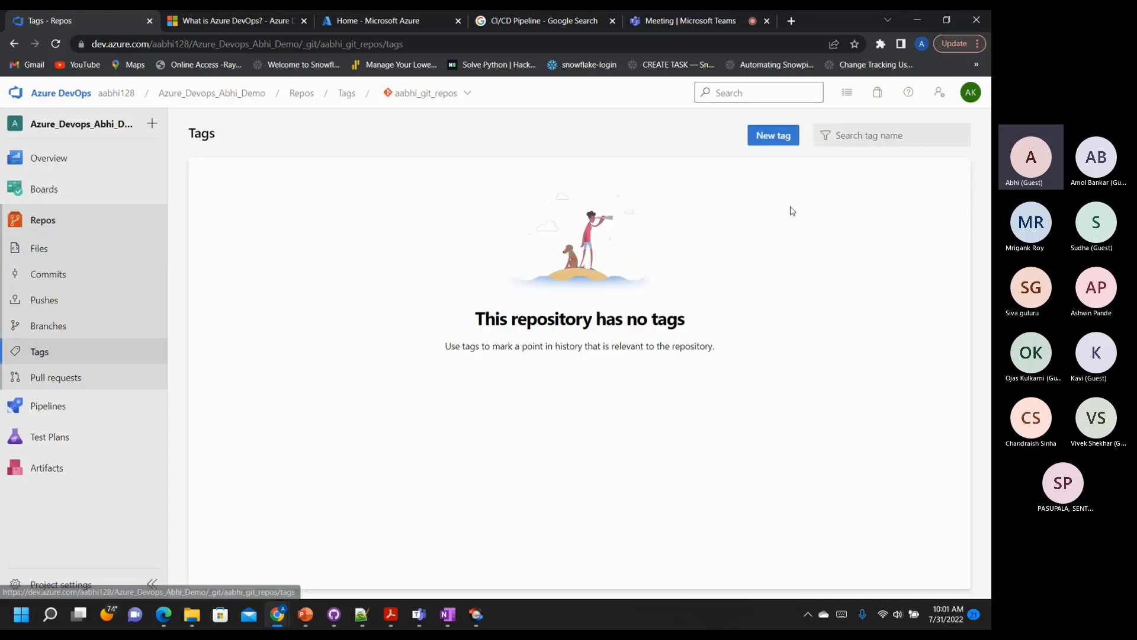
click(781, 138)
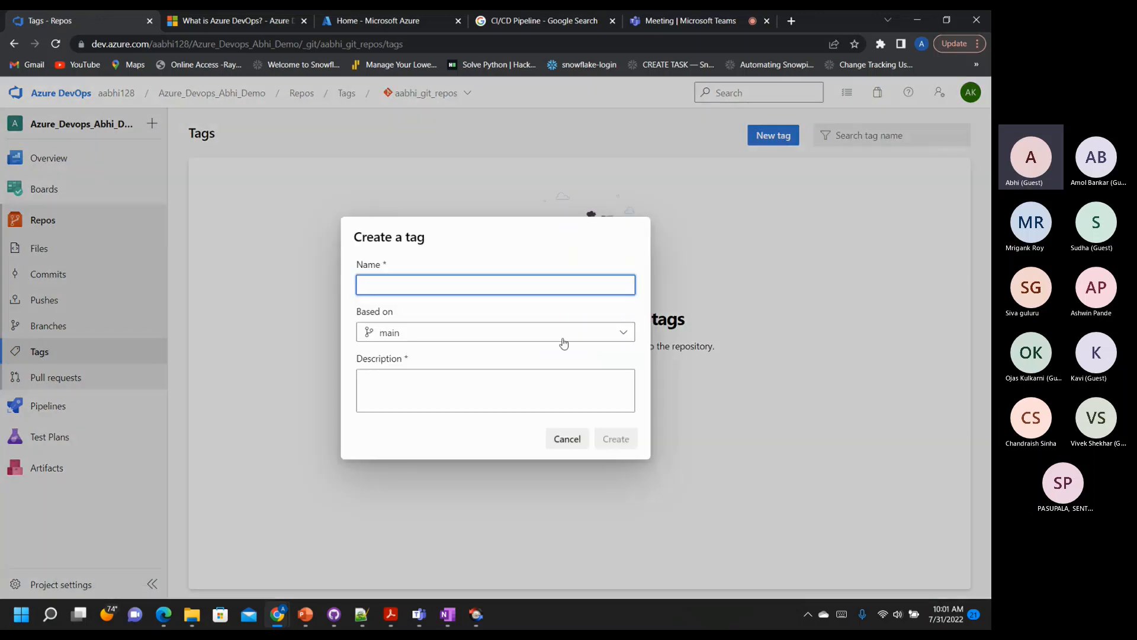
text(Release1)
key(BackSpace)
text(_1_0_1)
Describe the tag as "This Tag can be used for Sprint-2 PROD Migration", correcting the misspelled word, and create it
click(421, 379)
text(T)
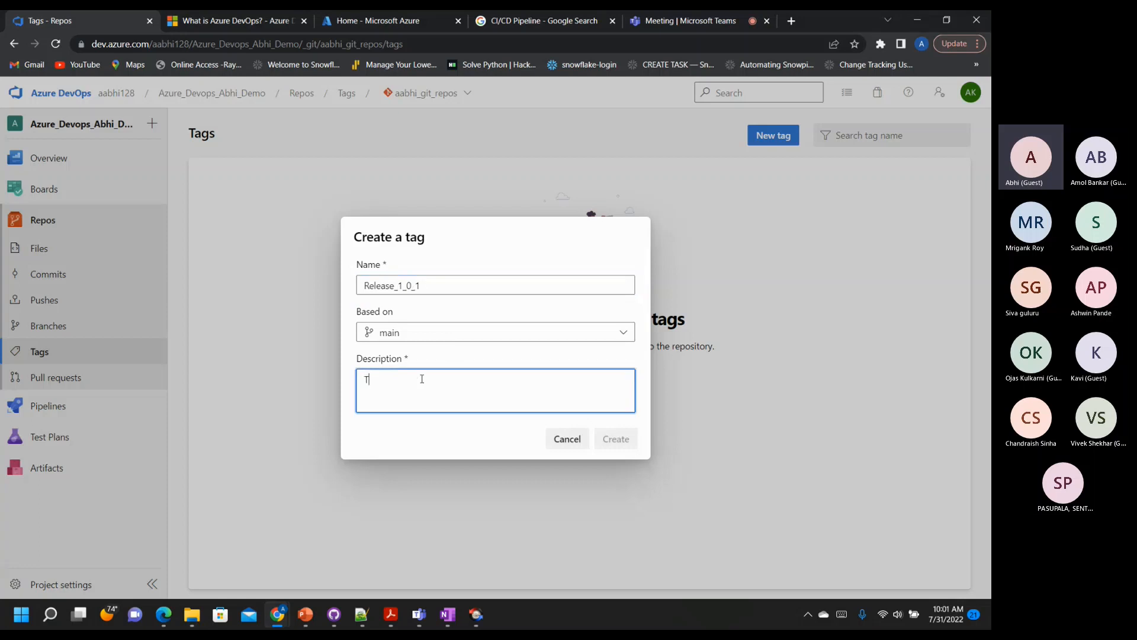
text(his Tag can be used for Sprint-2 PROD Migtaio)
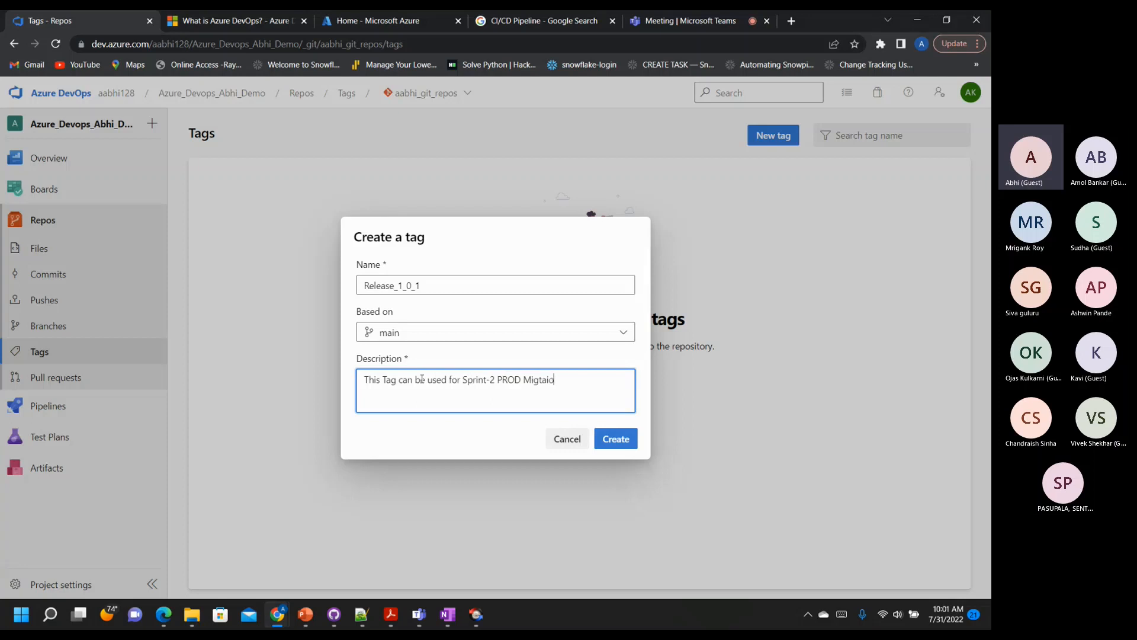
text(n)
right_click(540, 379)
click(564, 394)
click(614, 440)
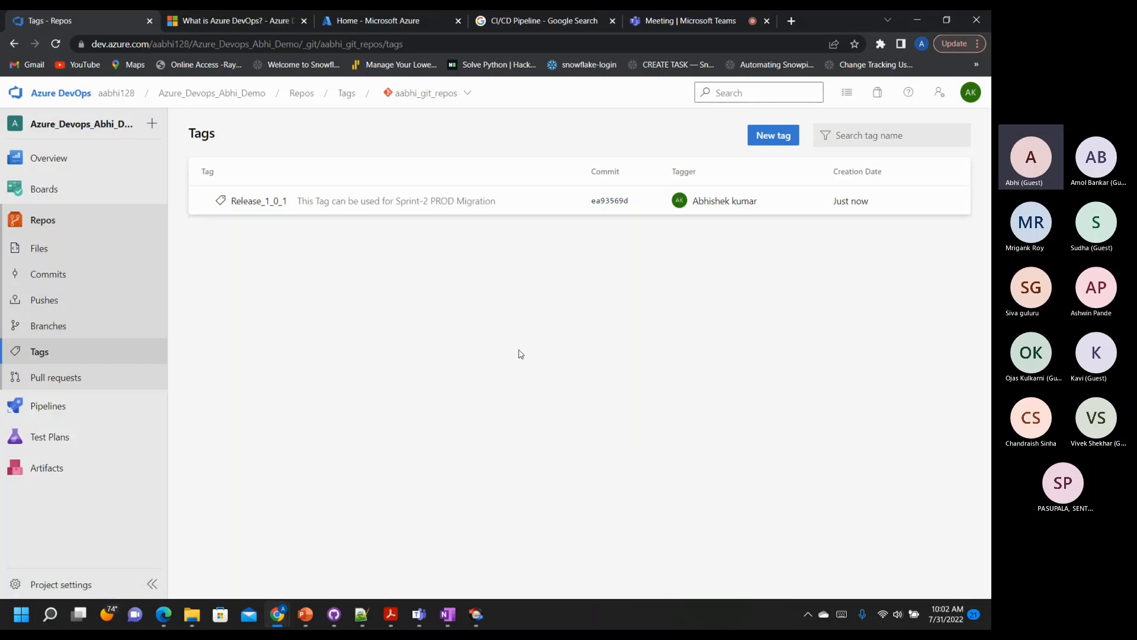
View the files under the Release_1_0_1 tag, and check how the tag is shown in the main branch's commit list
click(255, 201)
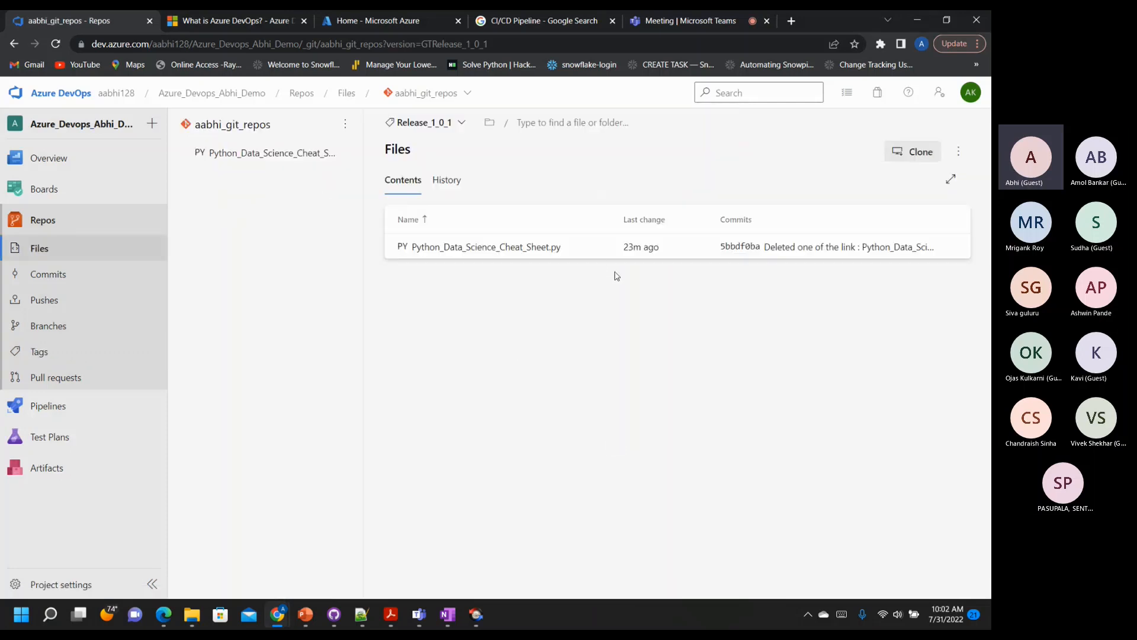
click(37, 353)
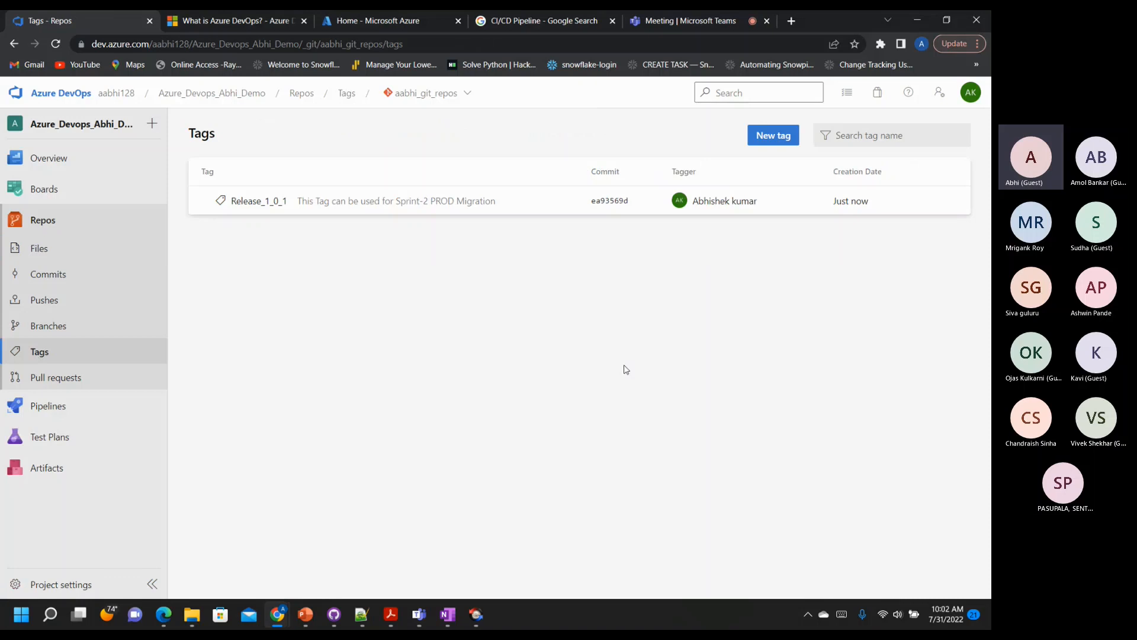
click(40, 253)
click(42, 278)
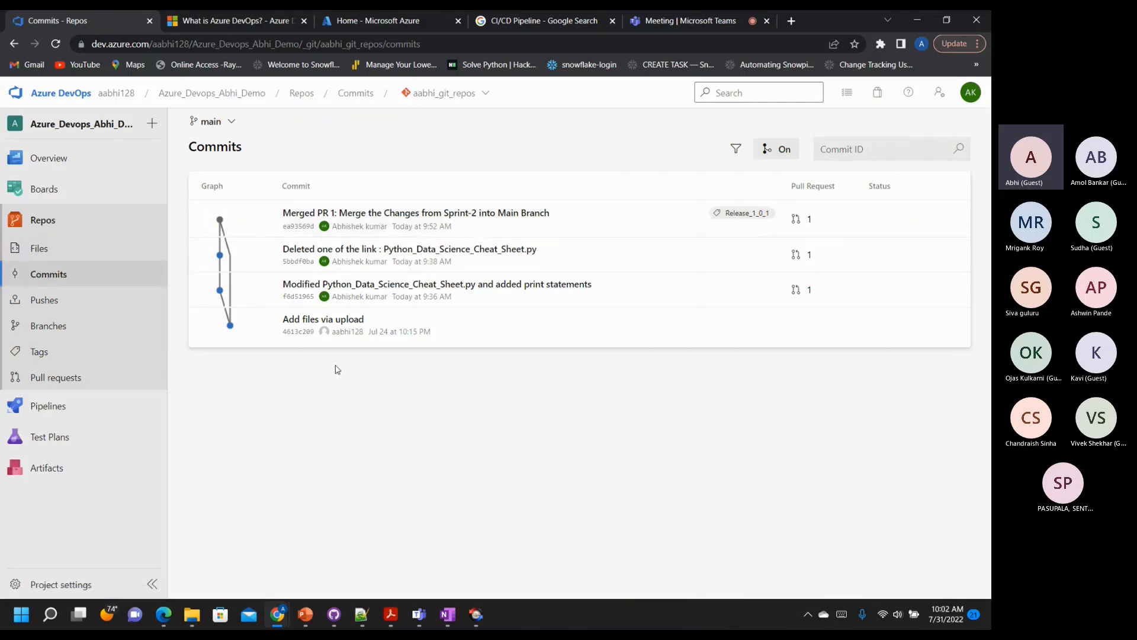
Expand both pushes of the main branch to examine the commits they contain, and collapse them again
click(47, 302)
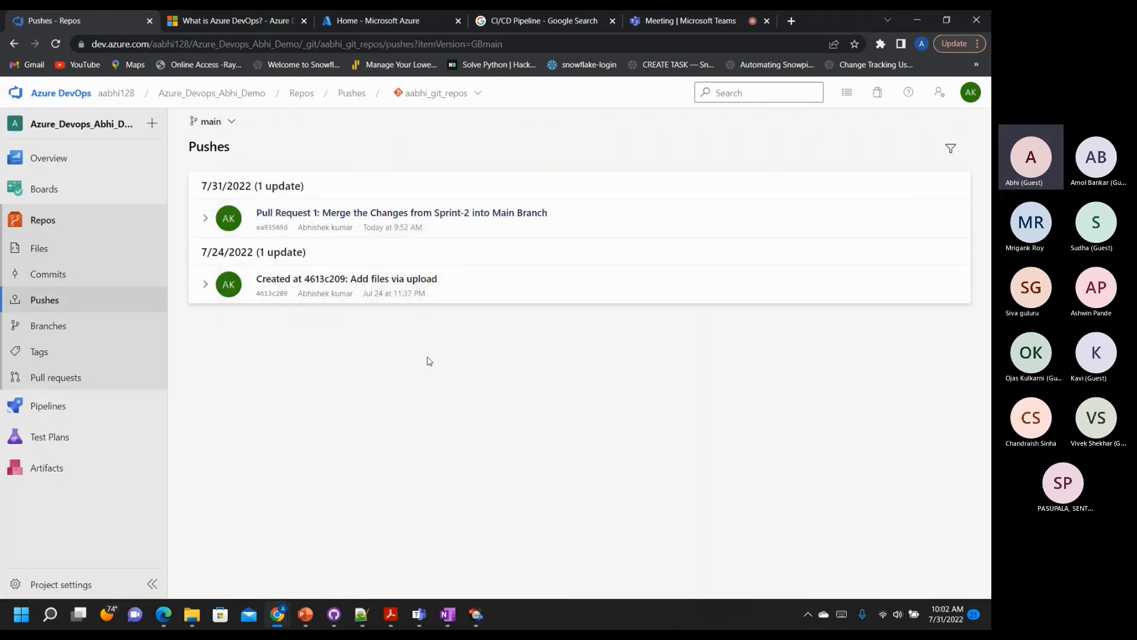
click(206, 284)
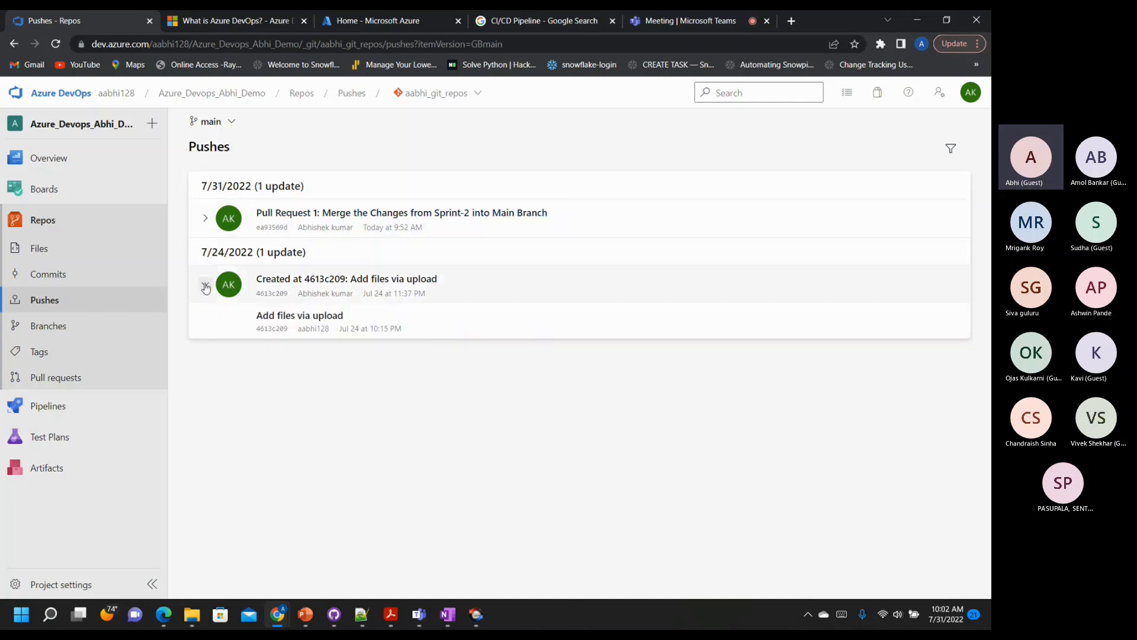
click(205, 219)
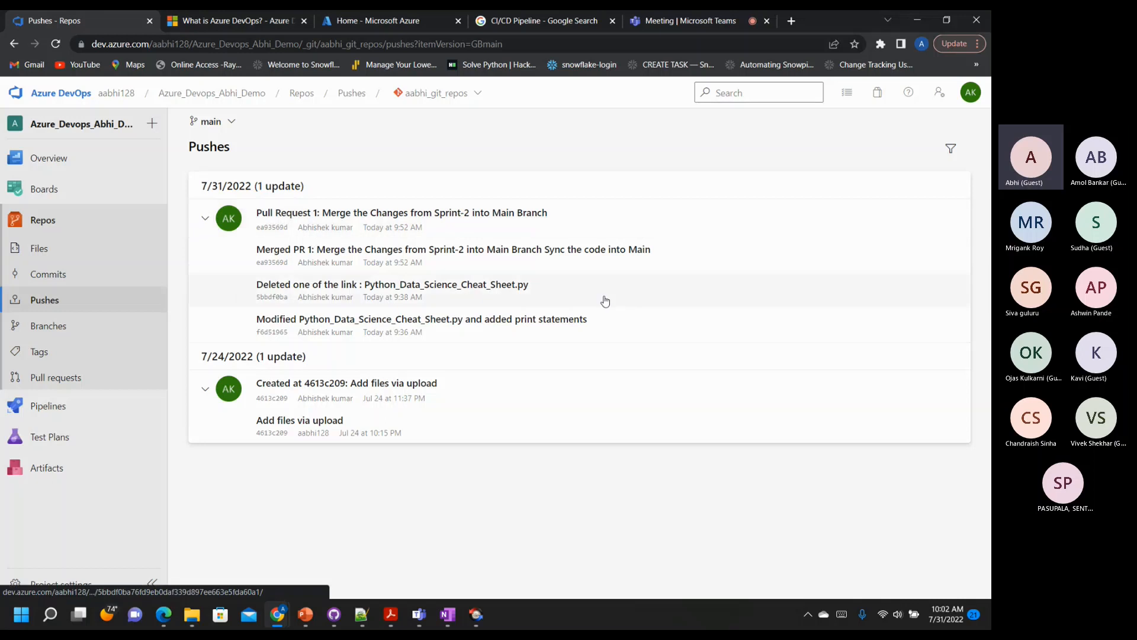
click(205, 218)
click(206, 284)
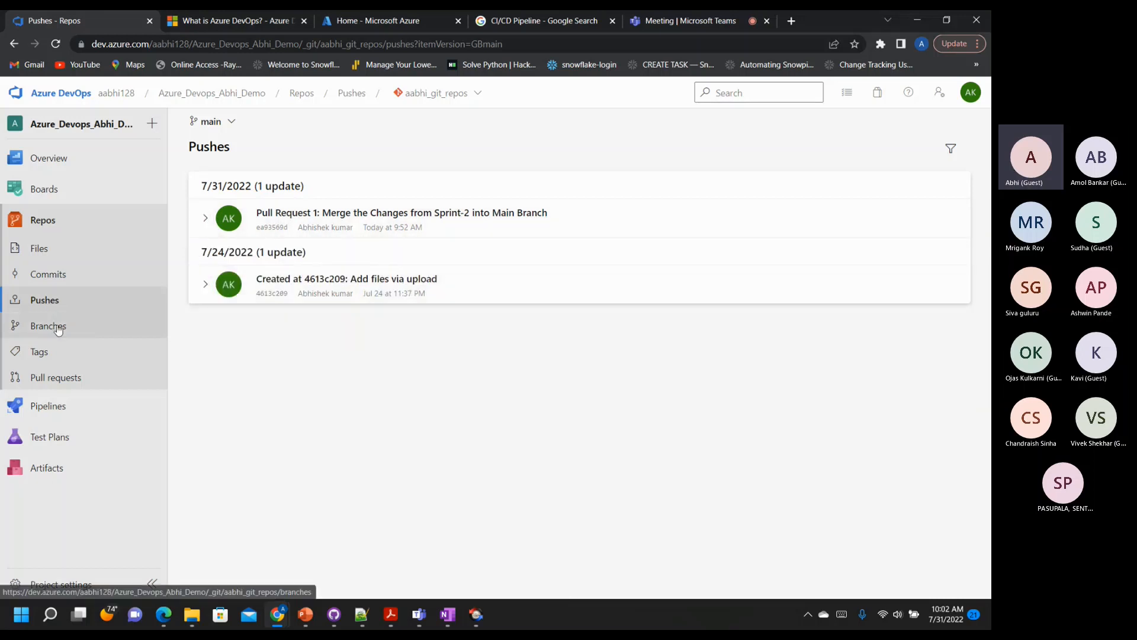
Look over the repository's branches and tags, and compare its active and completed pull requests
click(83, 326)
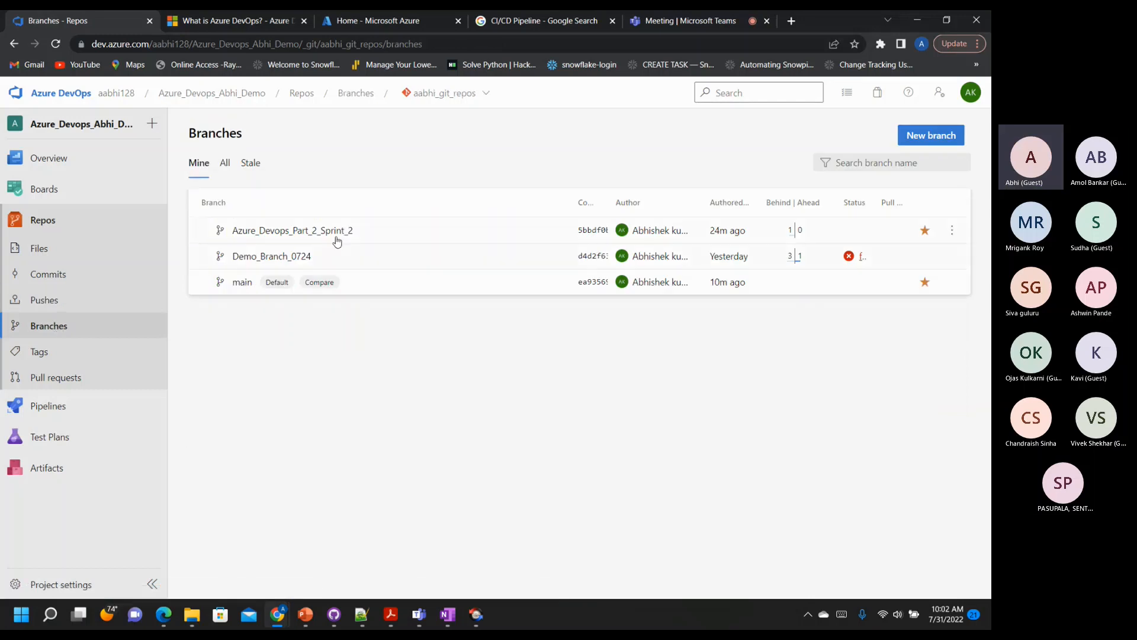
click(40, 353)
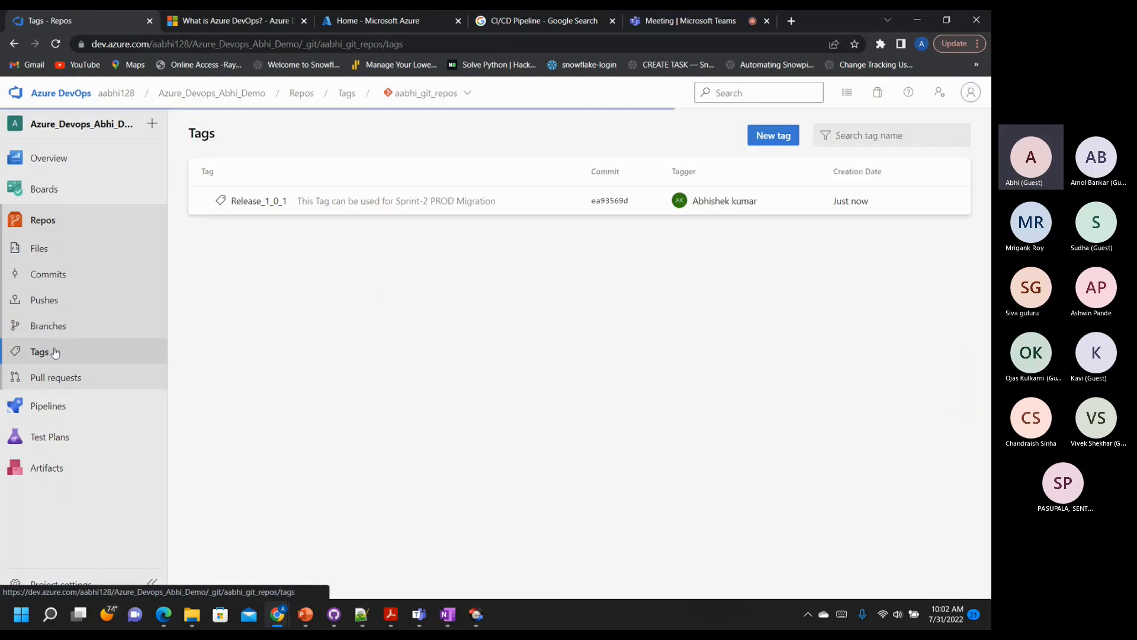
click(65, 383)
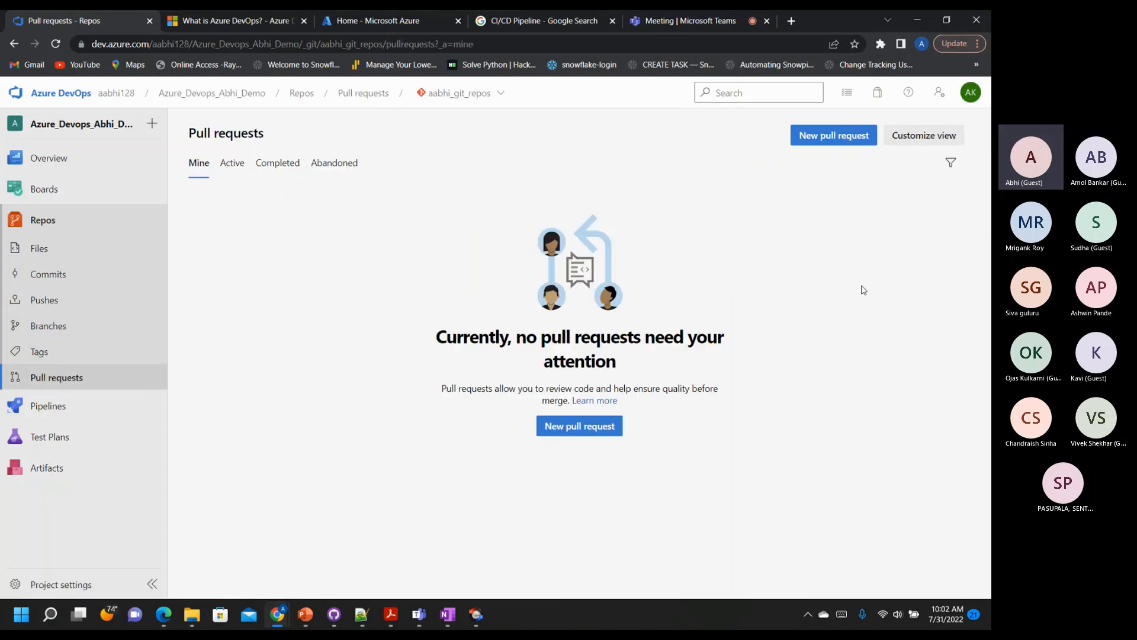
click(232, 165)
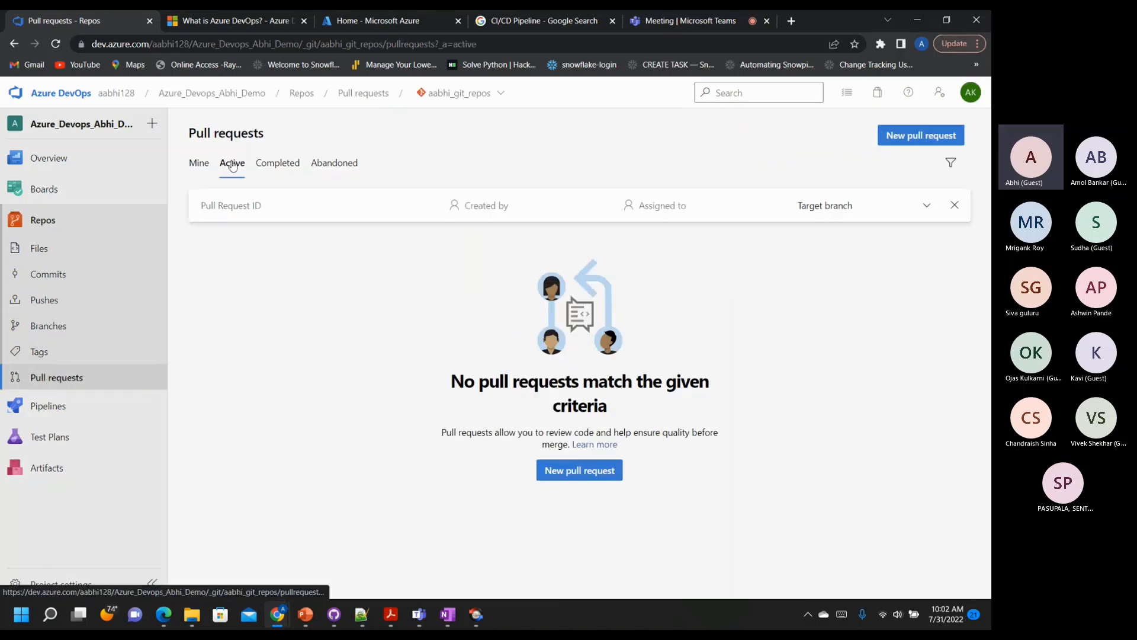
click(285, 170)
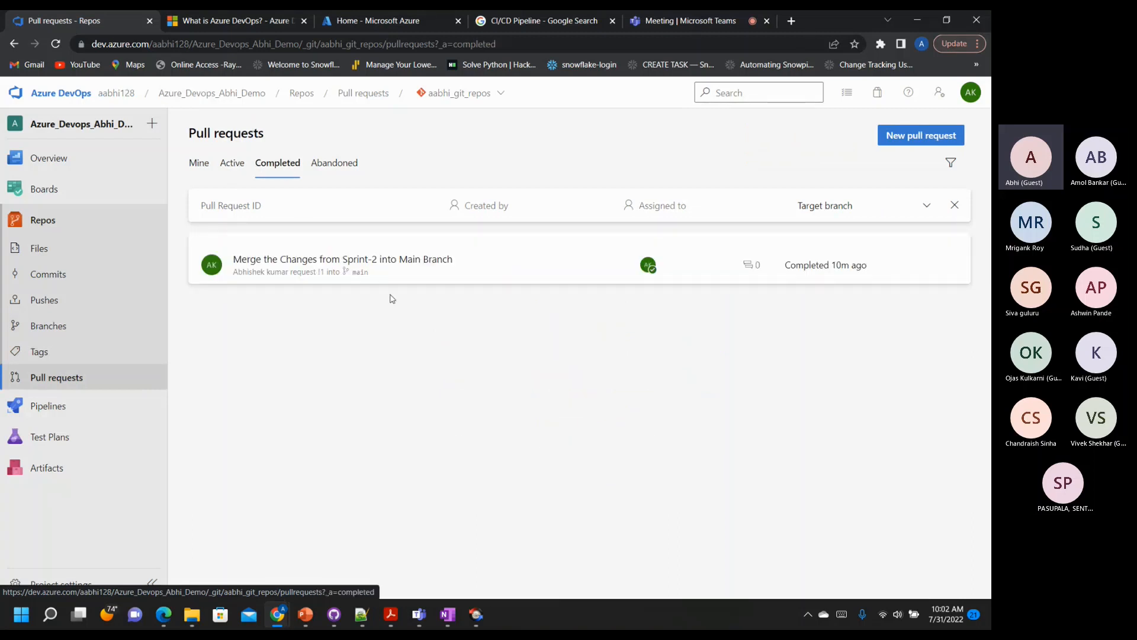
click(224, 165)
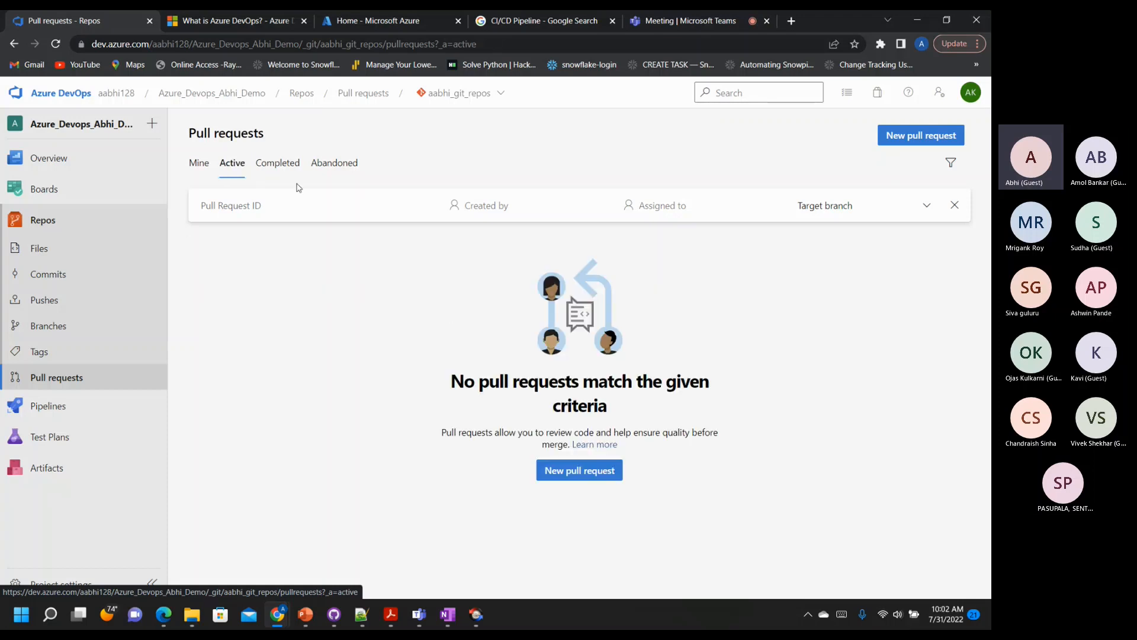
click(278, 170)
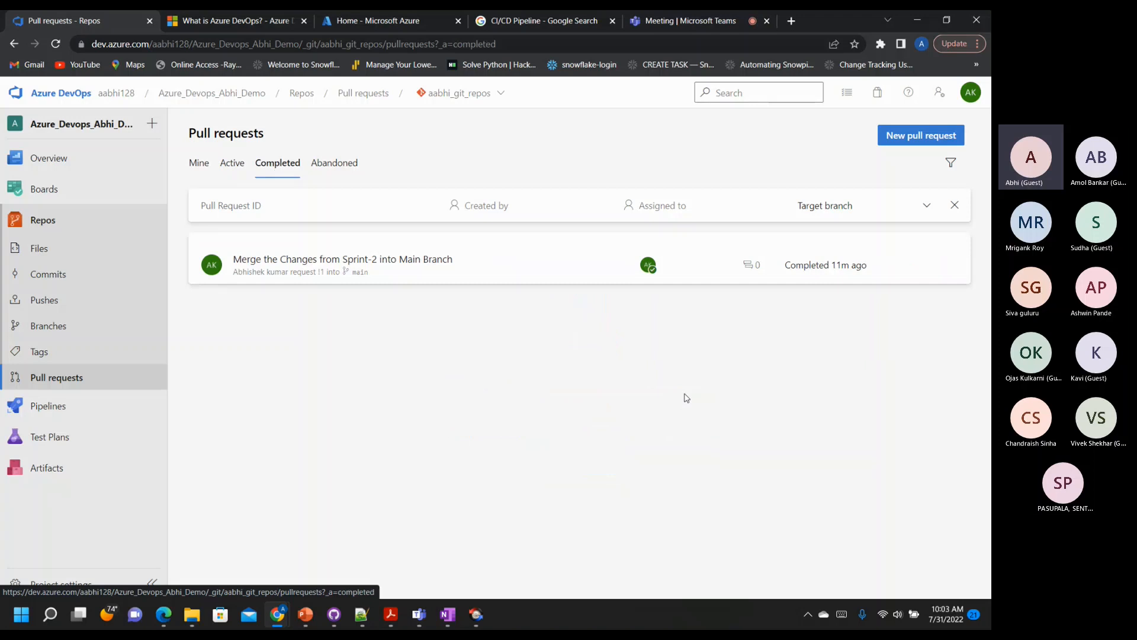
Return to the main branch's files, and switch to the PowerPoint presentation's slide on Boards, Repos, Pipelines, Artifacts and Test Plans
click(49, 226)
mouse_move(37, 412)
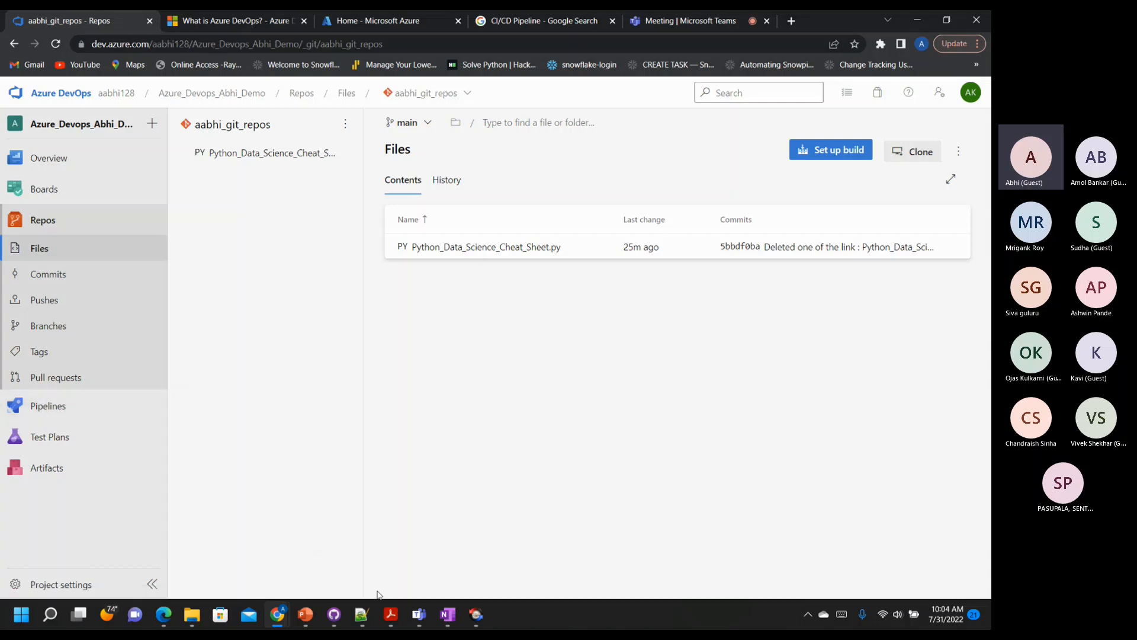
mouse_move(308, 617)
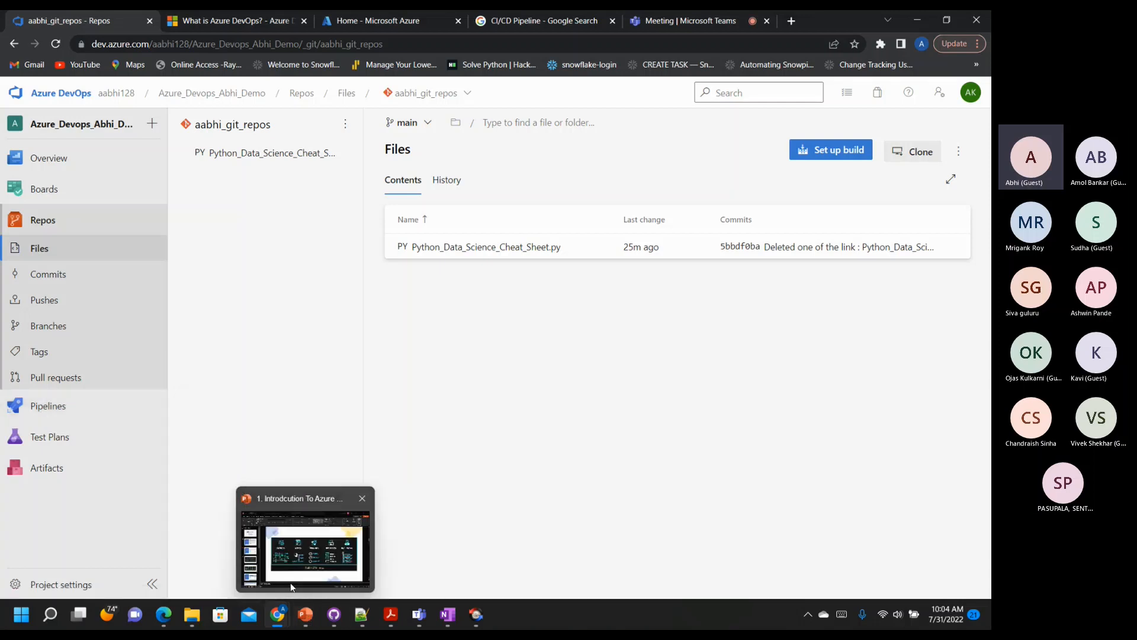
click(291, 586)
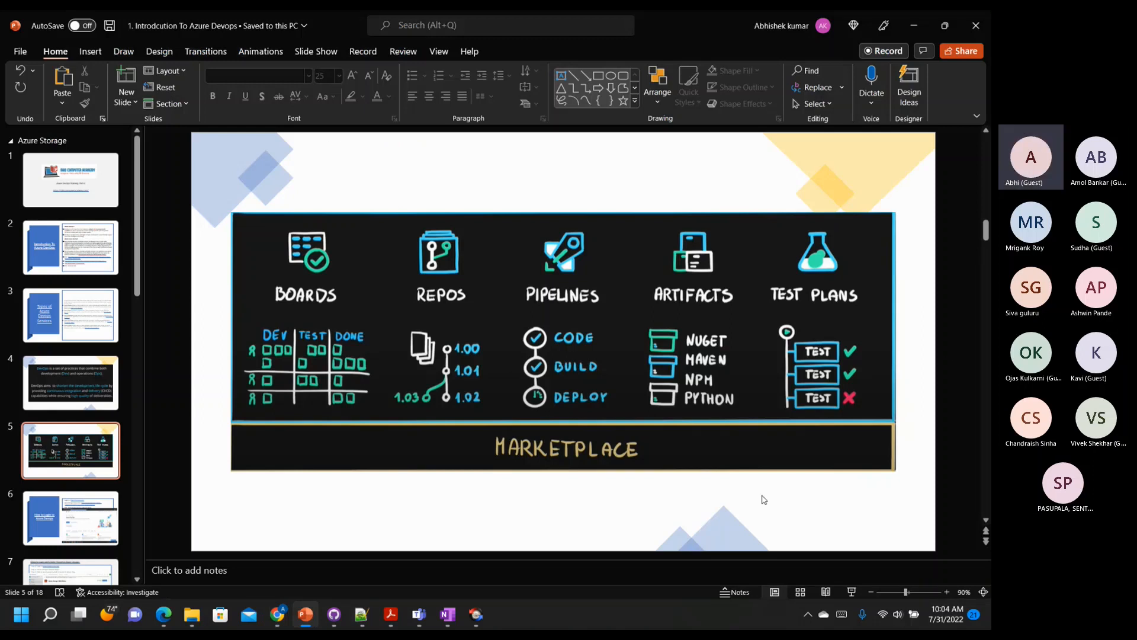
mouse_move(277, 614)
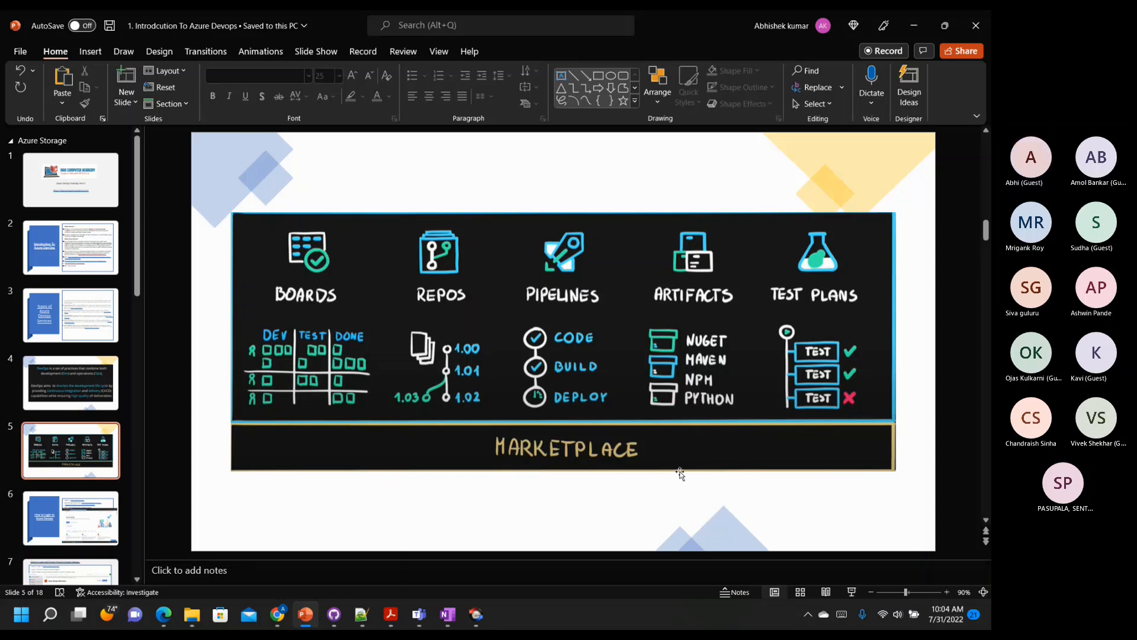
Look through the presentation's slides on project creation, Azure Boards, Azure Repos, Git and repository import, ending at the CI/CD and Azure DevOps Pipeline slide
scroll(681, 473, down, 2)
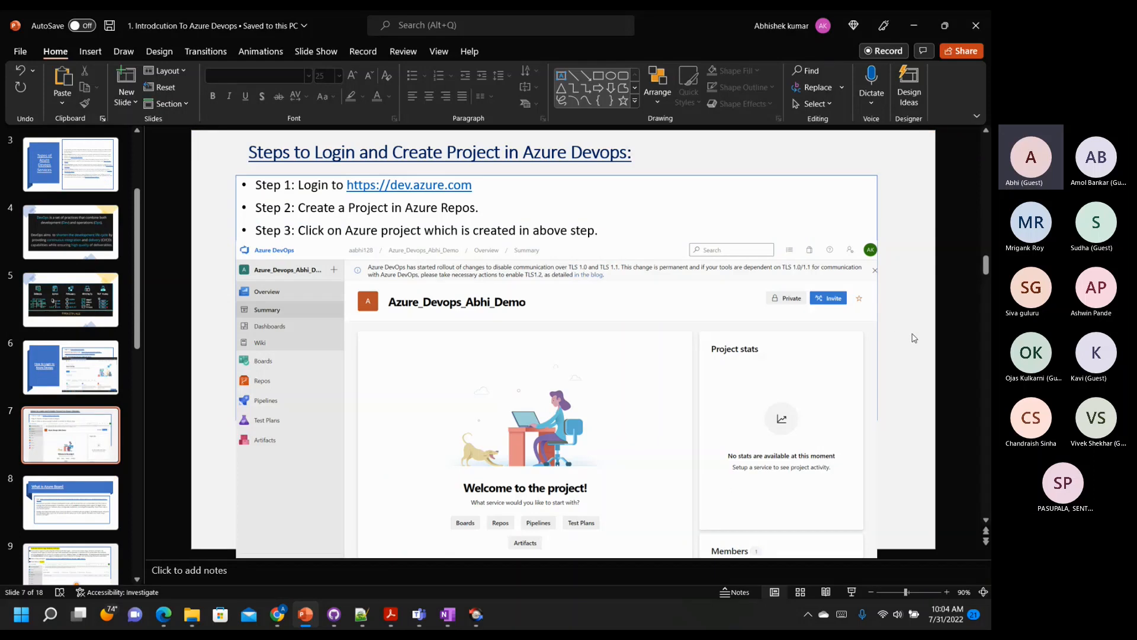
scroll(915, 337, down, 1)
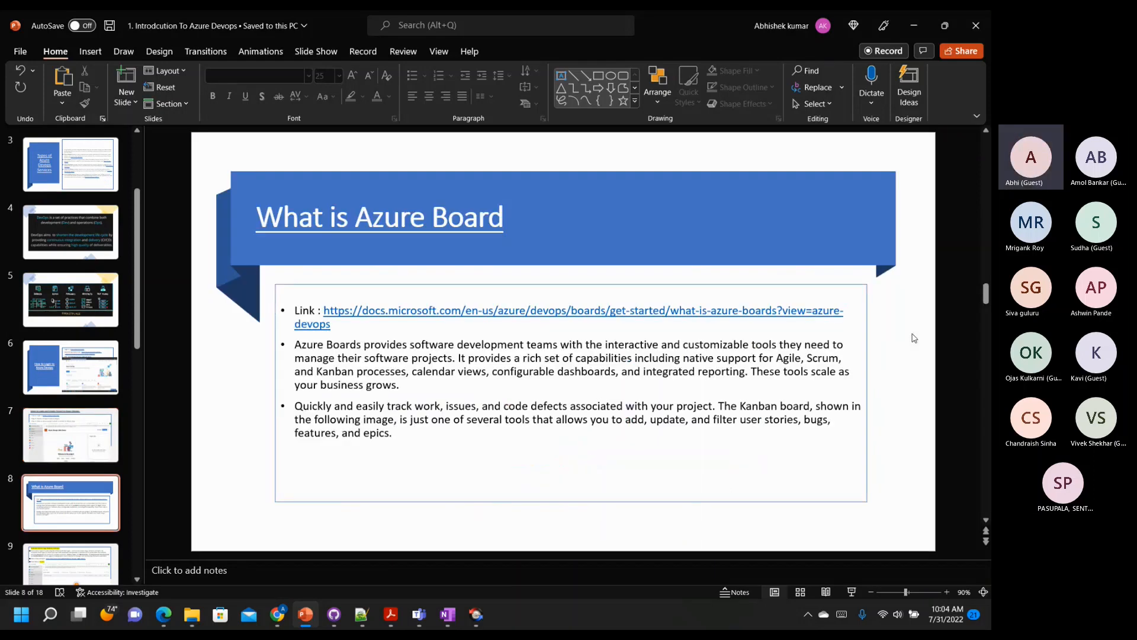
scroll(914, 338, down, 1)
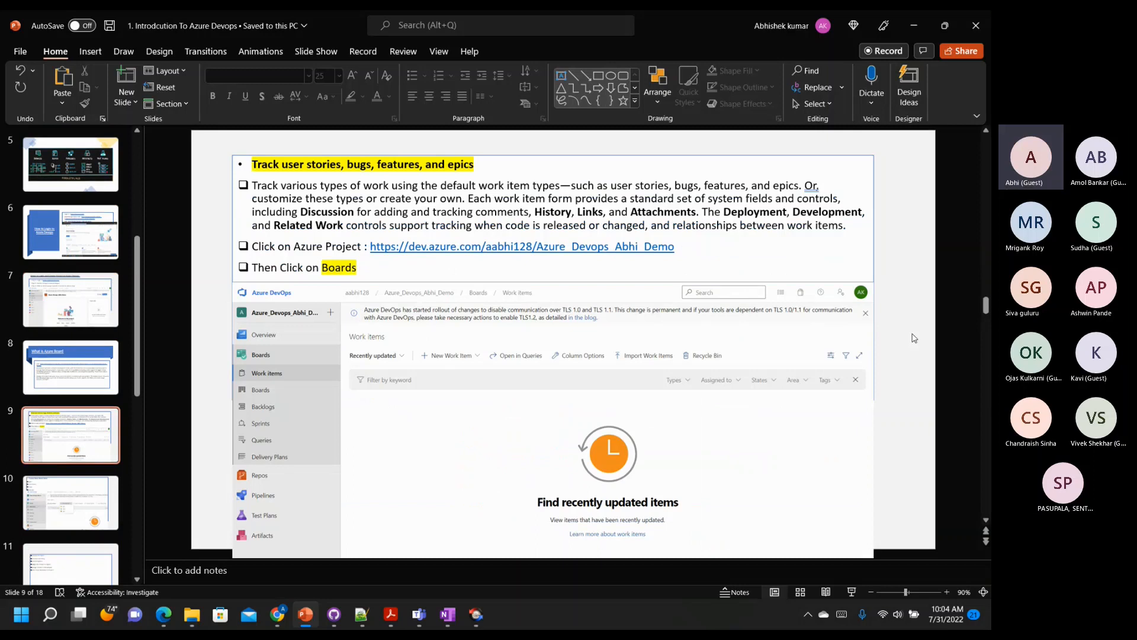
scroll(915, 338, down, 1)
scroll(914, 337, down, 1)
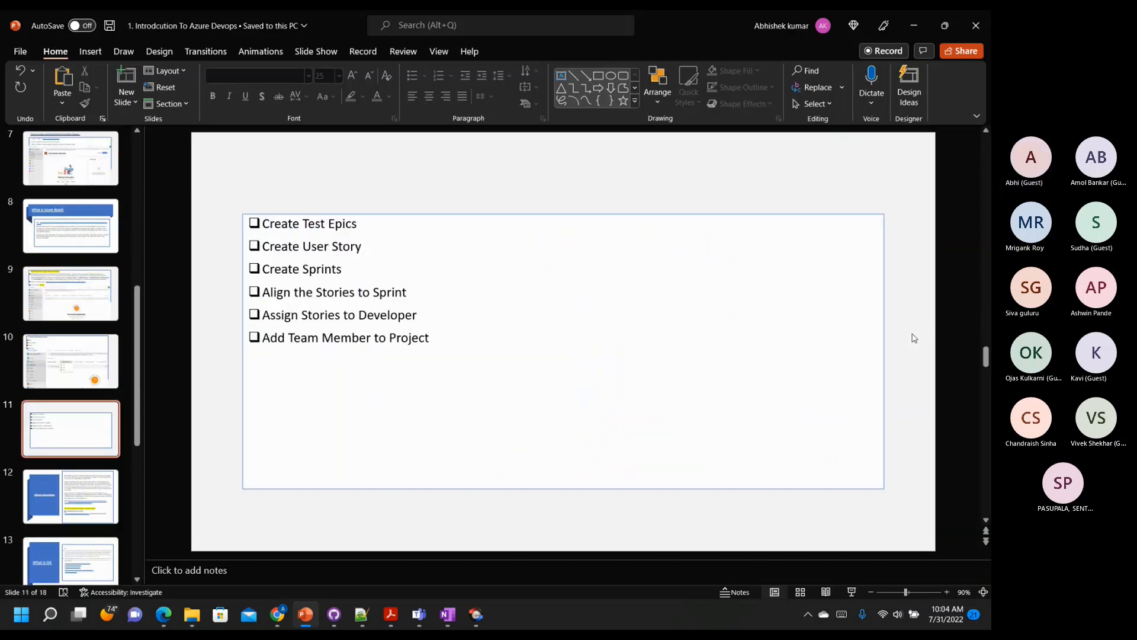
scroll(914, 337, down, 1)
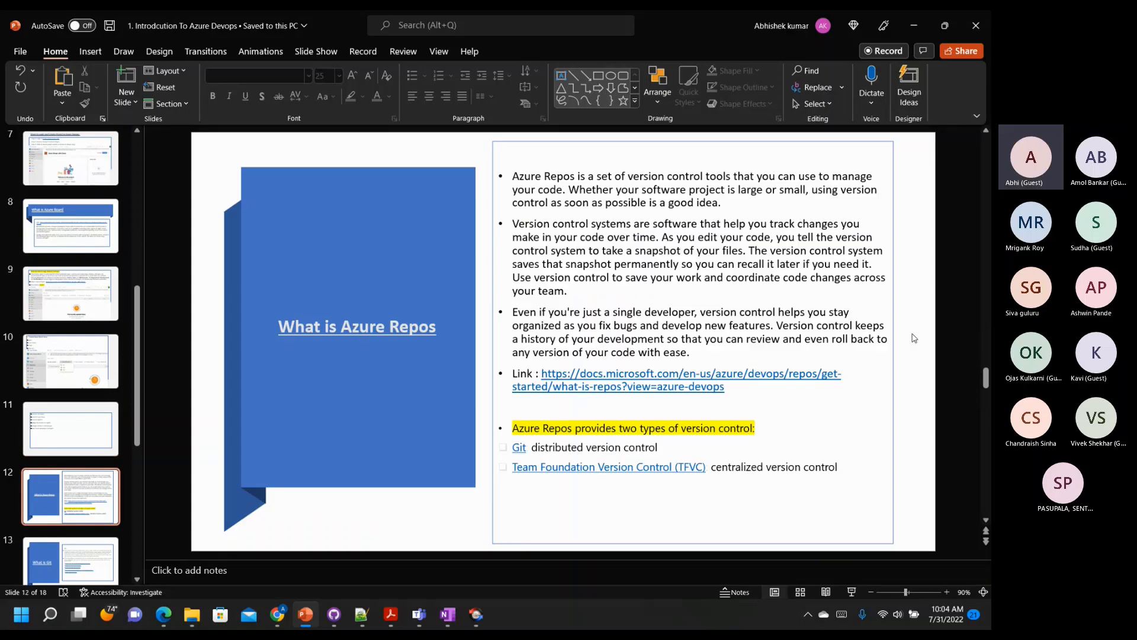
scroll(915, 338, down, 1)
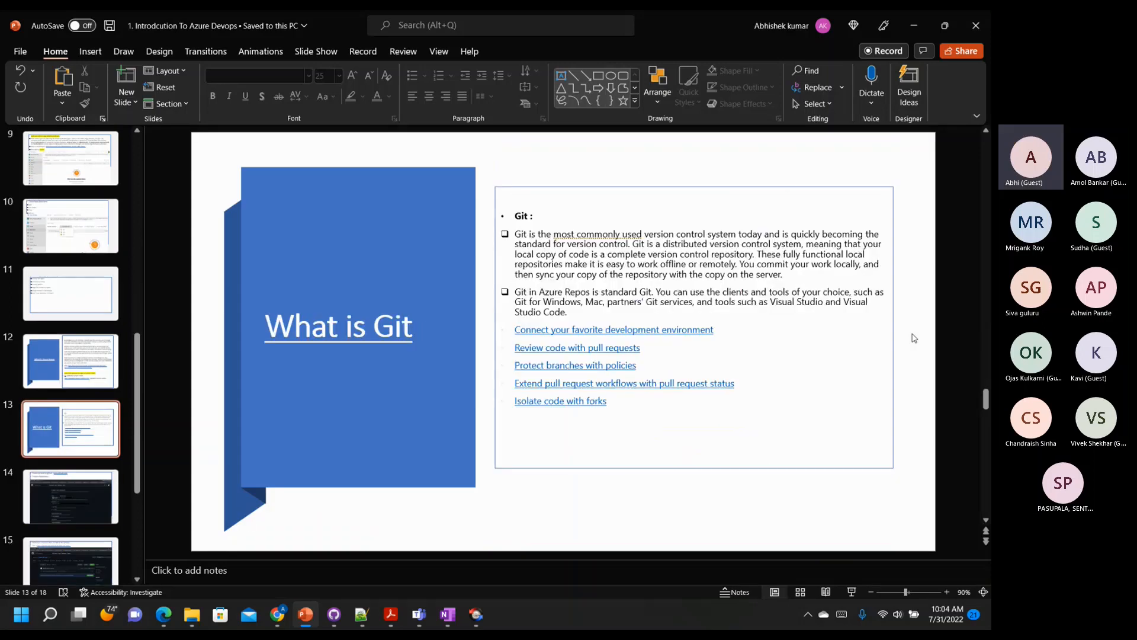
scroll(914, 337, down, 1)
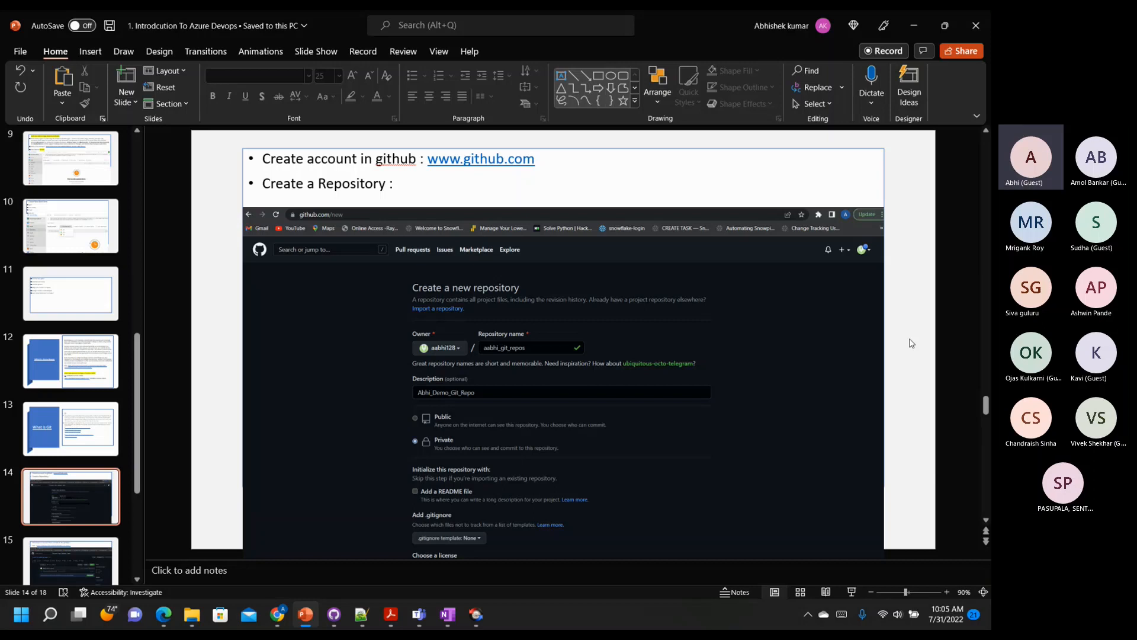
scroll(911, 343, down, 1)
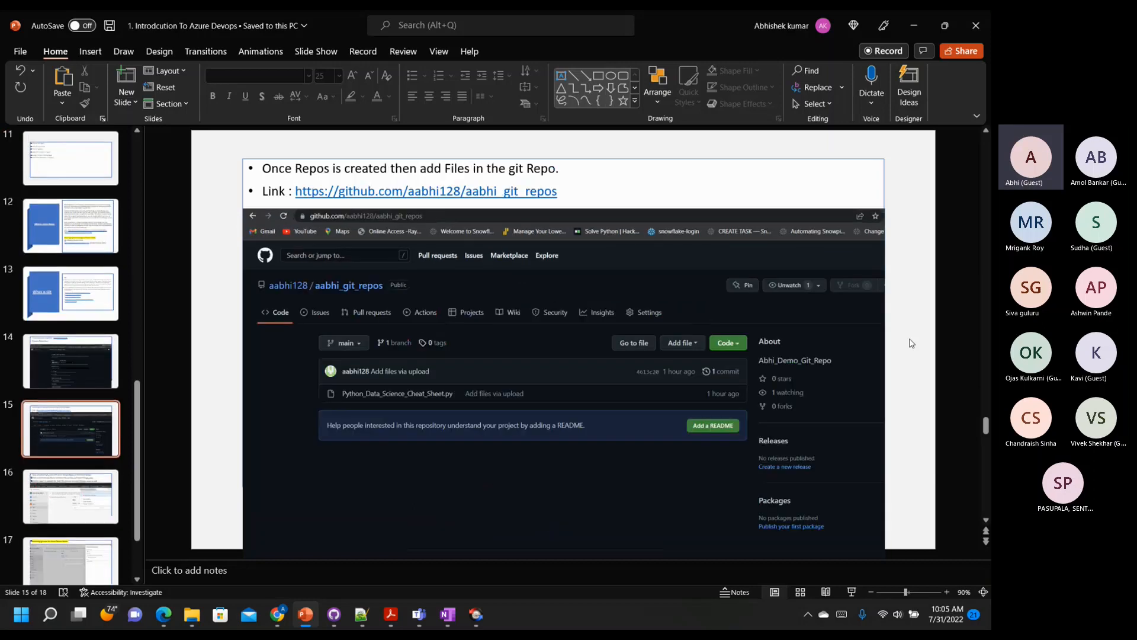
scroll(911, 343, down, 1)
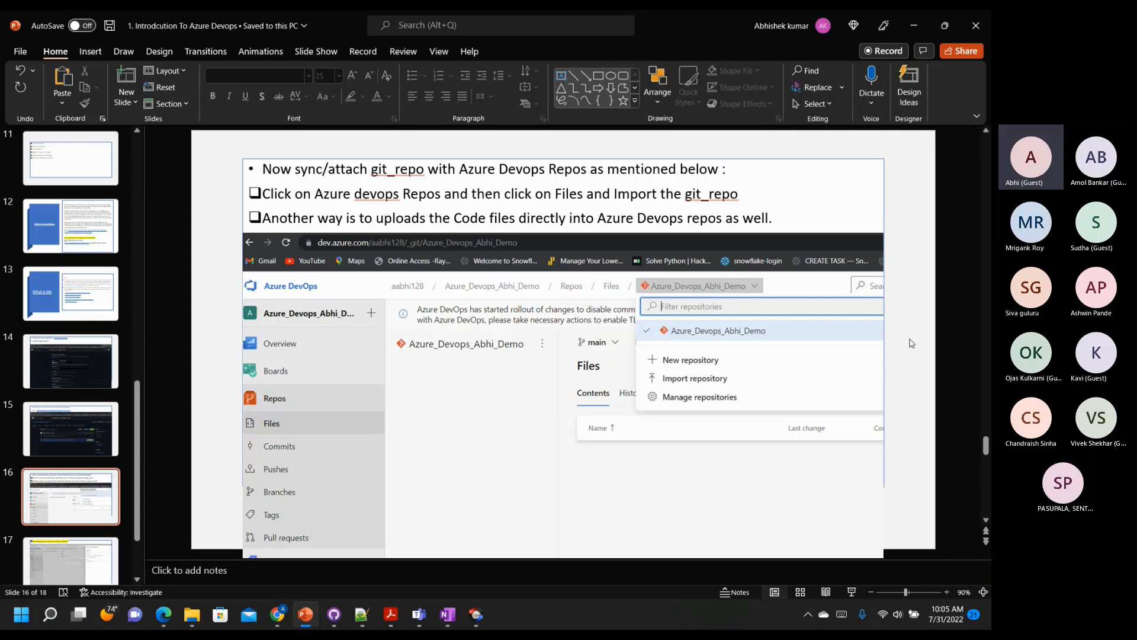
scroll(911, 343, down, 1)
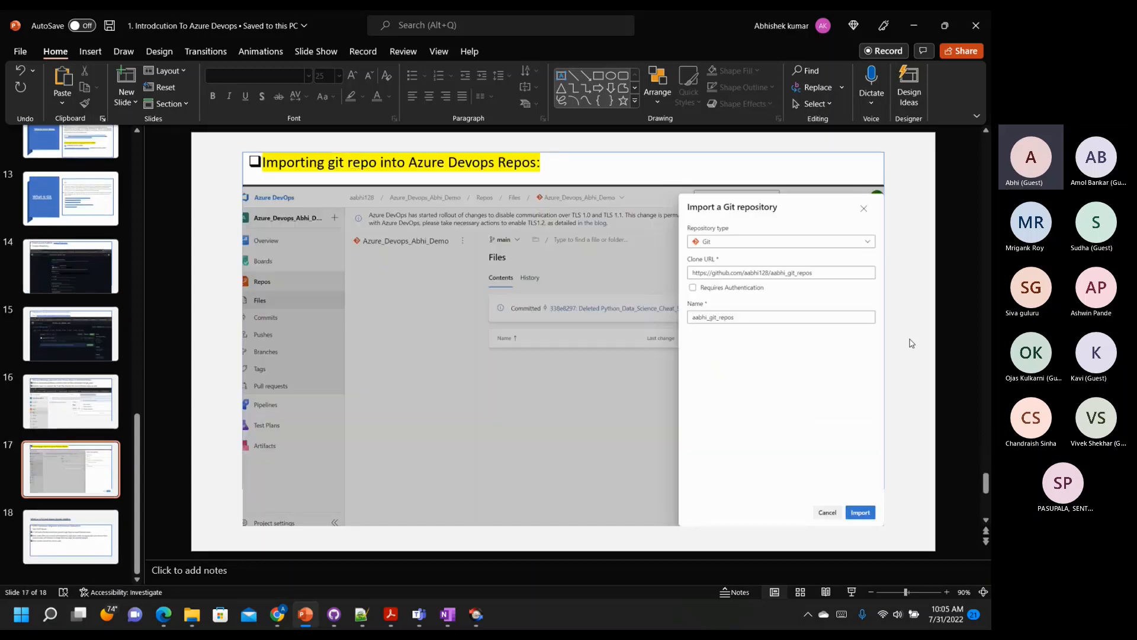
scroll(910, 344, down, 1)
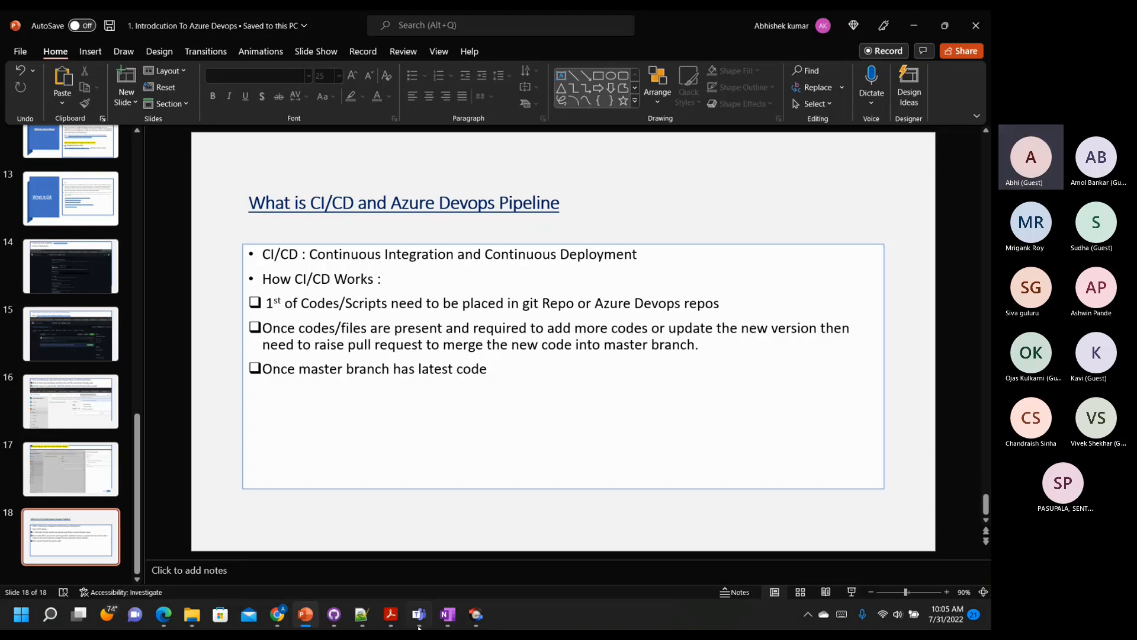
Switch to the Notepad++ notes and remove six blank lines above section 3, Azure Pipeline
key(alt+Tab)
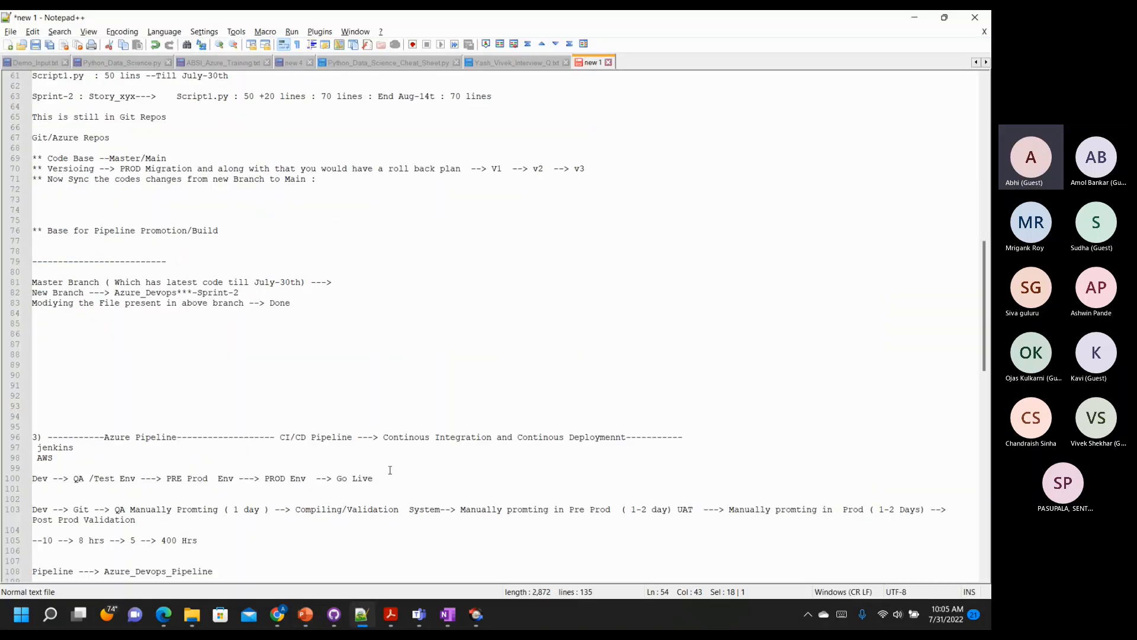
scroll(91, 305, down, 5)
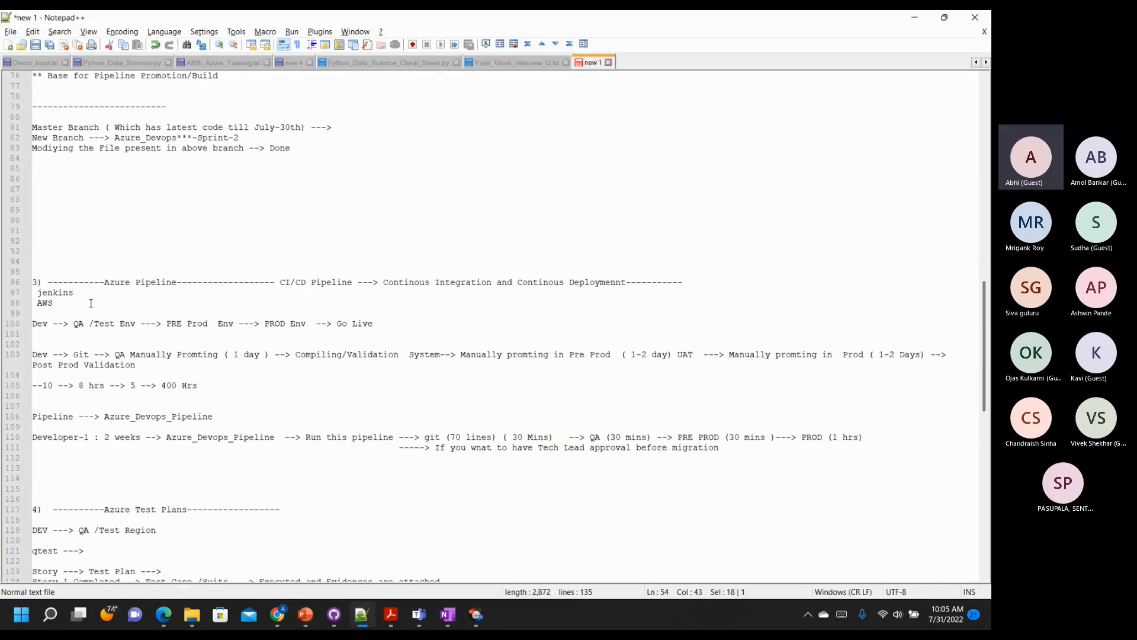
click(59, 178)
key(Delete)
key(Delete)
key(Delete)
key(Delete)
key(Delete)
key(Delete)
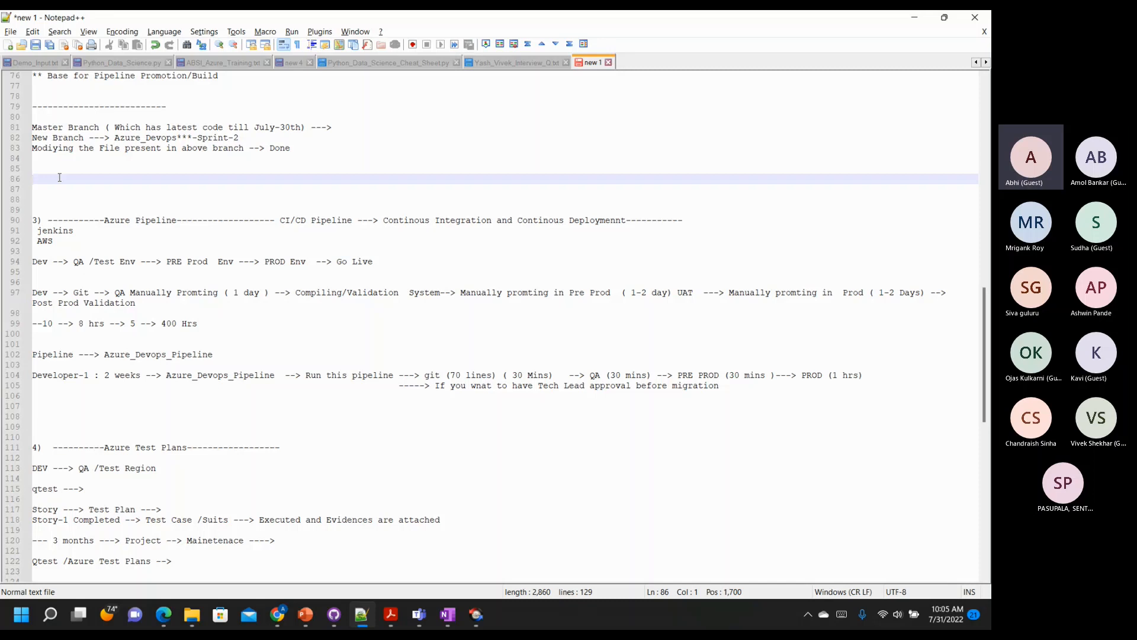
Review the Git/Azure Repos notes, highlighting the code base line and the lines on versioning and syncing code changes to Main
scroll(59, 178, up, 4)
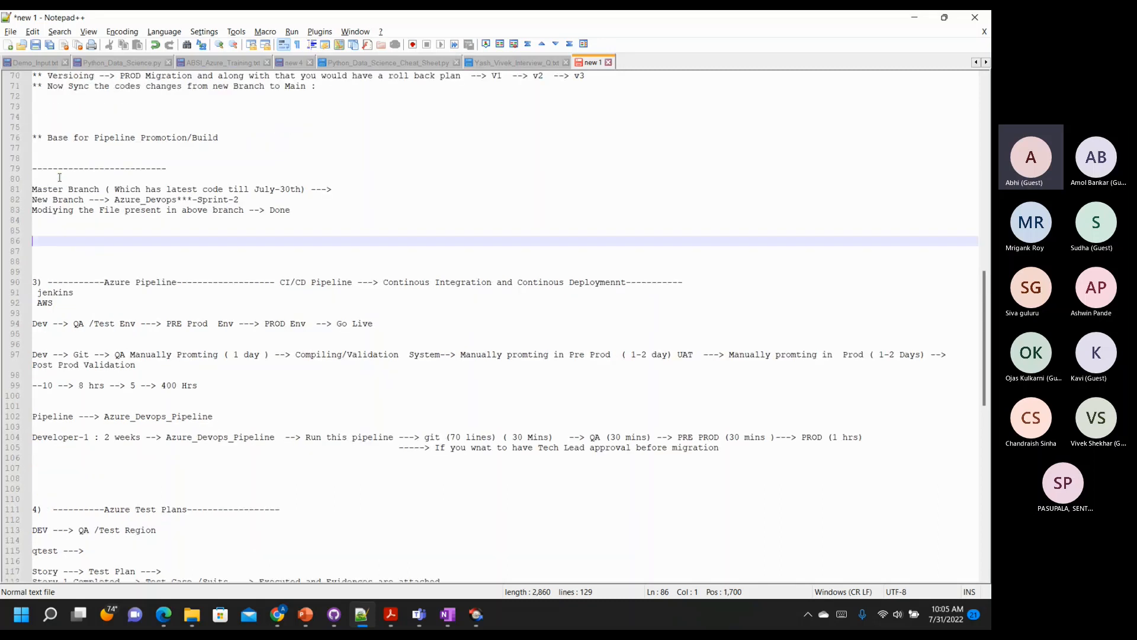
drag(179, 128, 51, 132)
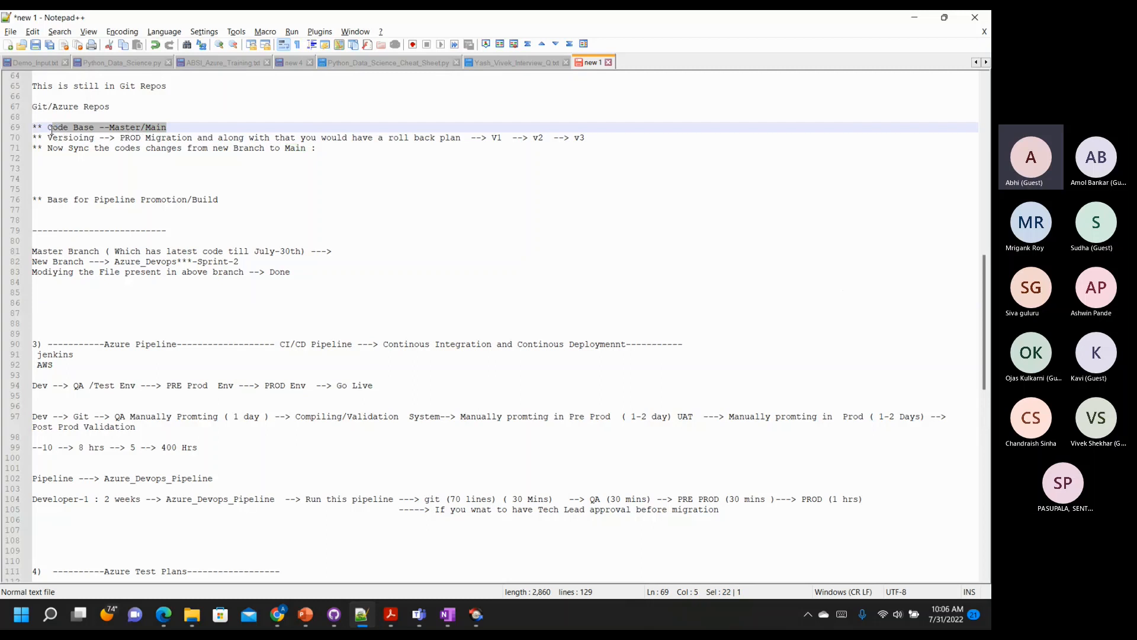
scroll(317, 235, up, 3)
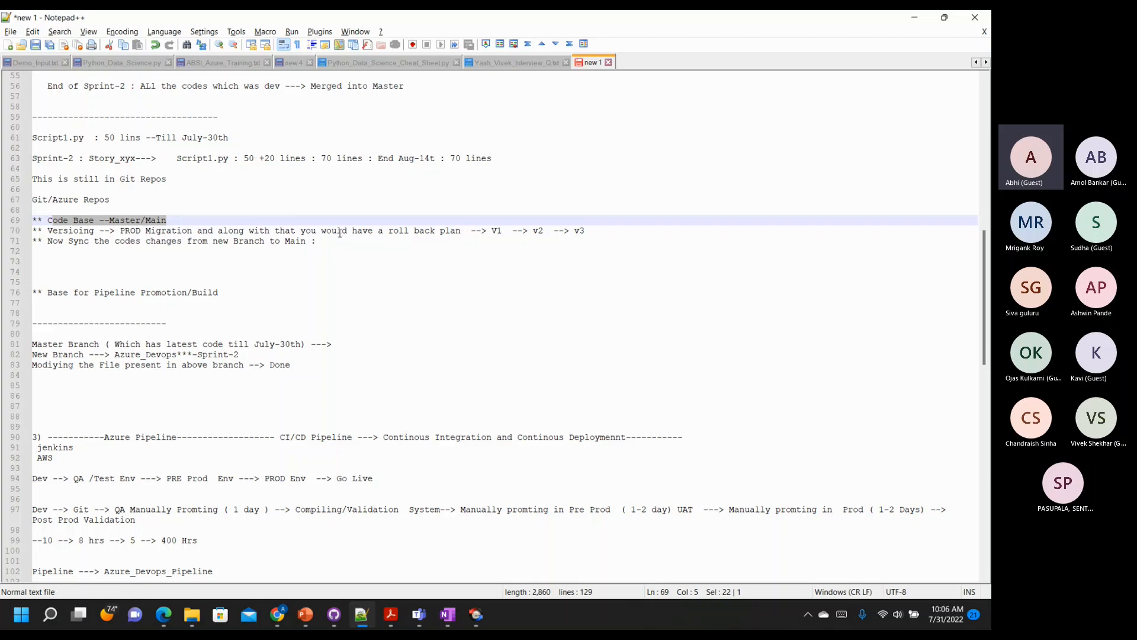
click(87, 263)
drag(343, 244, 47, 231)
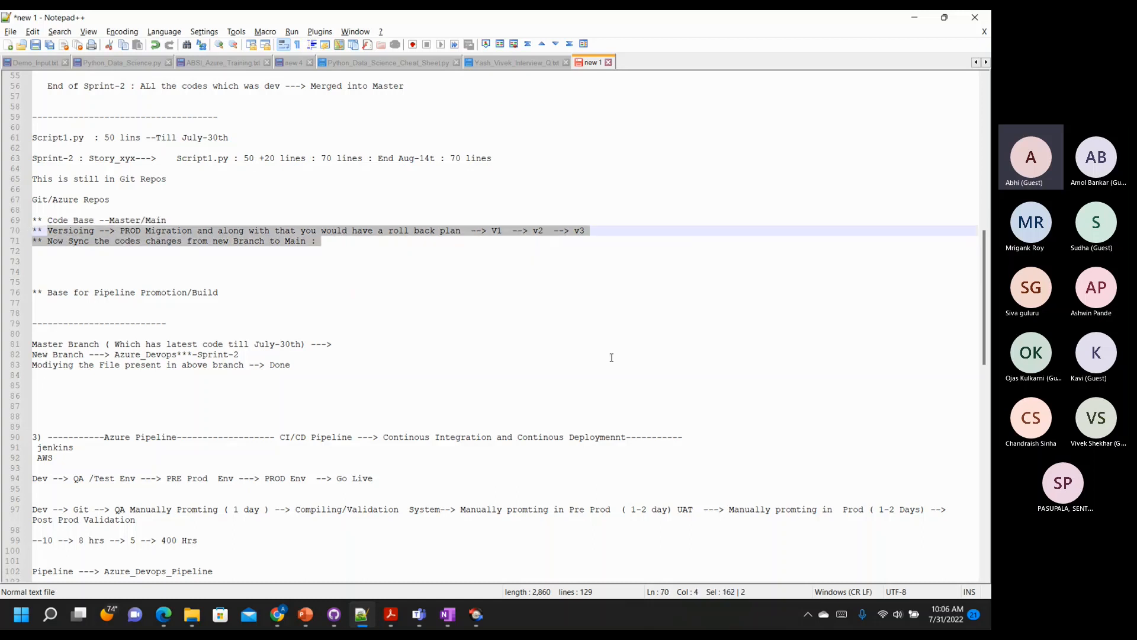
click(612, 358)
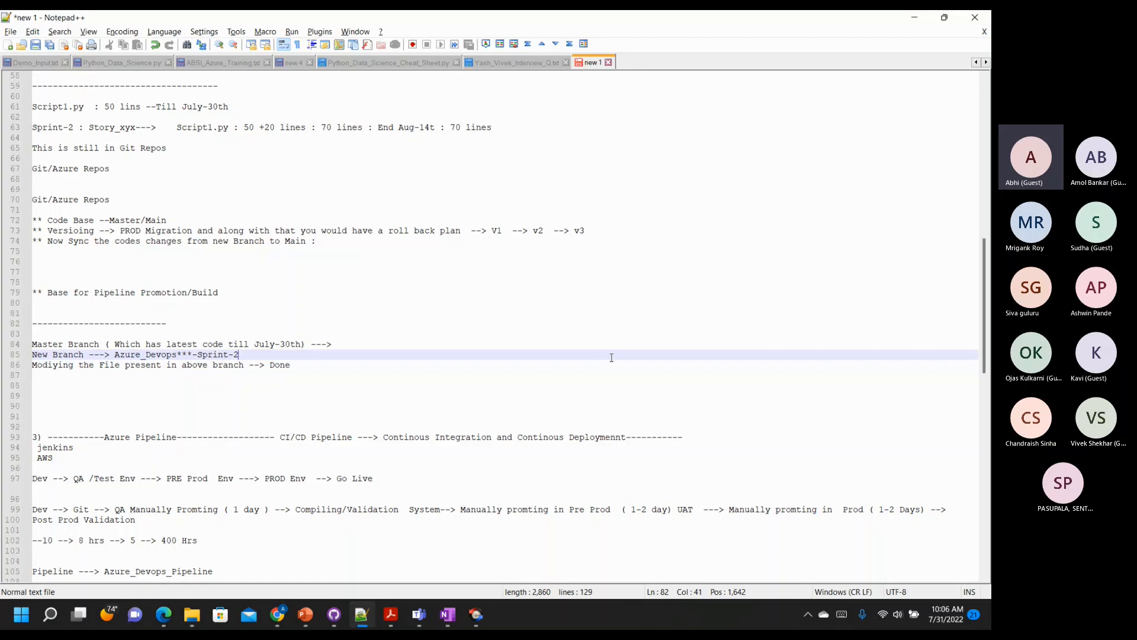
Review the Azure Pipeline notes, highlighting Dev and QA /Test Env in the environment flow
scroll(610, 356, down, 1)
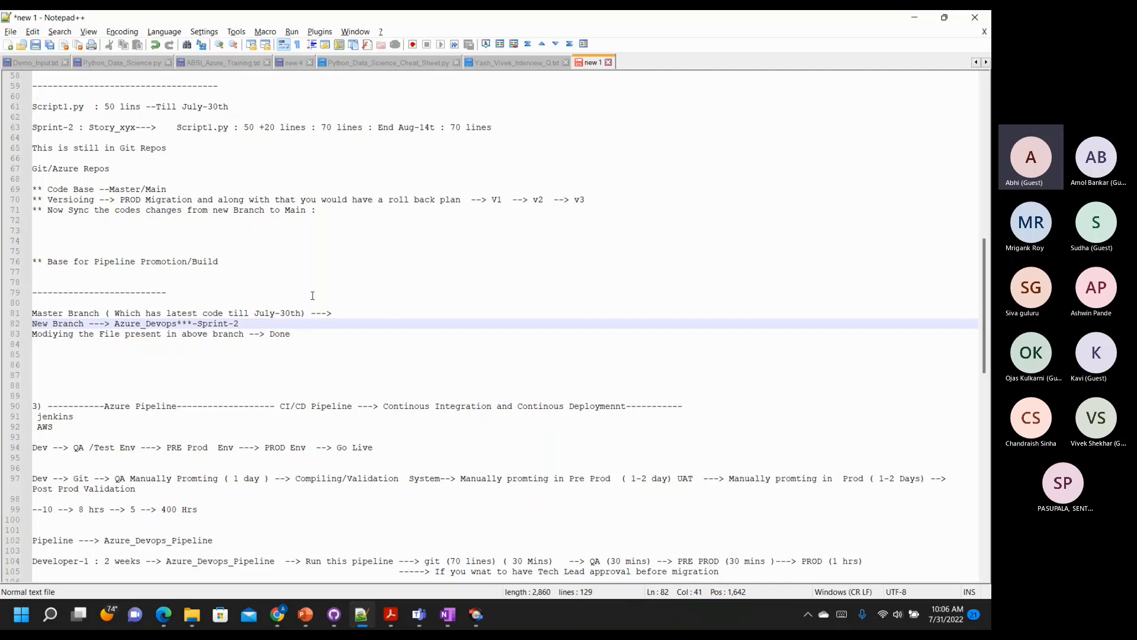
scroll(383, 366, down, 2)
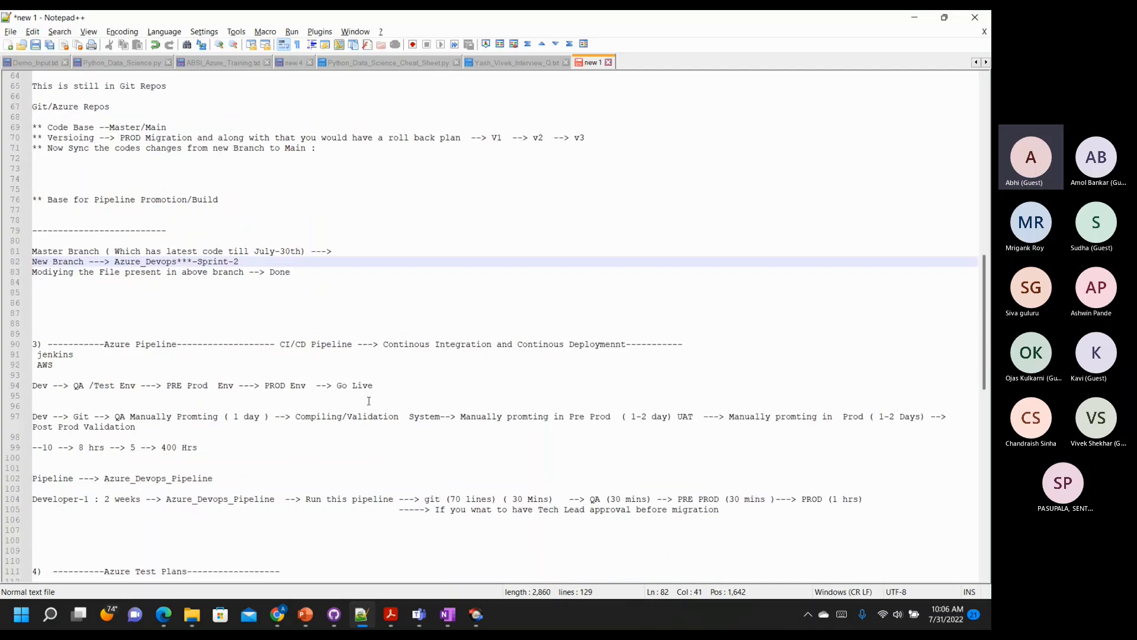
double_click(39, 386)
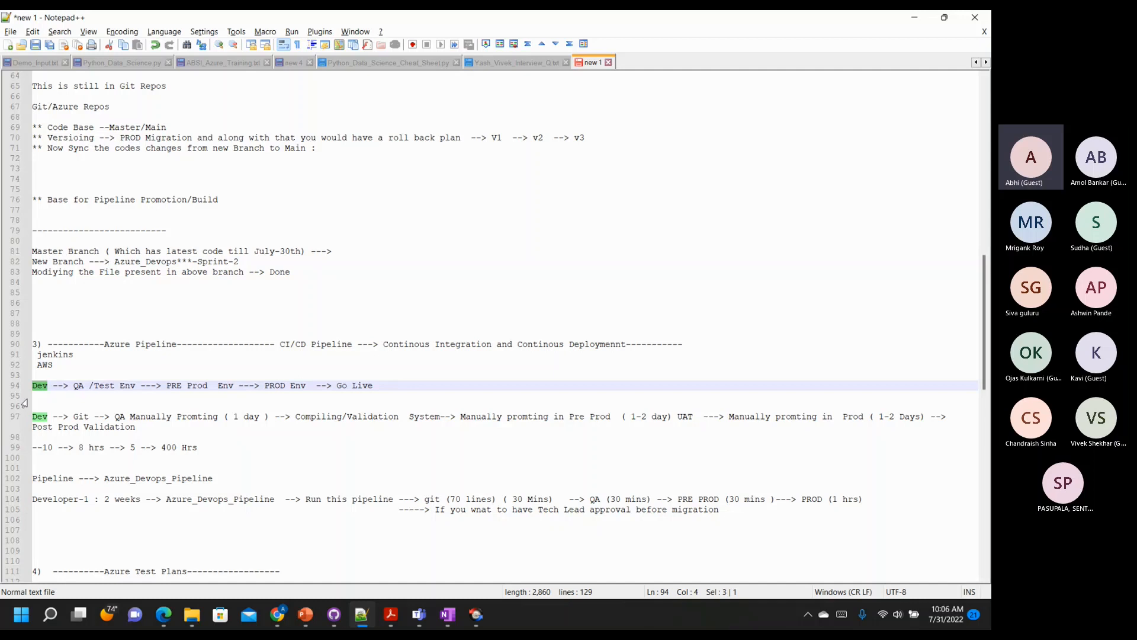
double_click(79, 385)
drag(104, 387, 135, 386)
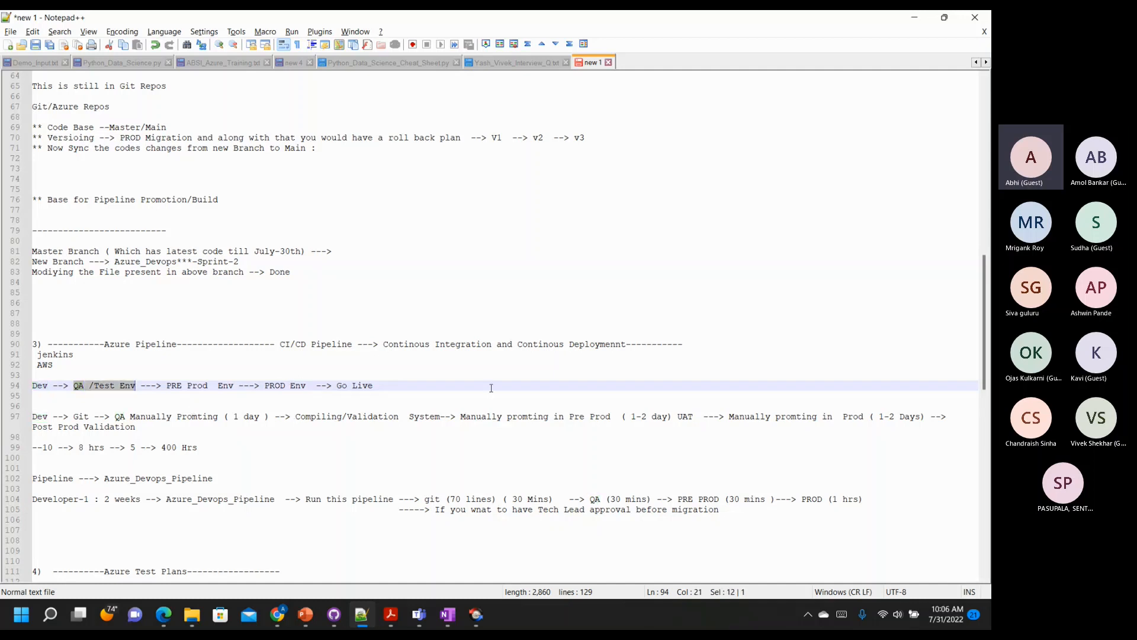
scroll(491, 387, down, 1)
scroll(492, 387, down, 1)
scroll(483, 397, down, 1)
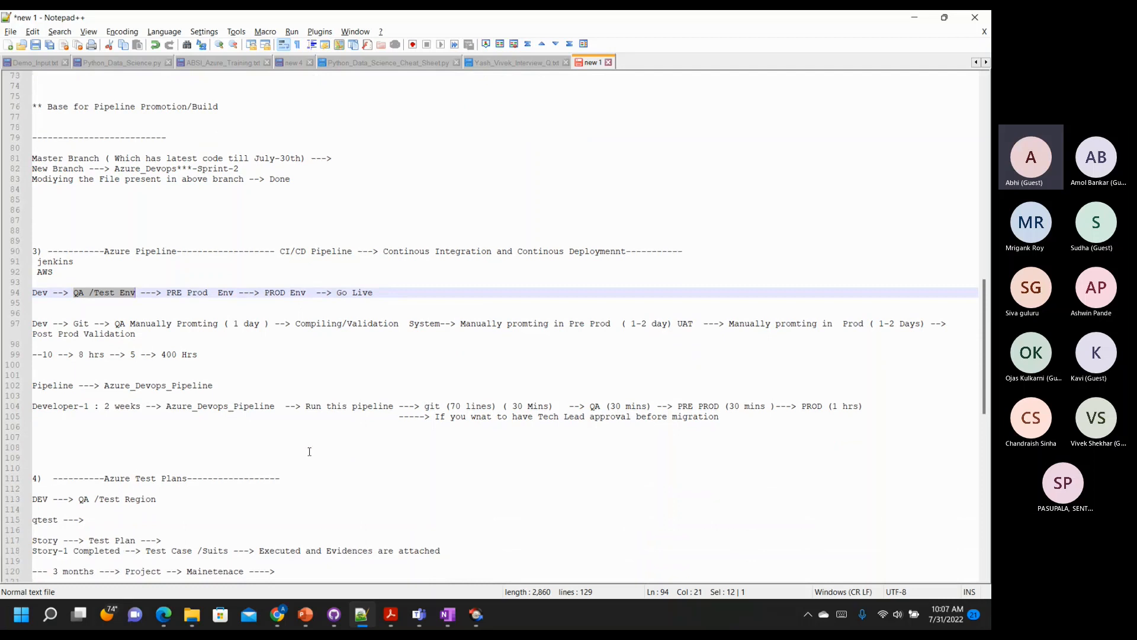
Switch to Azure DevOps in Chrome and open the project's list of recently run pipelines
click(306, 614)
mouse_move(277, 614)
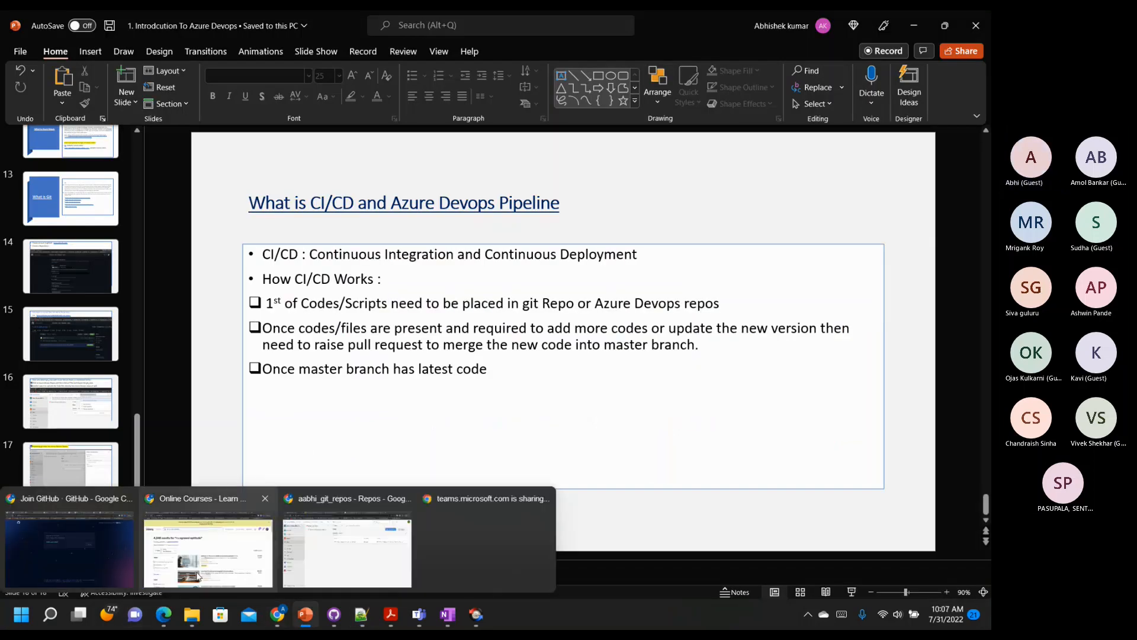
click(344, 554)
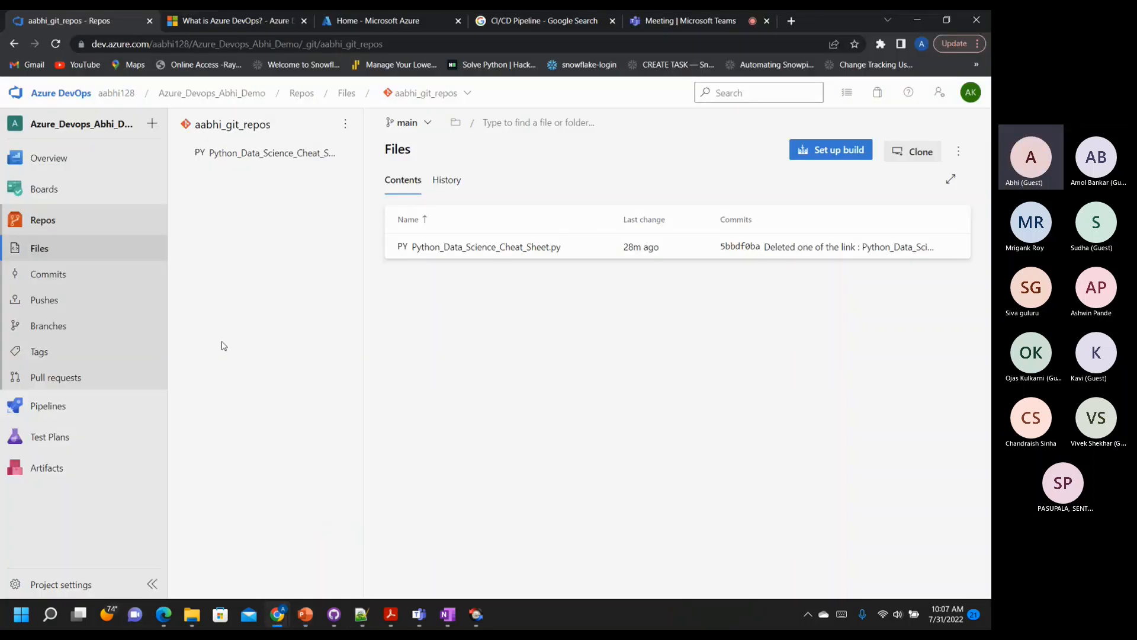
mouse_move(40, 407)
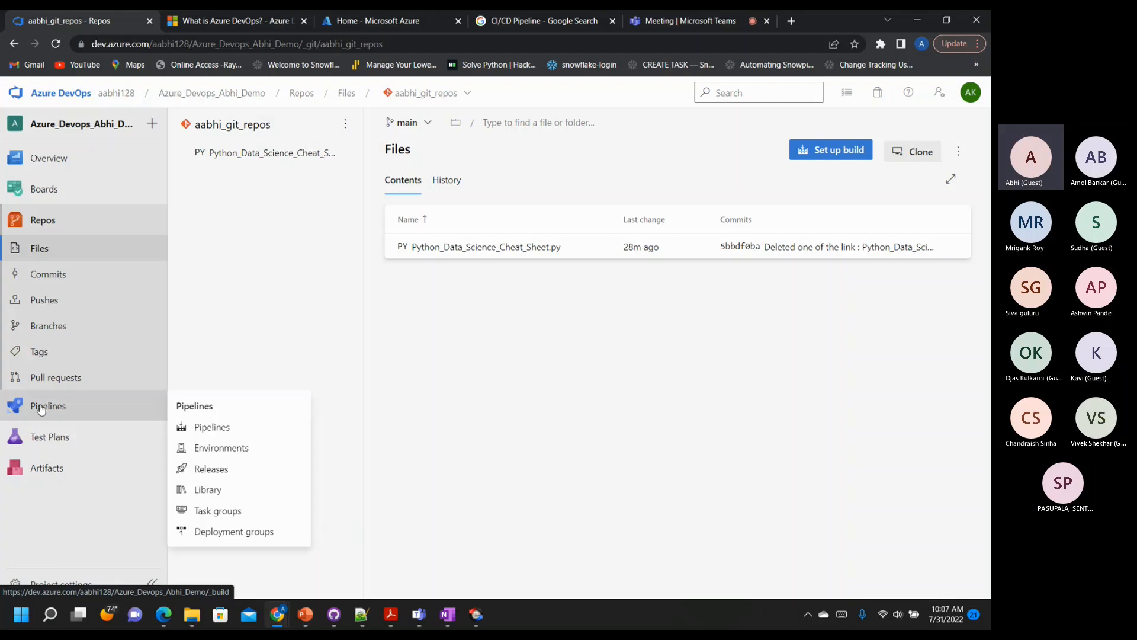
click(40, 409)
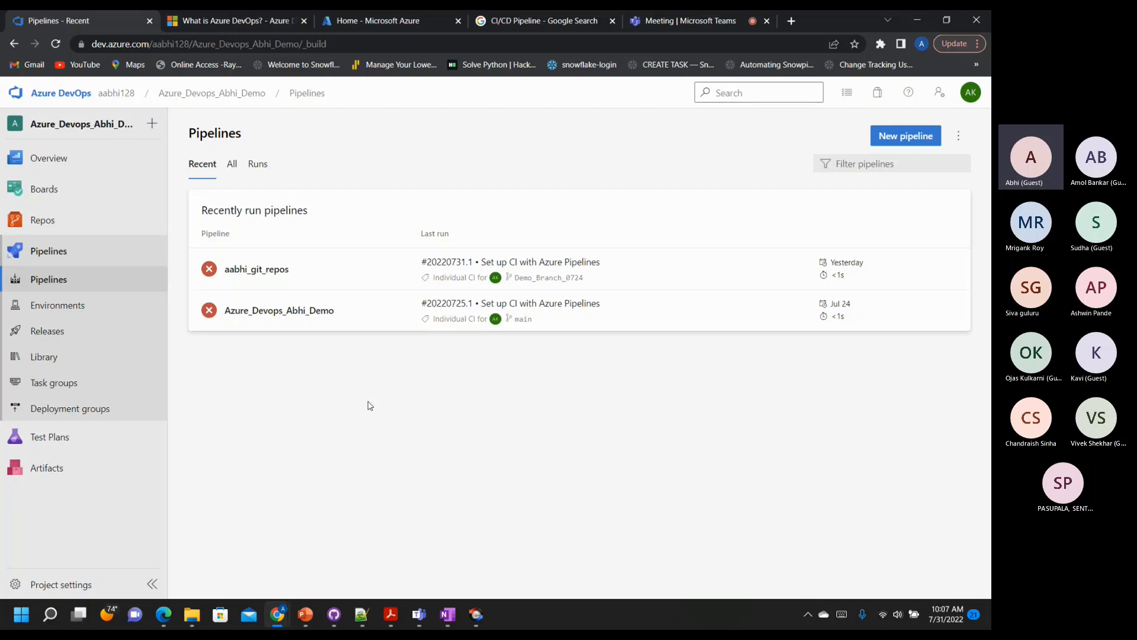
Switch back to the PowerPoint presentation and examine the code, build and deploy stages on the Azure DevOps services overview slide
mouse_move(308, 620)
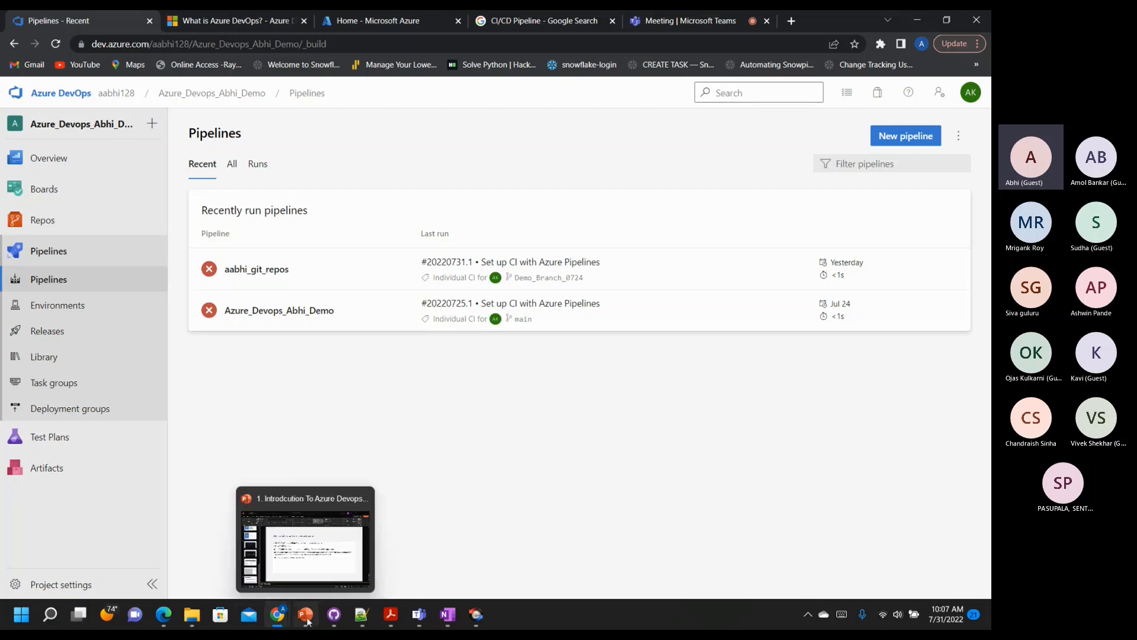
click(306, 616)
scroll(294, 485, up, 8)
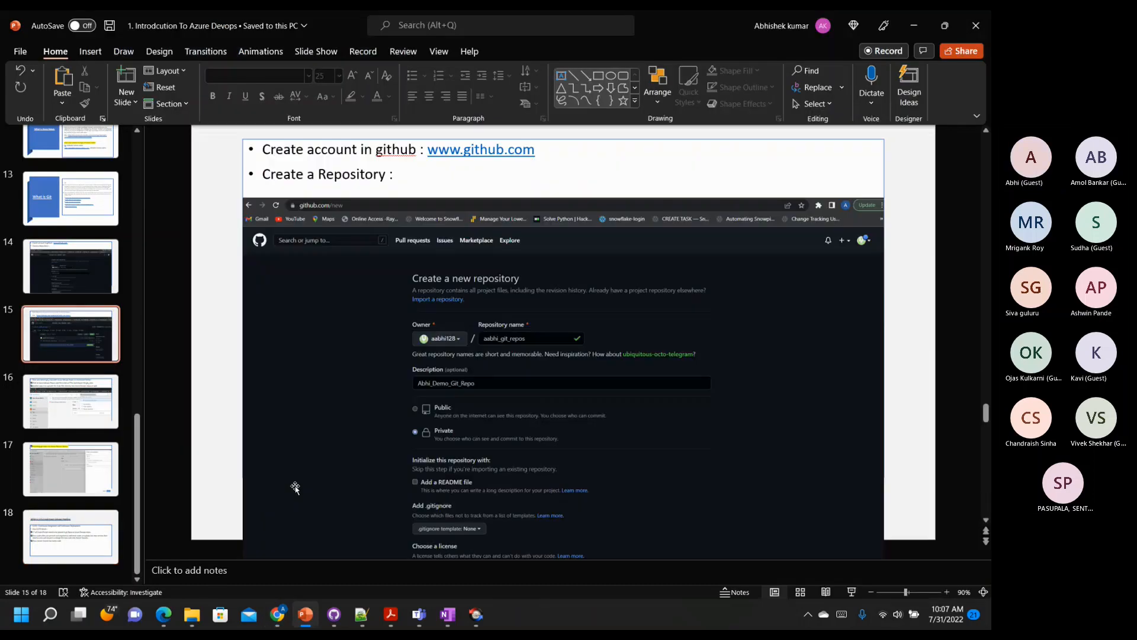
scroll(295, 488, up, 8)
scroll(296, 489, down, 3)
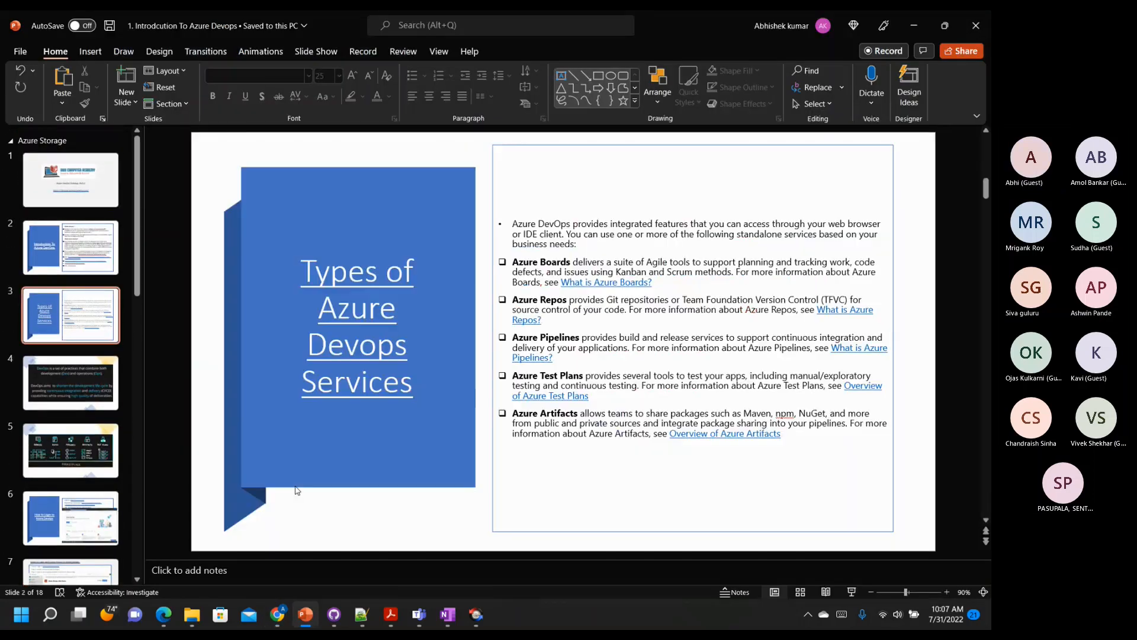
scroll(296, 490, down, 1)
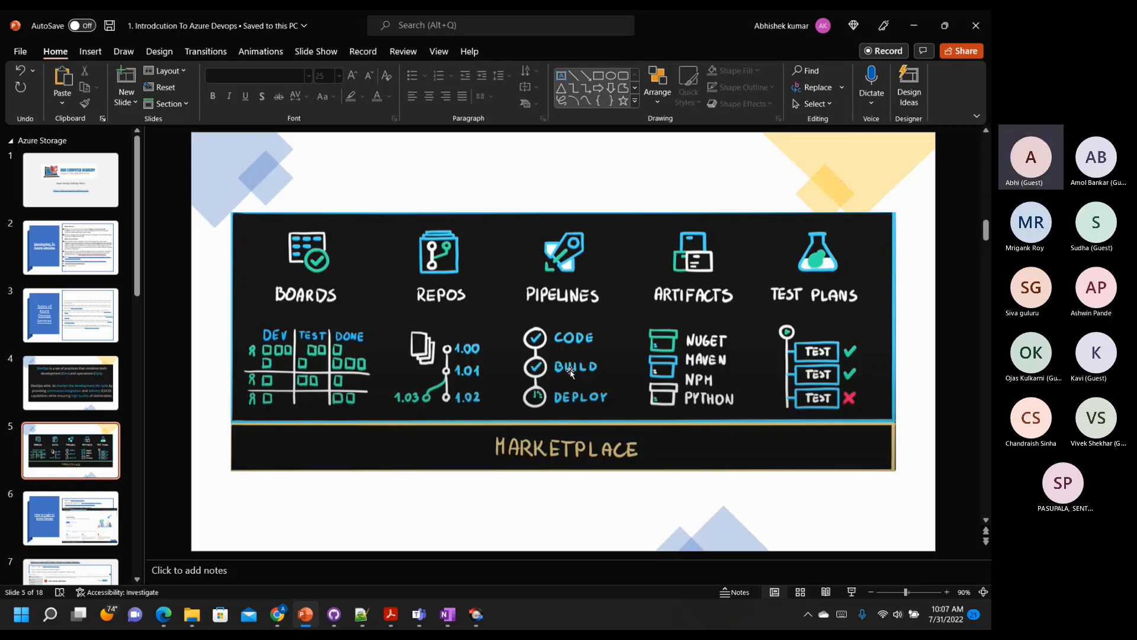
Switch to Azure DevOps in Chrome and start setting up a build pipeline from the main branch of the aabhi_git_repos repository
key(alt+Tab)
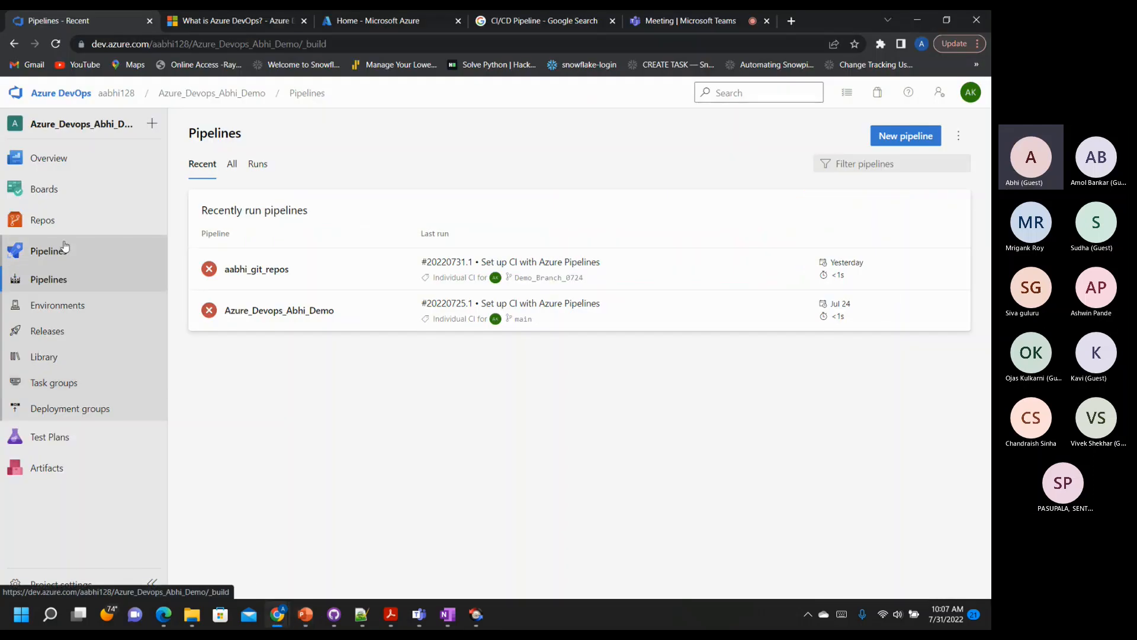
click(59, 220)
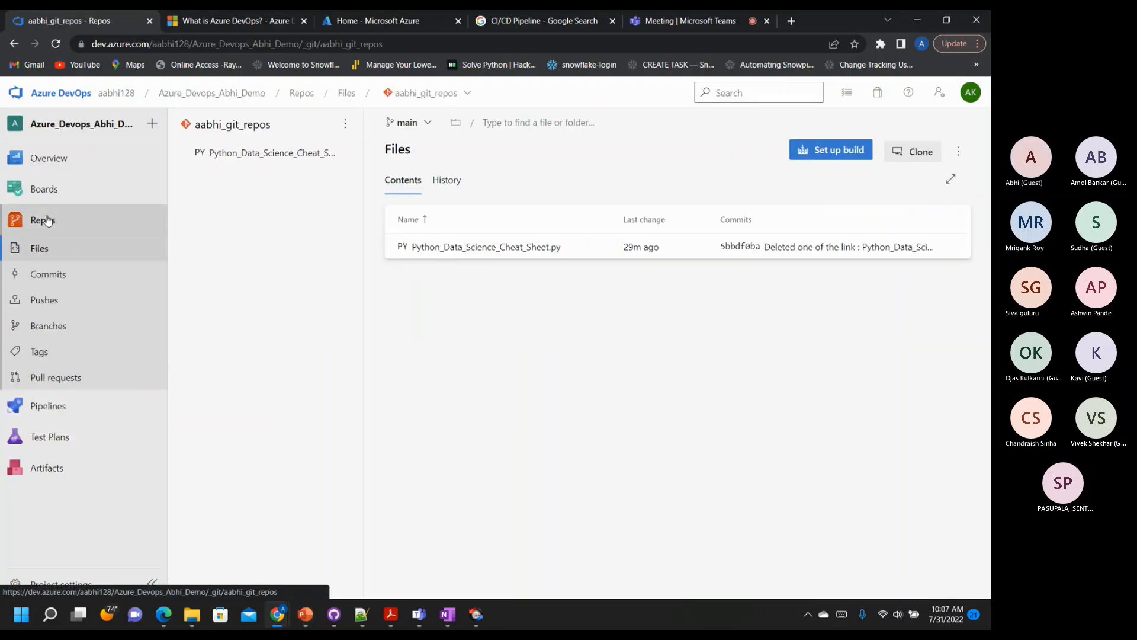
click(819, 155)
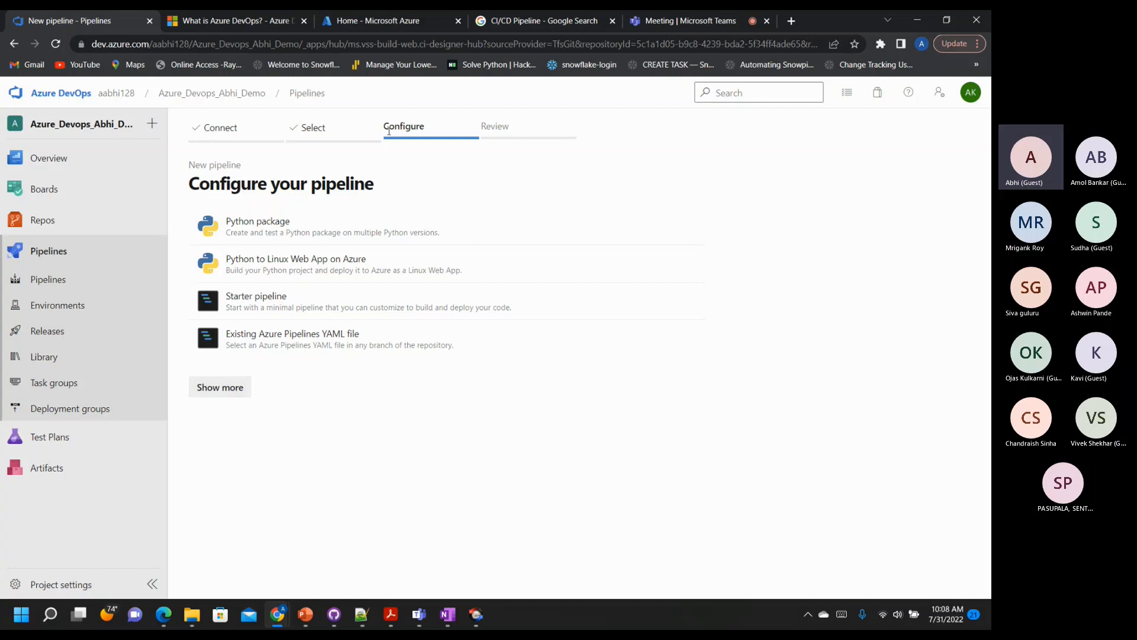
Expand the full list of pipeline templates, look through it and configure the pipeline with the Python package template
click(218, 388)
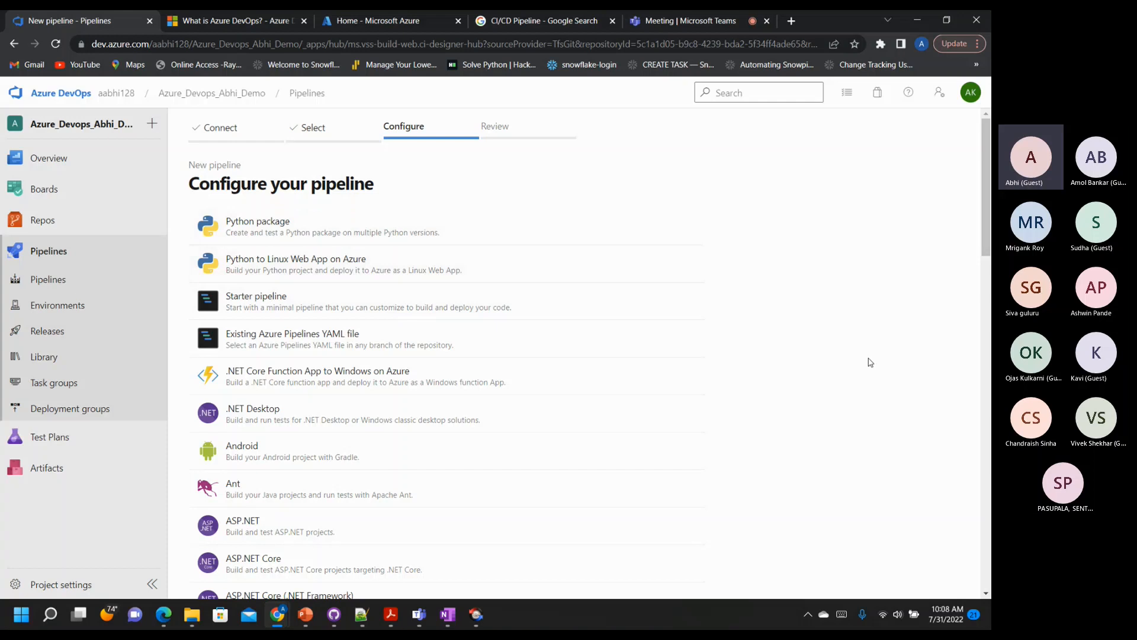
scroll(869, 362, down, 9)
scroll(870, 362, up, 10)
scroll(863, 315, down, 2)
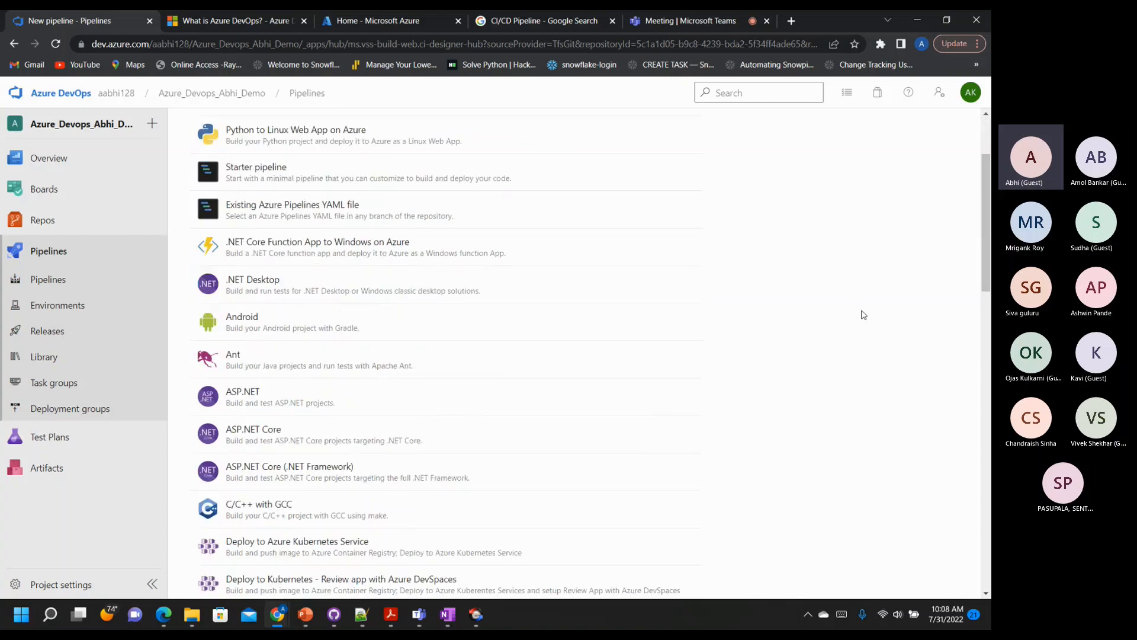
scroll(864, 314, down, 3)
scroll(864, 314, down, 8)
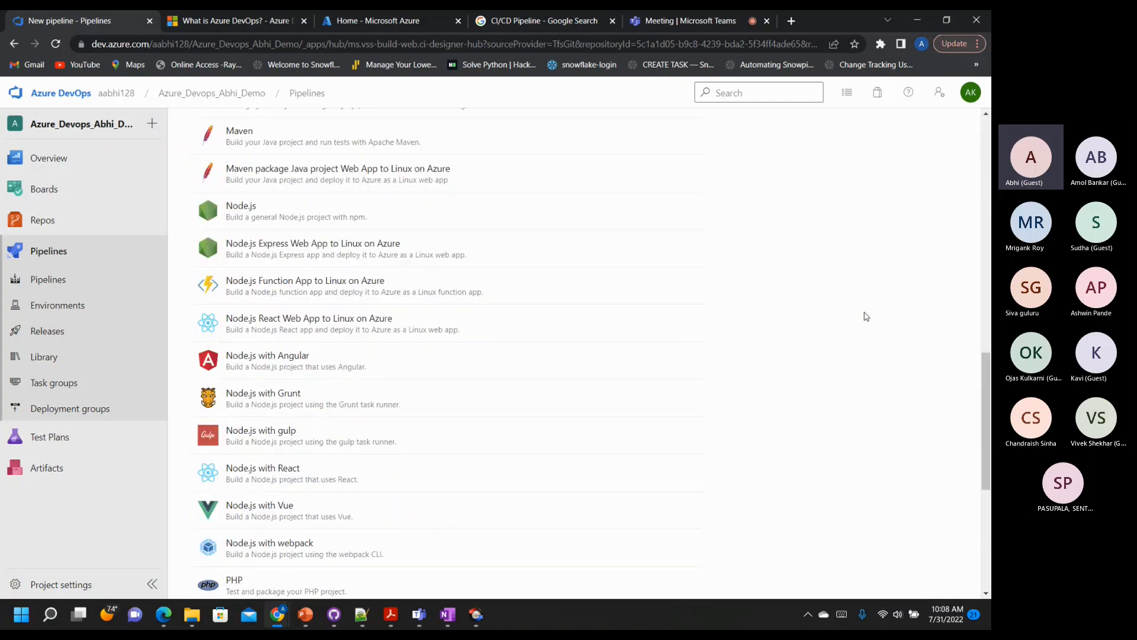
scroll(866, 316, down, 5)
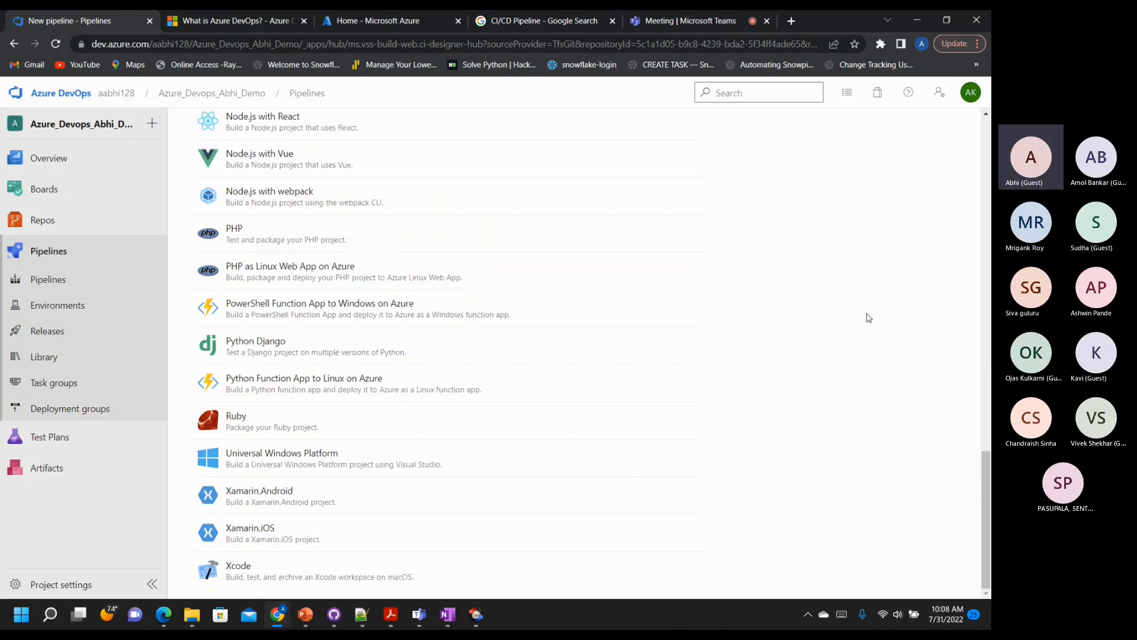
scroll(868, 317, up, 2)
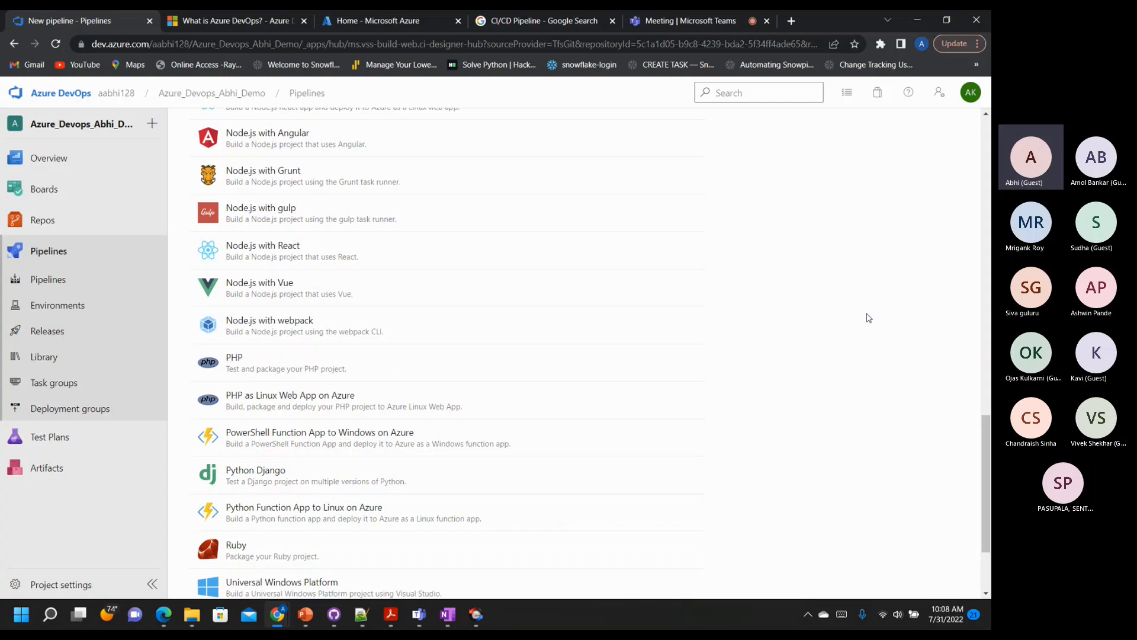
scroll(868, 317, up, 3)
scroll(880, 365, up, 15)
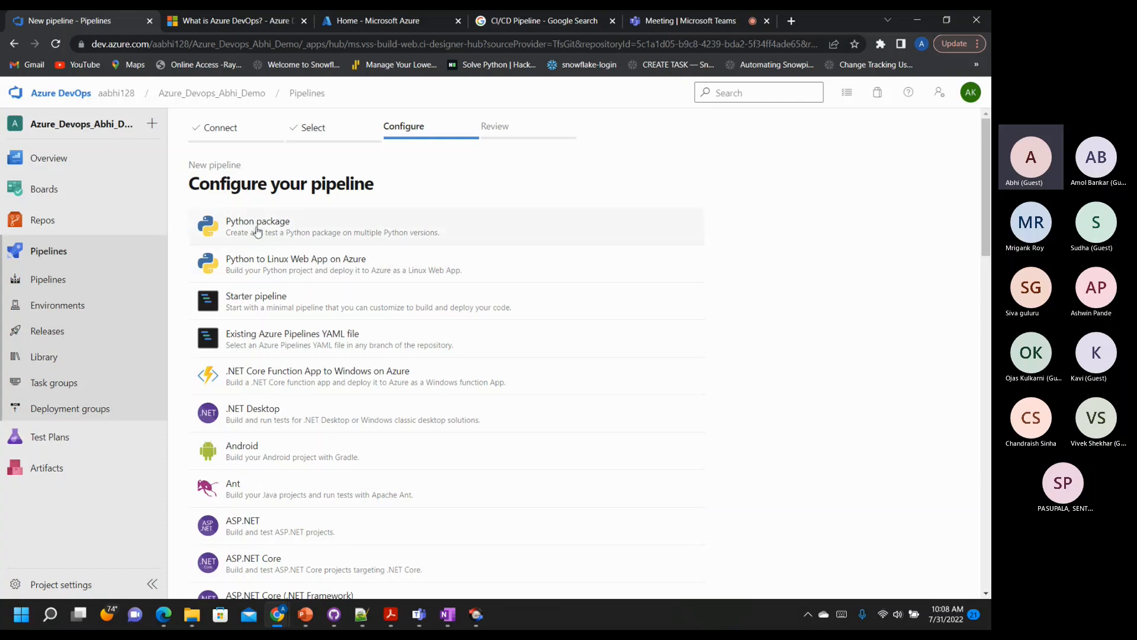
click(257, 227)
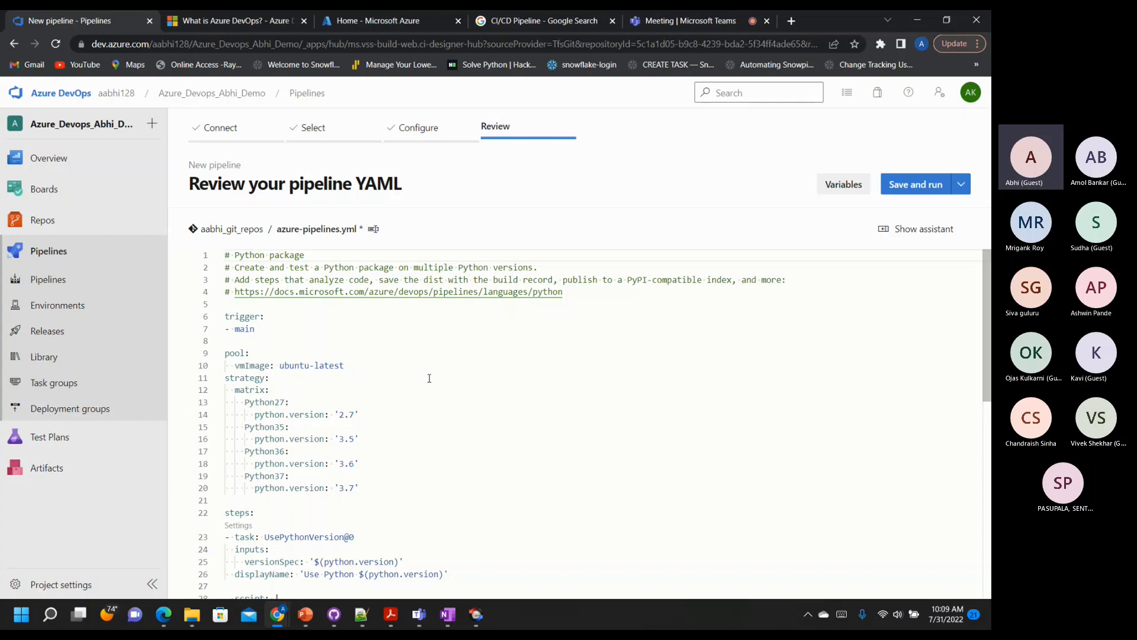
Review the generated azure-pipelines.yml, highlighting the strategy matrix of Python versions and the UsePythonVersion task, and read through its script steps
scroll(474, 415, down, 5)
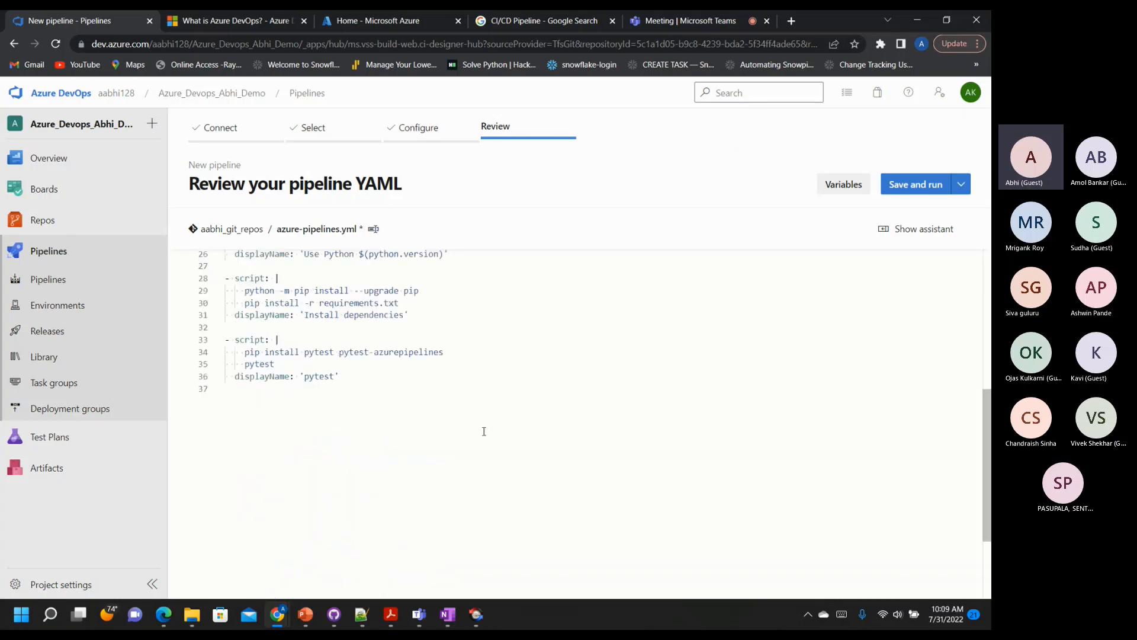
scroll(392, 439, up, 2)
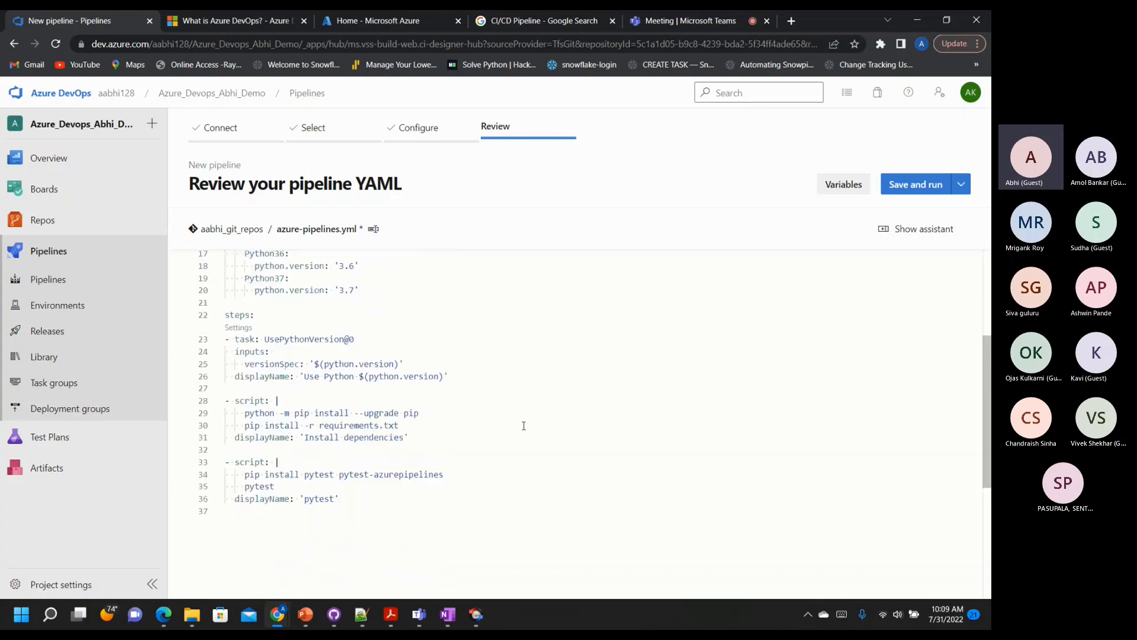
scroll(323, 443, up, 3)
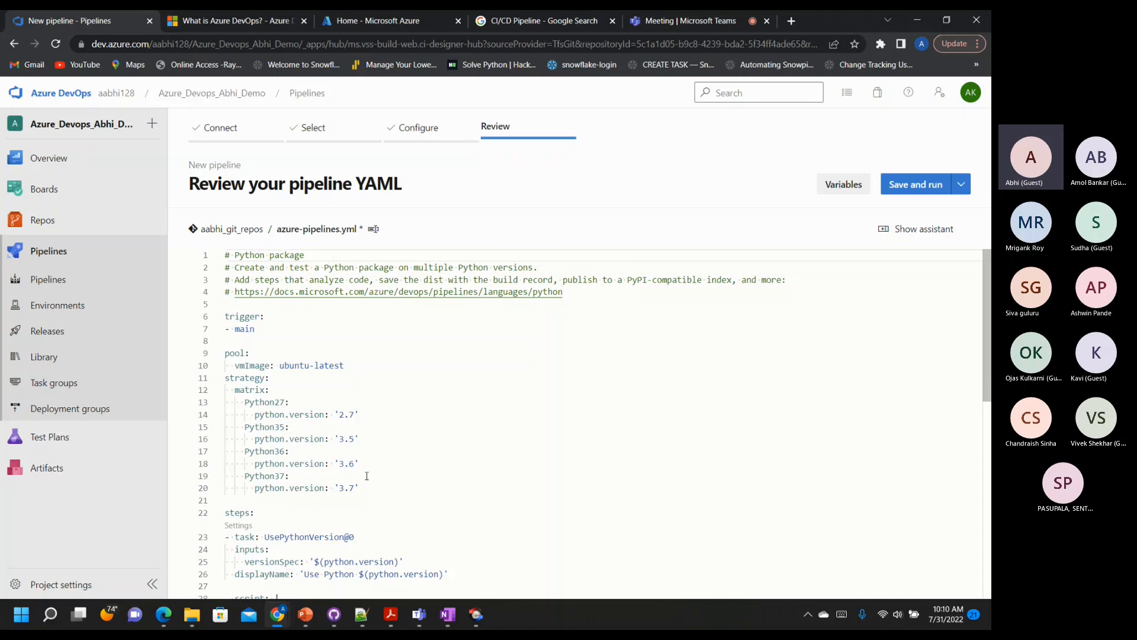
drag(360, 488, 225, 377)
scroll(413, 462, down, 2)
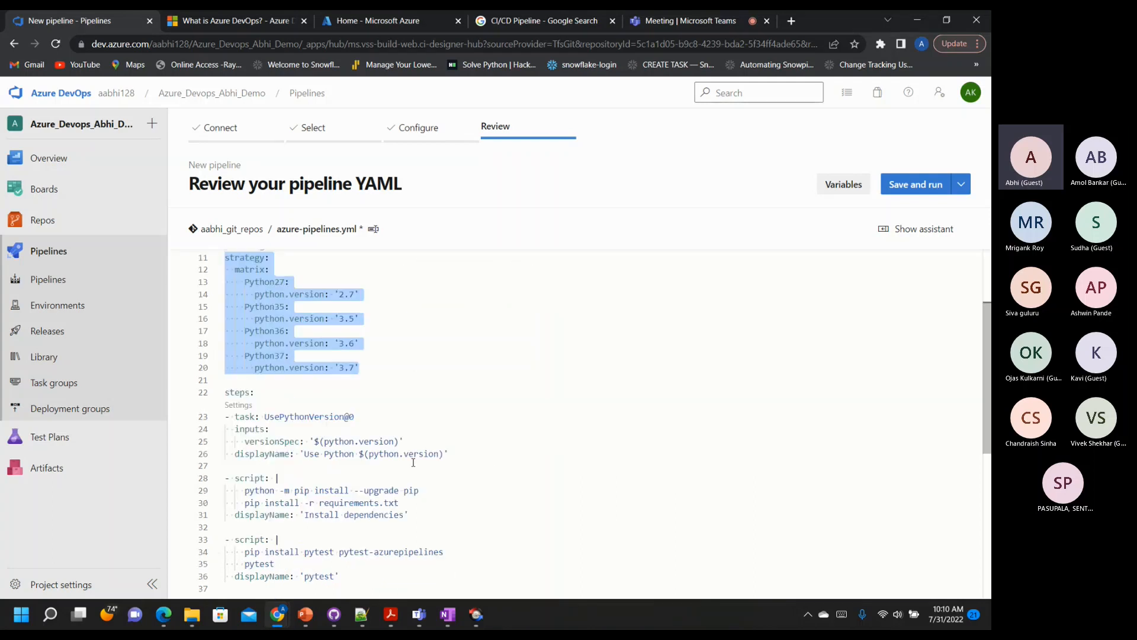
double_click(286, 417)
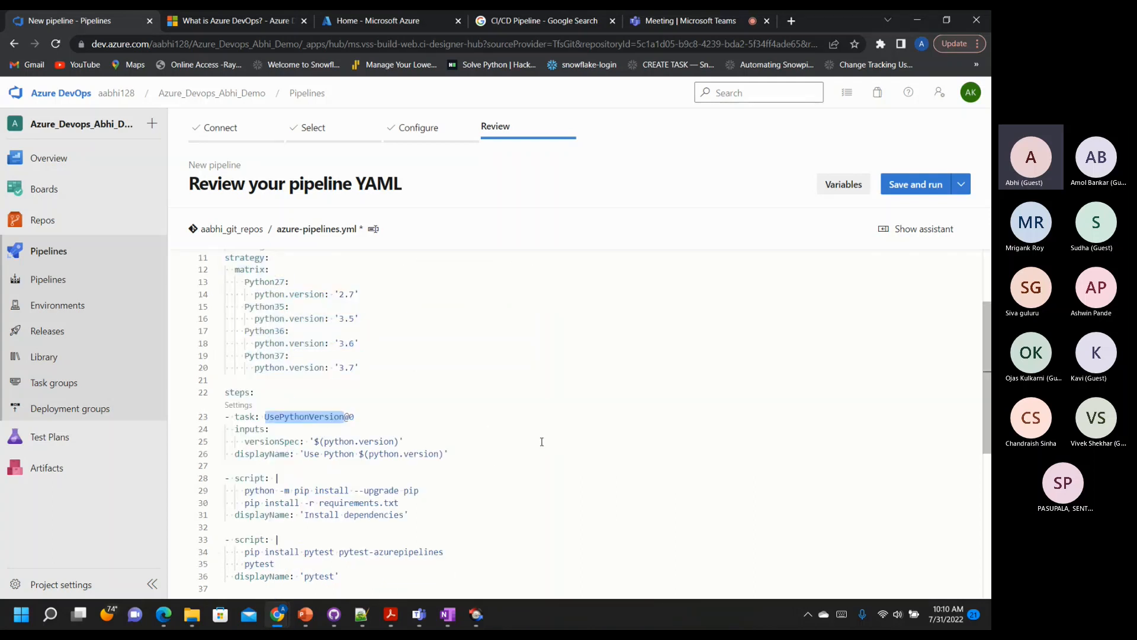
scroll(542, 441, down, 2)
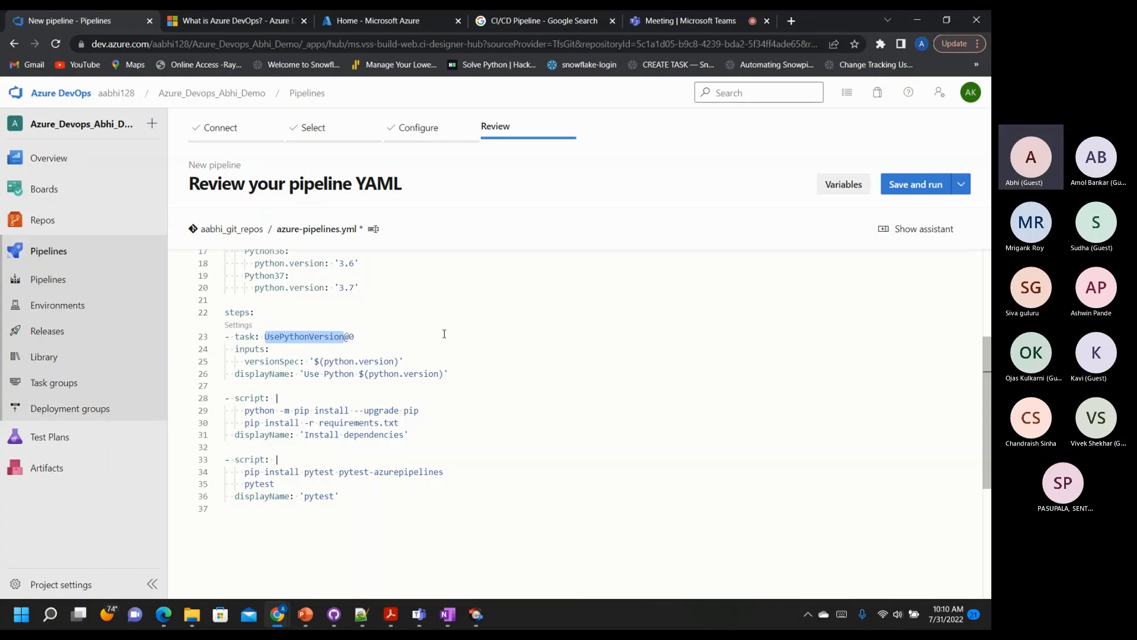
click(363, 493)
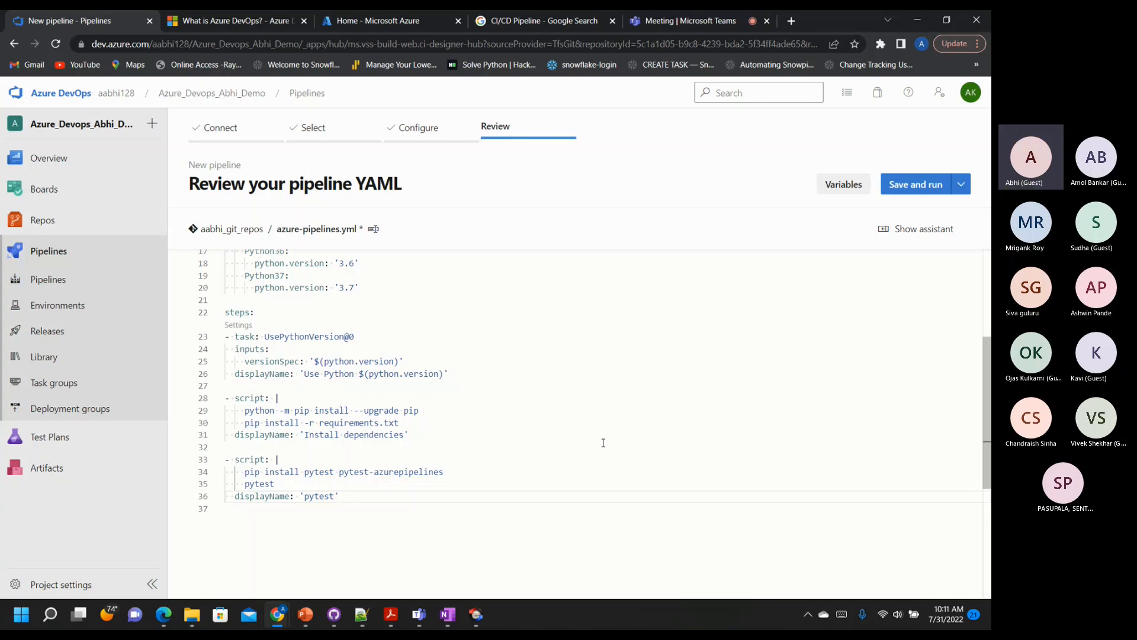
scroll(331, 359, up, 5)
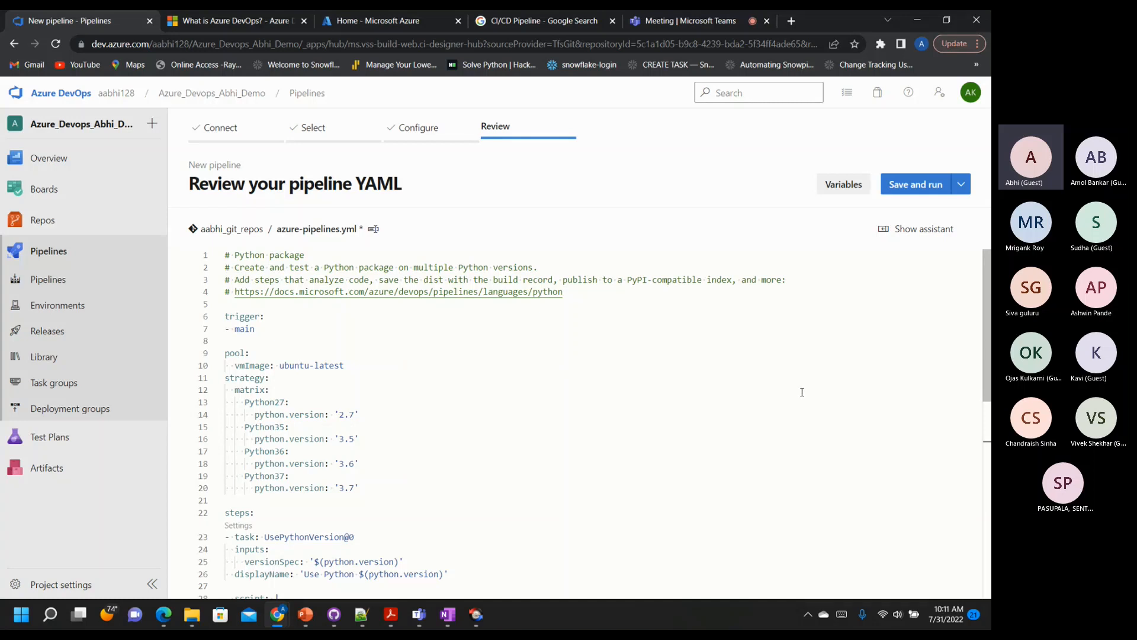
Save and run the pipeline, committing azure-pipelines.yml directly to the main branch with the message "Set up CI with Azure Pipelines"
click(902, 186)
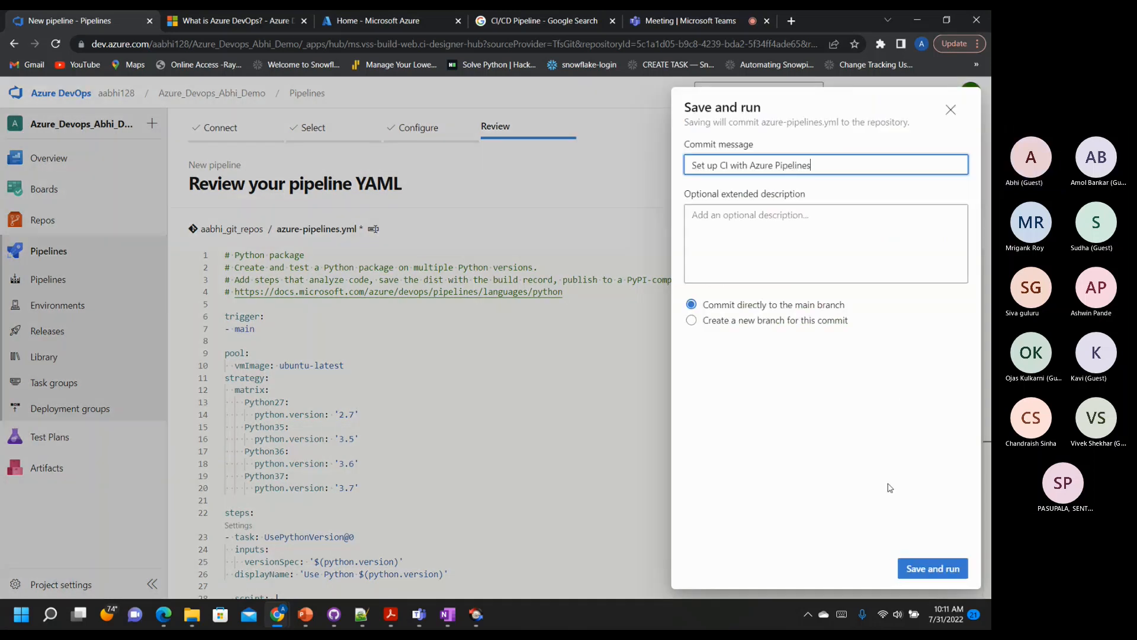
click(920, 570)
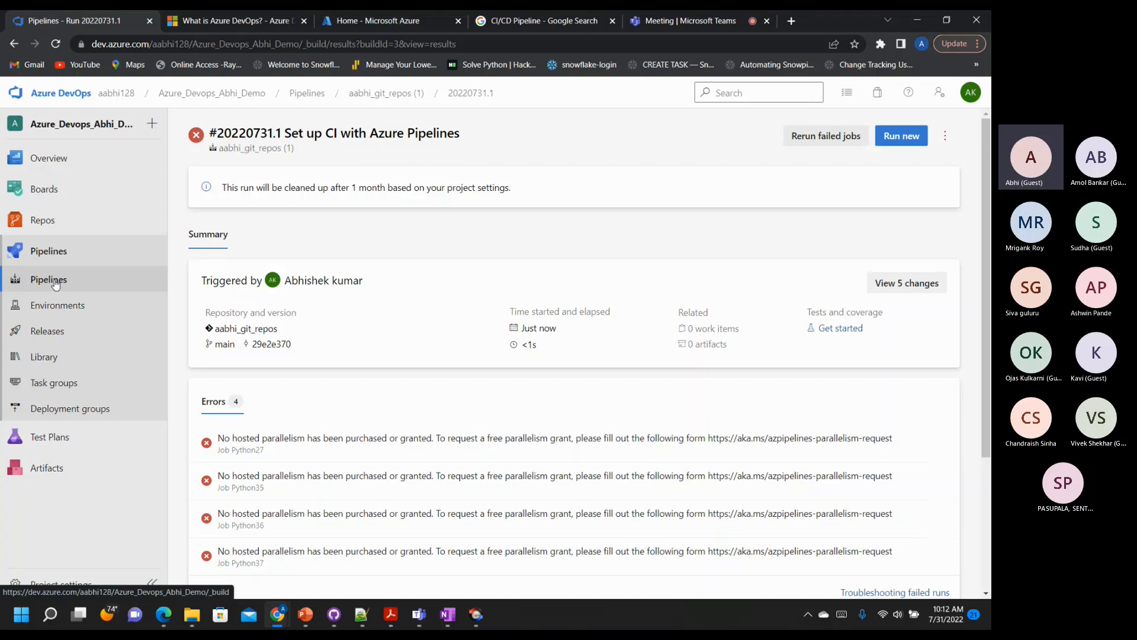
mouse_move(51, 228)
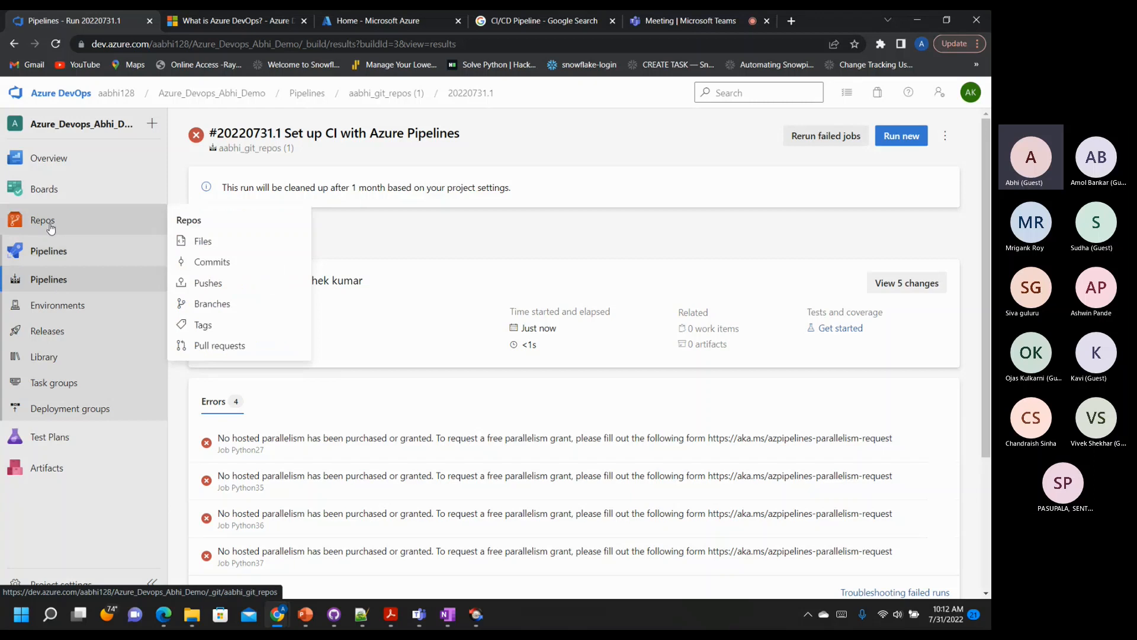
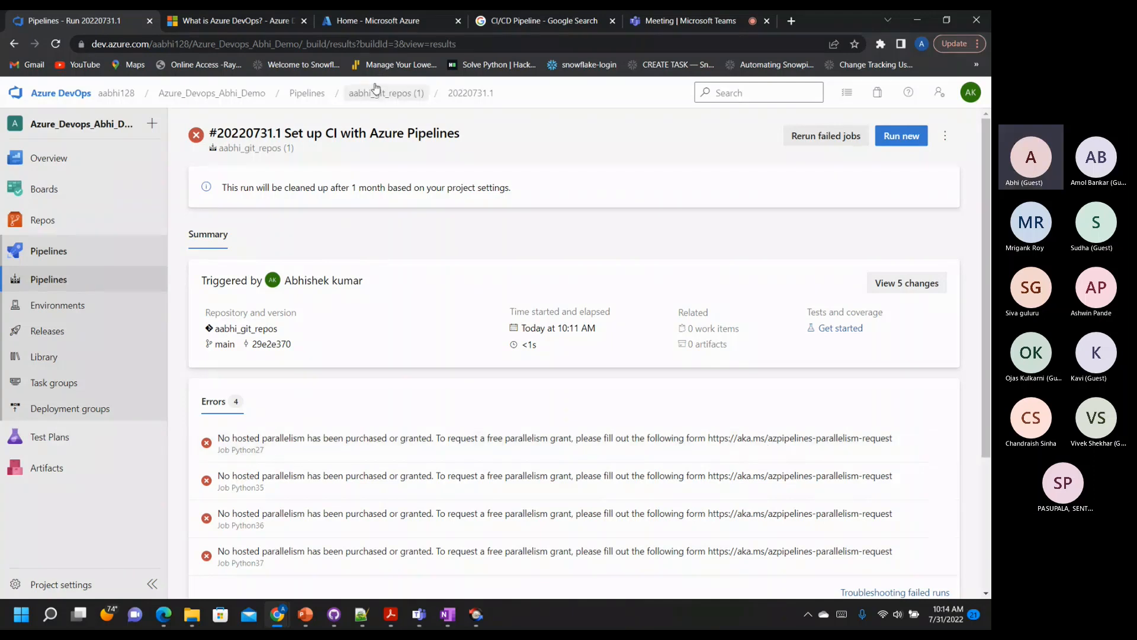
Examine the Job Python27 error log of the pipeline run, checking the Azure portal home page alongside it
click(355, 22)
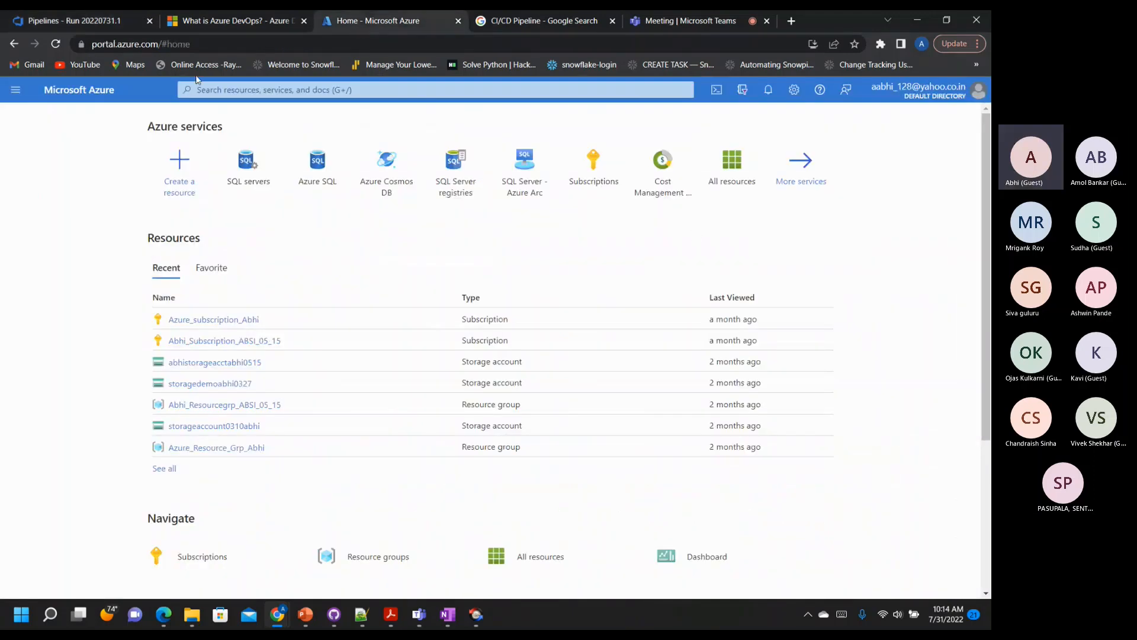
click(71, 20)
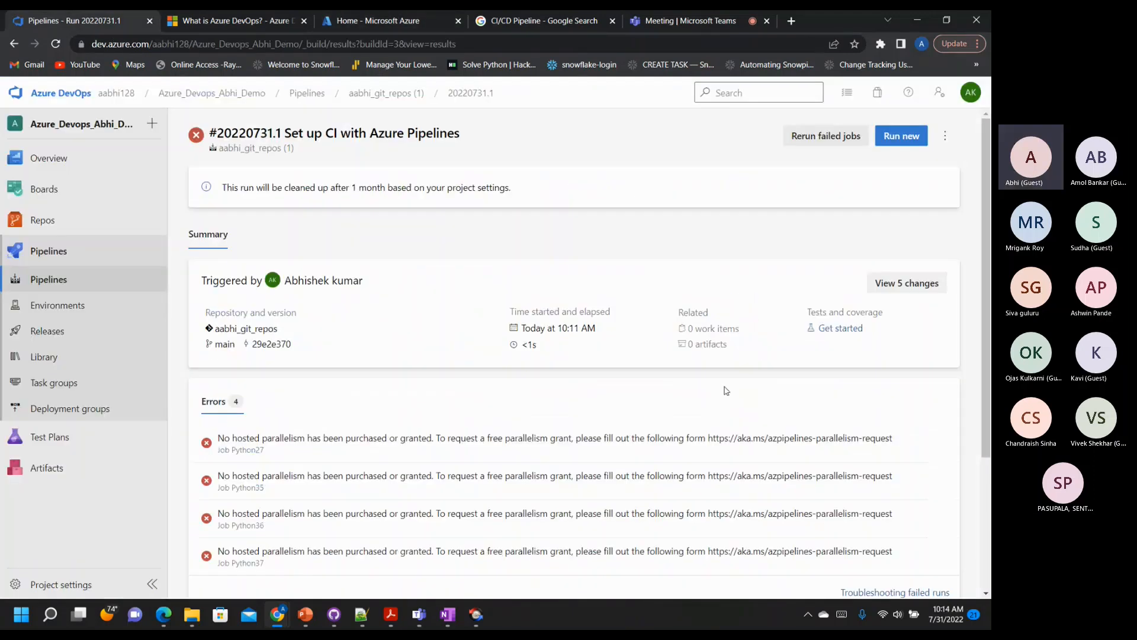
click(760, 441)
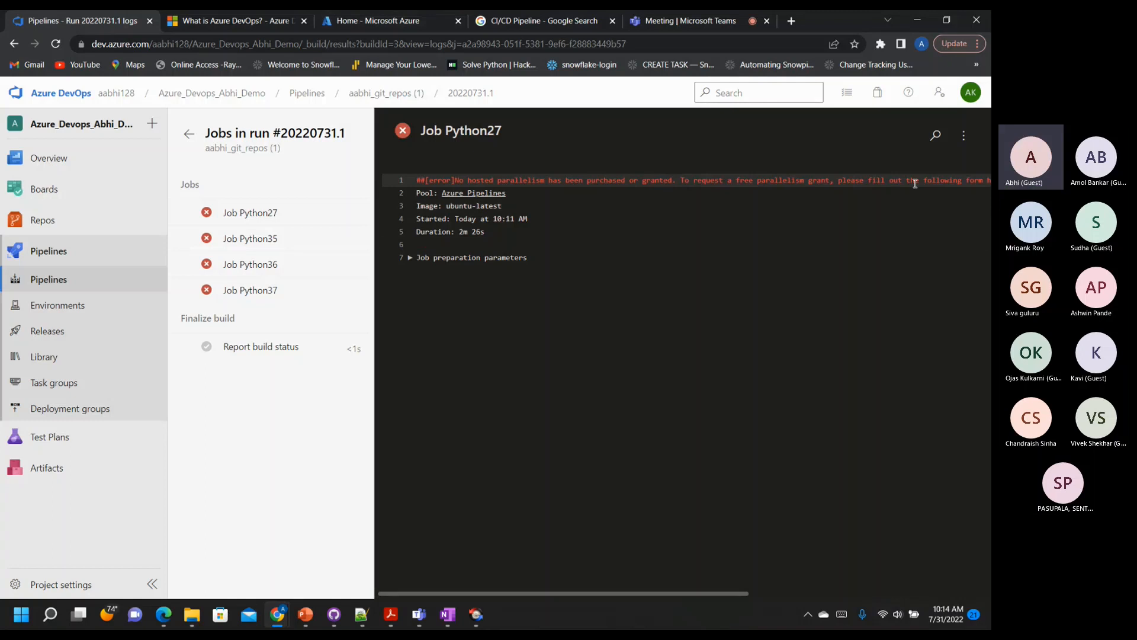
click(366, 22)
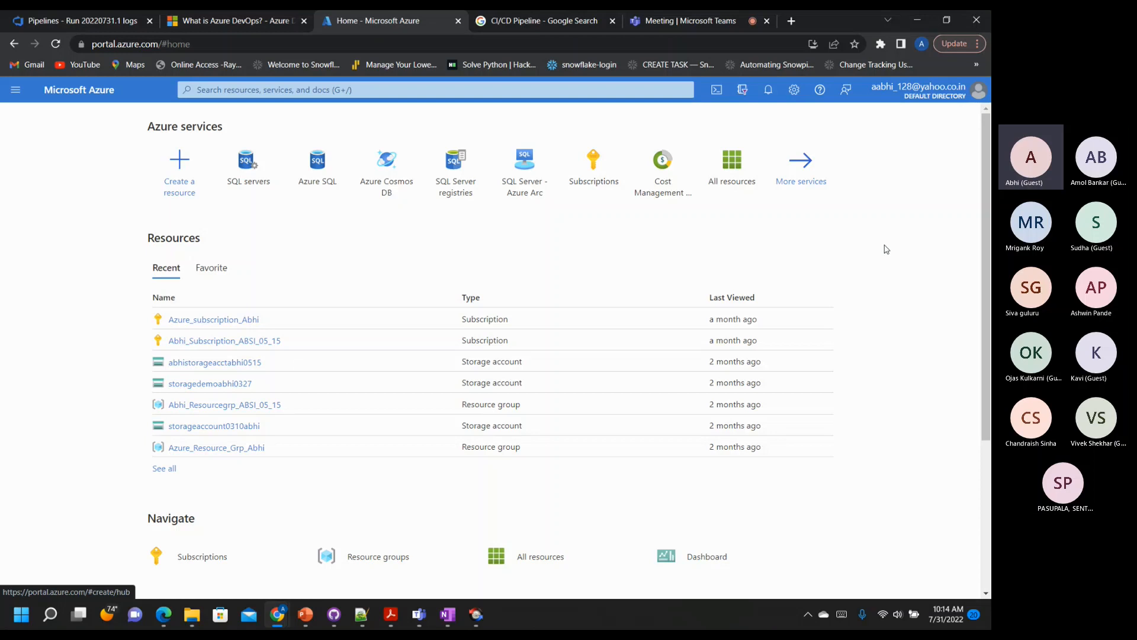
click(77, 21)
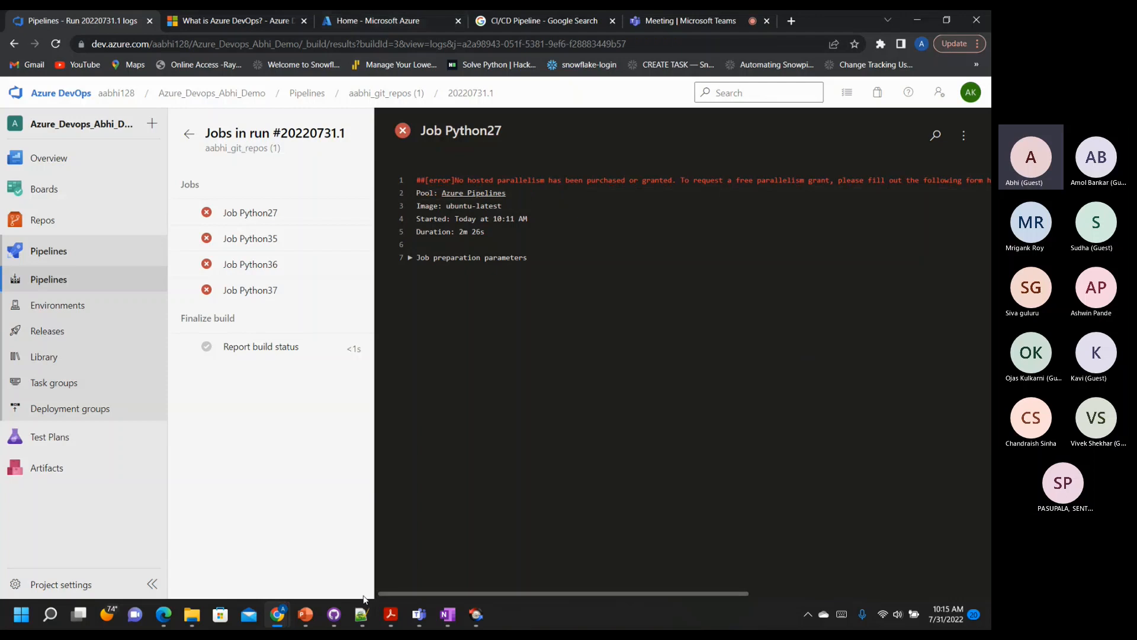
Switch to the Notepad++ notes and add the line "Azure Devops --> Entity -1" below the Qtest /Azure Test Plans line
click(362, 614)
click(183, 525)
key(Return)
key(Return)
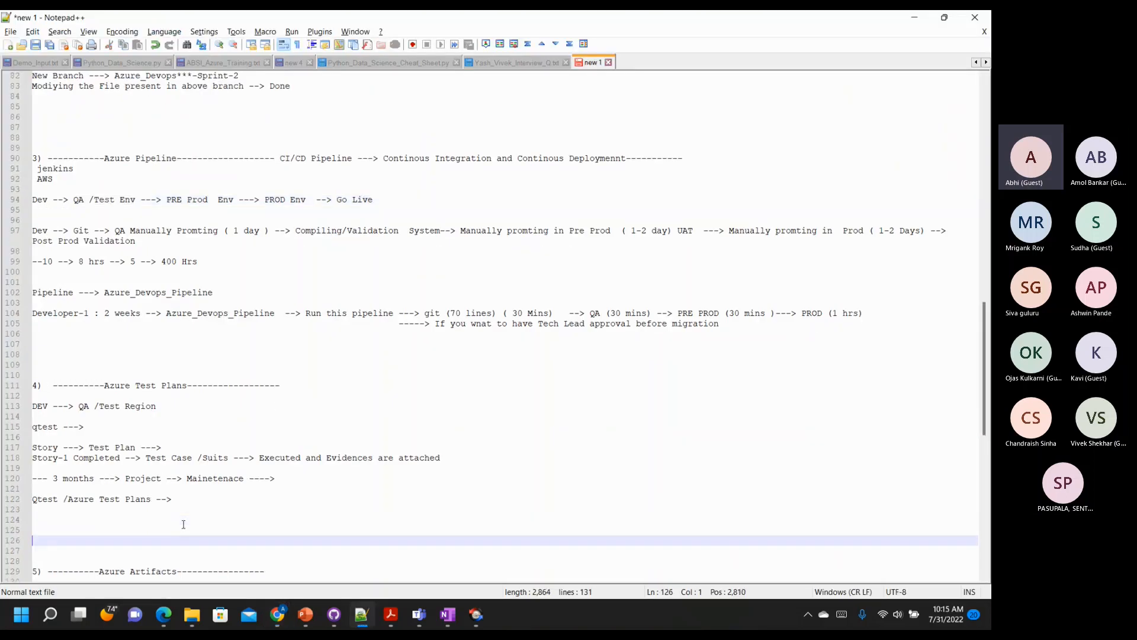
text(Azure Devops --> Enti)
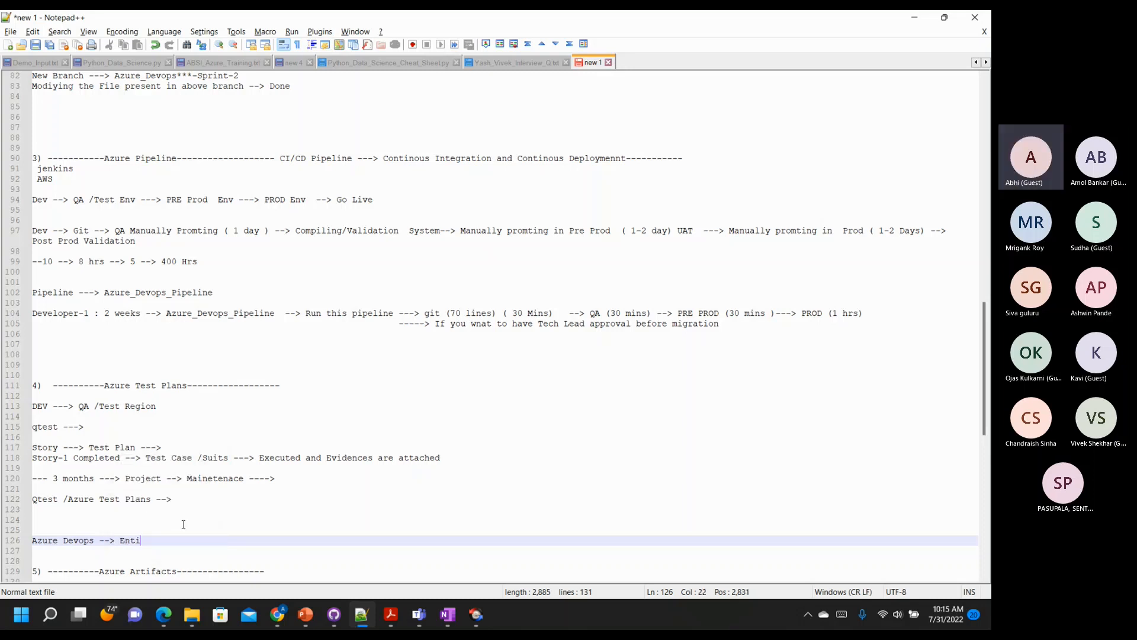
text(ty -1)
Add the line "TargeT Entity --> On Prem Server /Cloud Server ( Azure /AWS/GCP)" below the Azure Devops entity line
key(Return)
key(Return)
text(Targer)
key(BackSpace)
key(BackSpace)
text(T Enti)
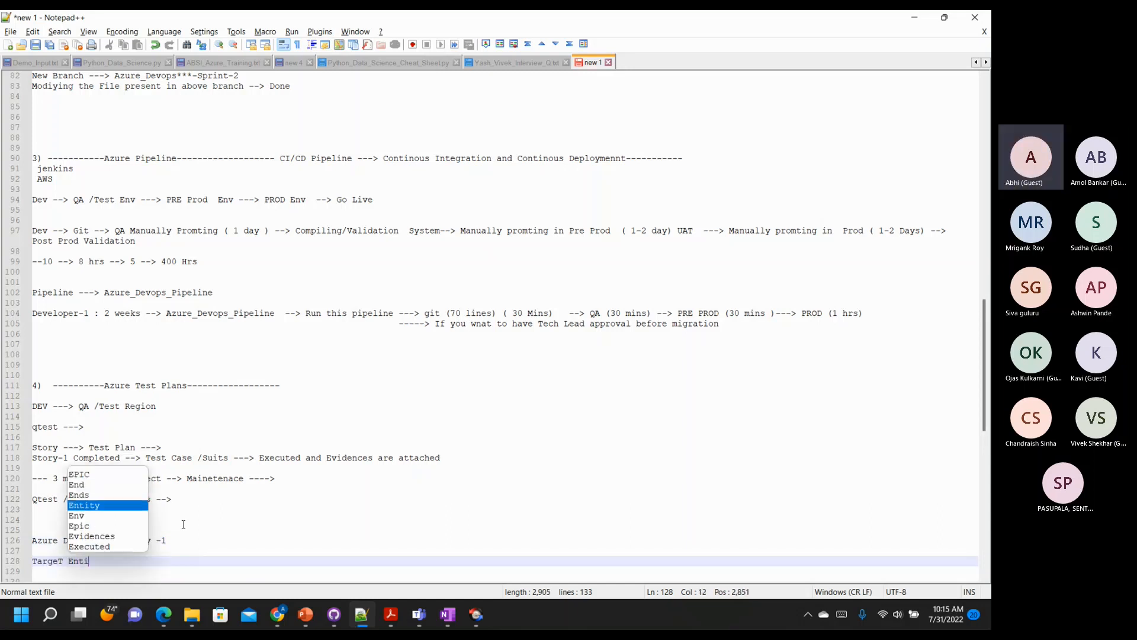
text(ty -->)
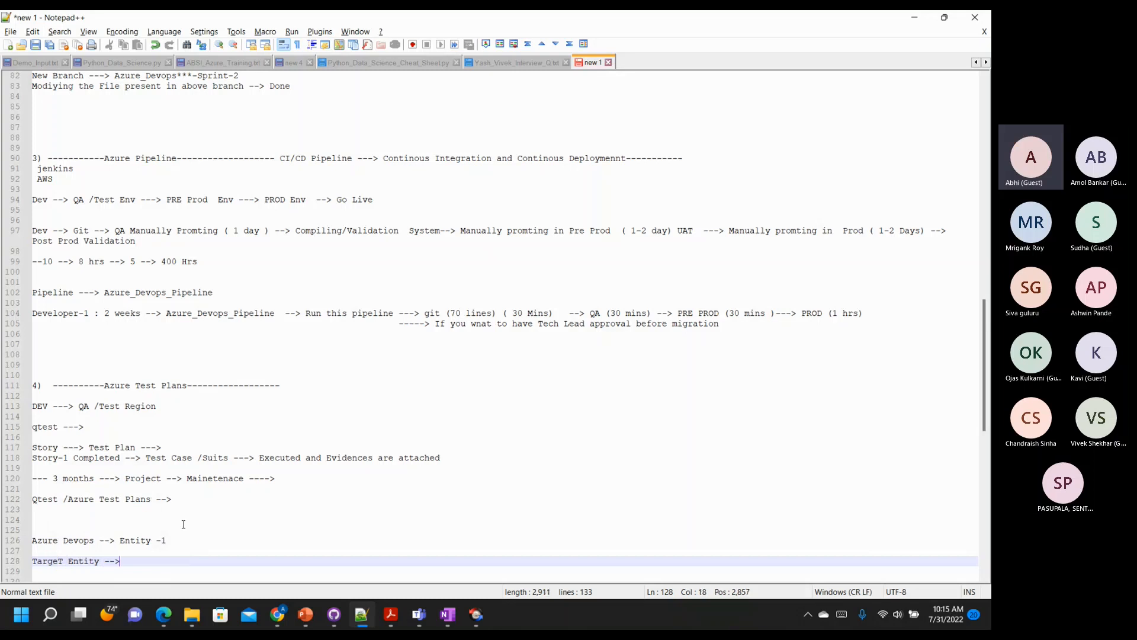
text( A)
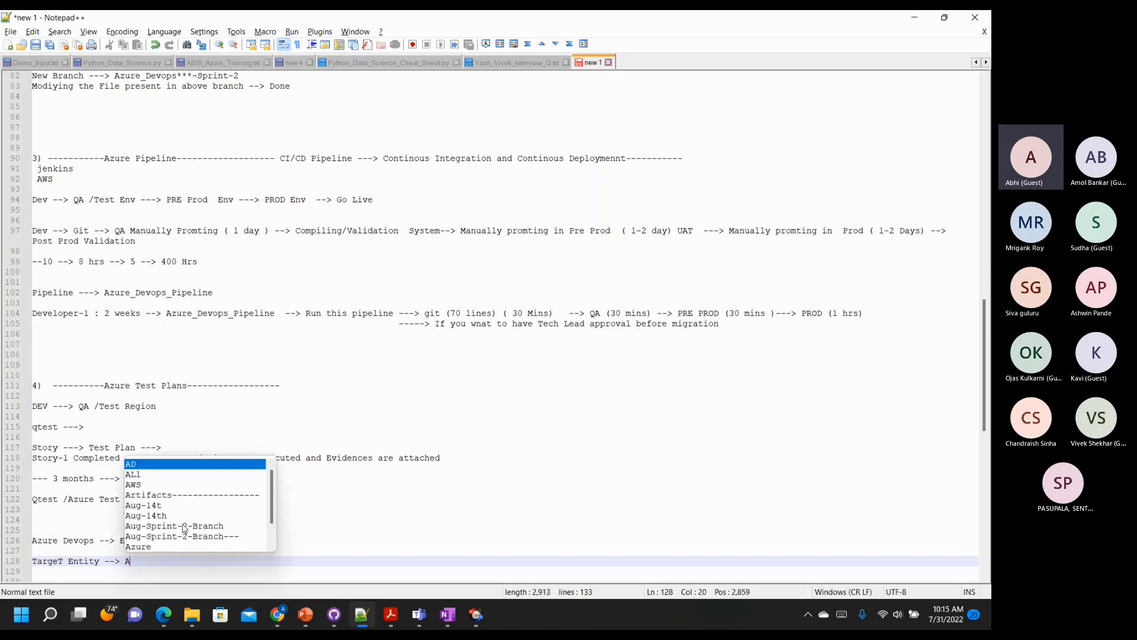
key(BackSpace)
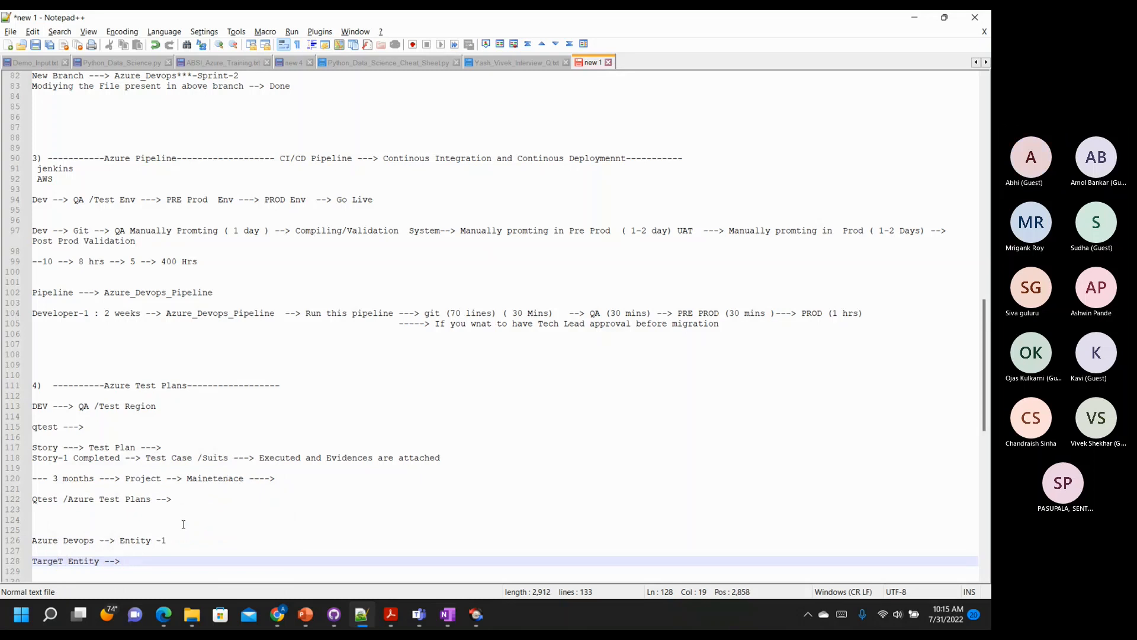
text(On Pre)
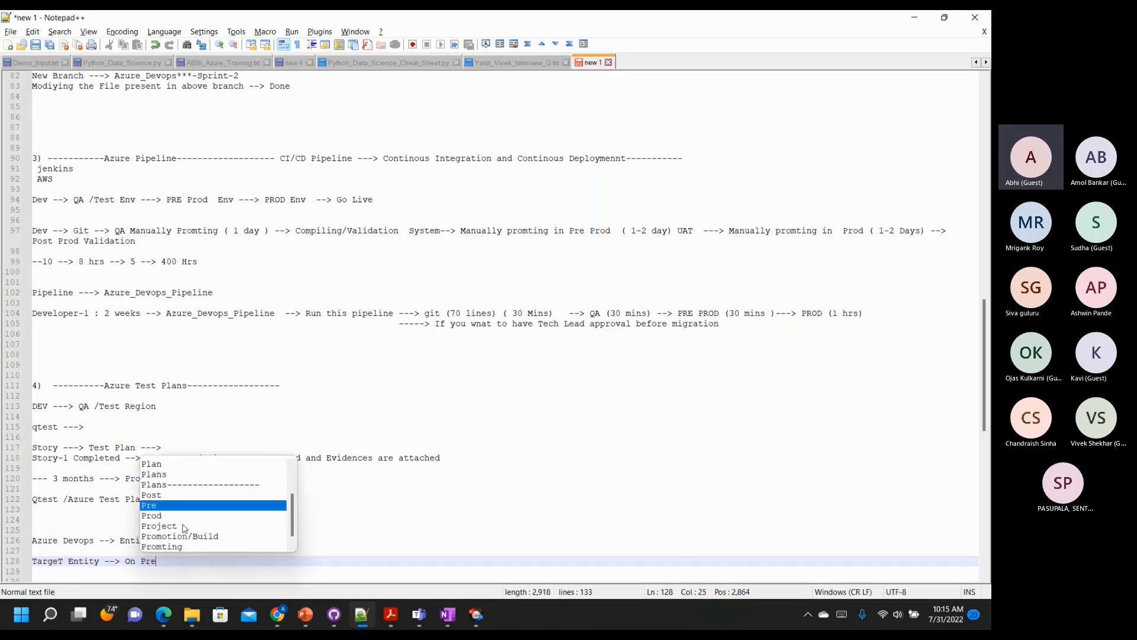
text(m S)
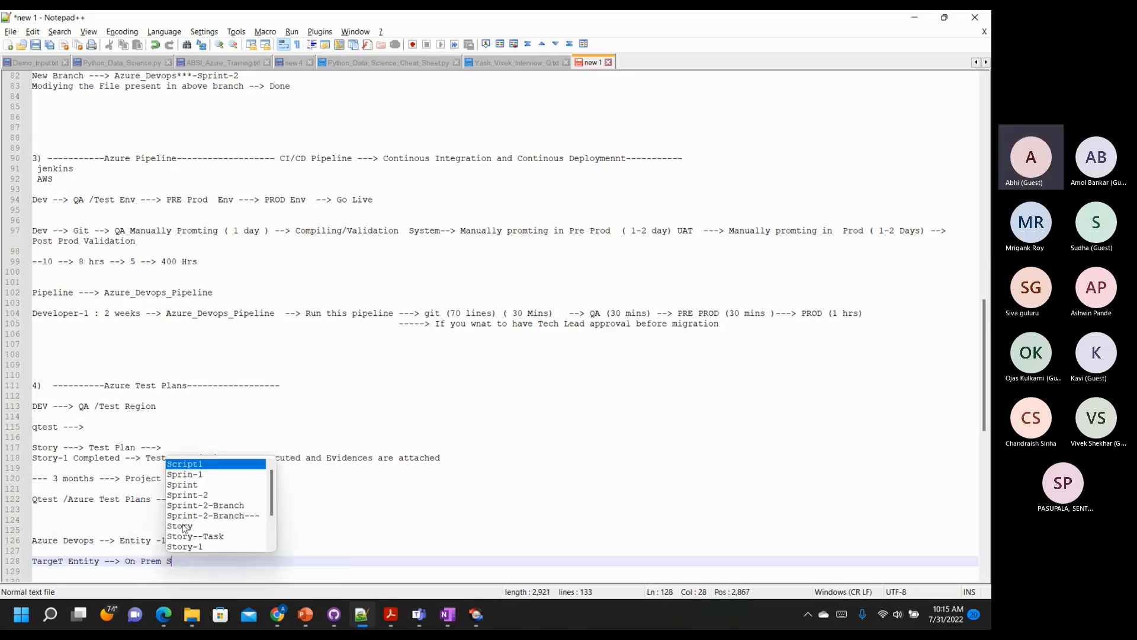
text(erver /Cloud Server )
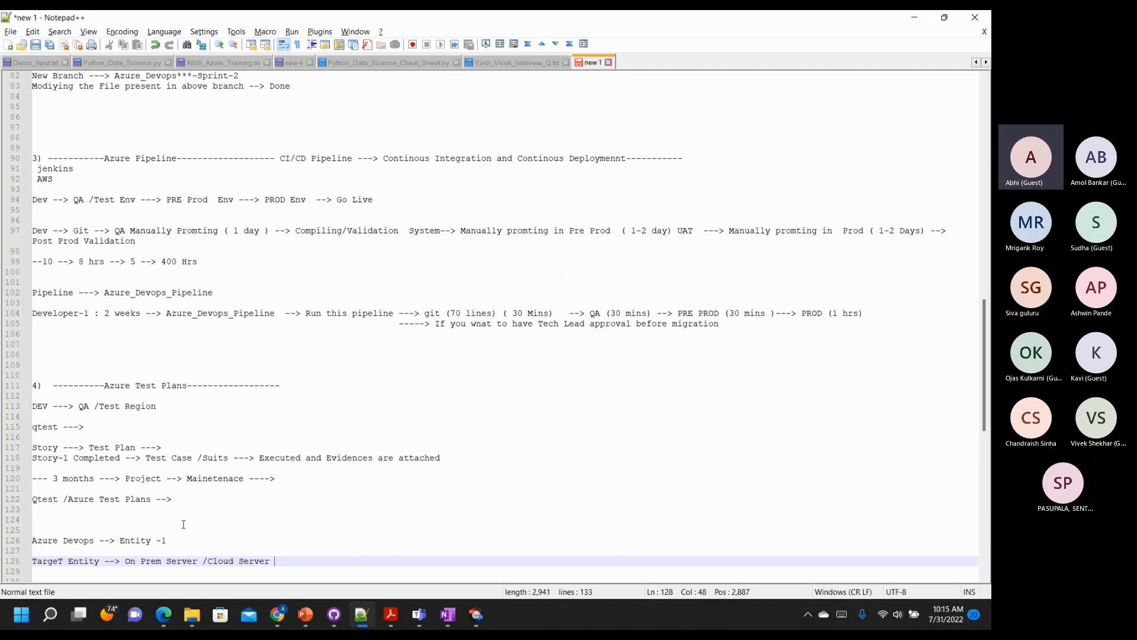
text(( A)
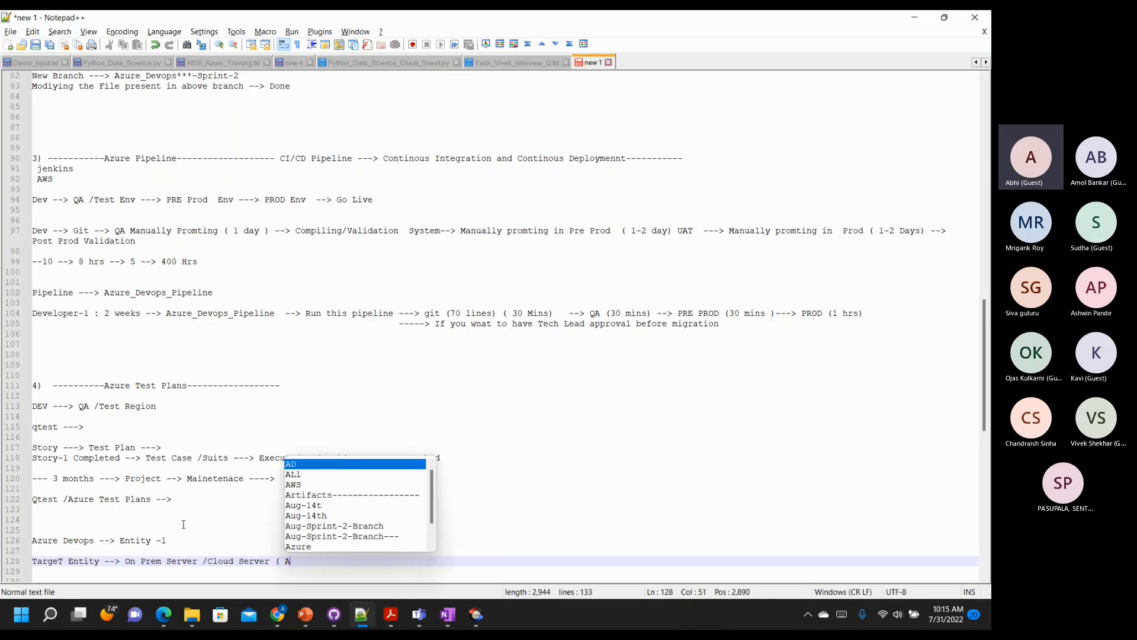
text(zure /)
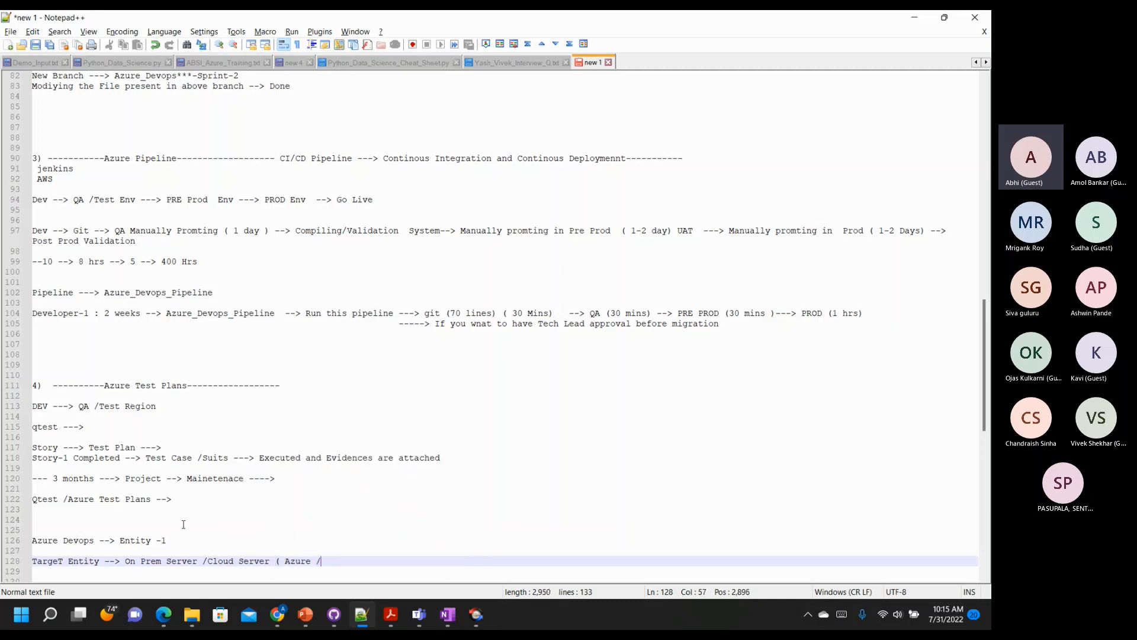
text(AWS/GCP))
Highlight the Azure Devops entity line, and extend the TargeT Entity line with "--> ( QA/PRE PROD or PROD)"
scroll(184, 524, down, 2)
drag(167, 478, 33, 477)
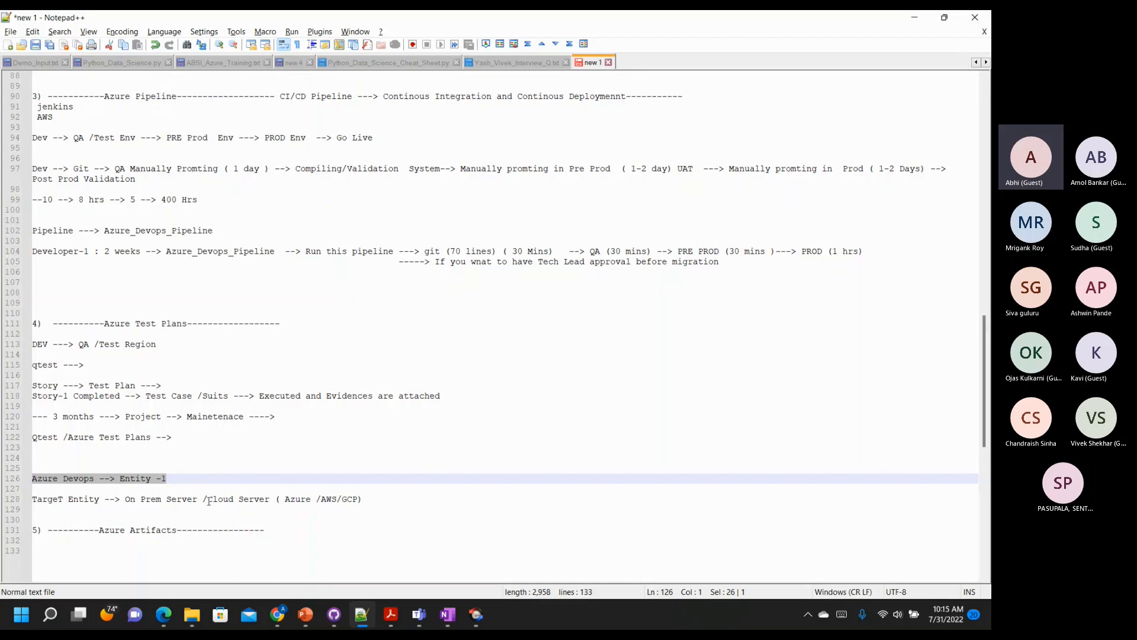
click(384, 499)
text(( )
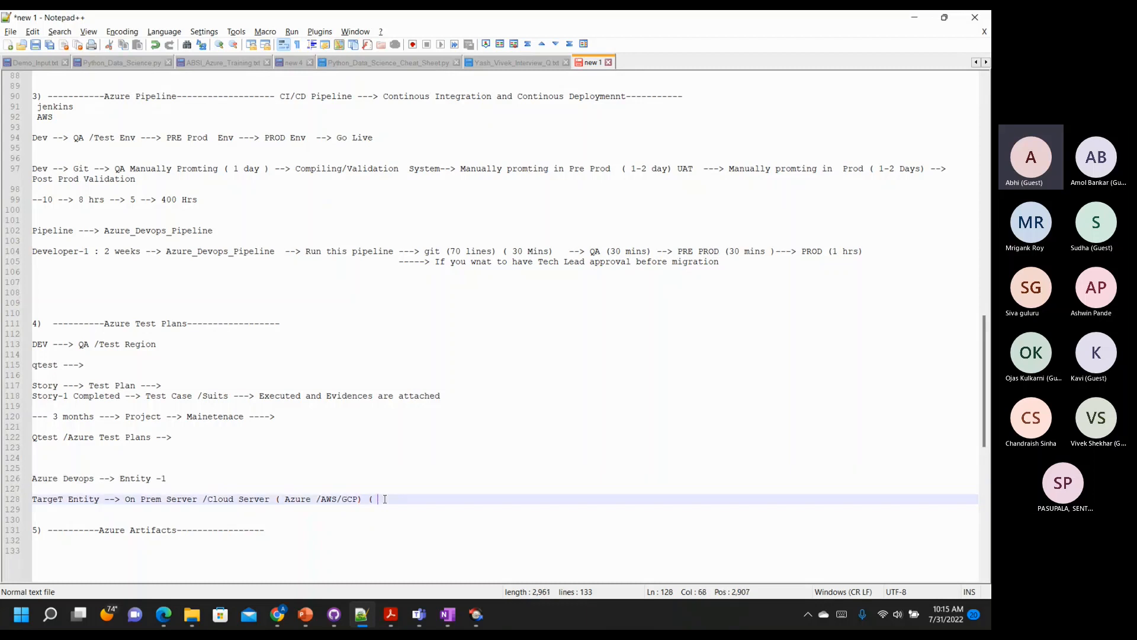
text(QA/PRE P)
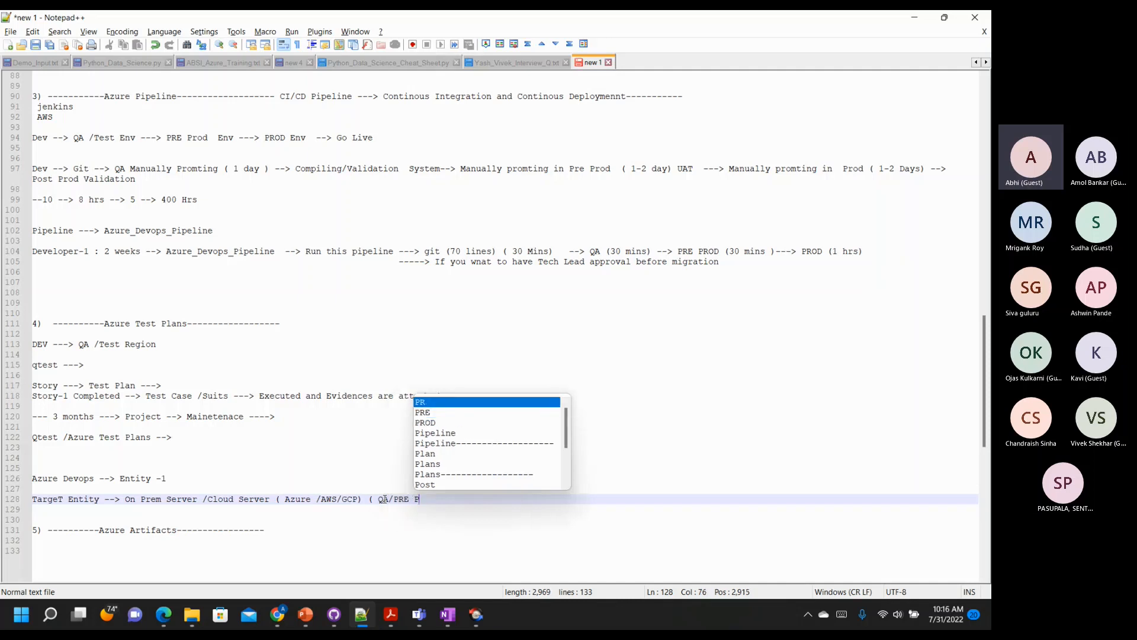
text(ROD or PROD))
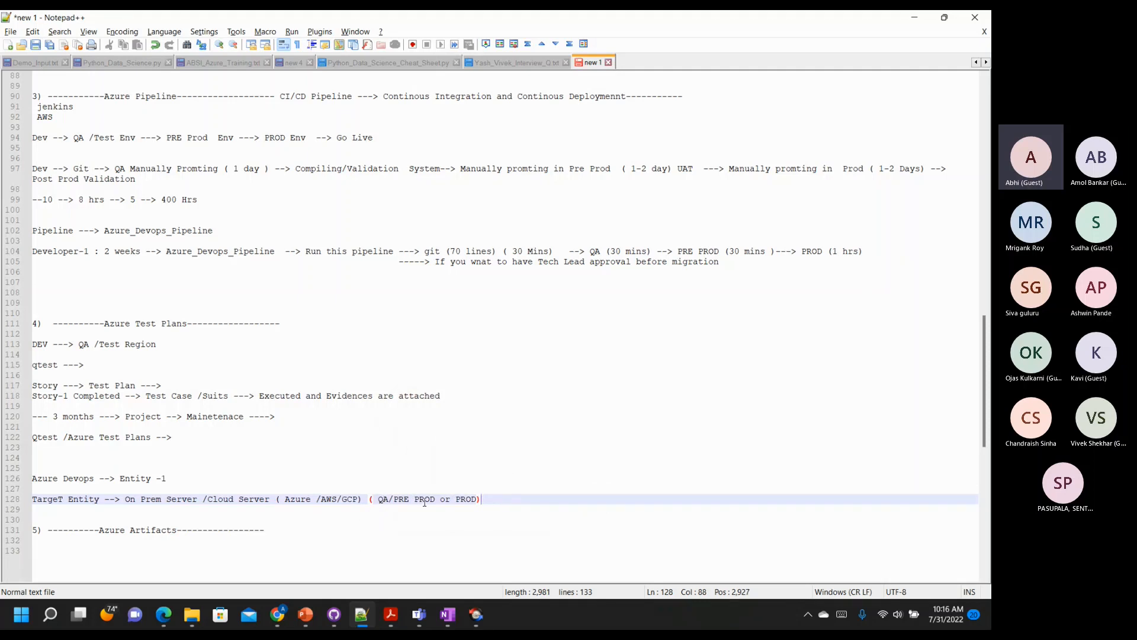
click(366, 499)
text(-->)
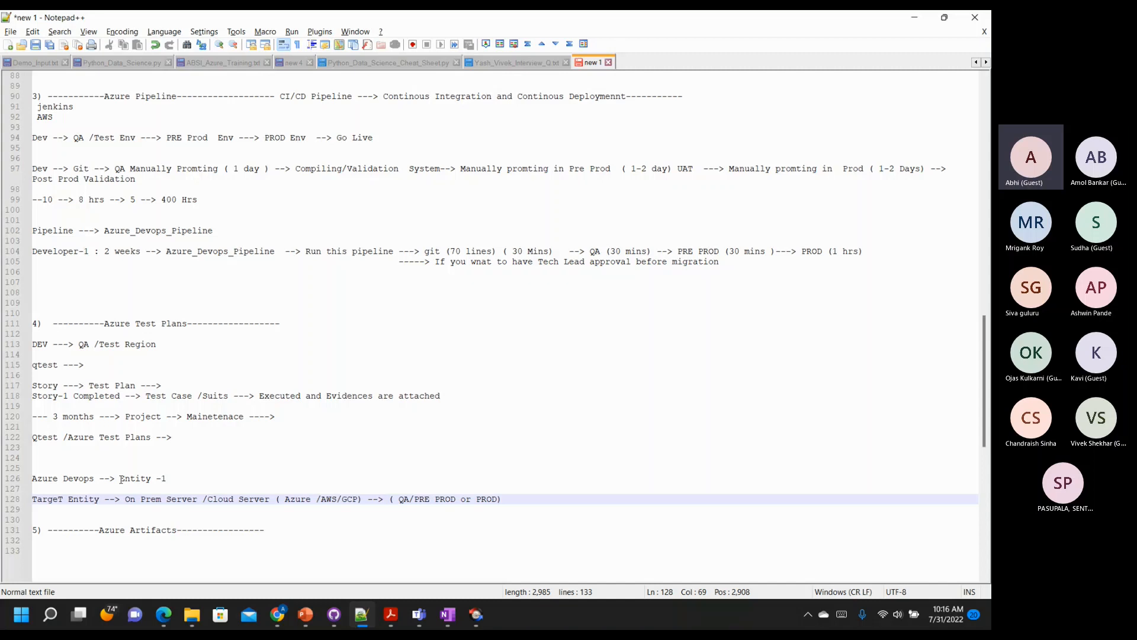
Switch to Azure DevOps and review the project settings for pipelines: agent pools, parallel jobs, retention settings and test management
key(alt+Tab)
click(81, 590)
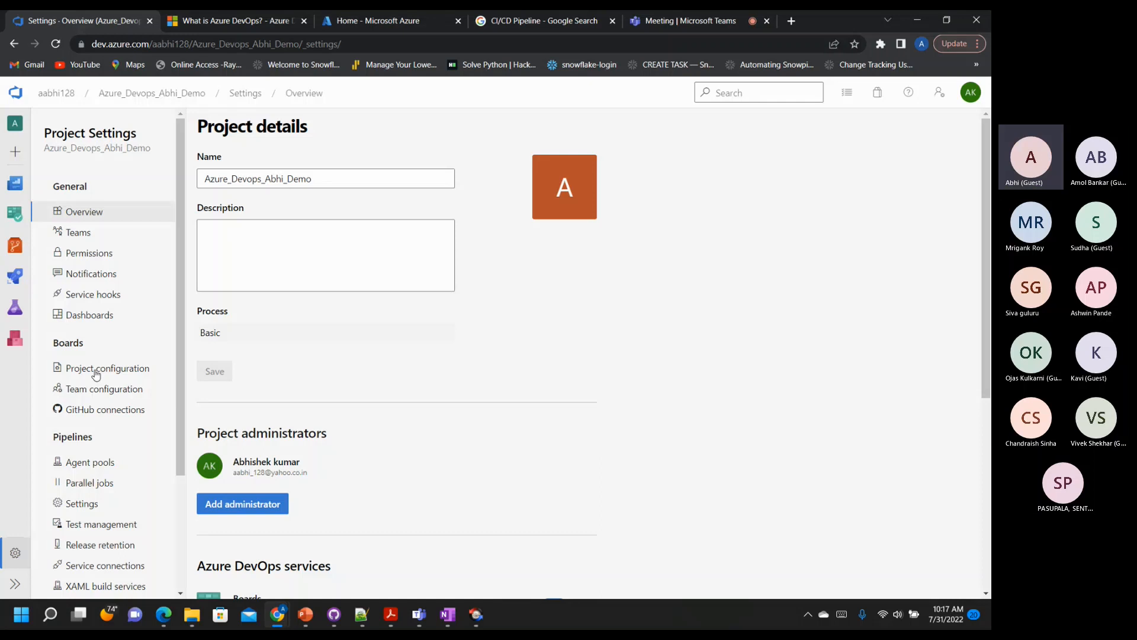
click(89, 463)
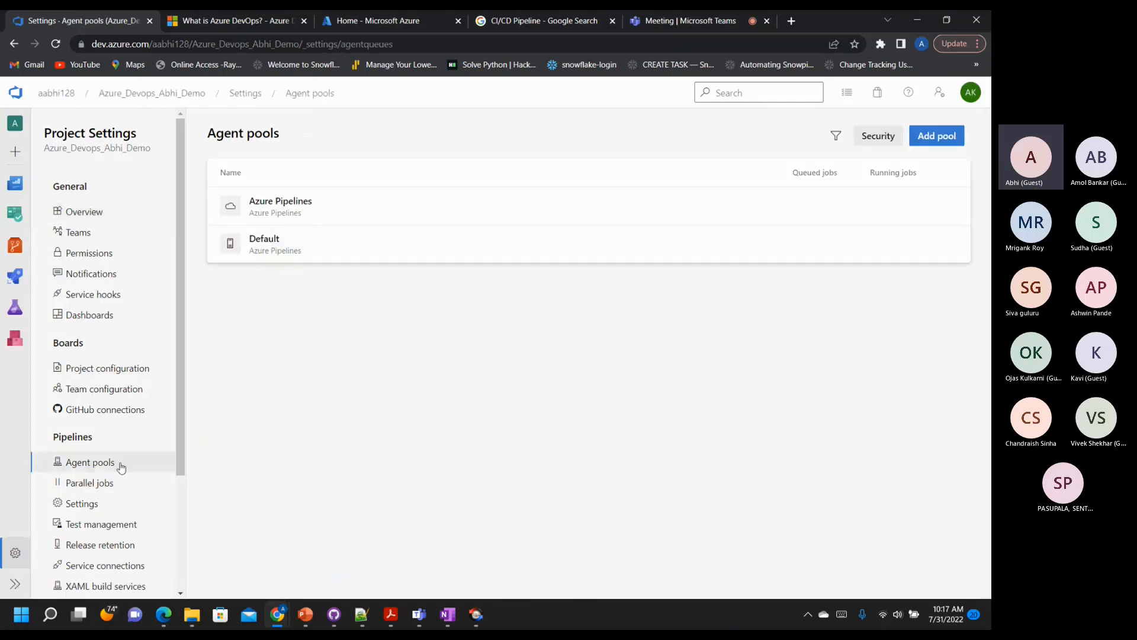
click(106, 483)
click(83, 503)
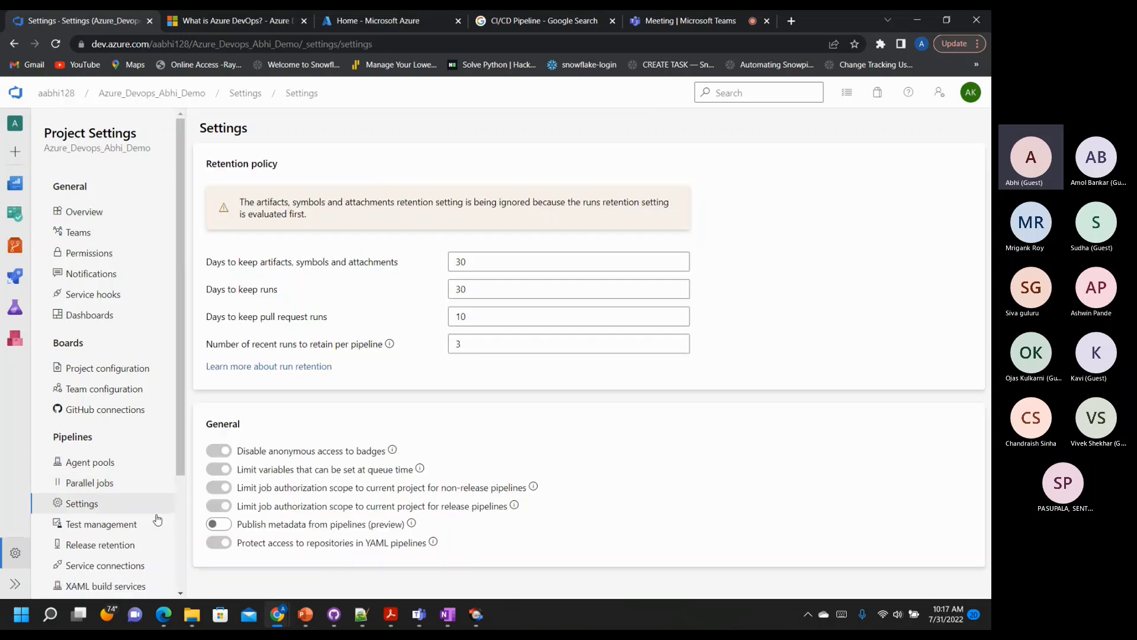
scroll(157, 519, down, 1)
scroll(157, 520, down, 1)
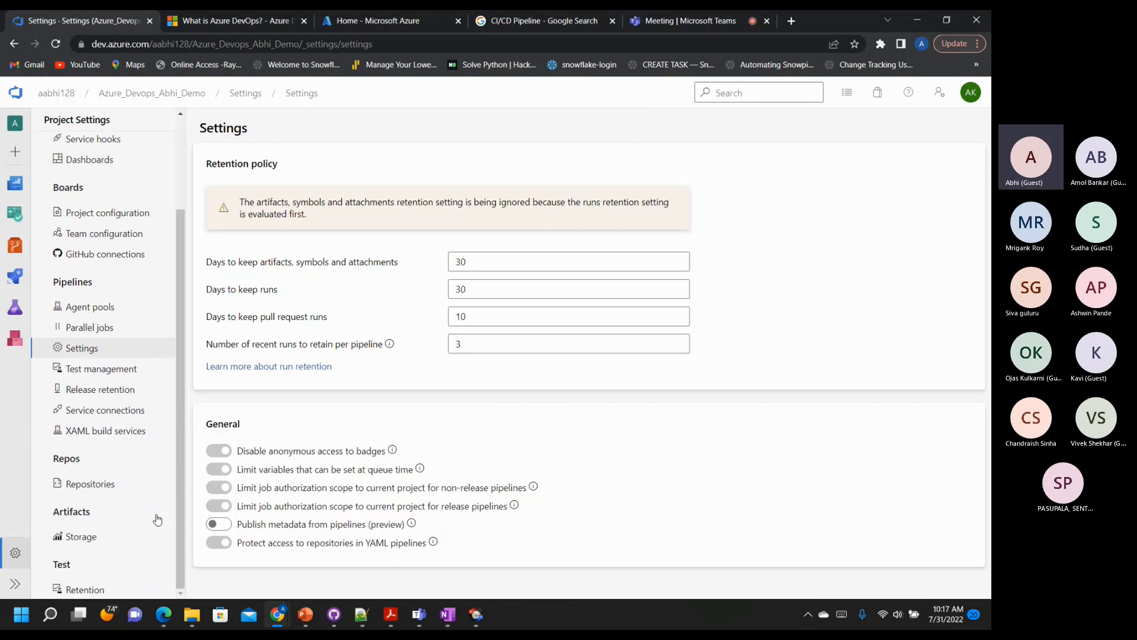
scroll(157, 520, up, 2)
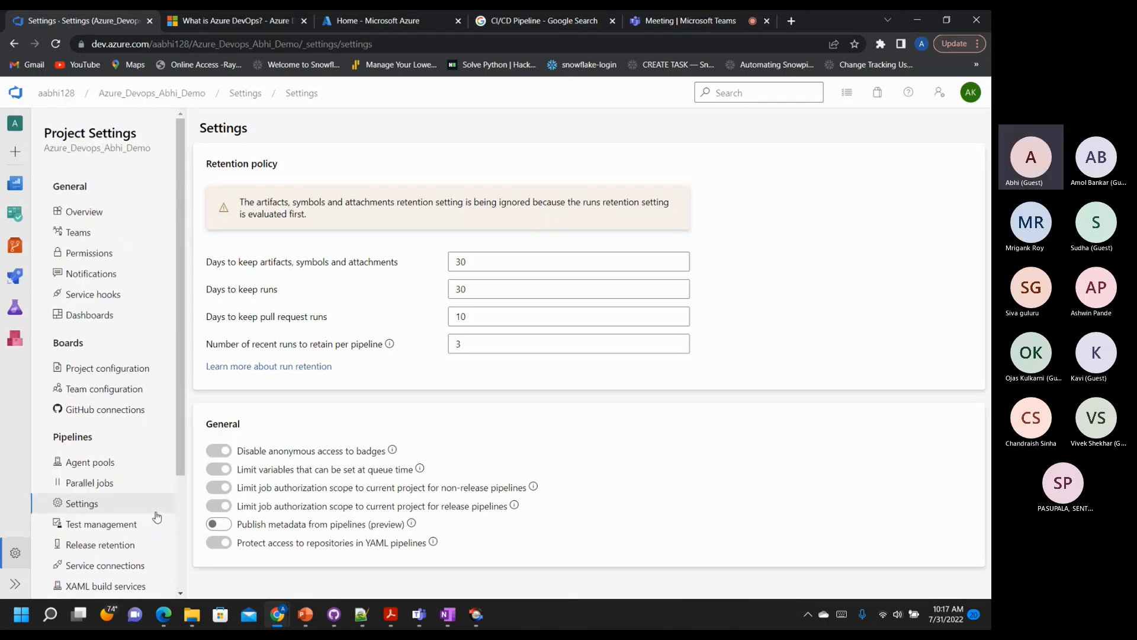
scroll(157, 517, down, 1)
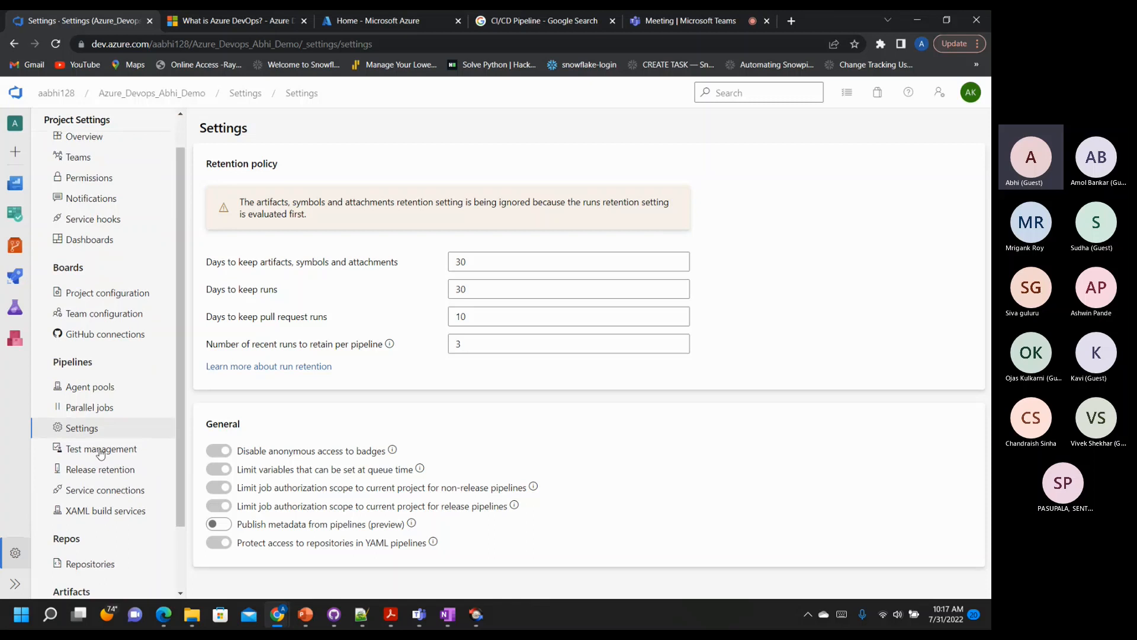
click(100, 450)
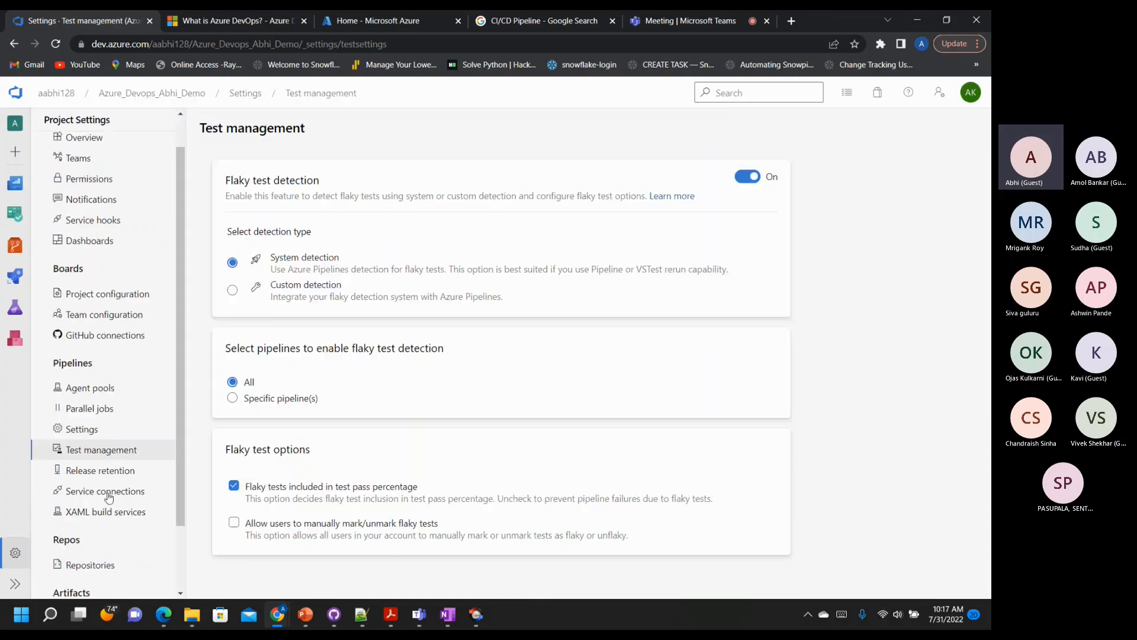
Examine the connection types offered for a new service connection in the project settings, and close the form without creating one
click(107, 491)
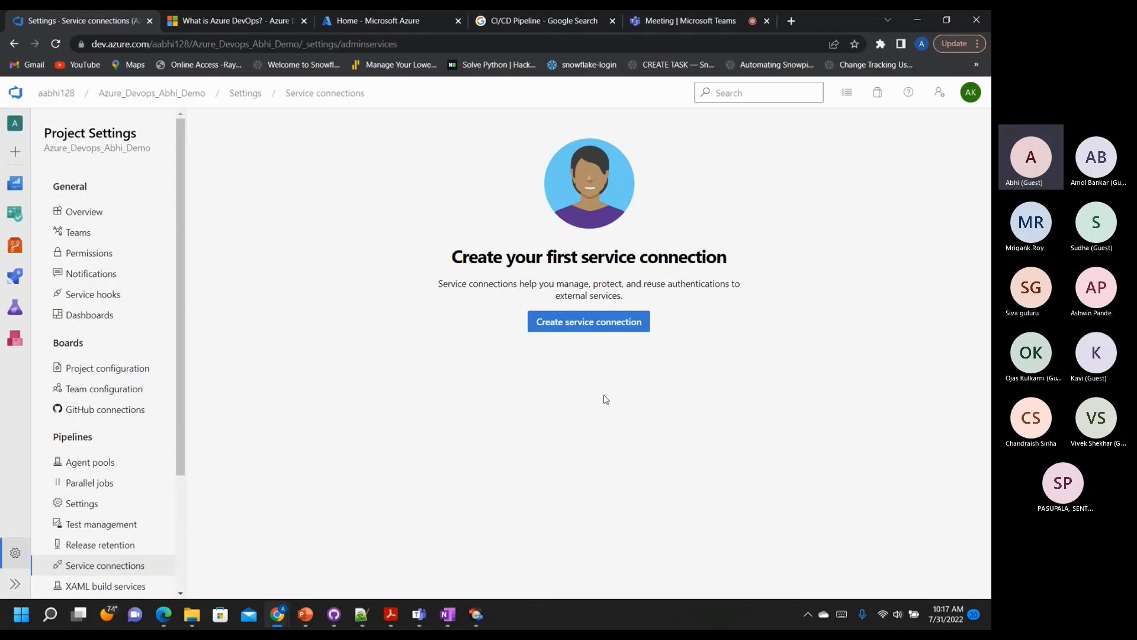
key(alt+Tab)
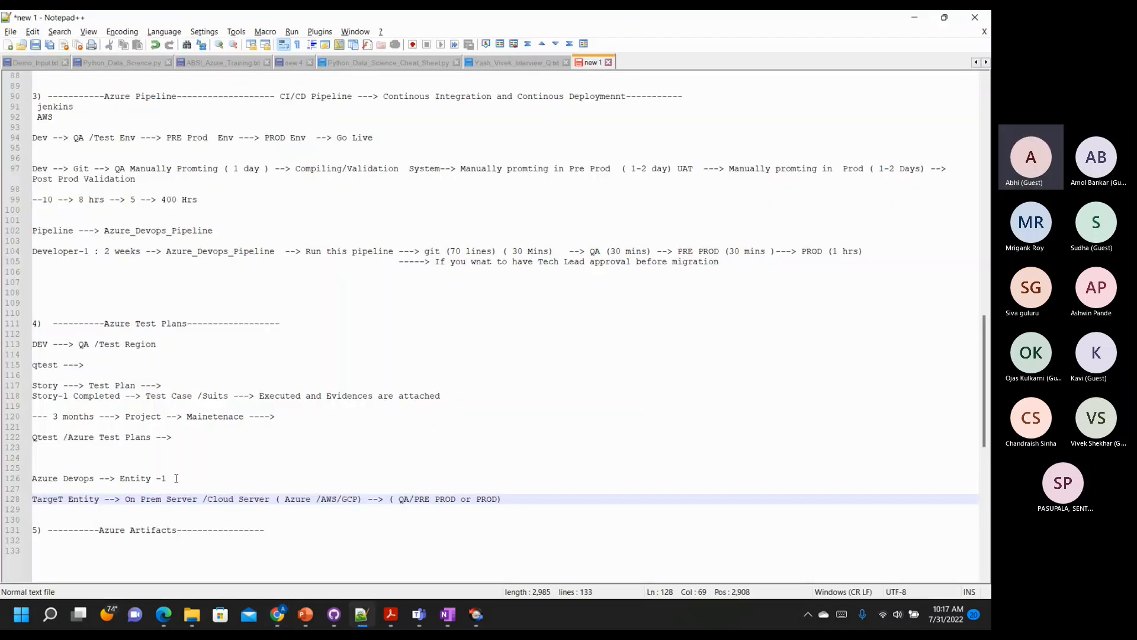
click(176, 477)
key(alt+Tab)
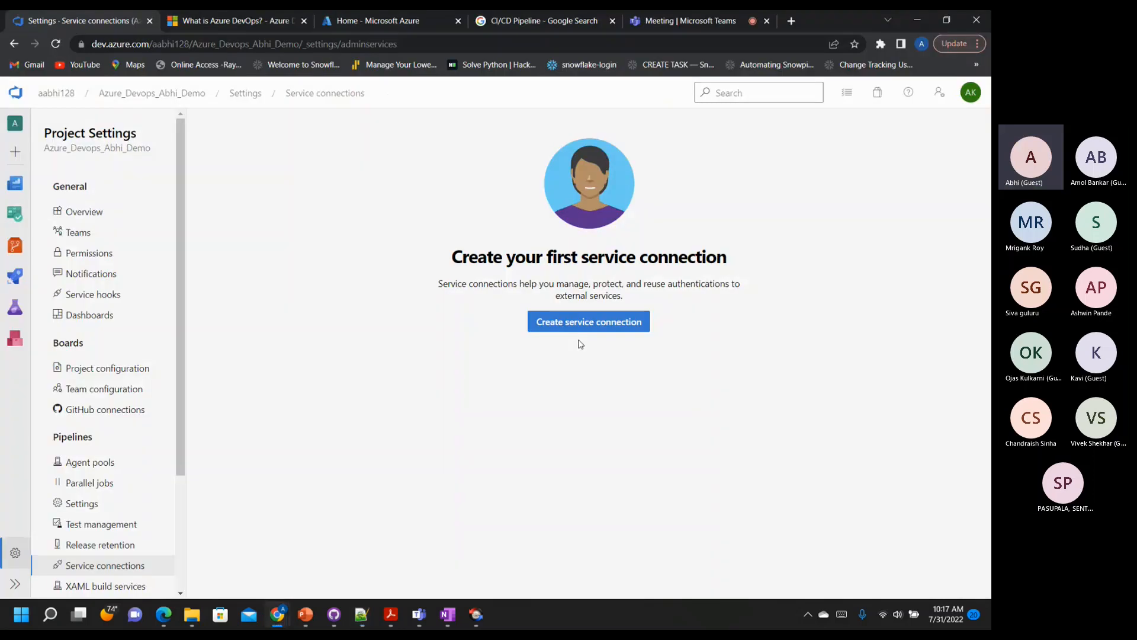
click(571, 330)
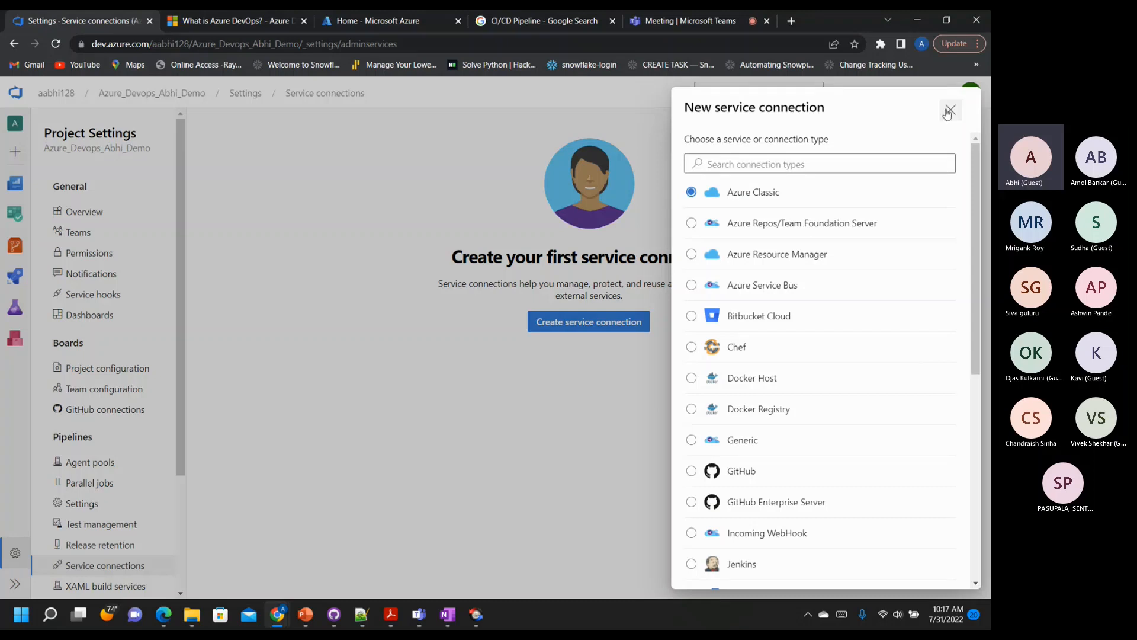
click(457, 439)
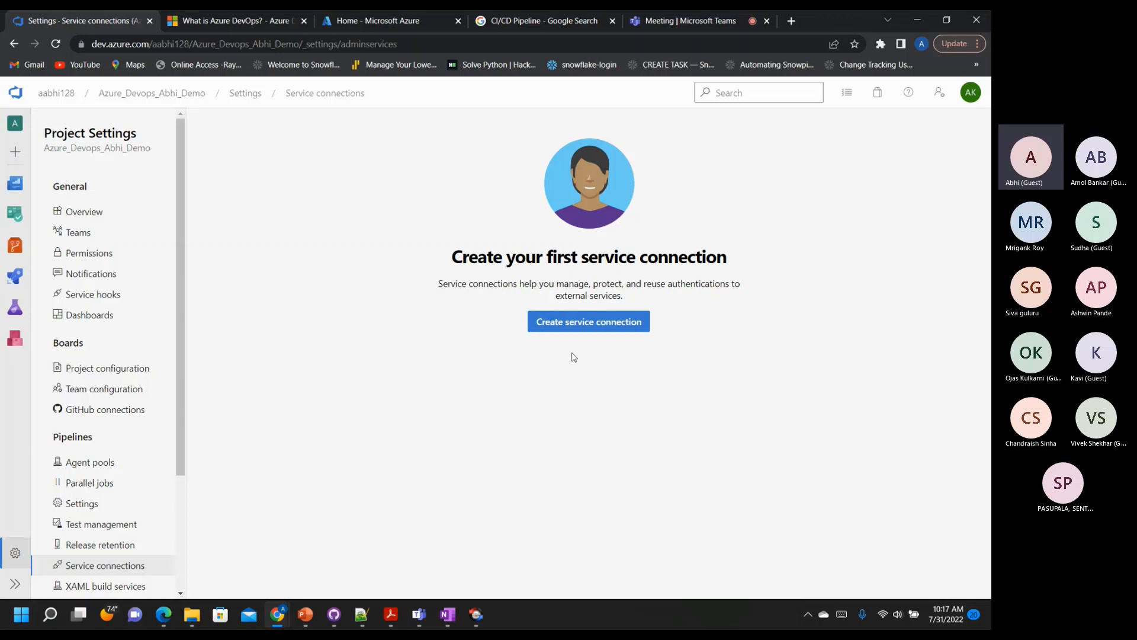
Return to the Notepad++ notes and add the line "Entity -2 (AWS)" below the TargeT Entity line
key(alt+Tab)
click(186, 472)
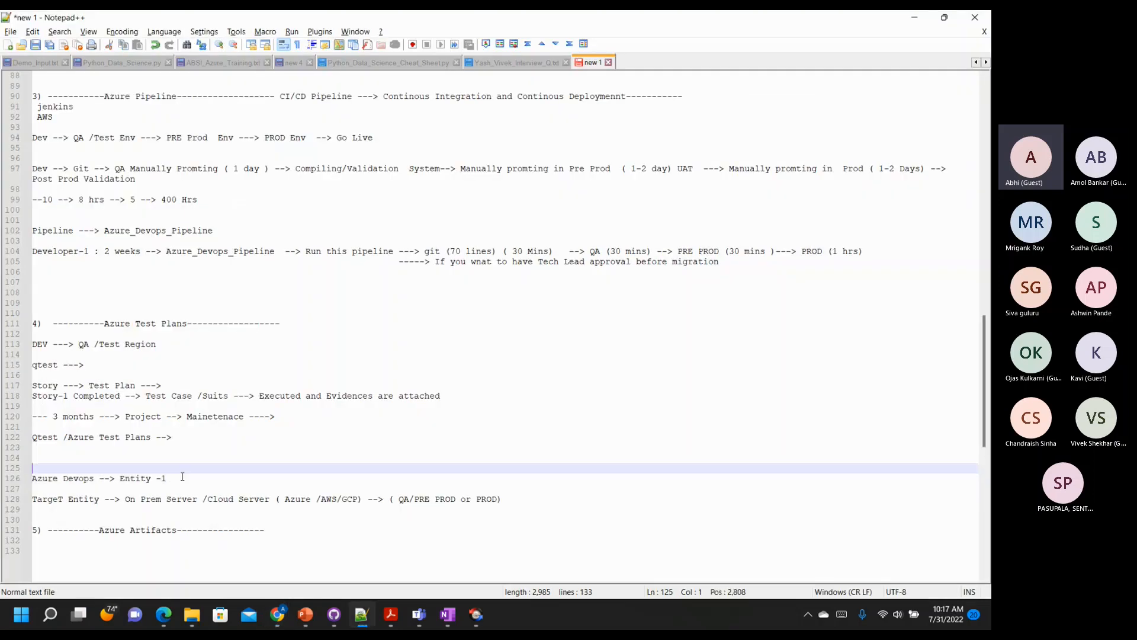
click(550, 499)
key(Return)
key(Return)
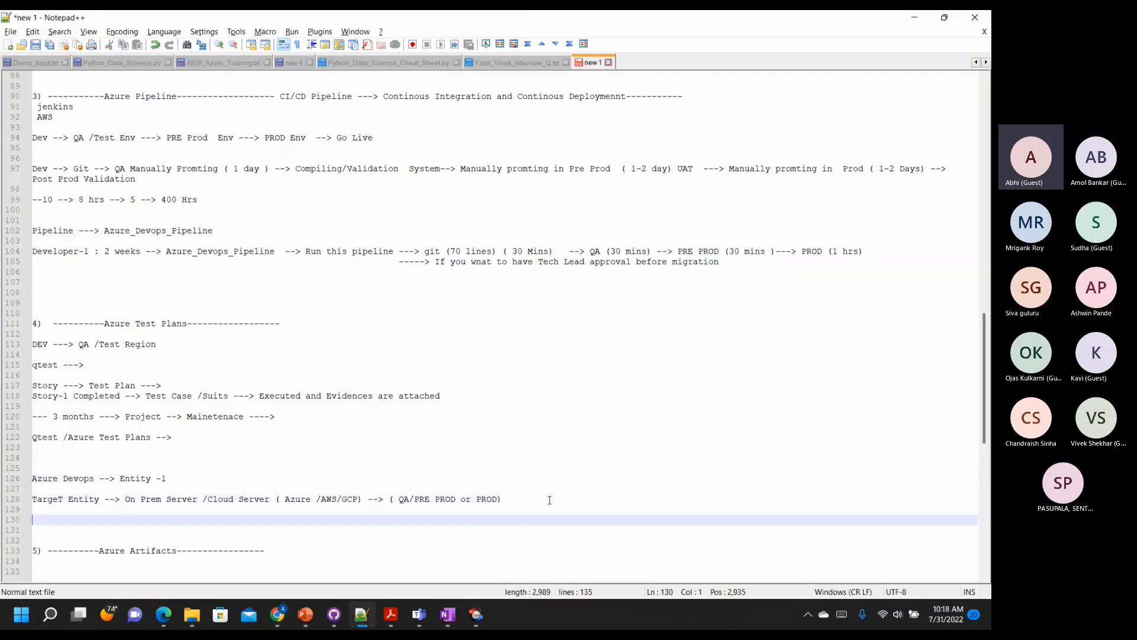
text(Entity -2 (AWS))
Add the line "Entity-3 : Snowflake" below the Entity -2 line, leaving a blank line between them
key(Return)
key(Return)
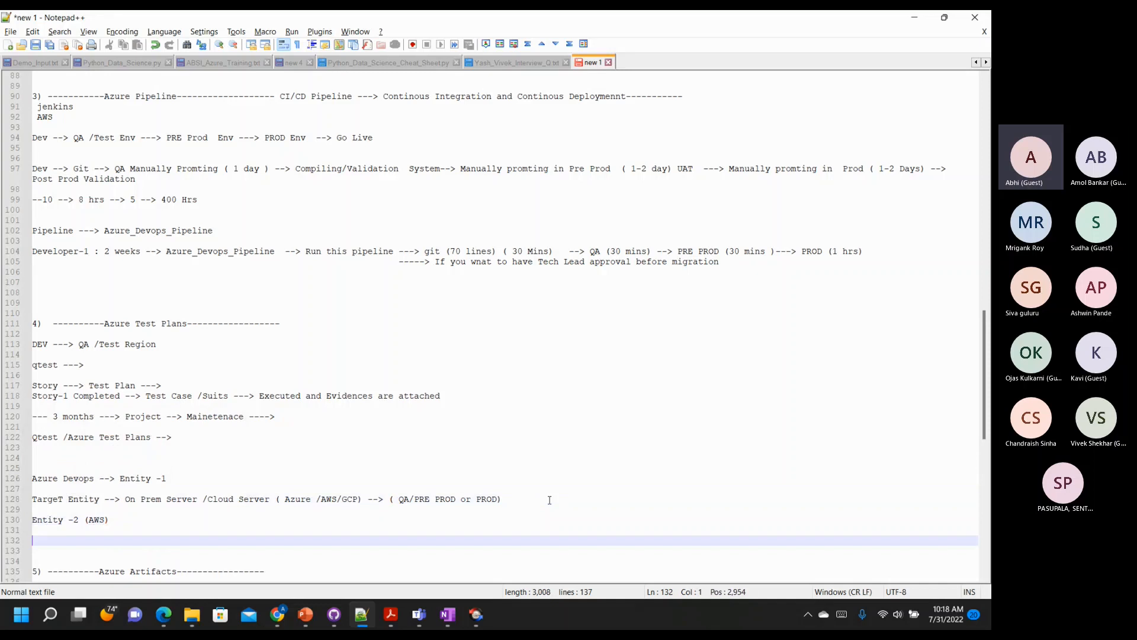
text(Ent)
text(irt)
key(BackSpace)
key(BackSpace)
text(ty-3 : Snowflake)
Highlight the Azure Devops, Entity -2 (AWS) and Entity-3 Snowflake lines one after another to compare the entities
drag(201, 481, 31, 479)
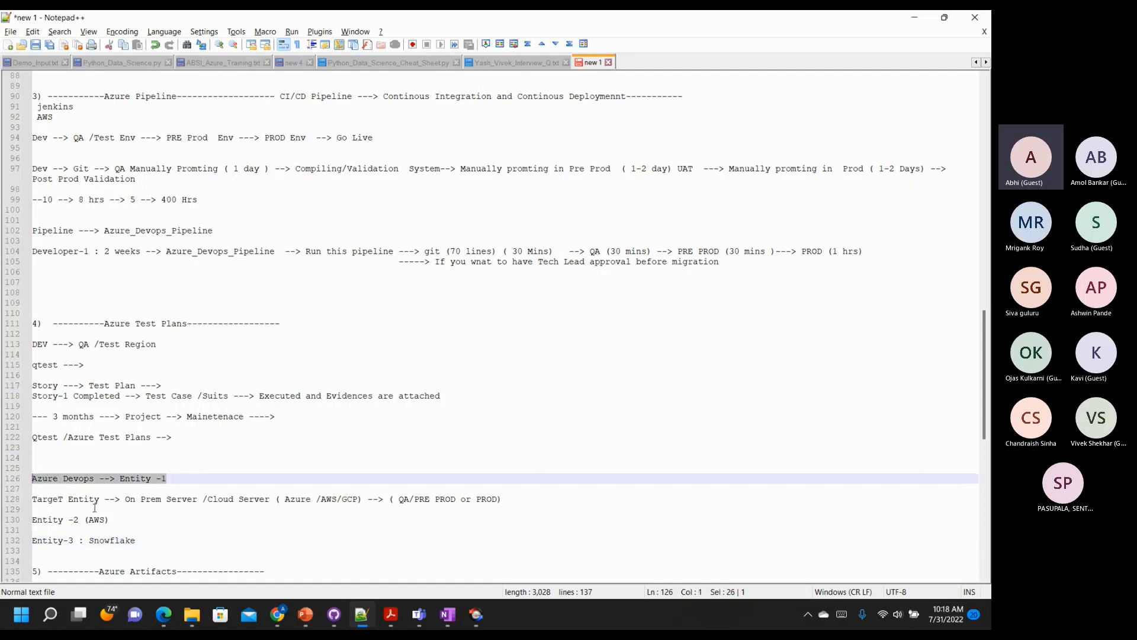
drag(114, 519, 33, 519)
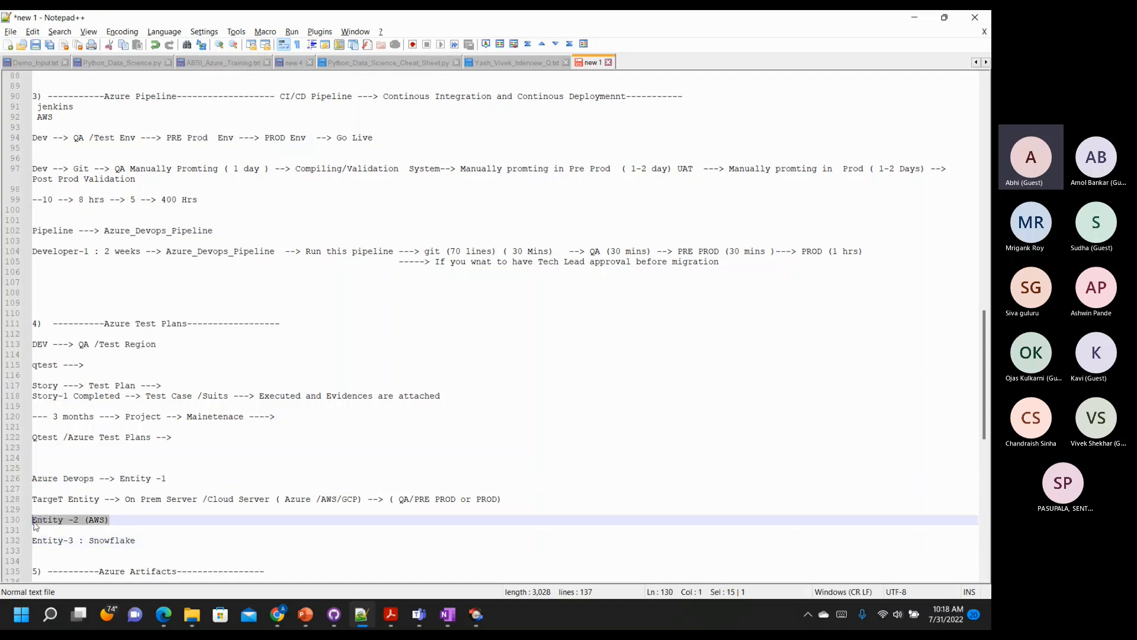
drag(137, 540, 31, 540)
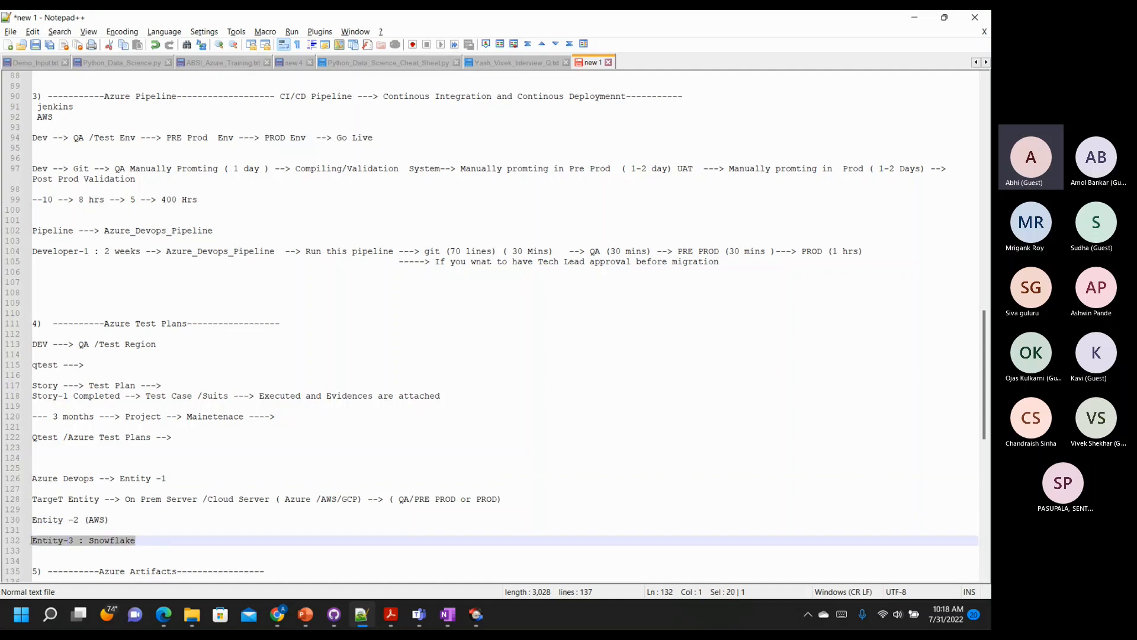
click(196, 544)
drag(169, 478, 31, 478)
drag(110, 520, 32, 520)
drag(138, 541, 35, 541)
Remove the blank lines below the Azure Devops and Entity -2 lines, and select the Entity -2 and Entity-3 lines together
click(45, 528)
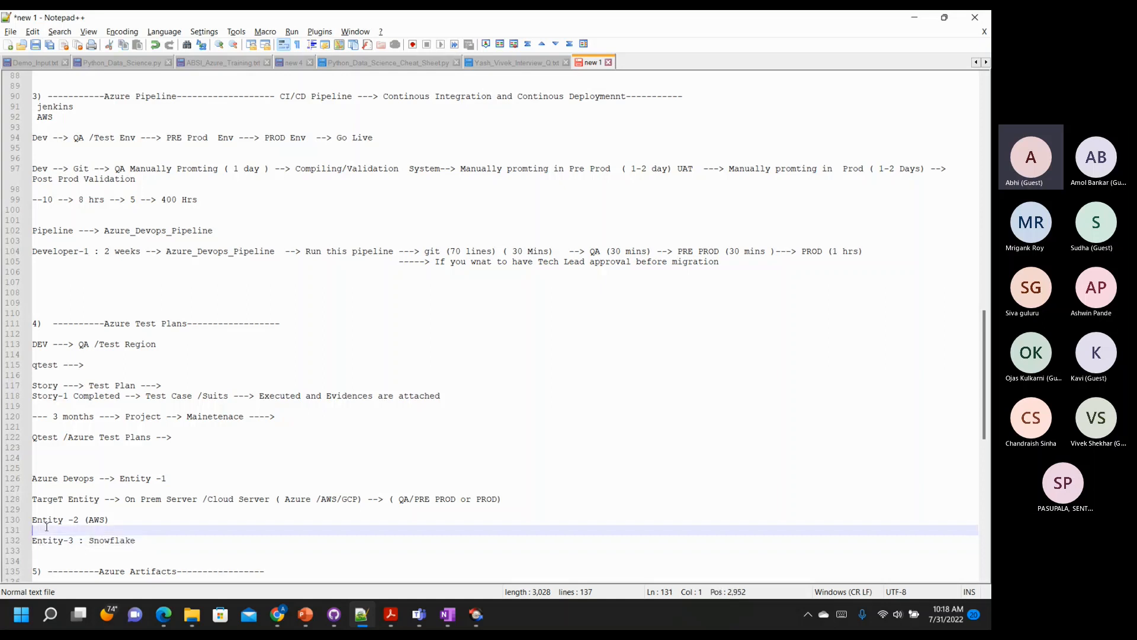
key(BackSpace)
click(41, 486)
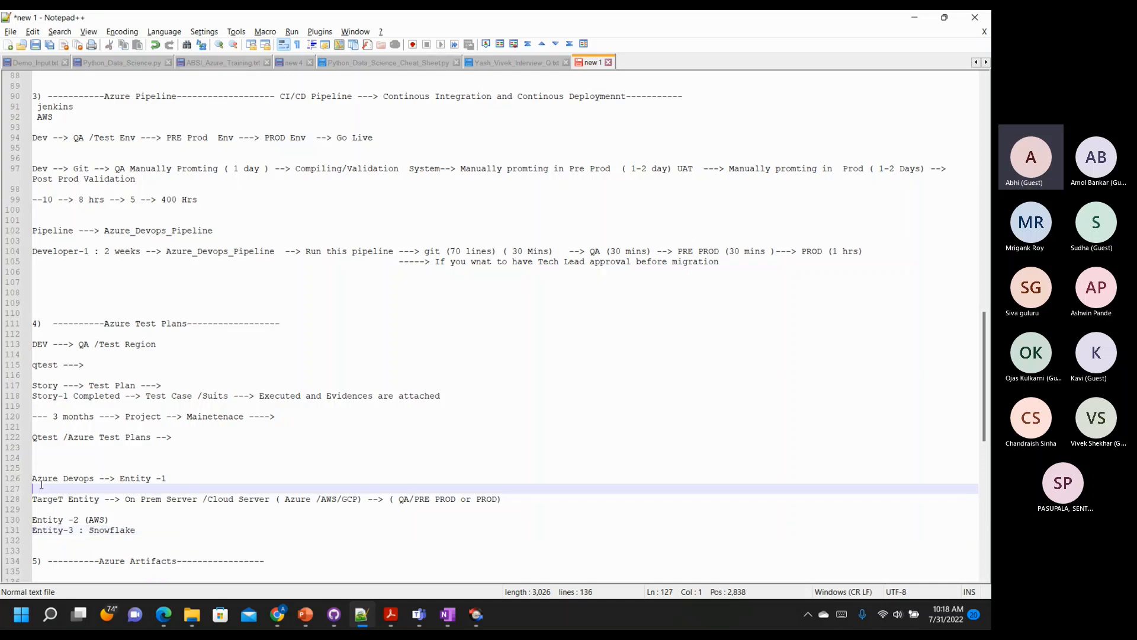
key(Delete)
drag(142, 521, 10, 510)
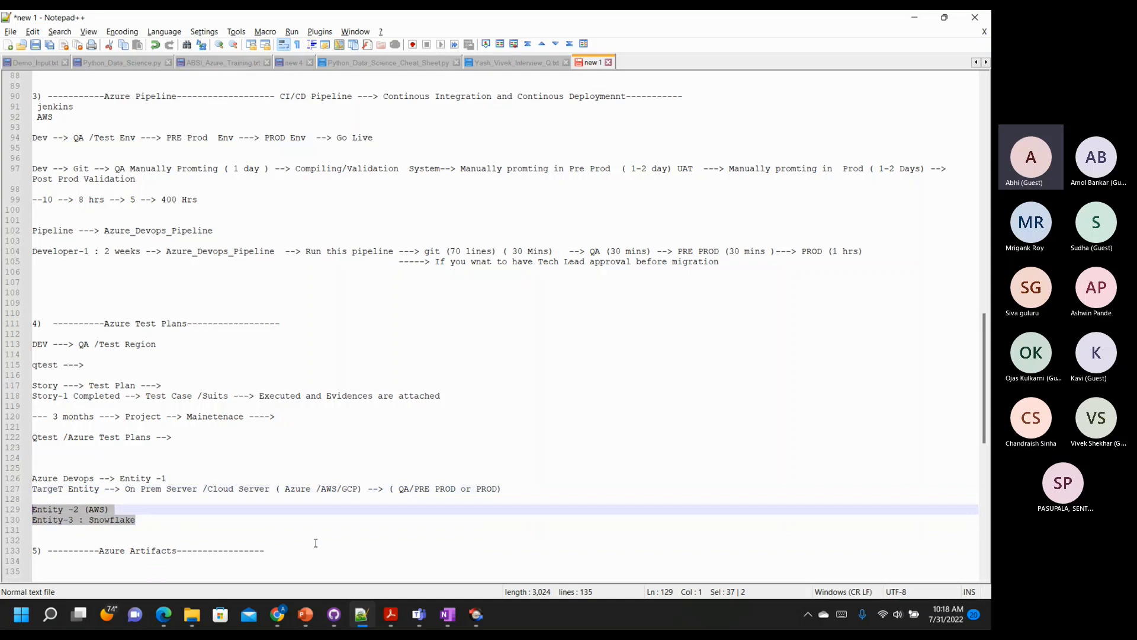
Move the "Azure Devops --> Entity -1" line below the TargeT Entity line, directly above the Entity -2 (AWS) line
drag(194, 481, 31, 479)
key(ctrl+c)
key(Delete)
click(45, 499)
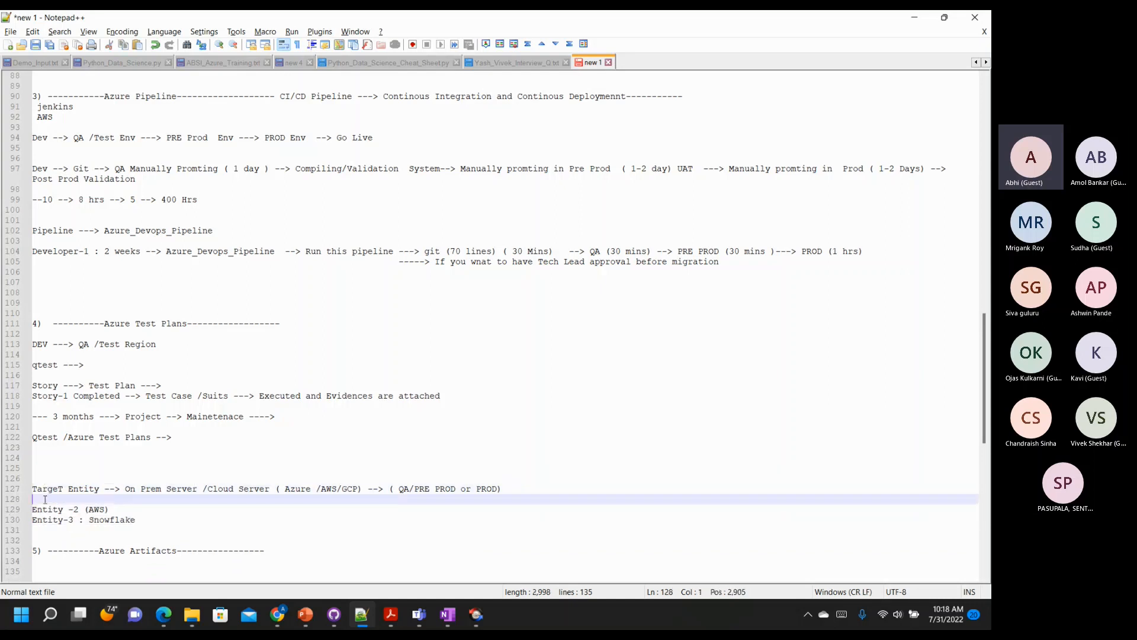
key(Return)
key(ctrl+v)
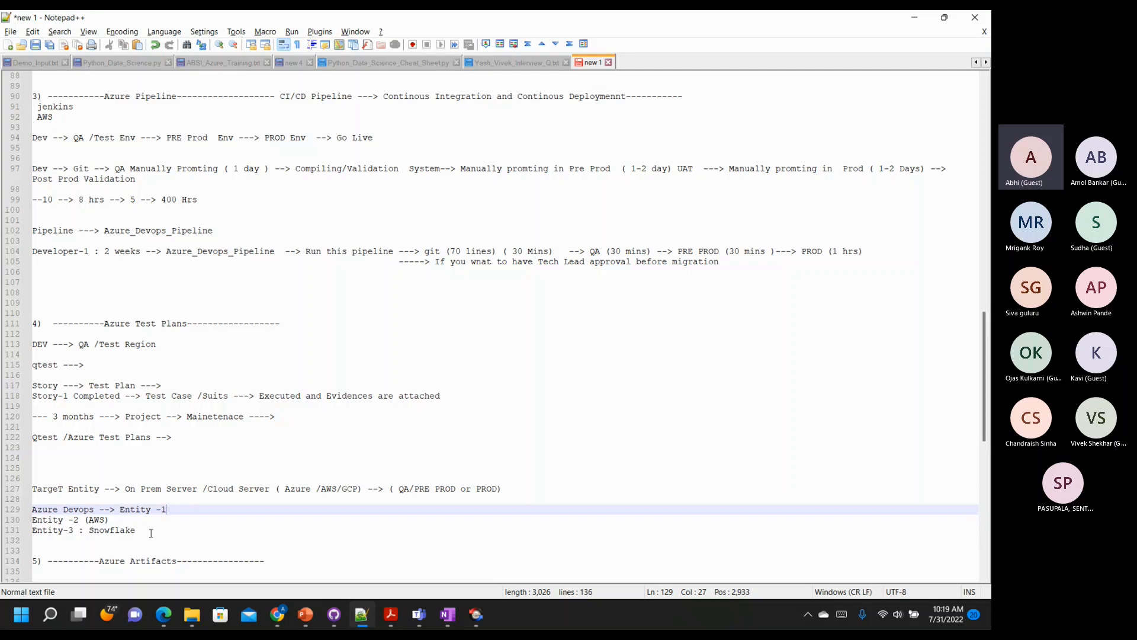
Switch to Azure DevOps in Chrome, open the latest run of the aabhi_git_repos (1) pipeline and view the Job Python27 log
click(277, 614)
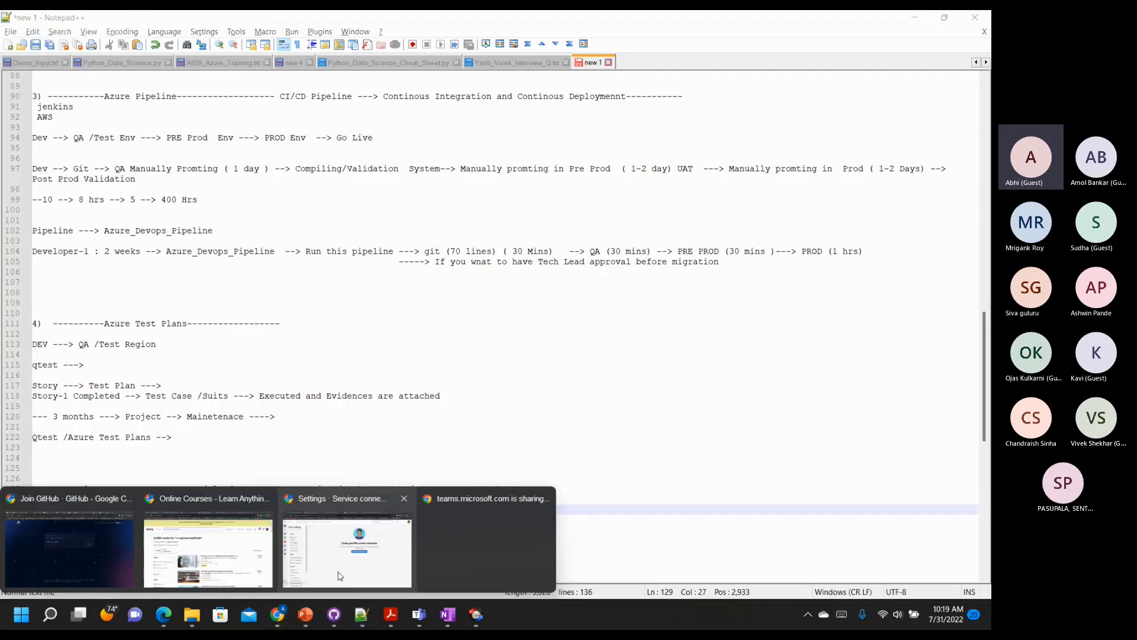
click(339, 575)
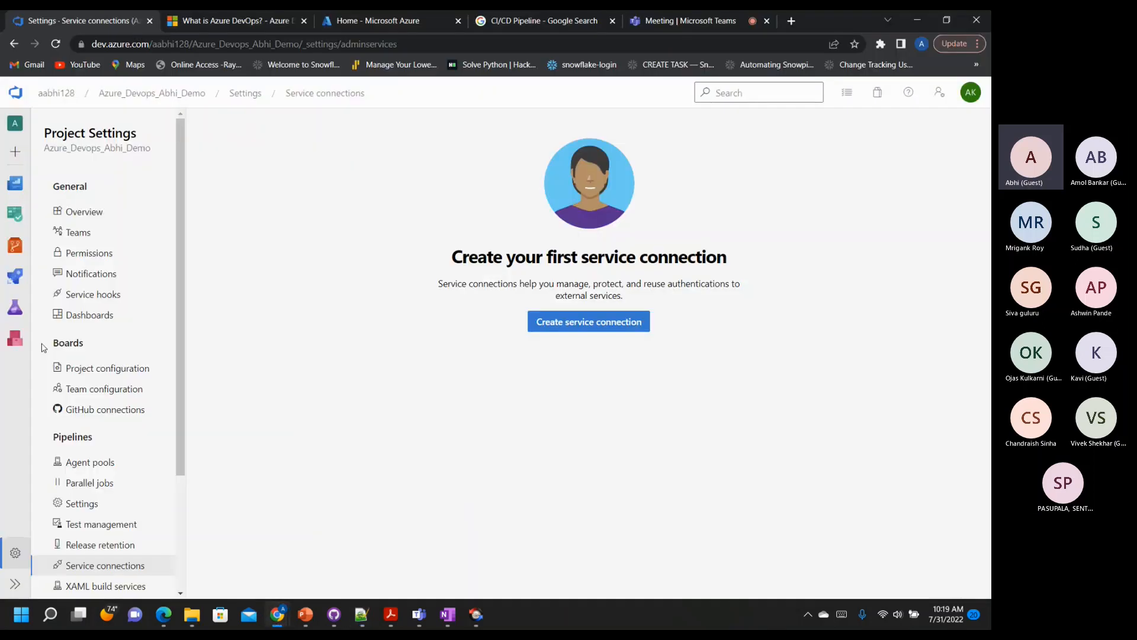
click(19, 285)
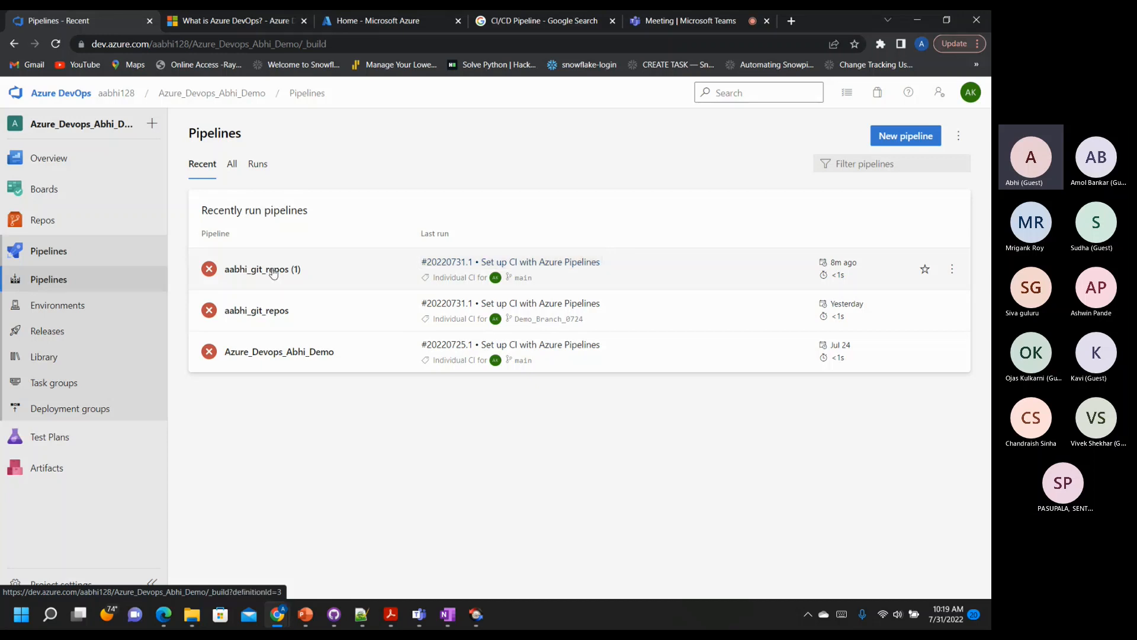
click(450, 262)
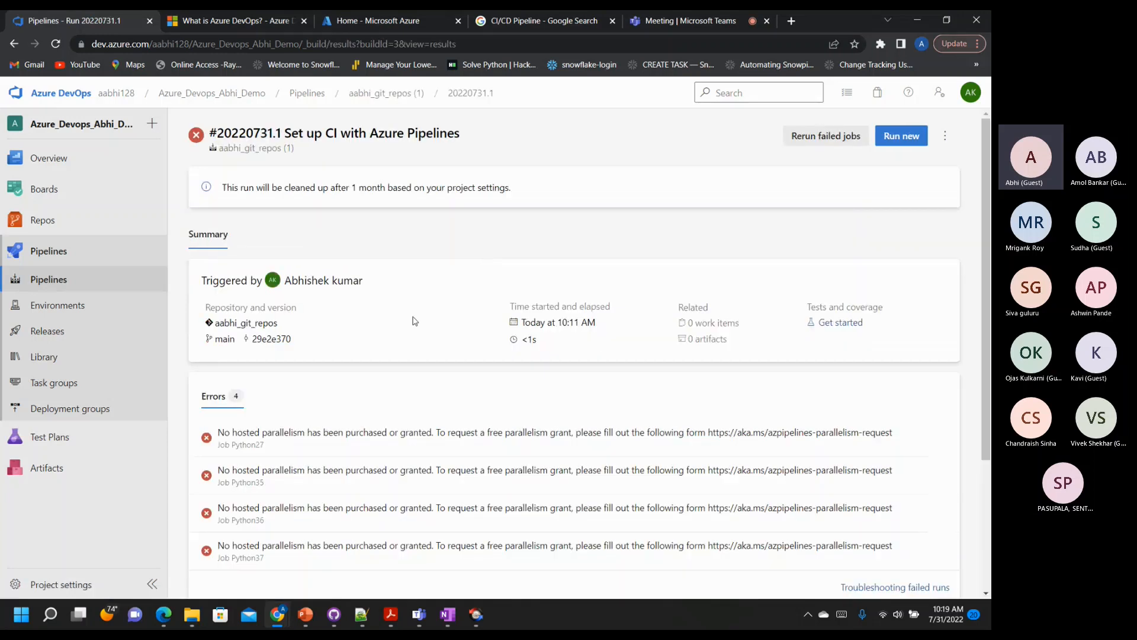
click(227, 439)
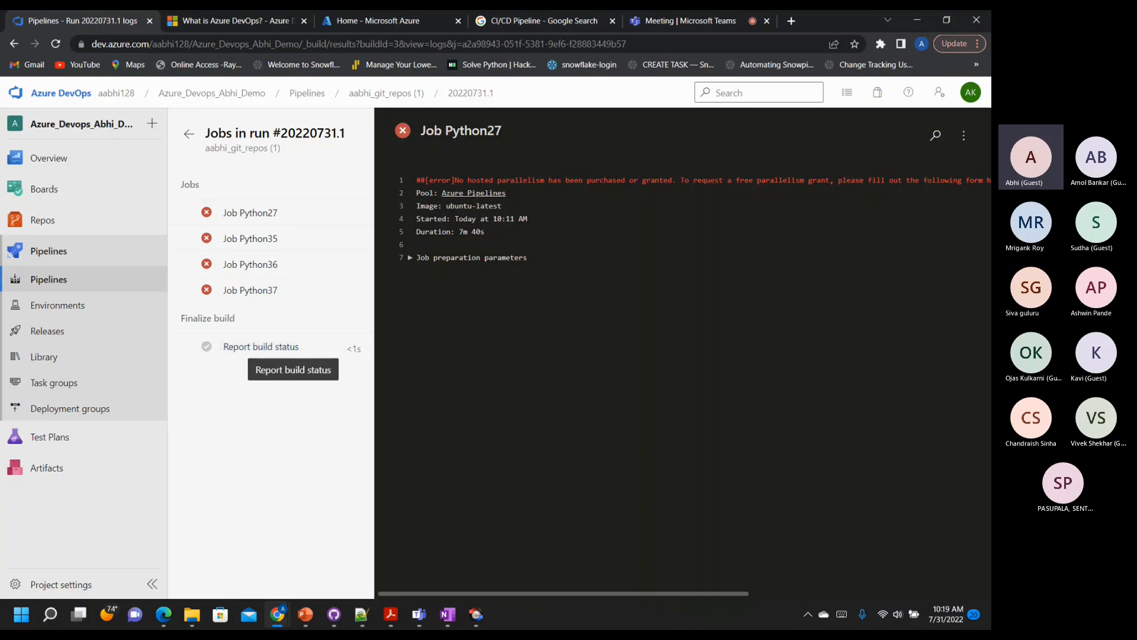
Return to the Notepad++ notes and review the Azure Pipeline, Azure Test Plans and target entity sections
click(364, 615)
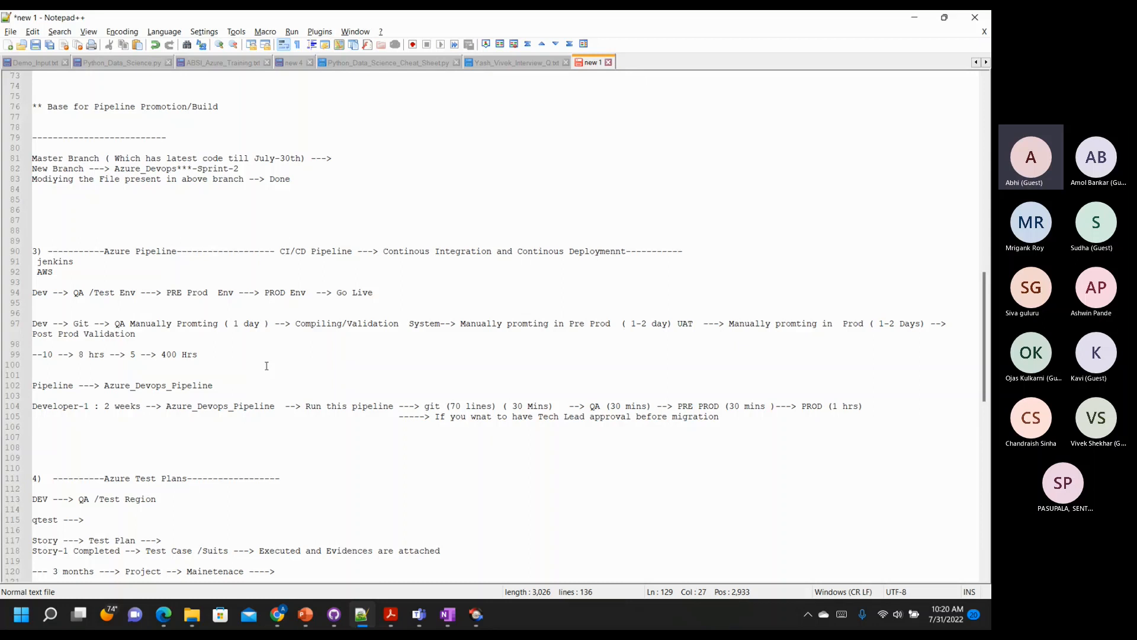
scroll(267, 365, down, 2)
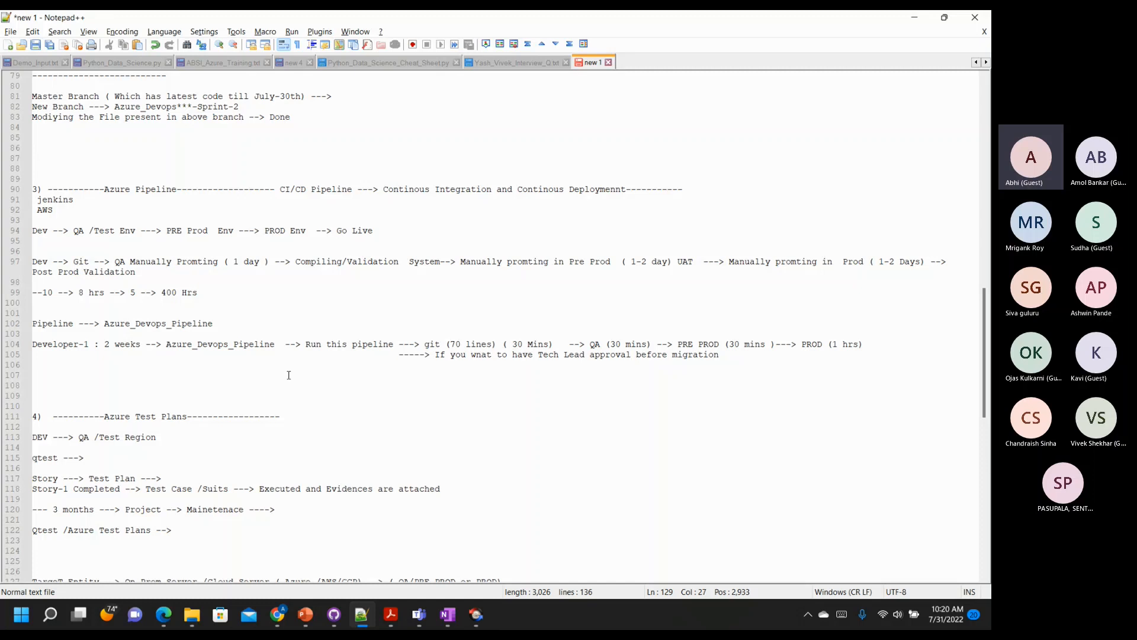
scroll(288, 375, down, 3)
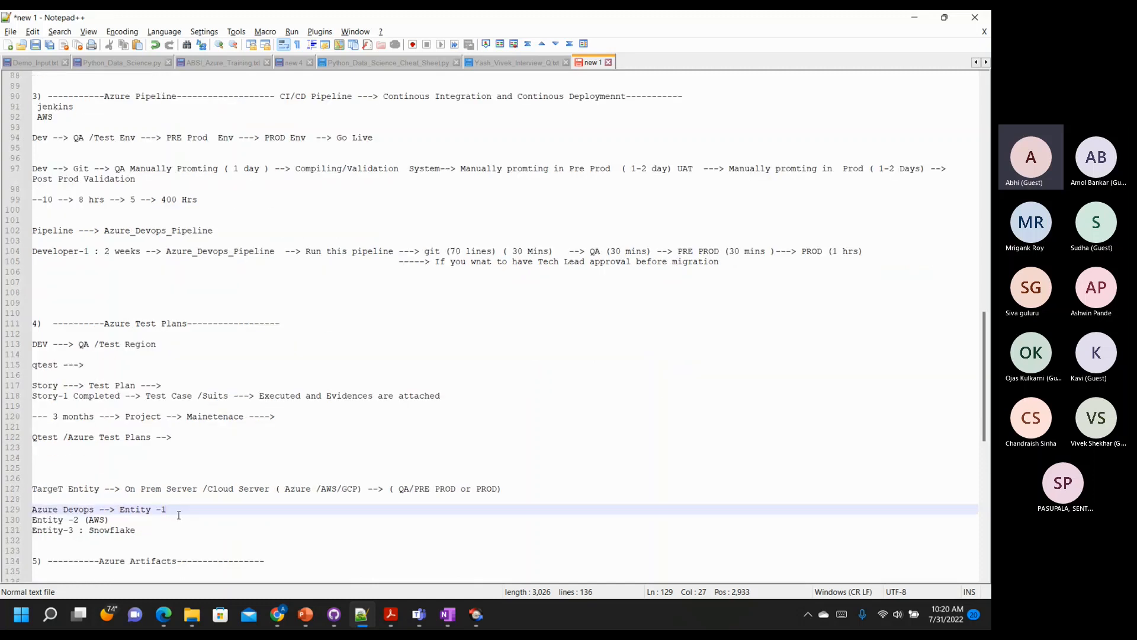
scroll(252, 416, up, 1)
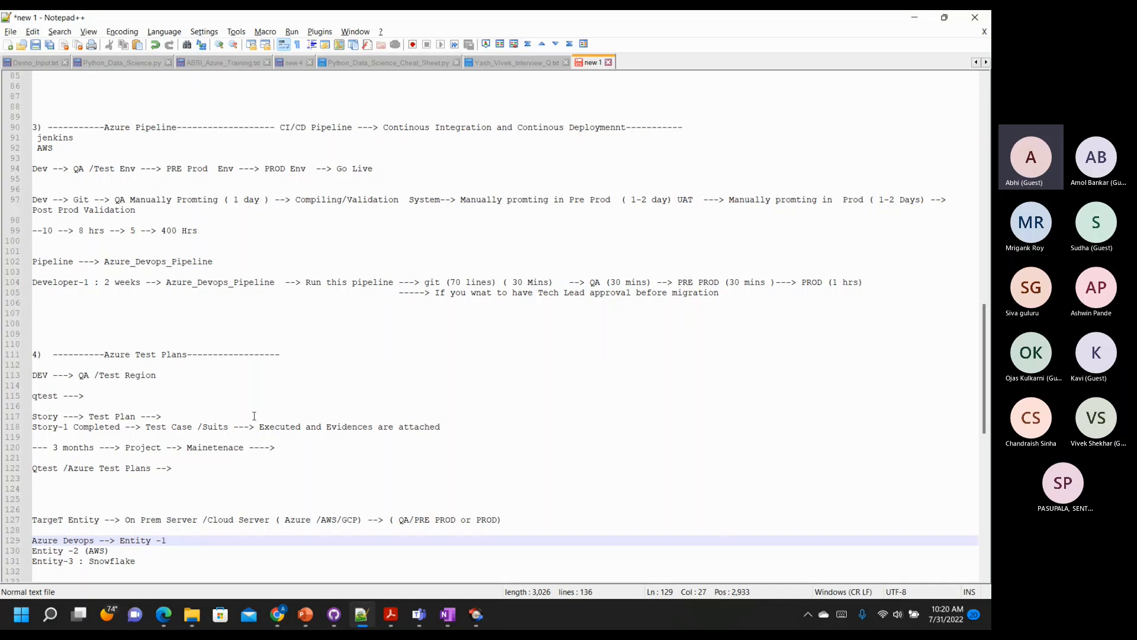
scroll(218, 399, down, 2)
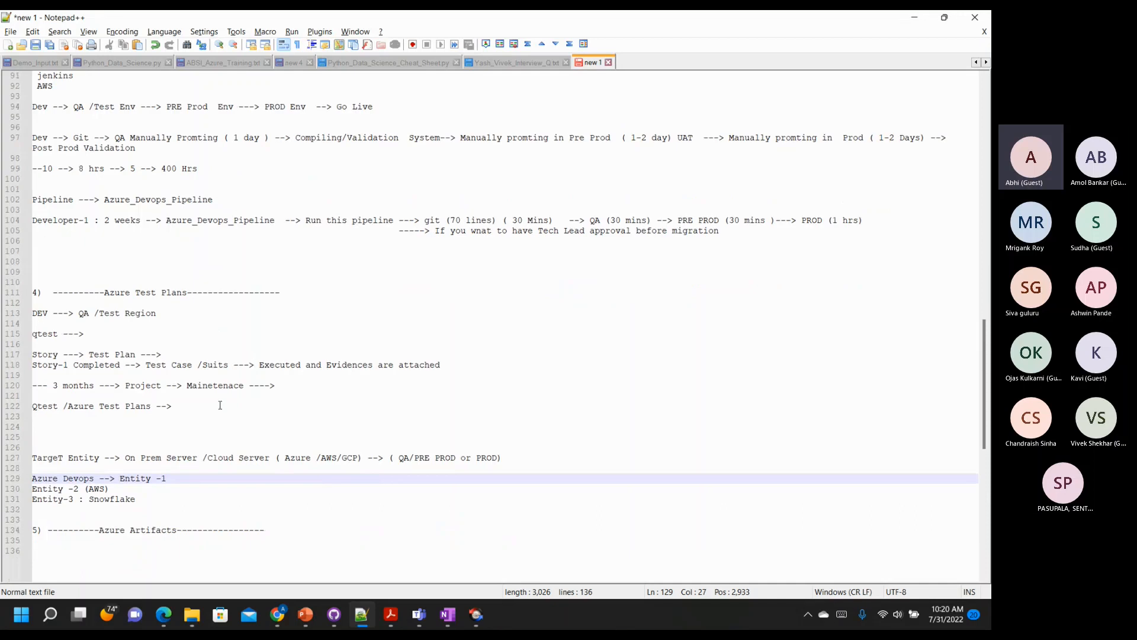
click(196, 498)
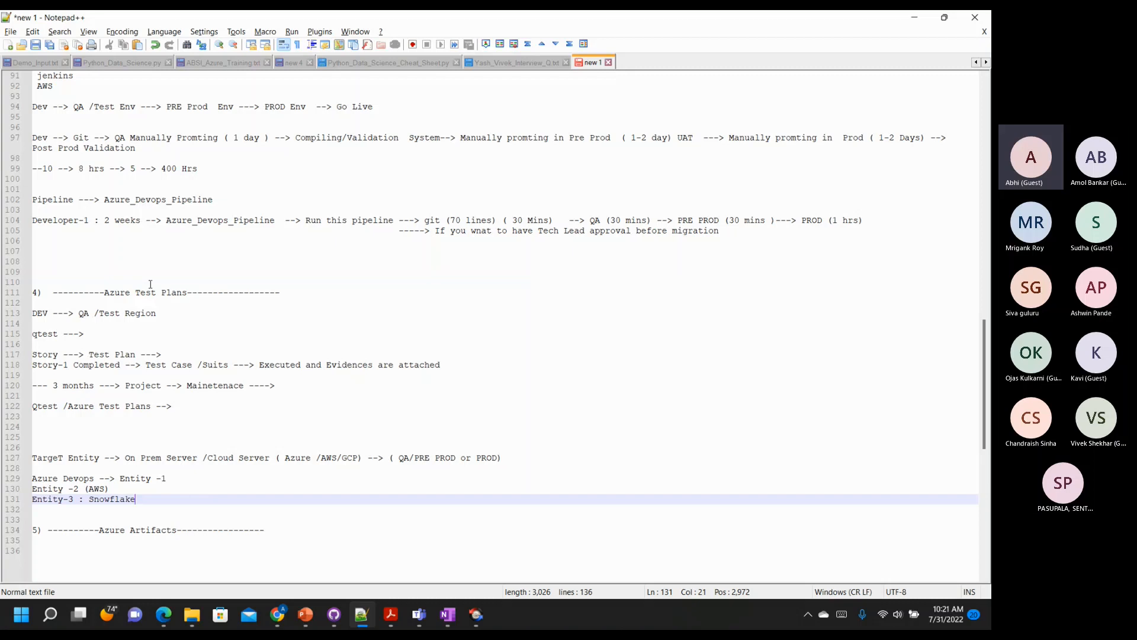
Switch to Azure DevOps and walk through creating a pipeline from Azure Repos Git with the aabhi_git_repos repository, as far as the configuration templates
key(alt+Tab)
click(55, 281)
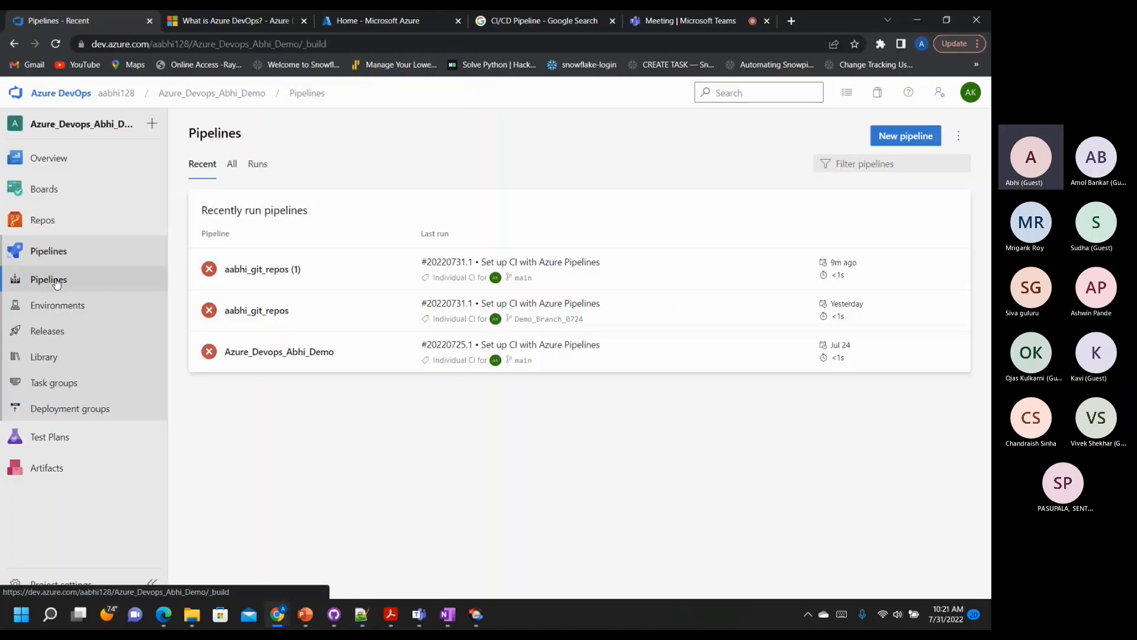
click(904, 137)
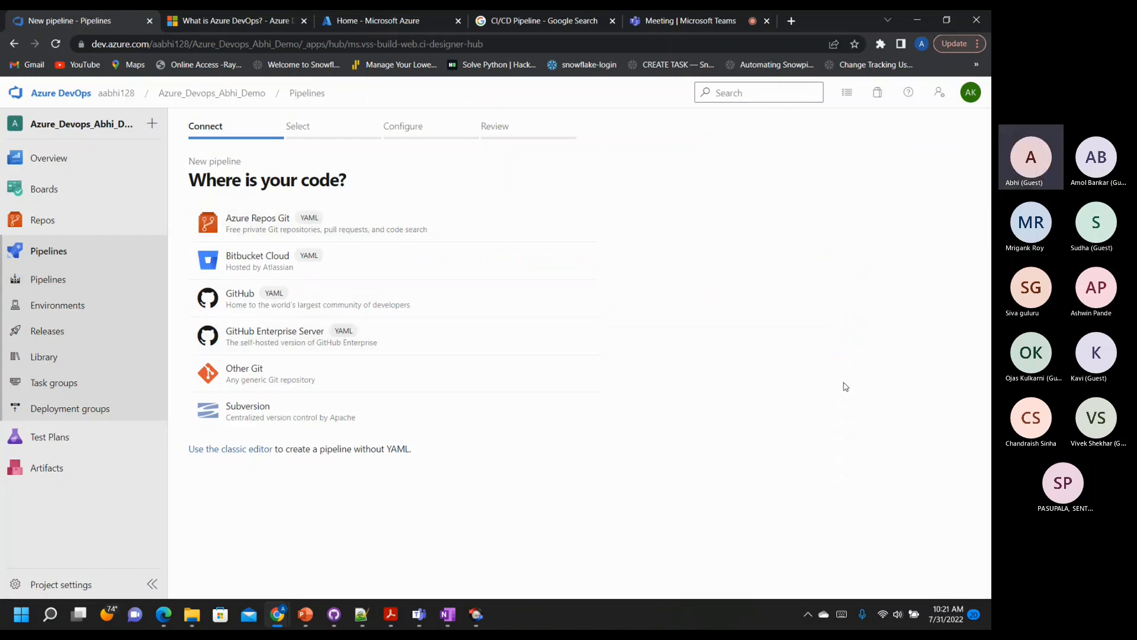
click(259, 236)
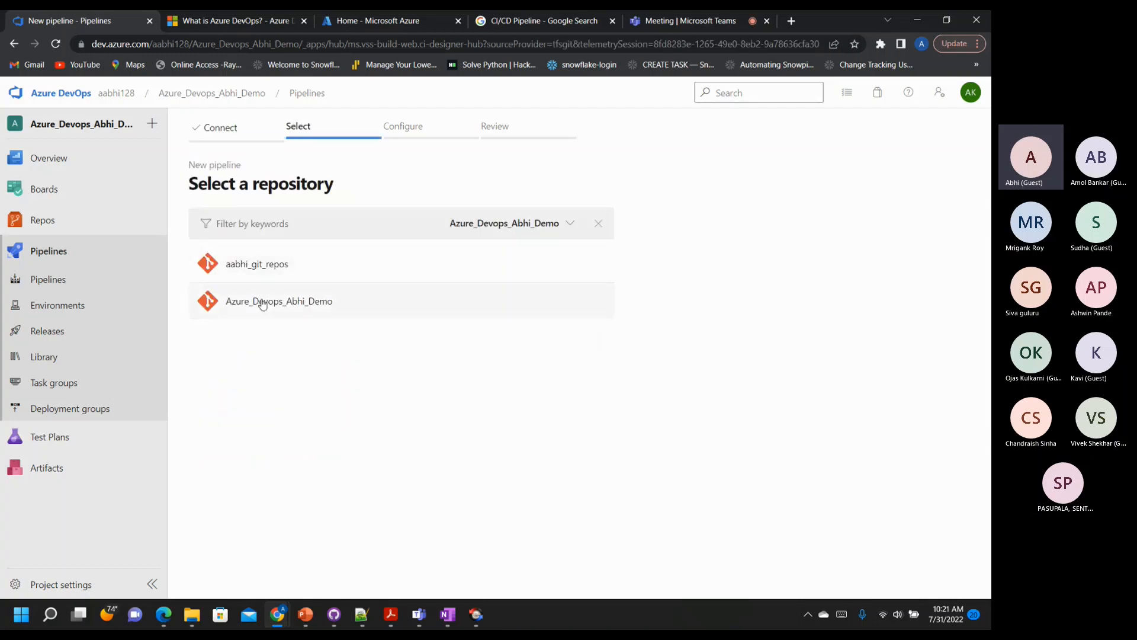
click(254, 266)
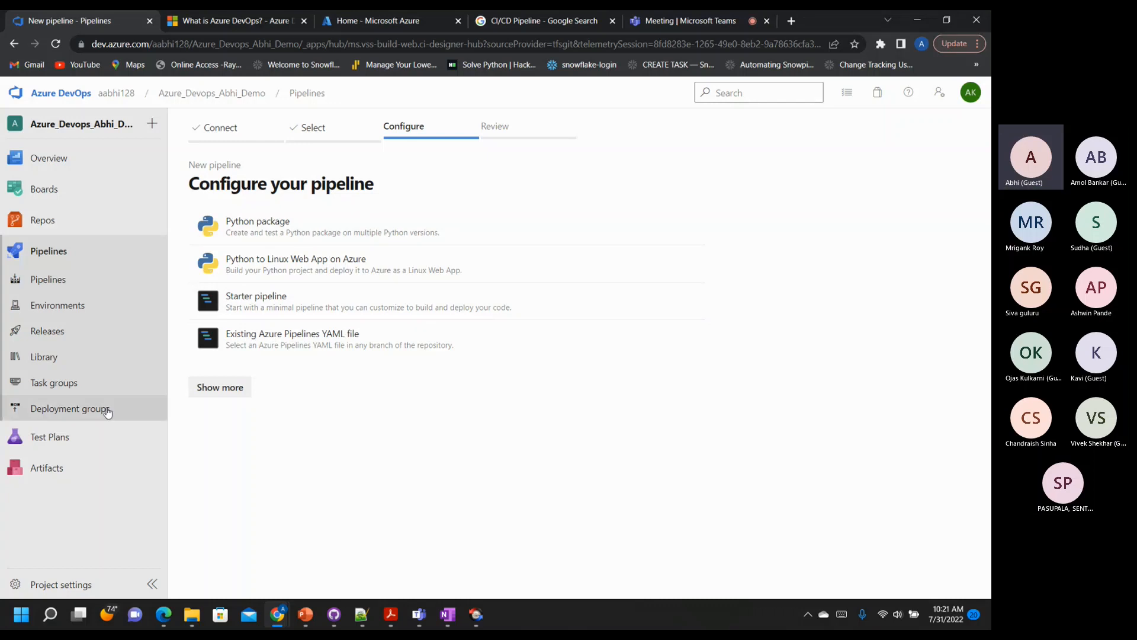
View the project's Deployment groups, Releases and Environments pages one after another
click(82, 410)
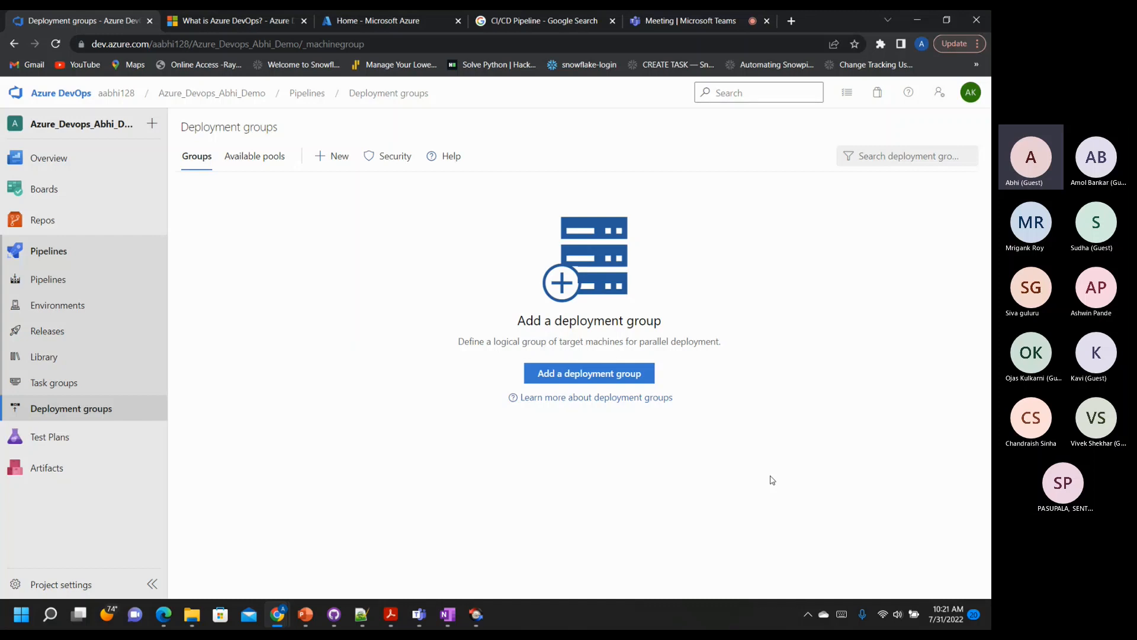
click(43, 335)
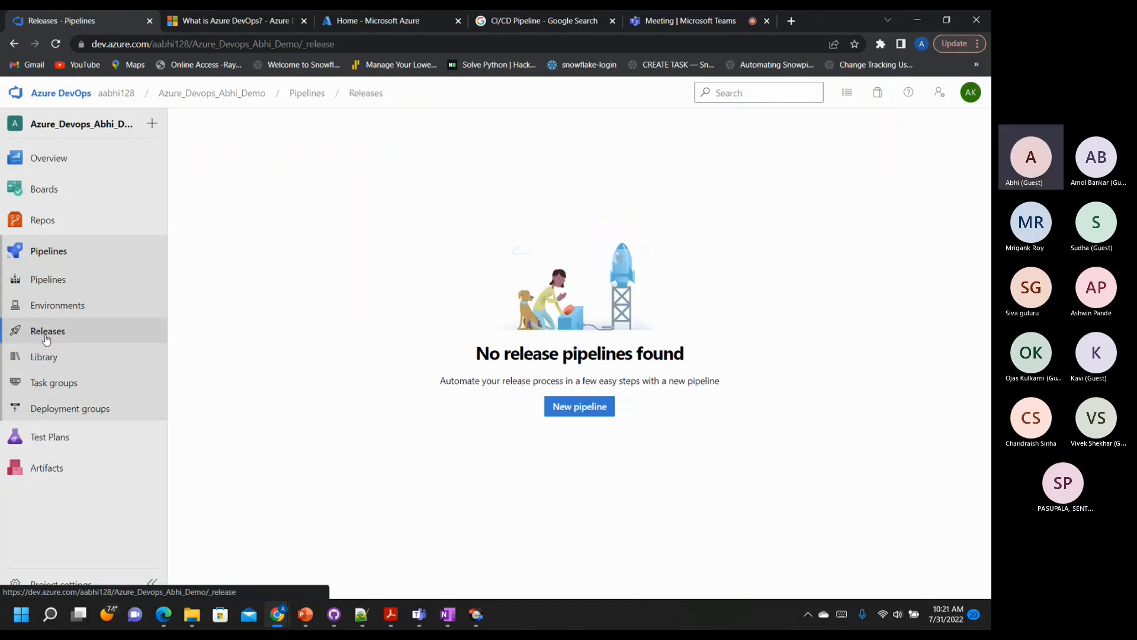
click(62, 307)
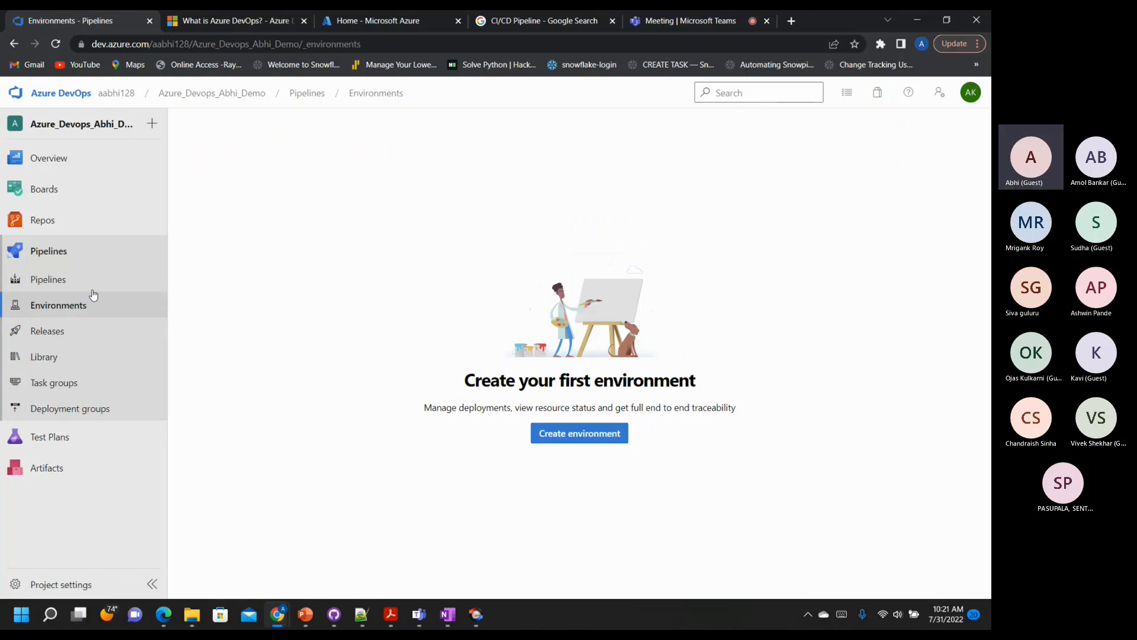
Review the project's pipelines in the All and Runs views, ending on the recently run pipelines
click(50, 281)
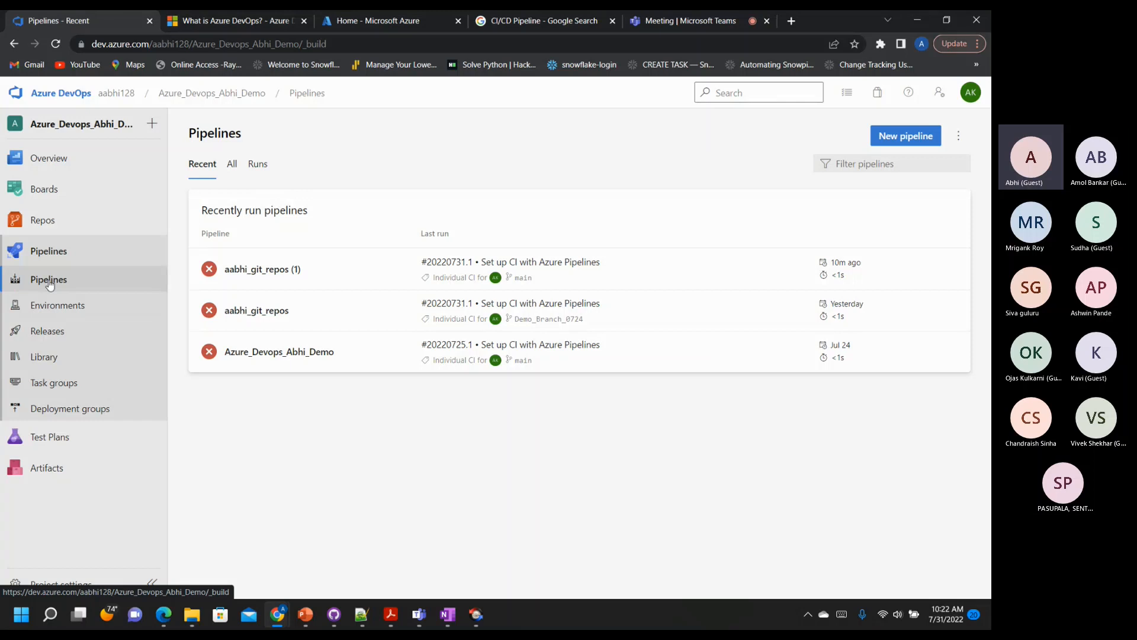
click(231, 167)
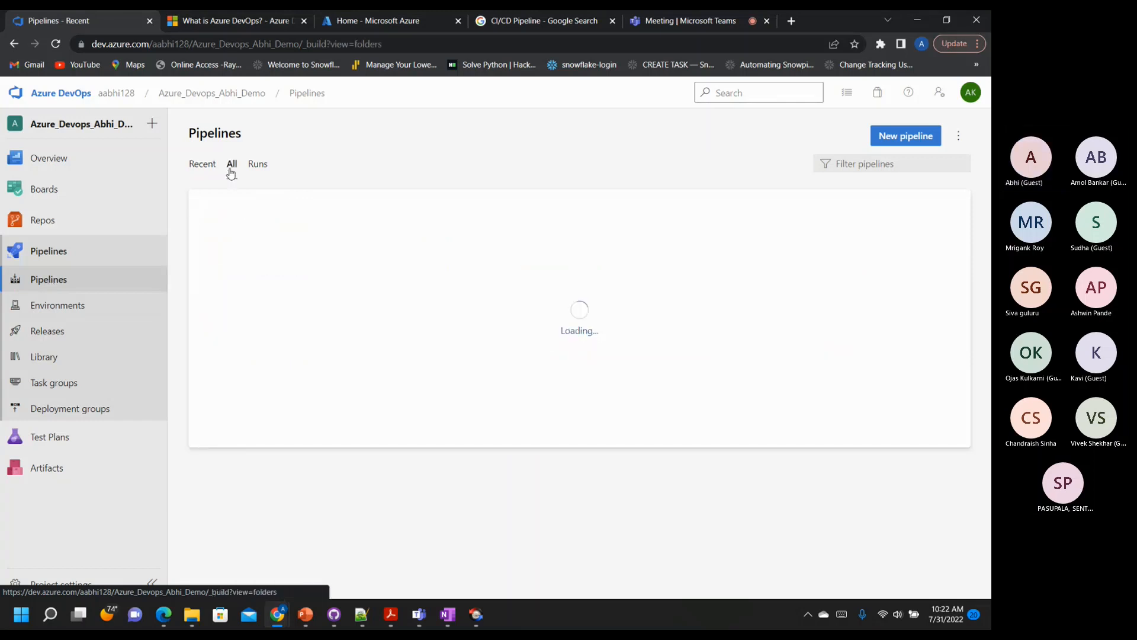
click(259, 168)
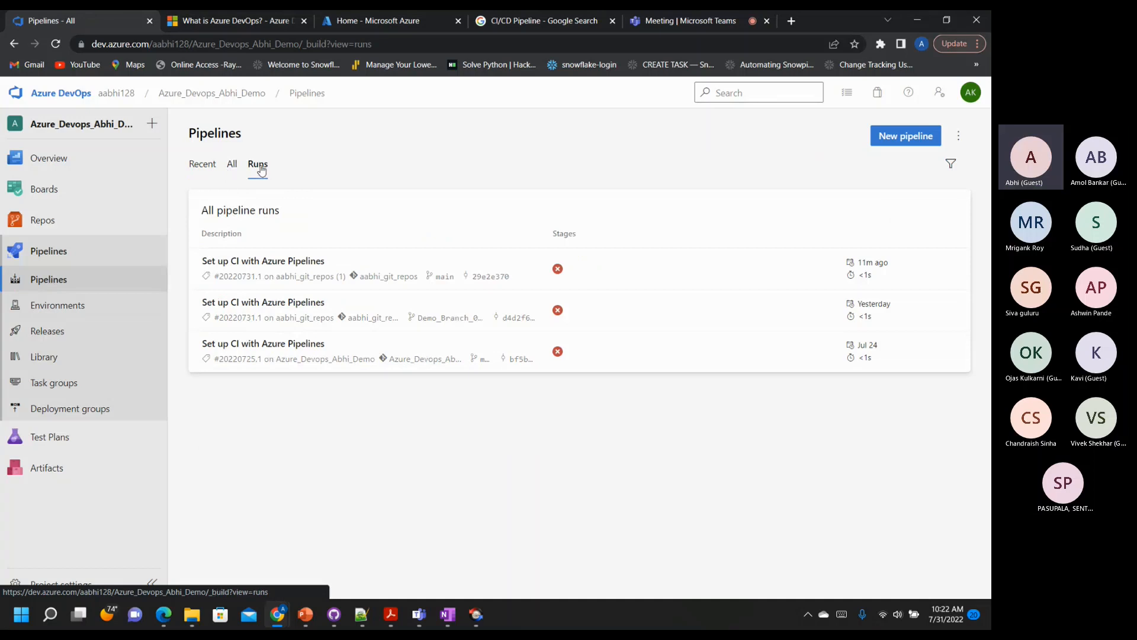
click(202, 167)
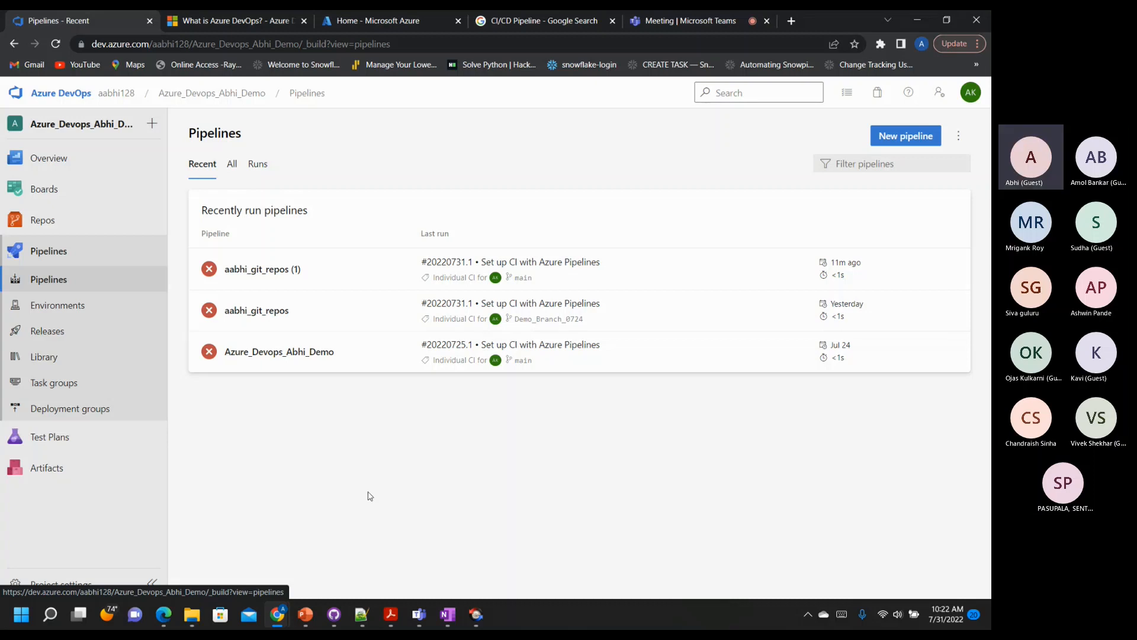
Return to the Notepad++ notes and highlight the Azure Test Plans heading together with the "DEV ---> QA /Test Region" line
click(363, 616)
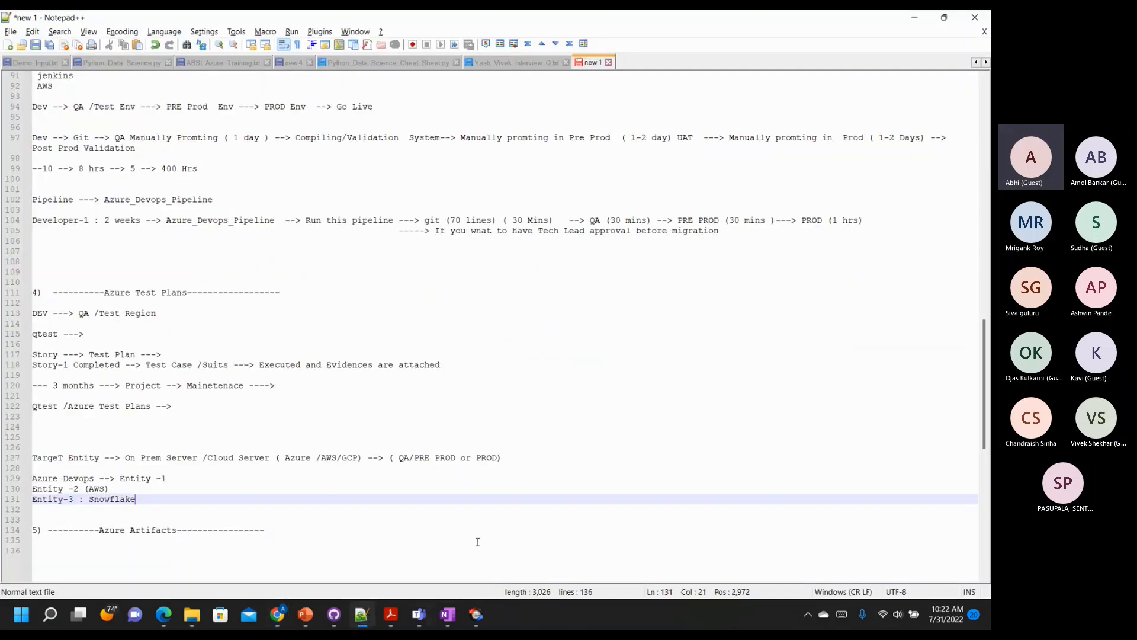
scroll(471, 528, down, 3)
drag(160, 221, 27, 204)
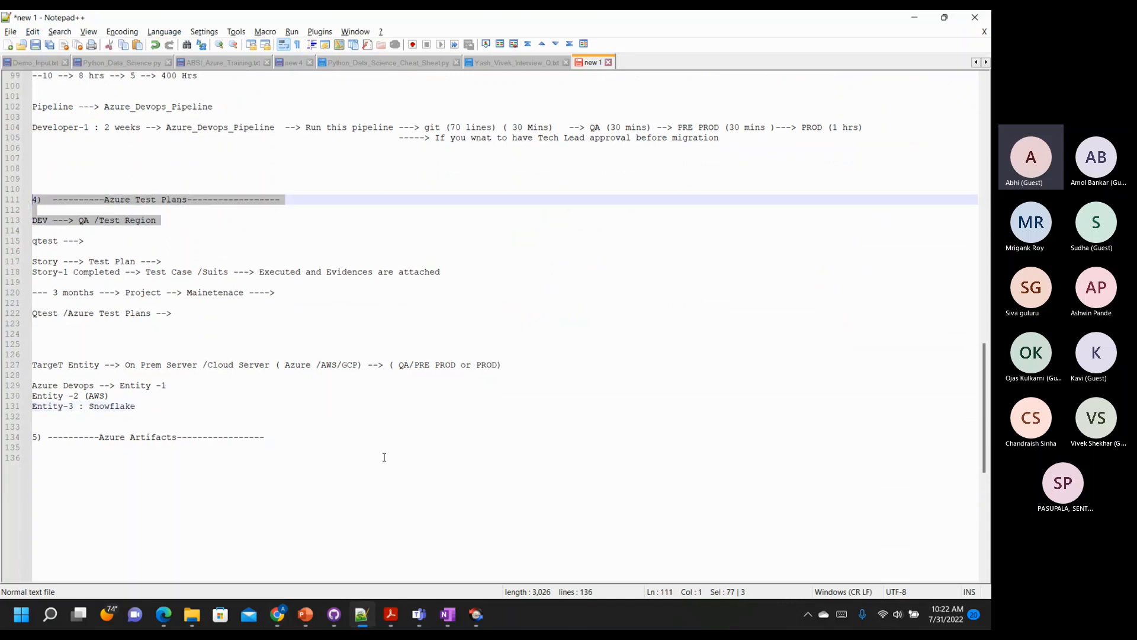
Switch to Edge and look over the Azure Test Plans product page, including its testing solution and feature descriptions
click(164, 616)
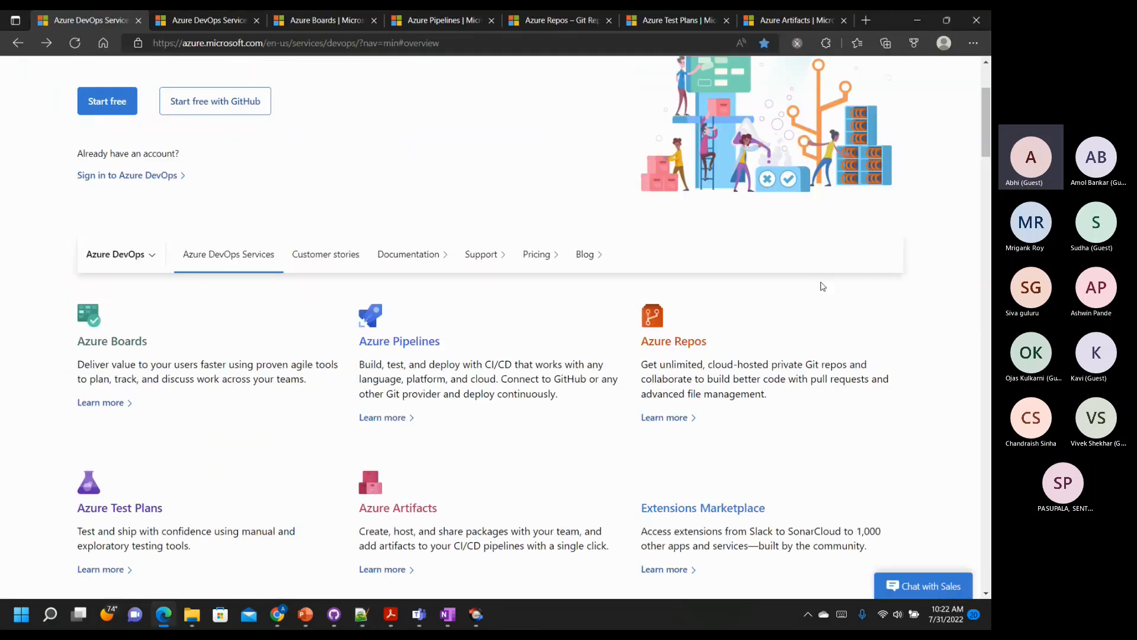
key(ctrl+6)
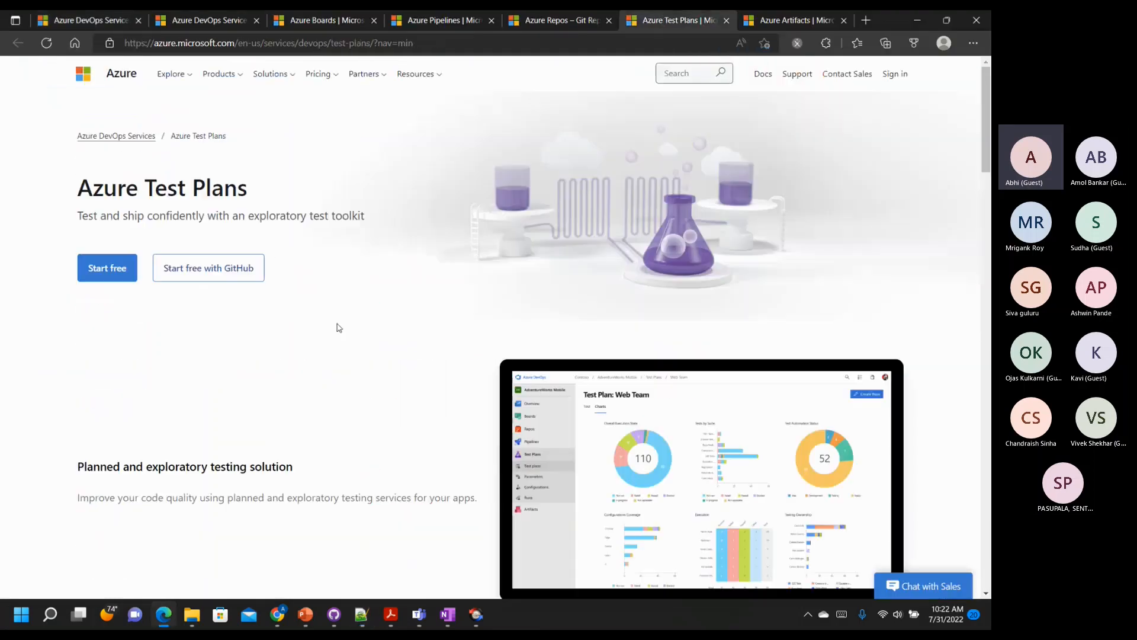
scroll(406, 436, down, 5)
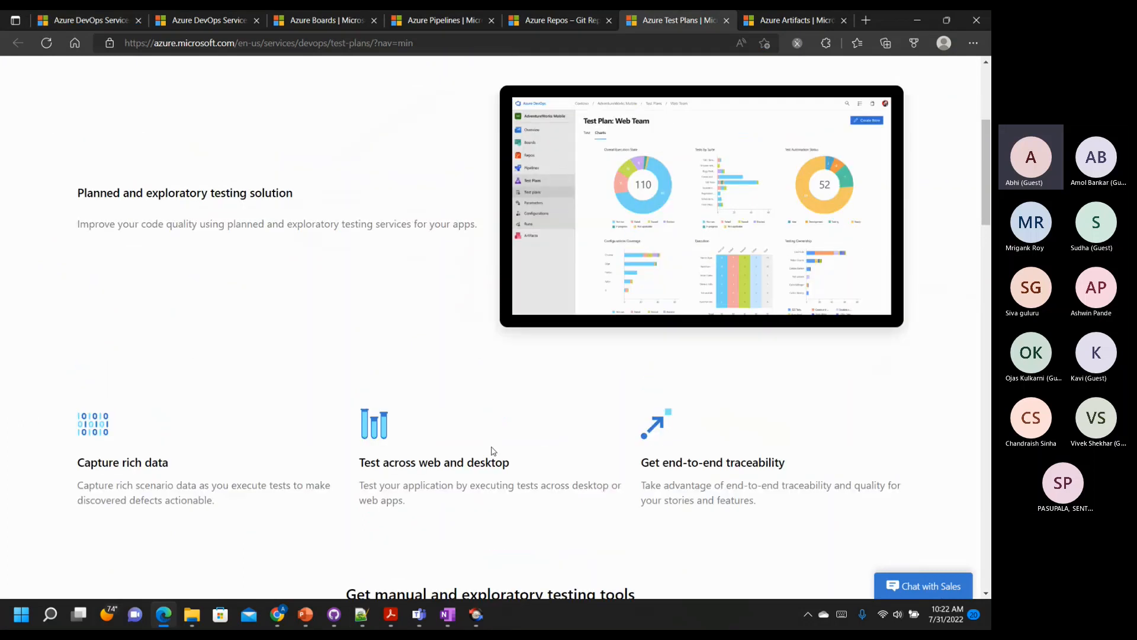
scroll(492, 451, up, 4)
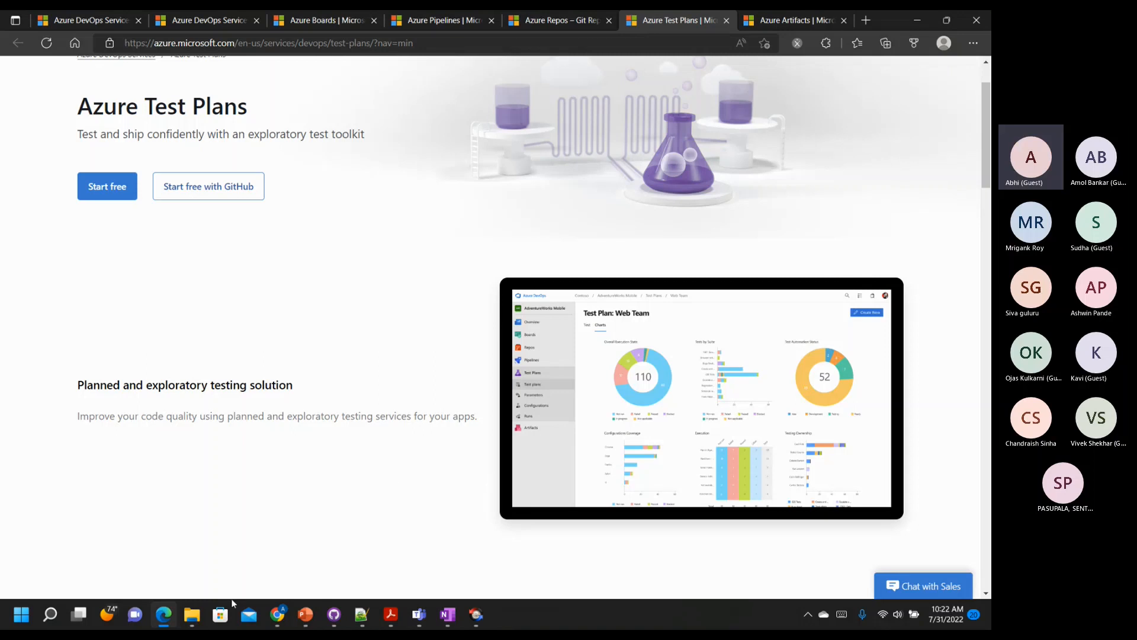
Switch to Azure DevOps in Chrome, open the project's Test Plans hub and read through its welcome page
mouse_move(277, 614)
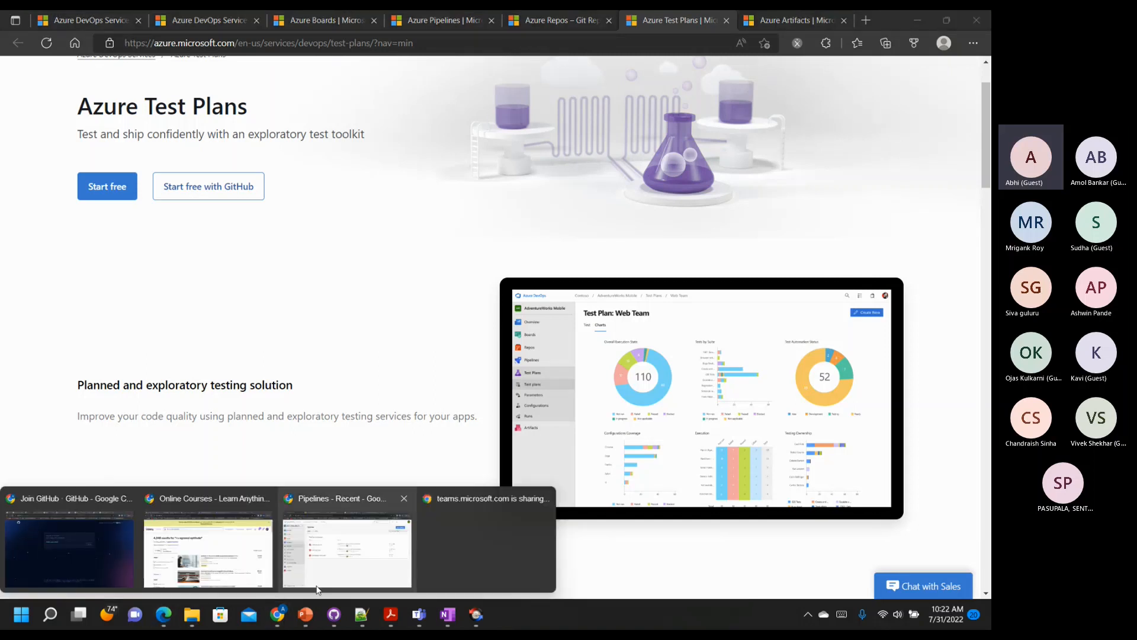
click(317, 586)
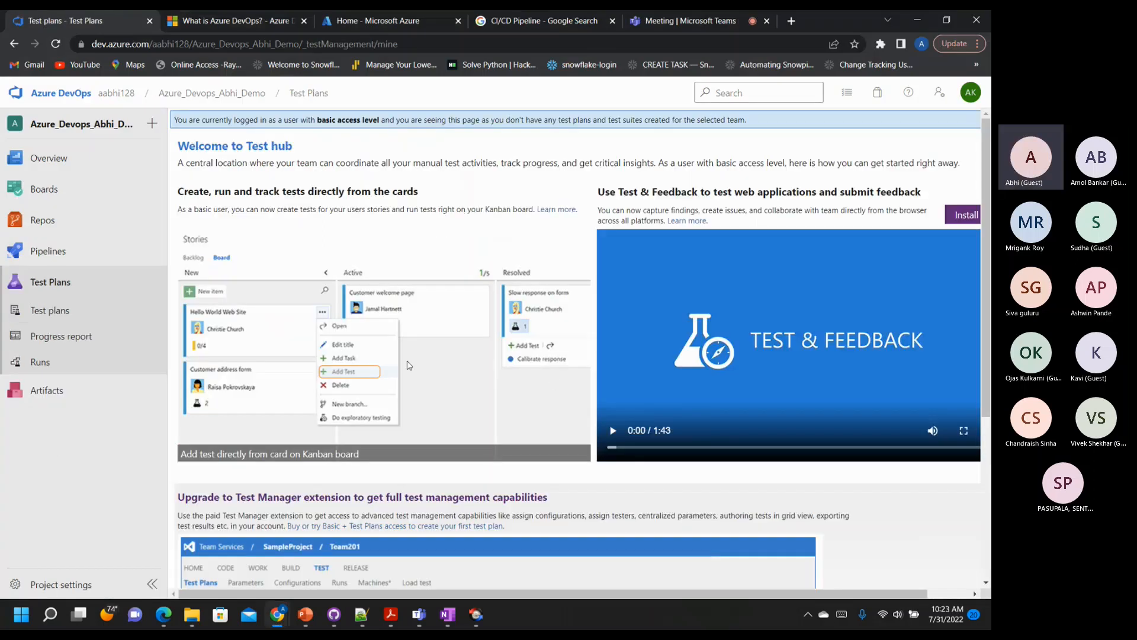
scroll(474, 435, down, 4)
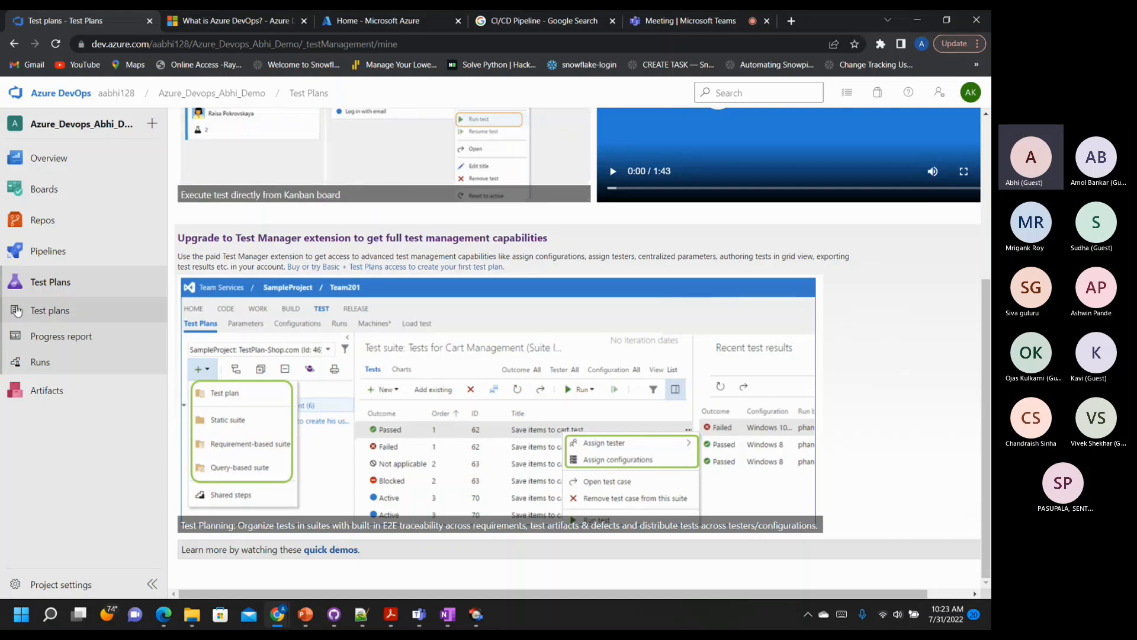
click(46, 313)
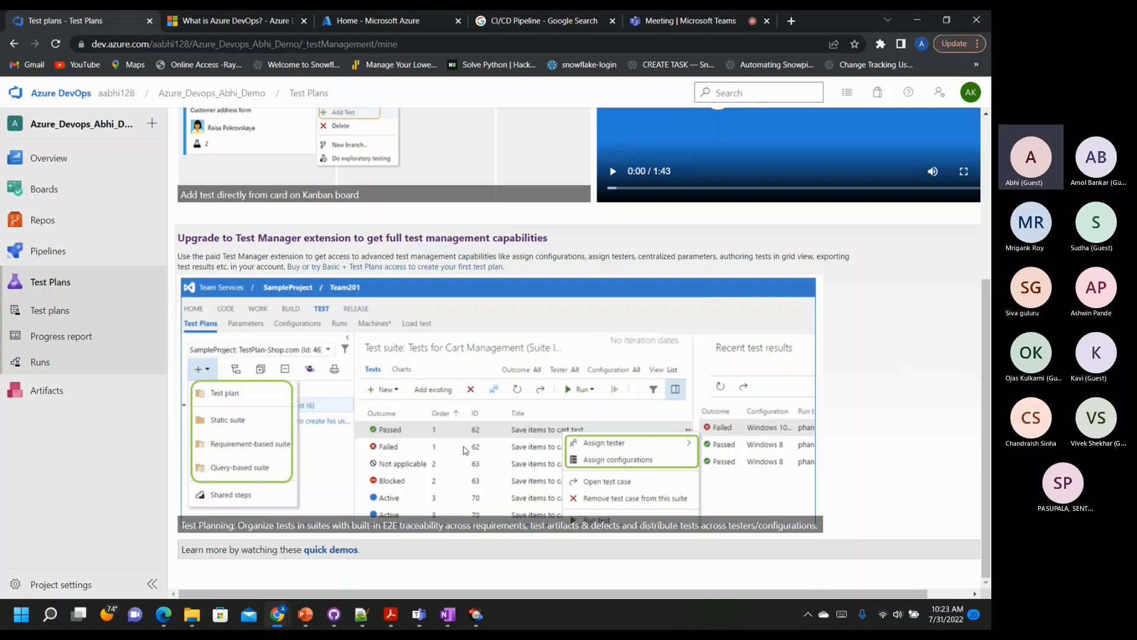
scroll(465, 450, up, 5)
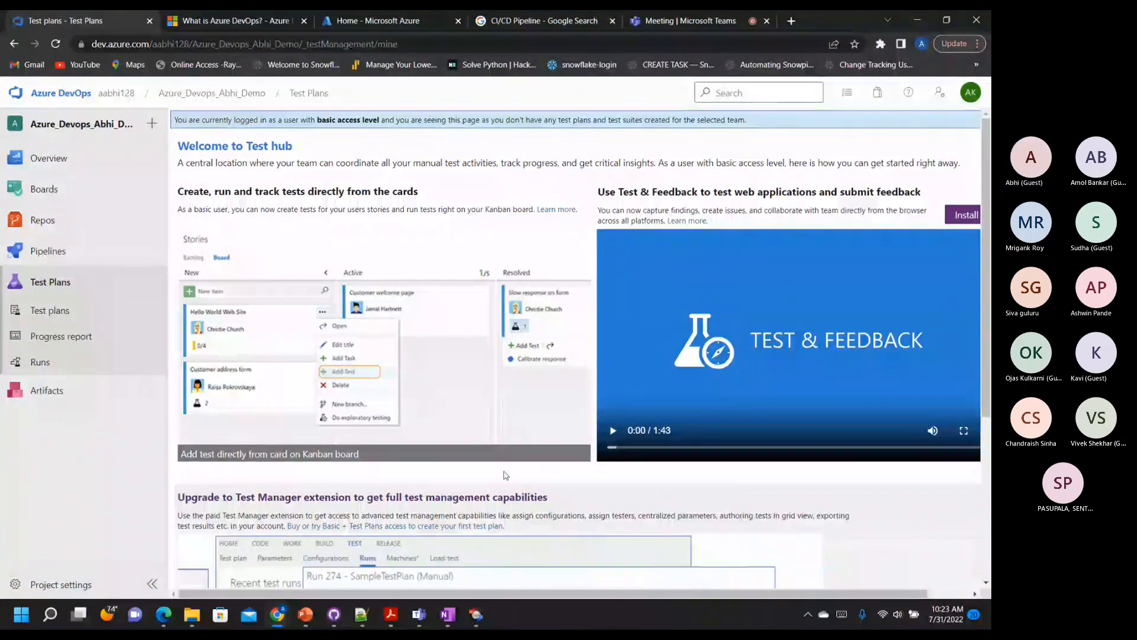
Examine the Test hub's Kanban test illustrations and the section on upgrading to the Test Manager extension
scroll(505, 475, down, 5)
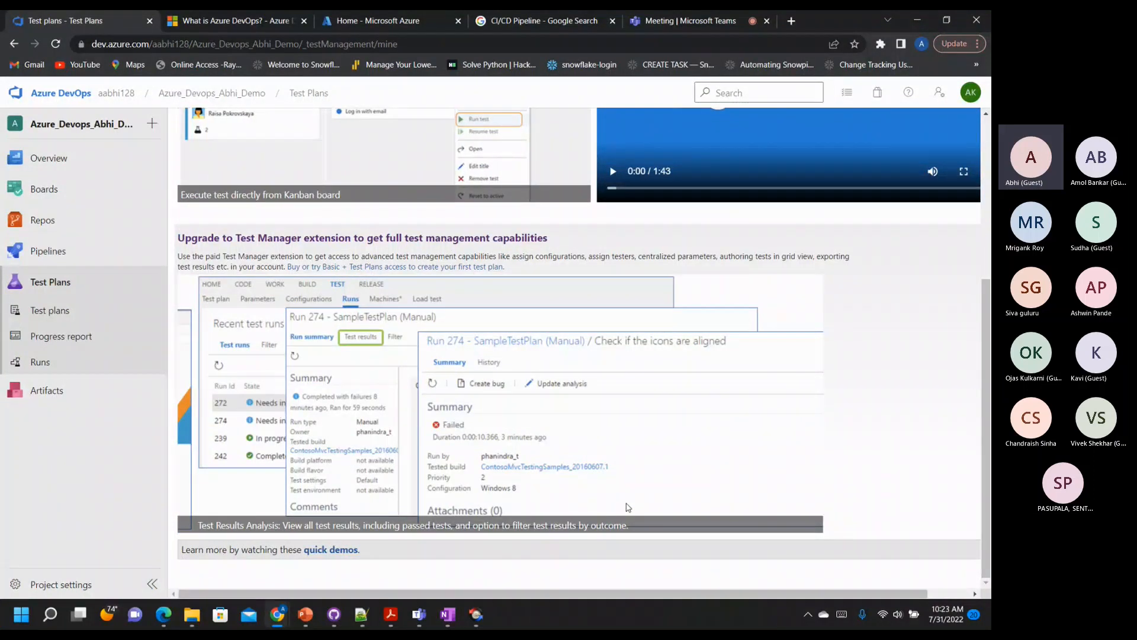
scroll(628, 507, up, 5)
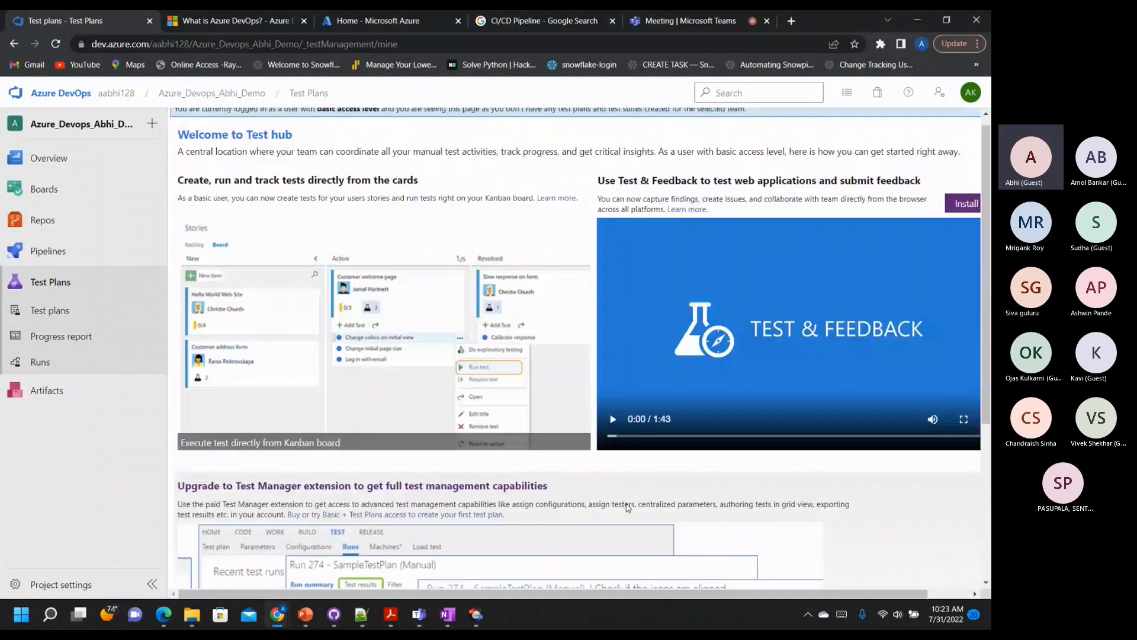
scroll(587, 500, up, 1)
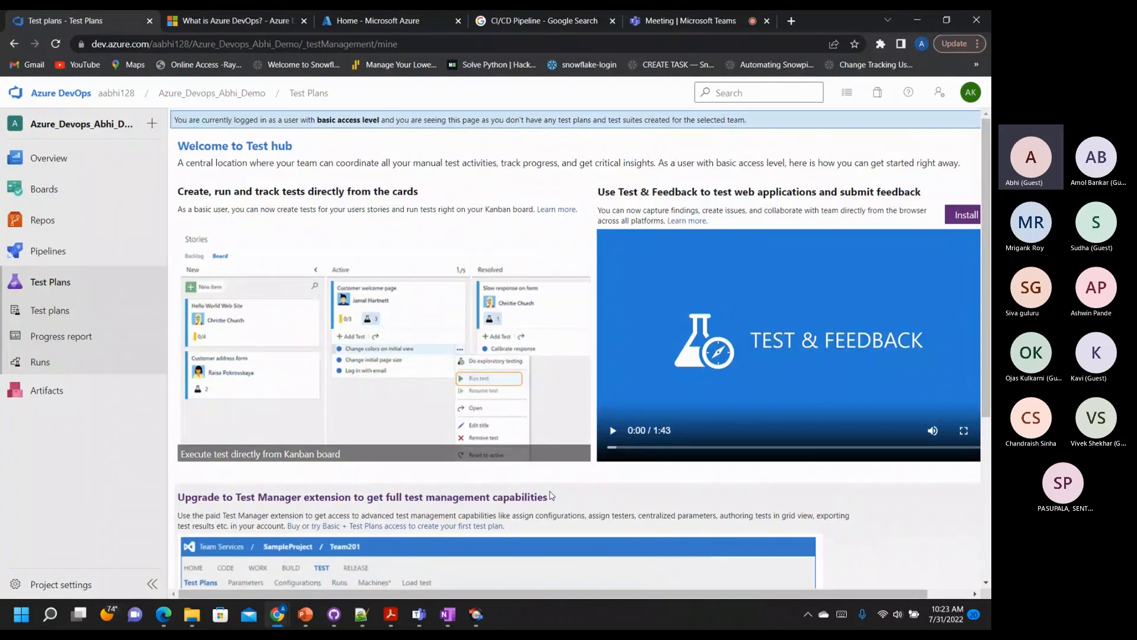
scroll(551, 495, down, 5)
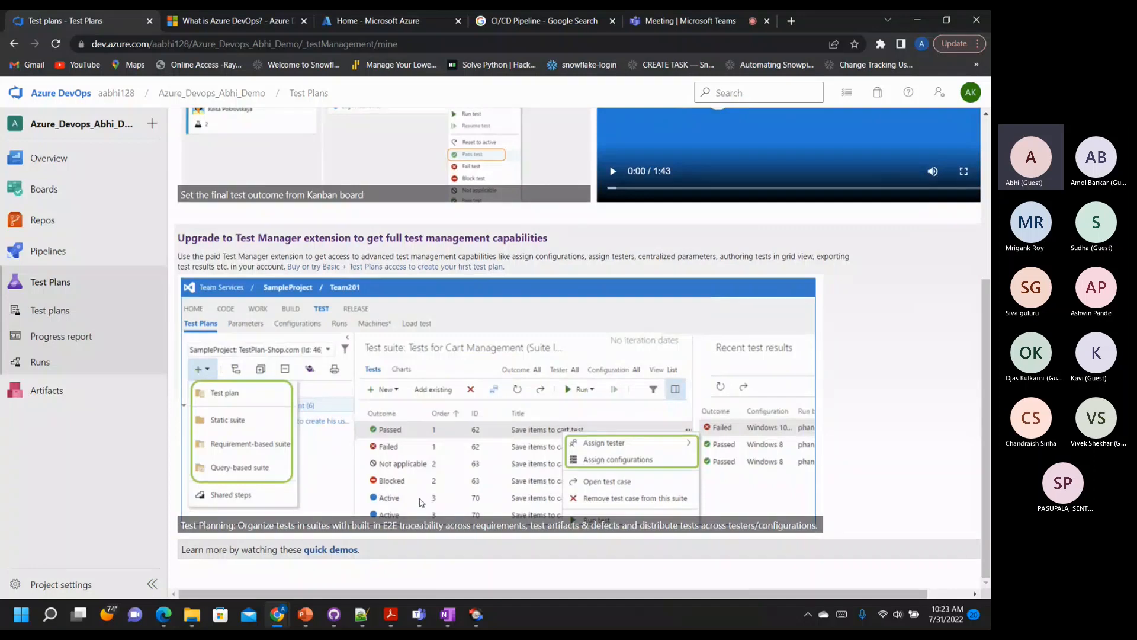
scroll(422, 502, up, 5)
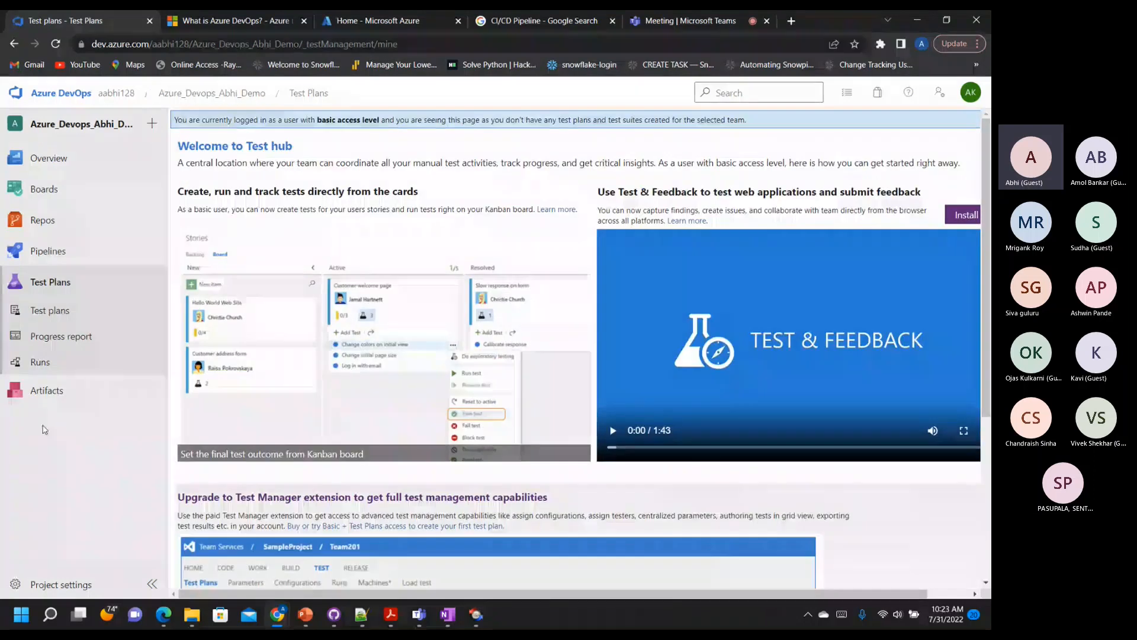
Open the project's Artifacts feed page and look over the sub-pages offered under Test Plans, Boards, Repos and Pipelines
click(44, 392)
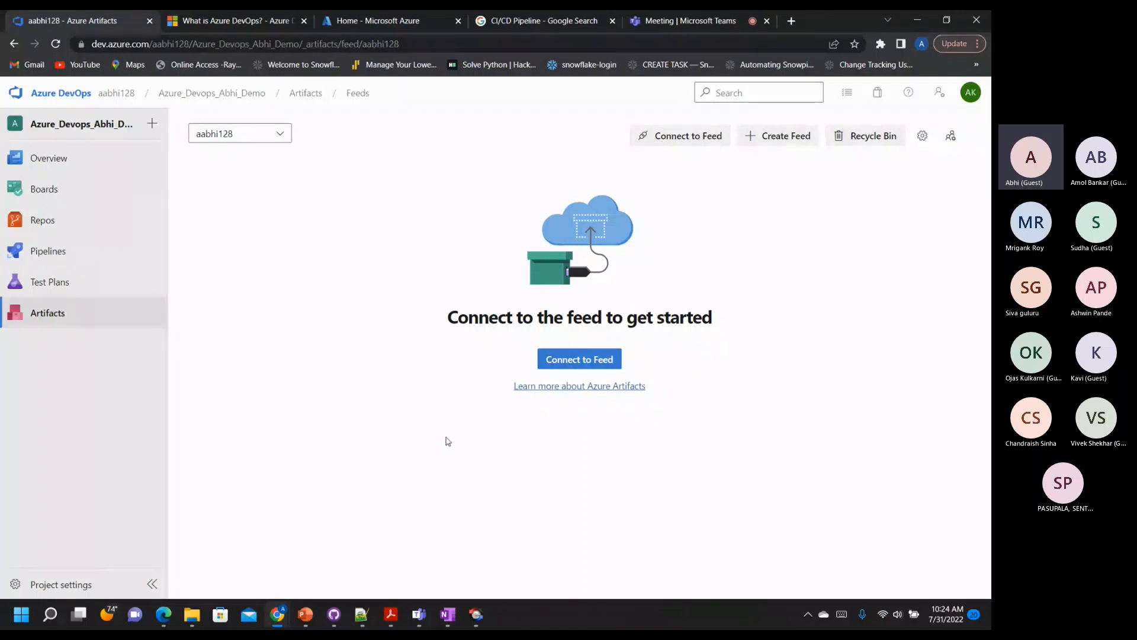
mouse_move(41, 290)
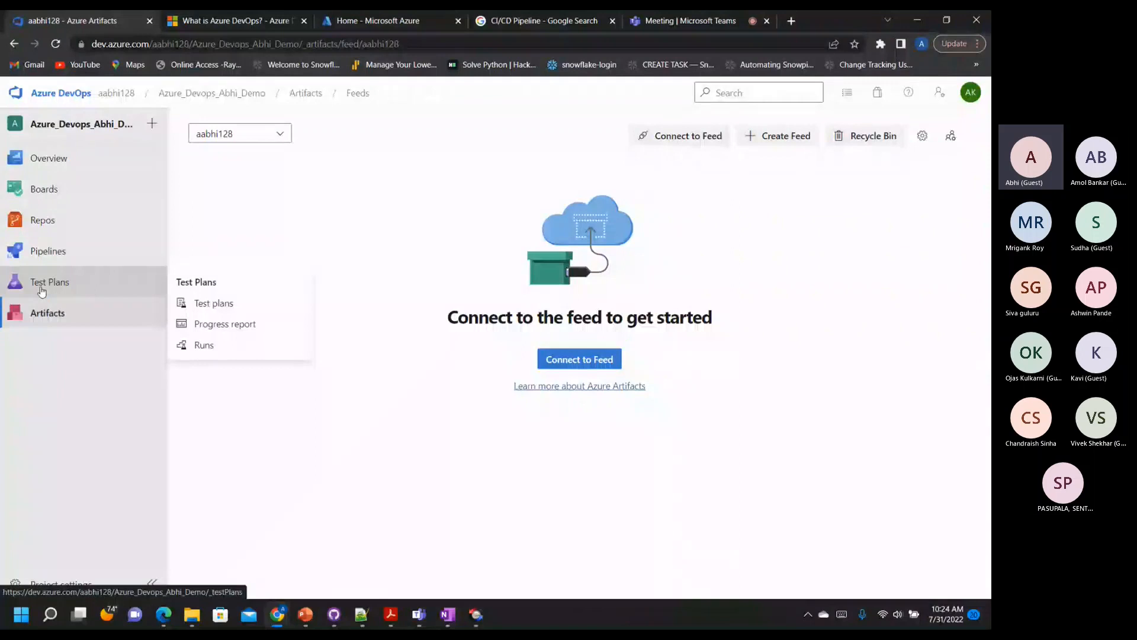
mouse_move(64, 191)
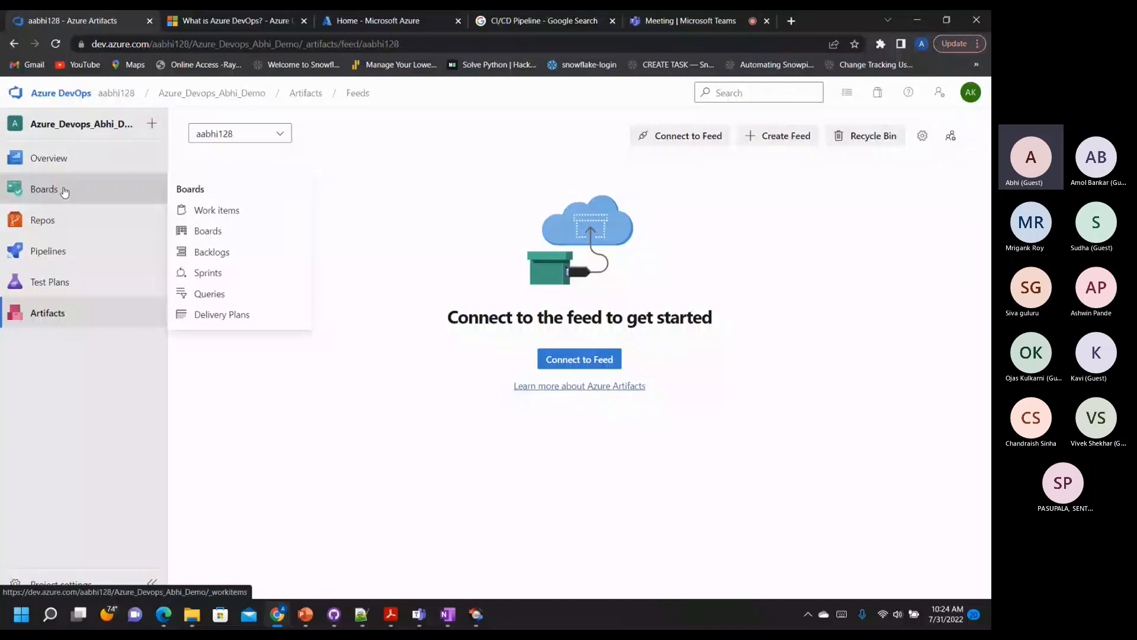
mouse_move(57, 219)
mouse_move(56, 254)
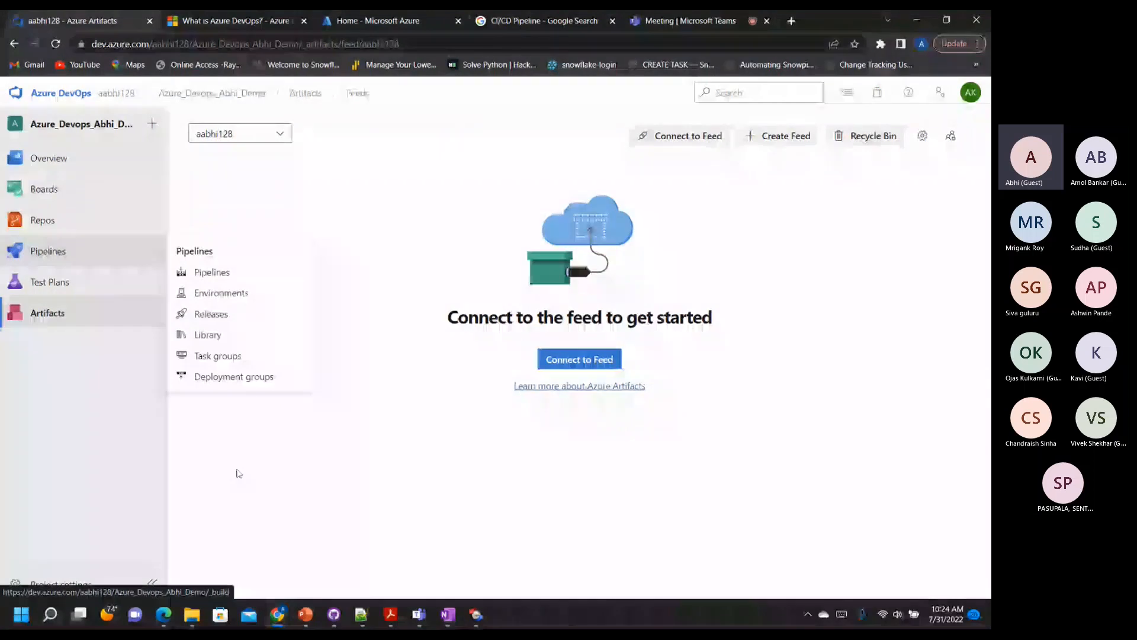
Switch to the Azure DevOps introduction presentation in PowerPoint and skim through to the "What is CI/CD and Azure Devops Pipeline" slide
mouse_move(305, 615)
click(305, 536)
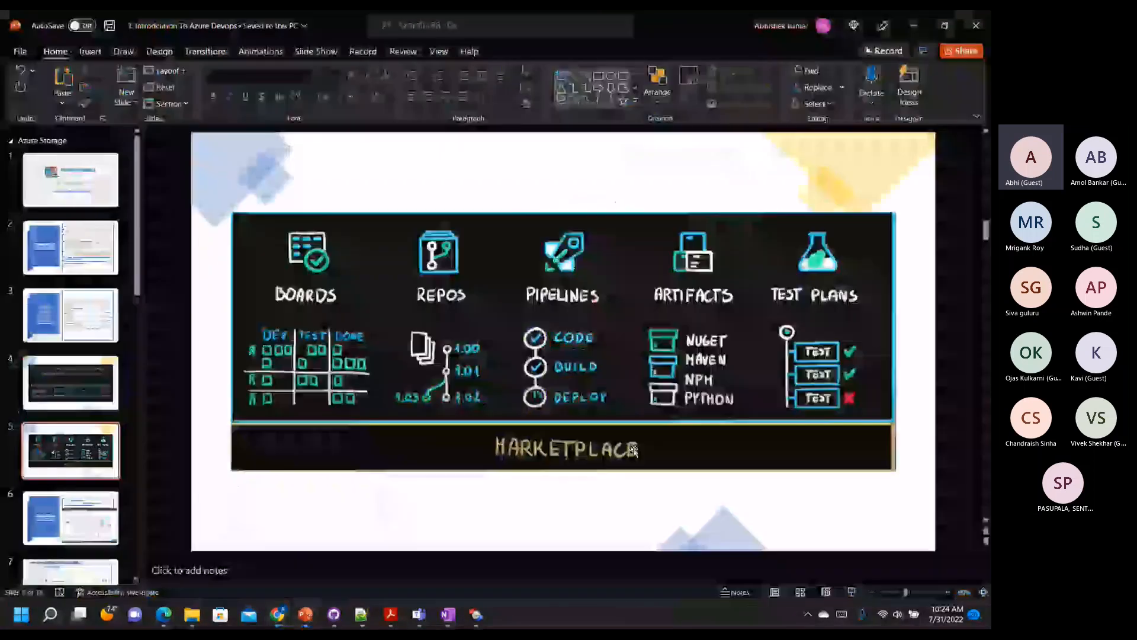
scroll(633, 449, down, 10)
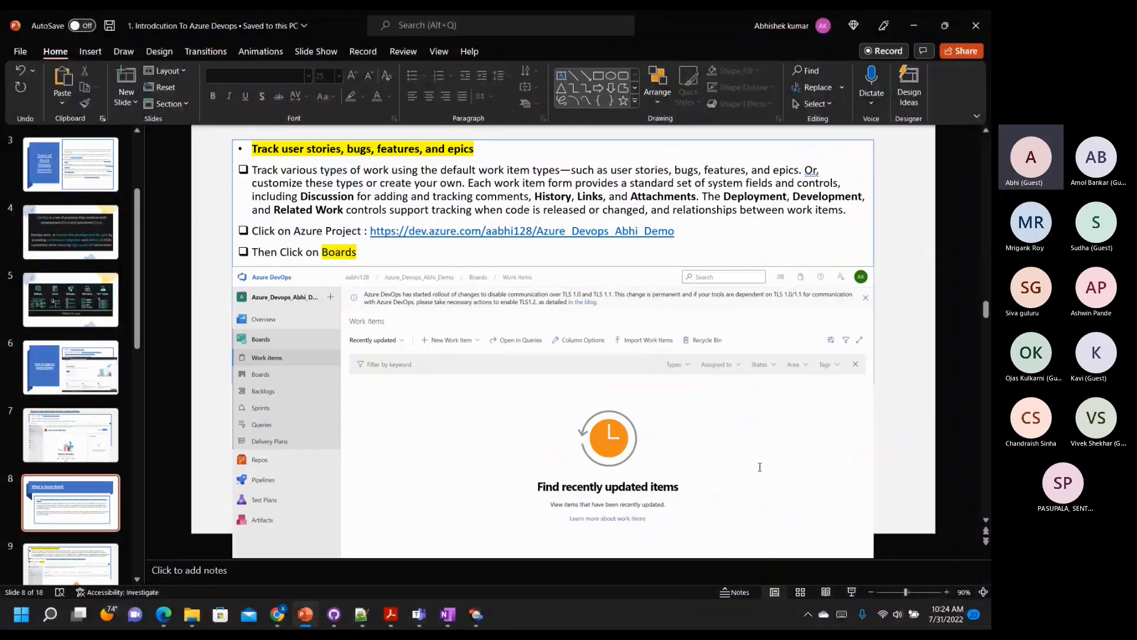
scroll(759, 467, down, 15)
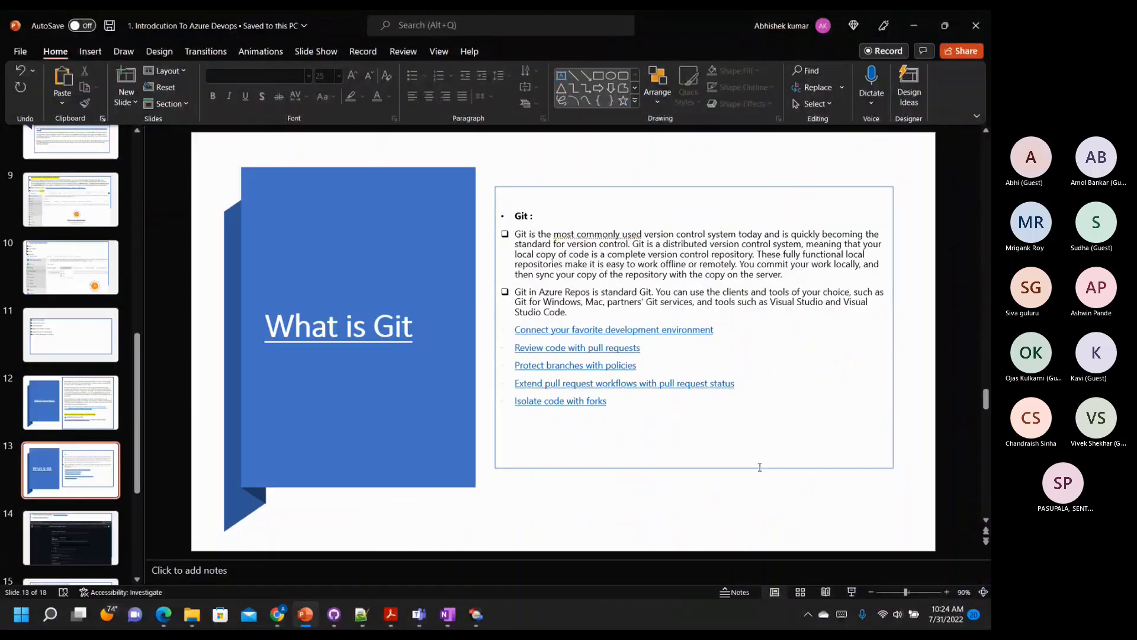
scroll(760, 467, down, 10)
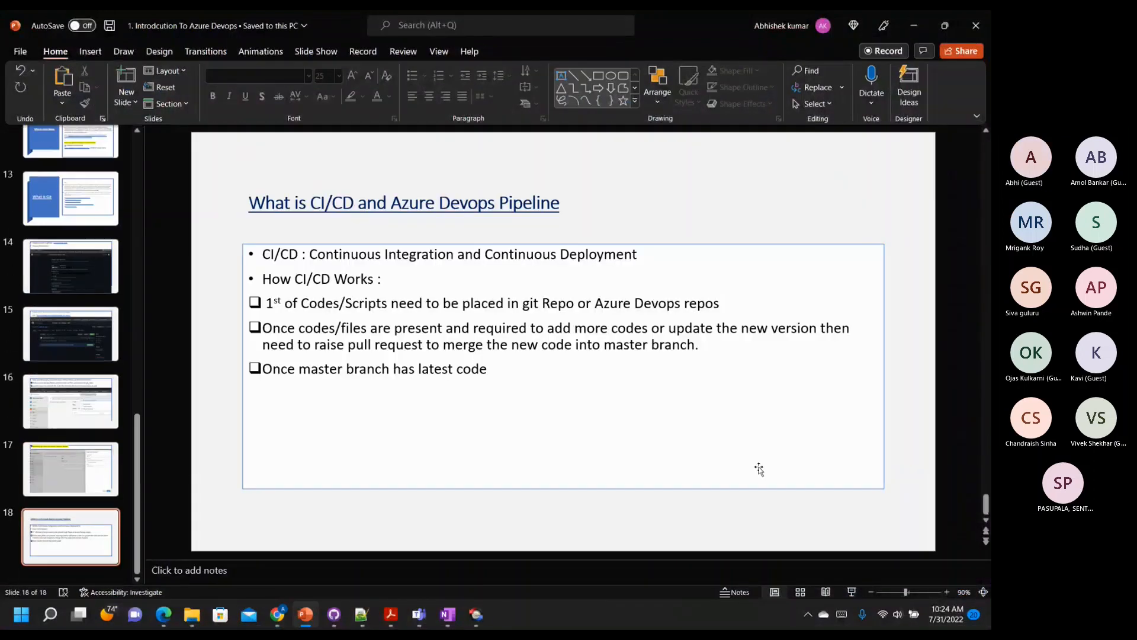